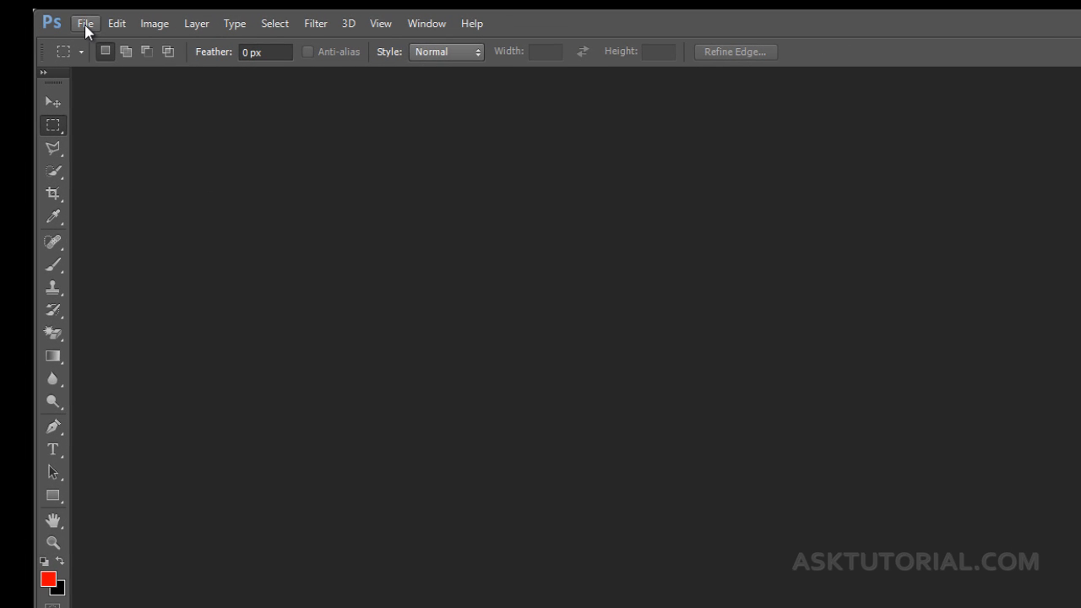
click(84, 25)
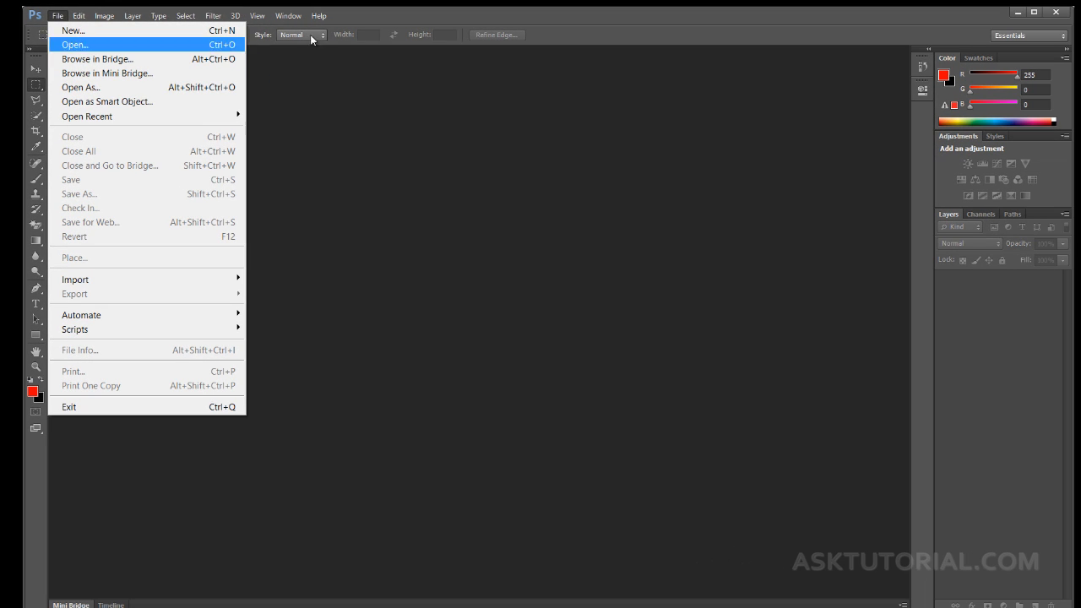
click(338, 29)
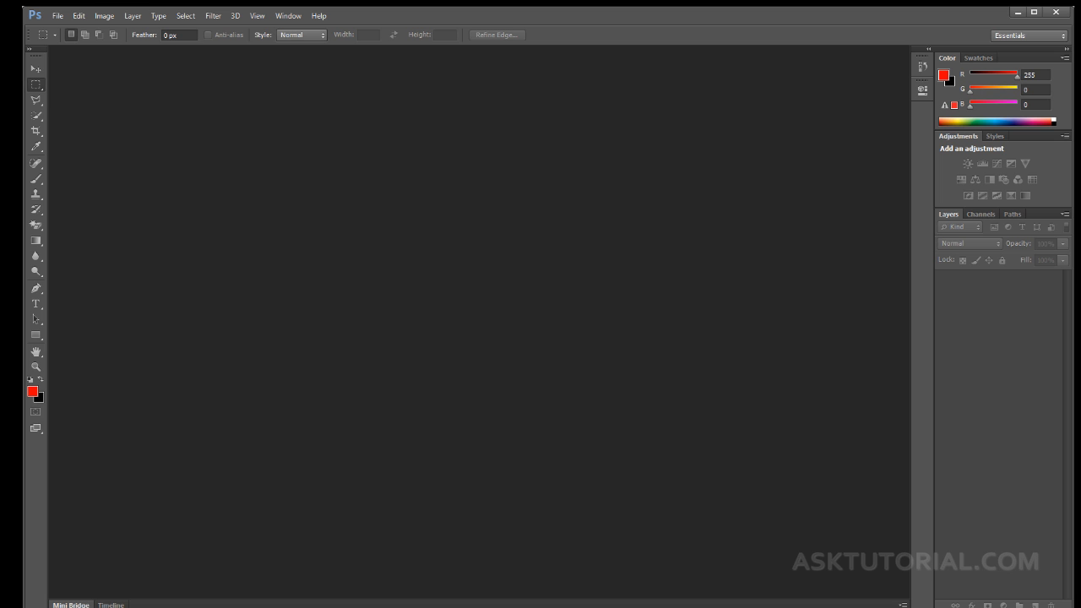
click(32, 607)
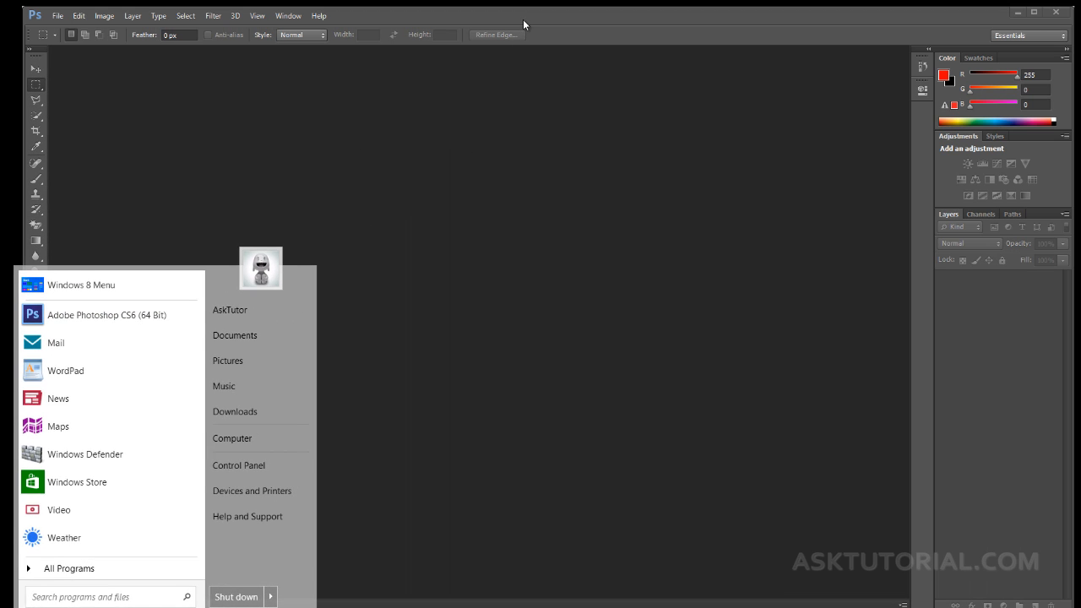
click(522, 20)
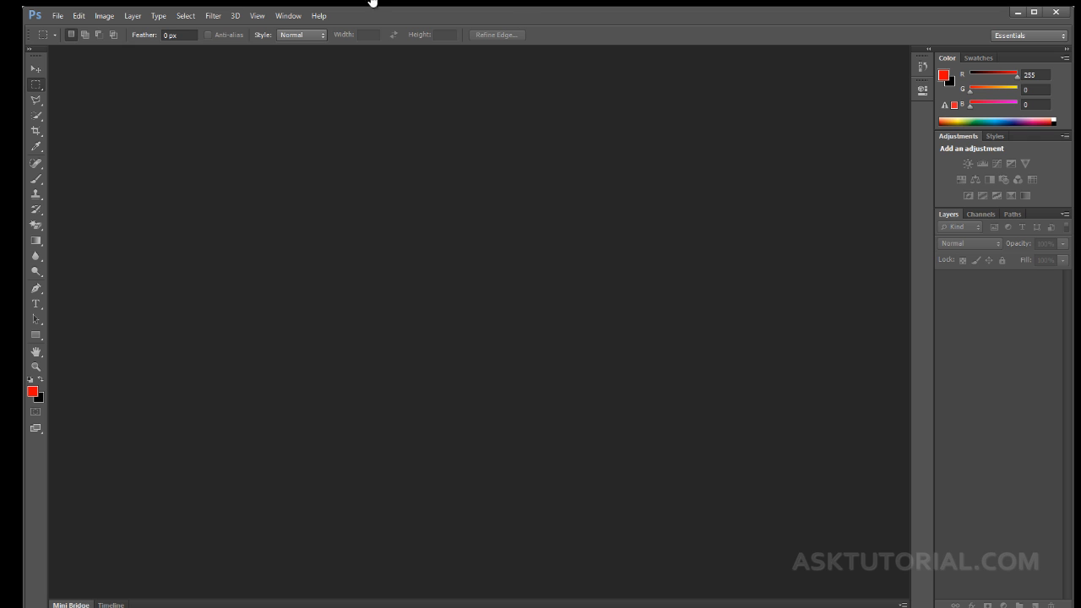
Switch from Photoshop to Adobe Bridge for browsing files, view its Favorites list and return to the folder tree
click(57, 16)
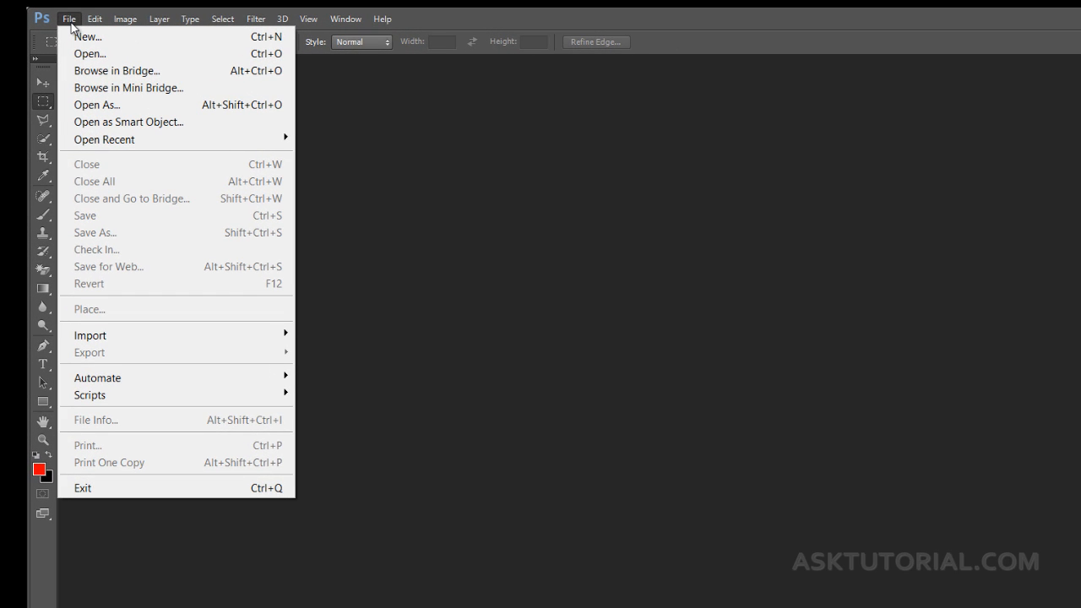
click(93, 74)
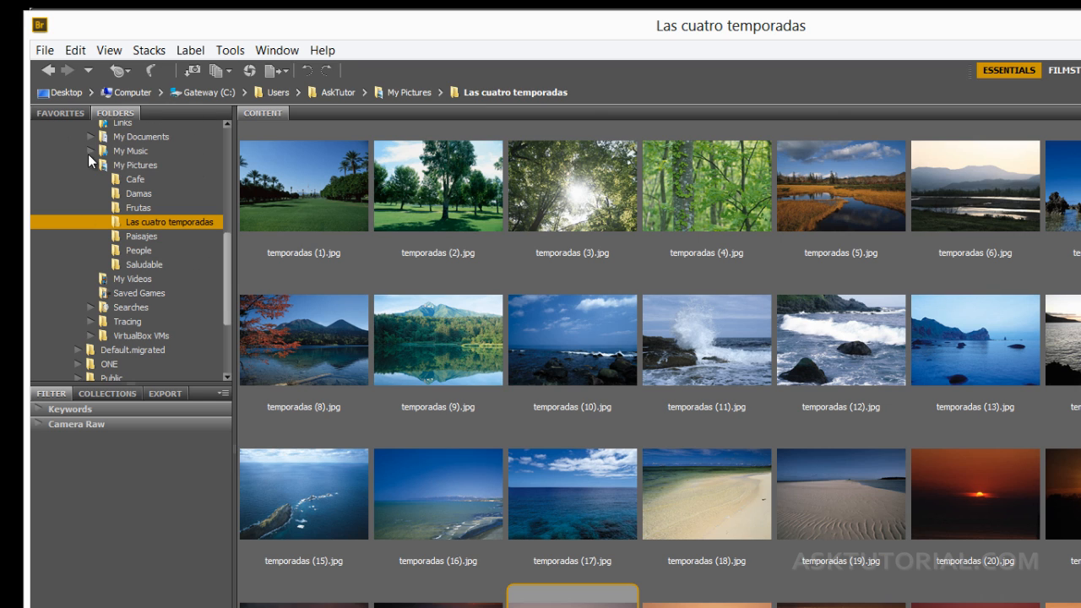
click(73, 116)
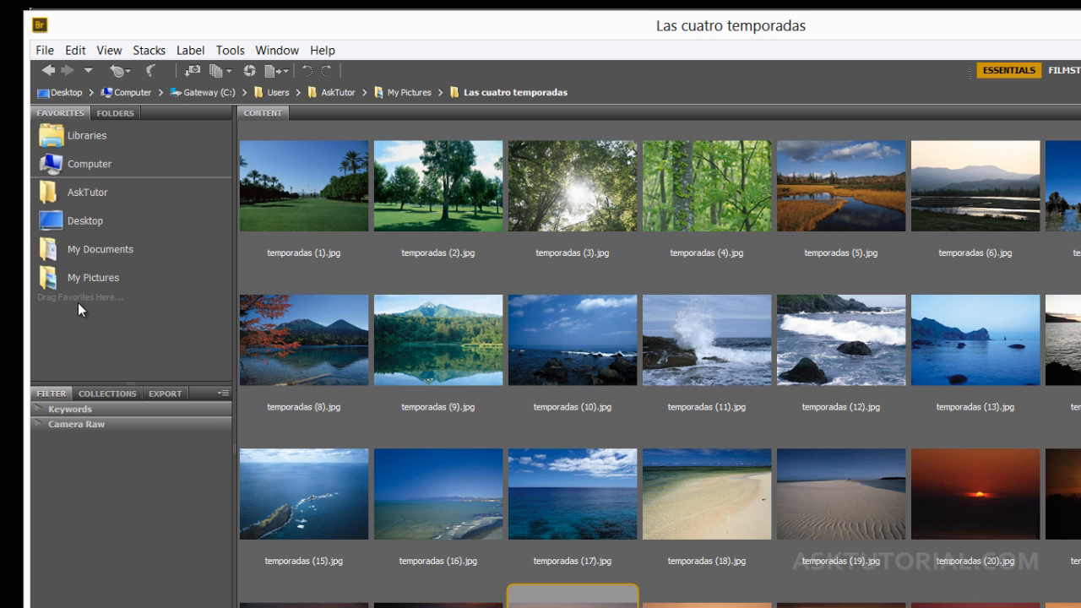
click(116, 113)
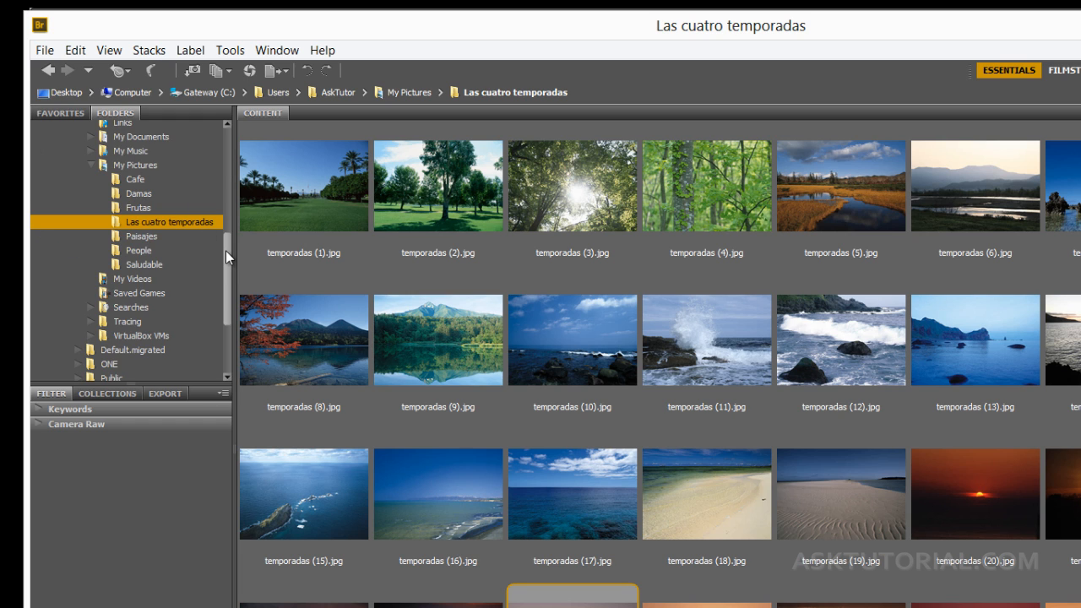
mouse_move(225, 250)
mouse_down()
mouse_move(228, 165)
mouse_move(228, 249)
mouse_up()
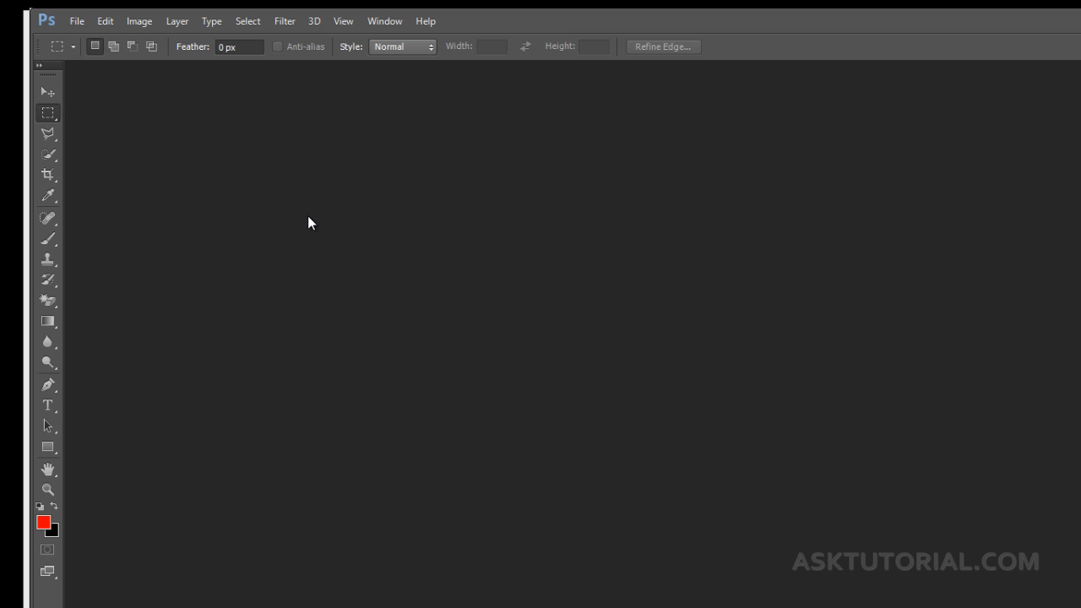
Check Photoshop's file-opening commands, and look through Bridge's folder tree and the Las cuatro temporadas thumbnails
click(76, 22)
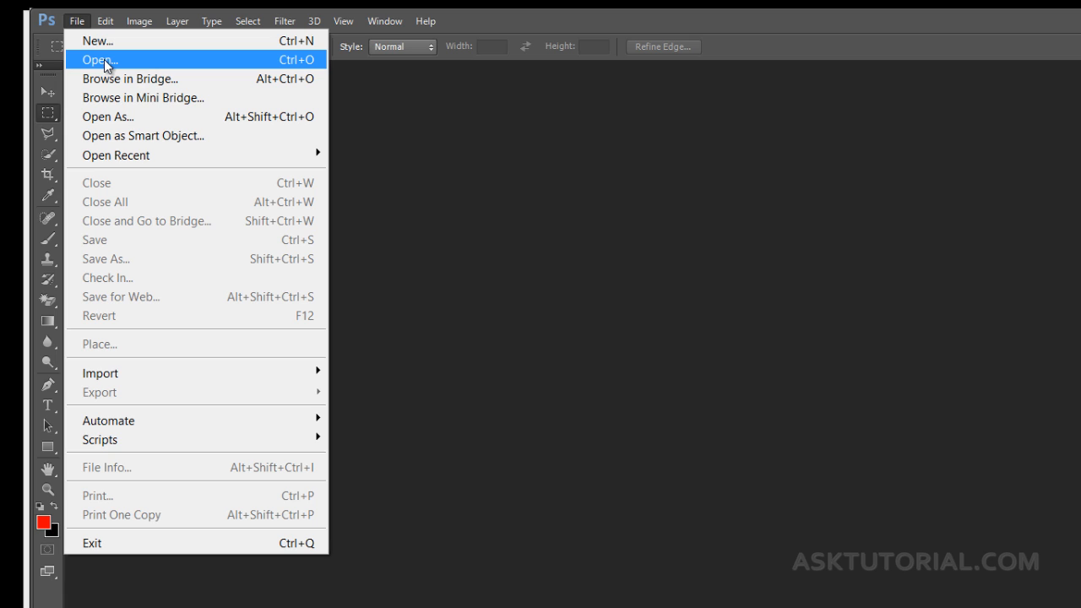
click(380, 395)
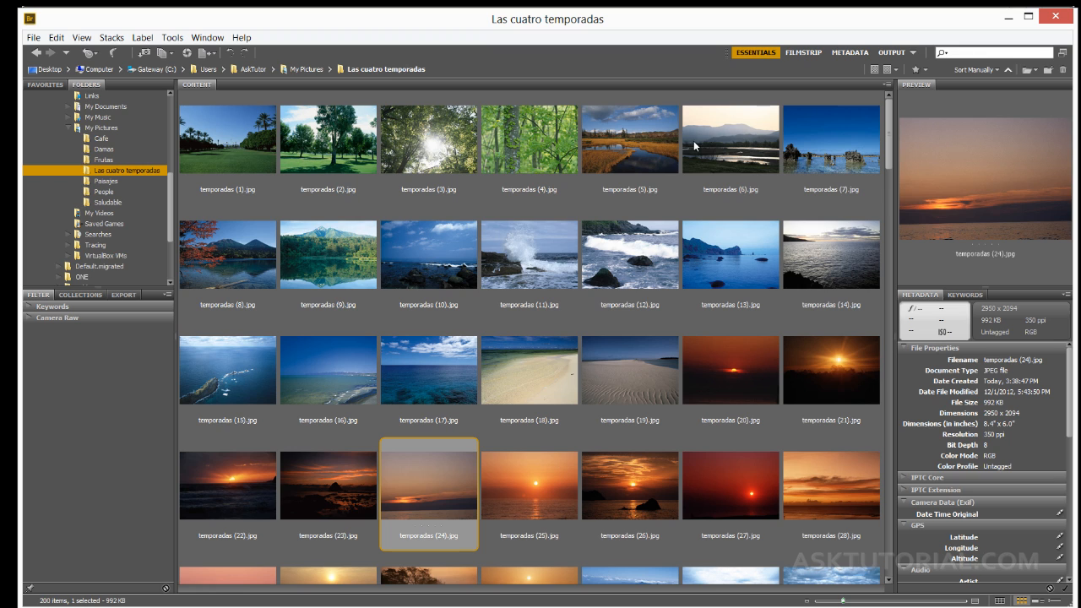
mouse_move(889, 134)
mouse_down()
mouse_move(917, 226)
mouse_move(892, 124)
mouse_up()
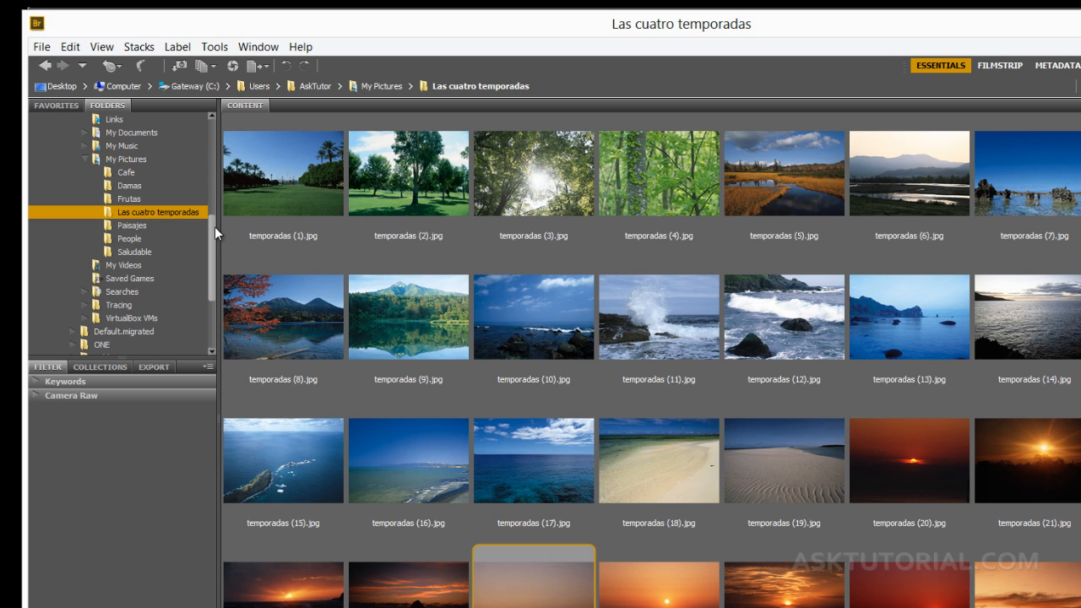
scroll(213, 233, up, 3)
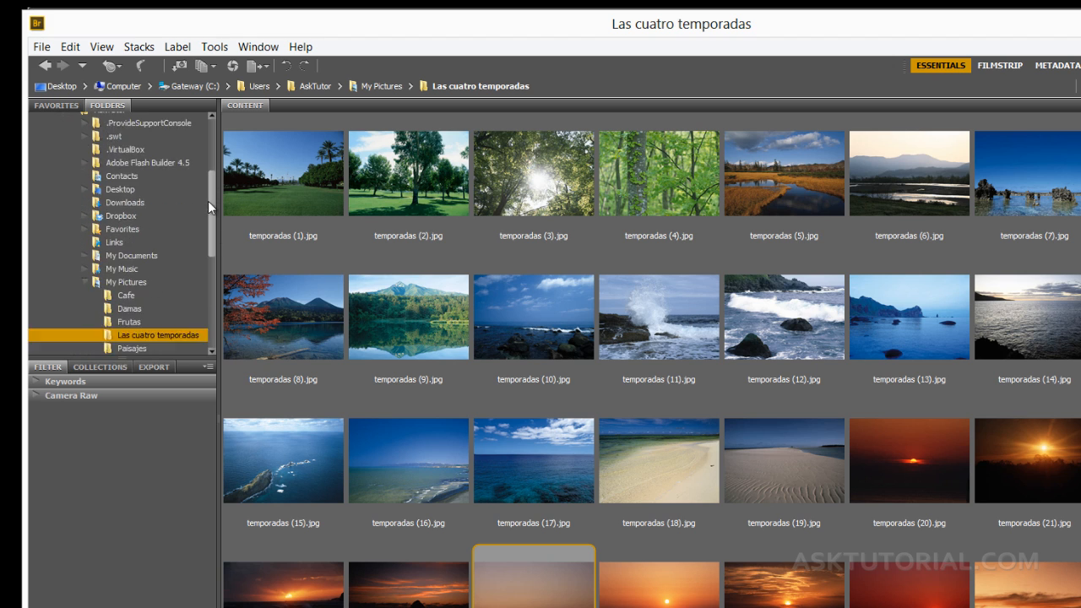
scroll(211, 230, down, 3)
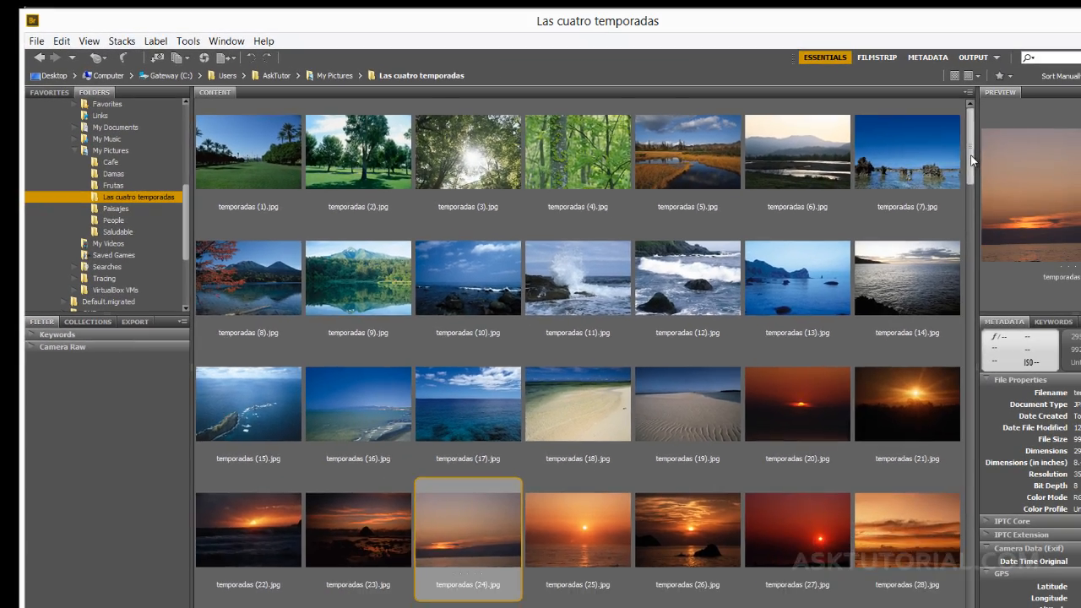
drag(1007, 163, 965, 141)
scroll(190, 197, up, 2)
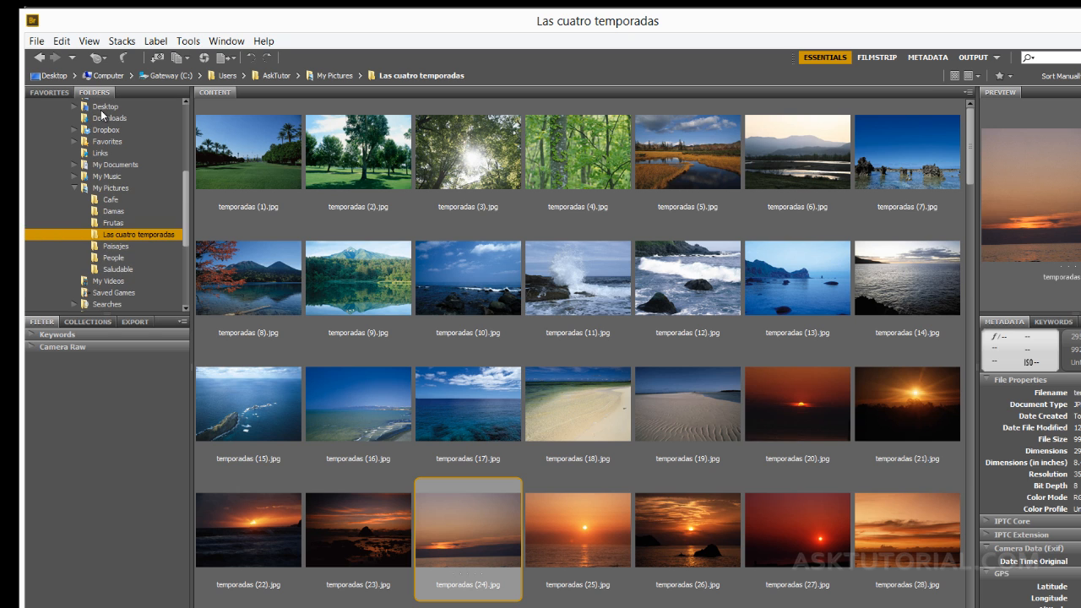
mouse_move(185, 192)
mouse_down()
mouse_move(182, 152)
mouse_move(183, 205)
mouse_up()
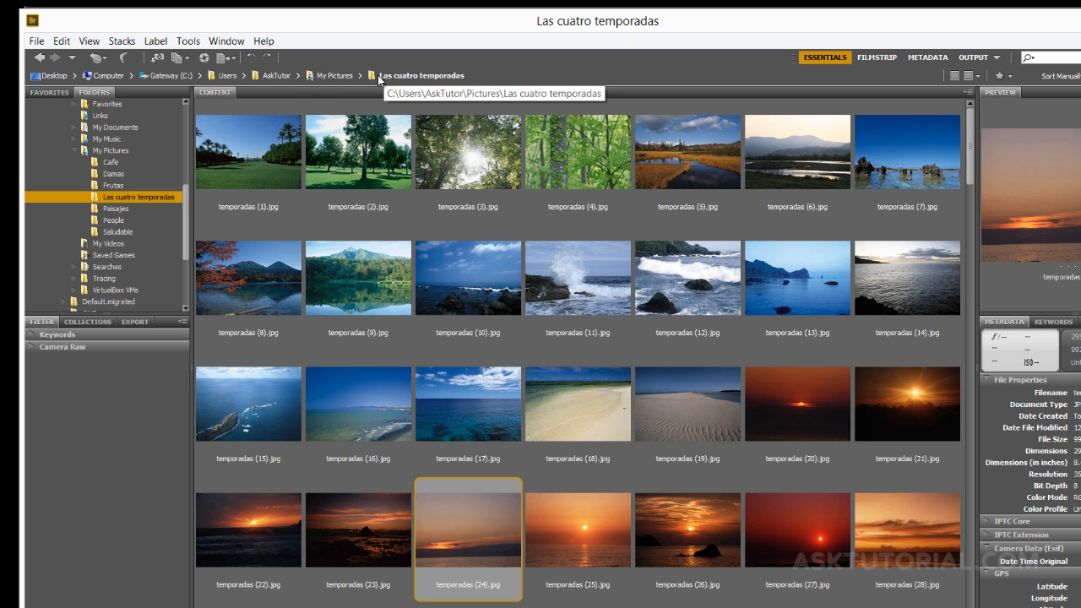
Go up to the My Pictures folder in Bridge and compare its subfolders with the Pictures library in File Explorer
click(326, 77)
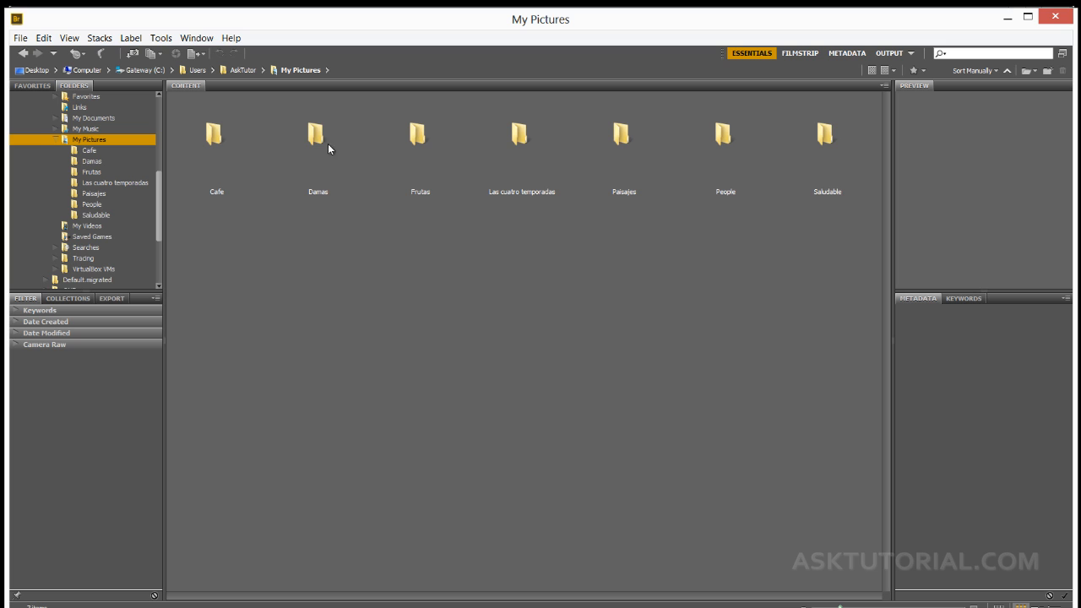
key(super)
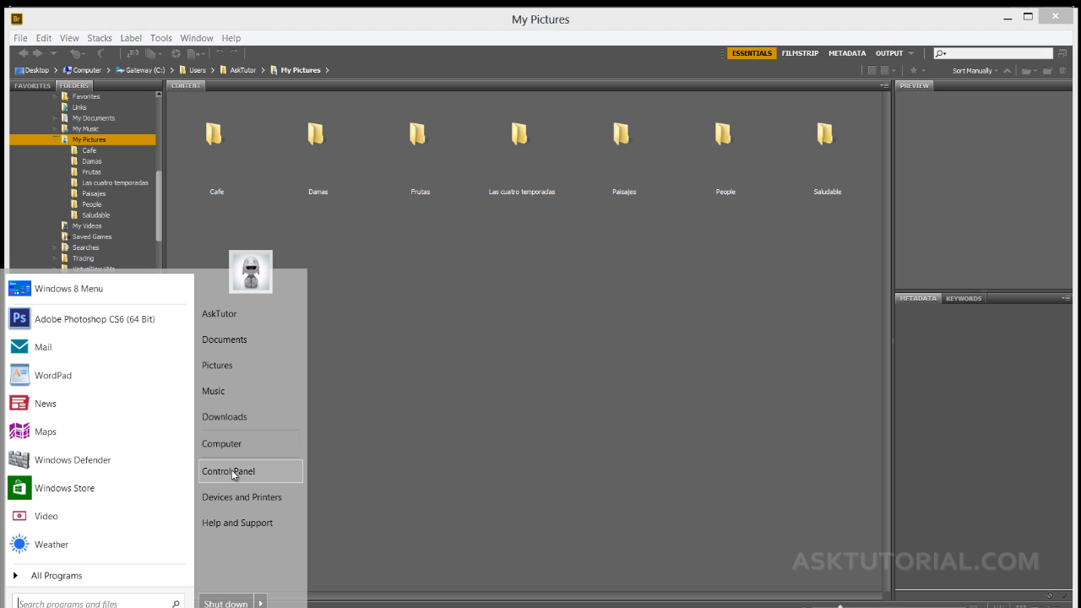
click(236, 369)
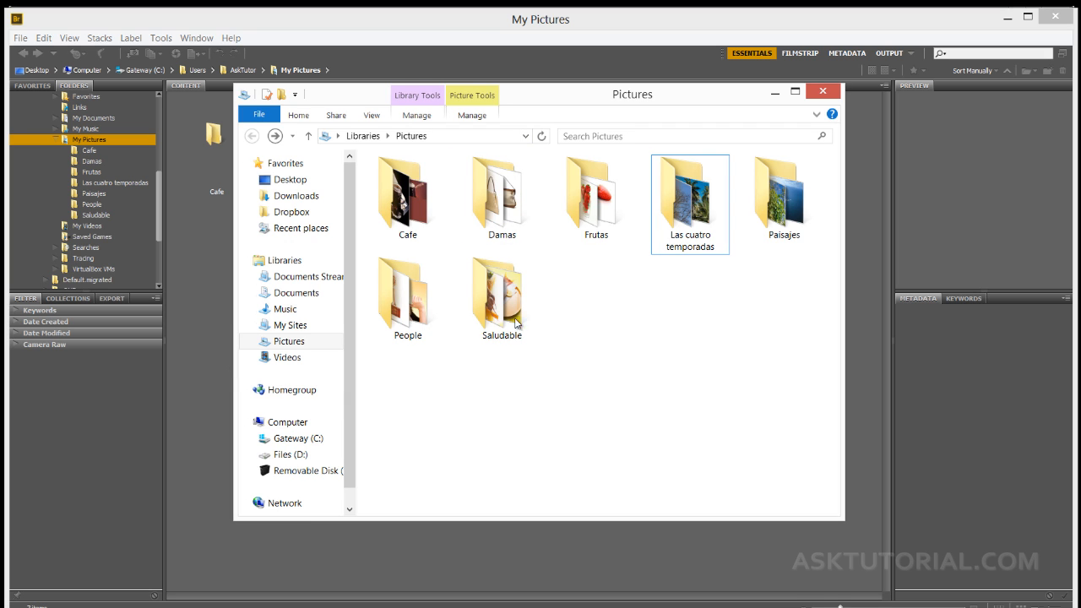
click(823, 90)
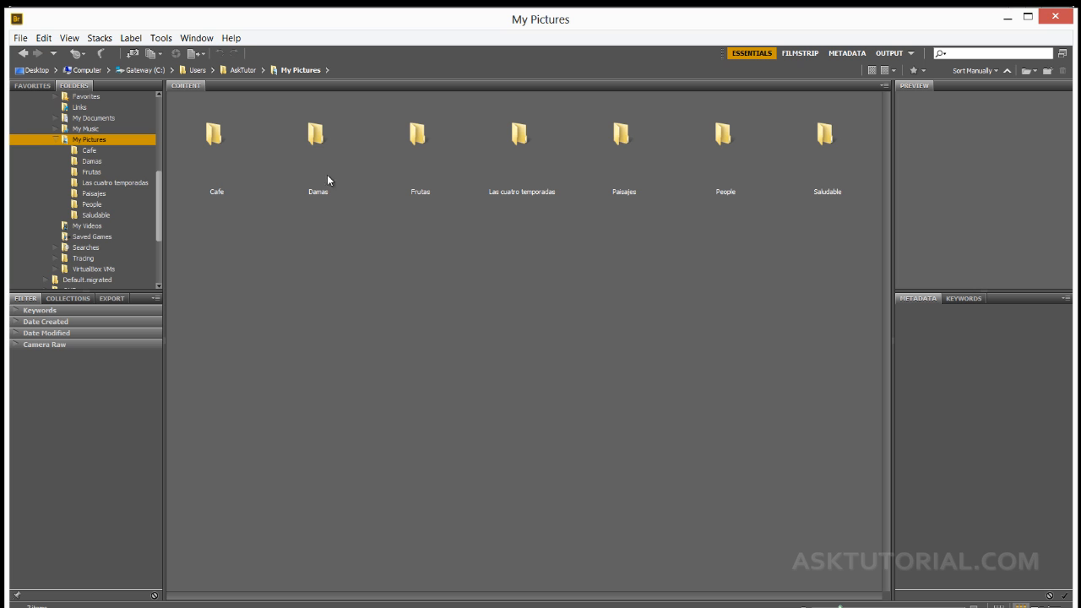
Open the Las cuatro temporadas folder and select temporadas (1).jpg to preview it
double_click(519, 146)
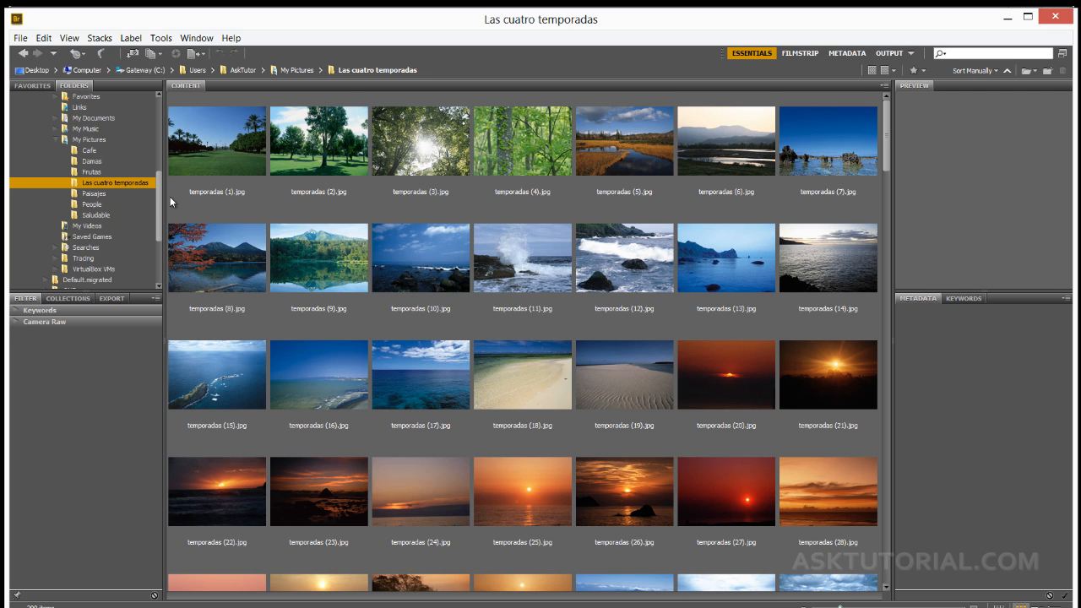
mouse_move(160, 190)
mouse_down()
mouse_move(160, 147)
mouse_move(154, 189)
mouse_up()
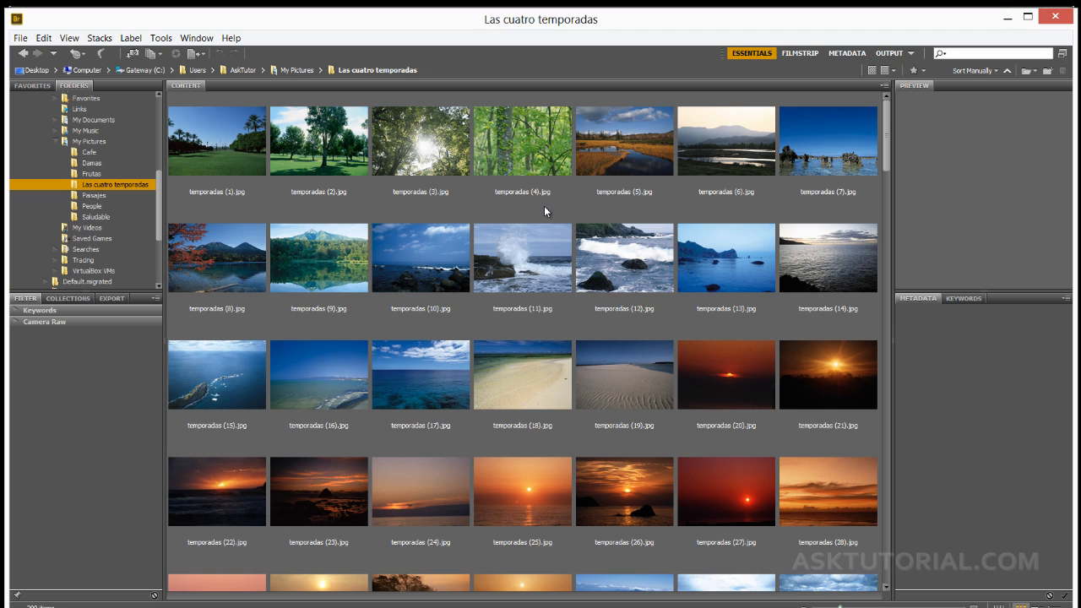
click(239, 157)
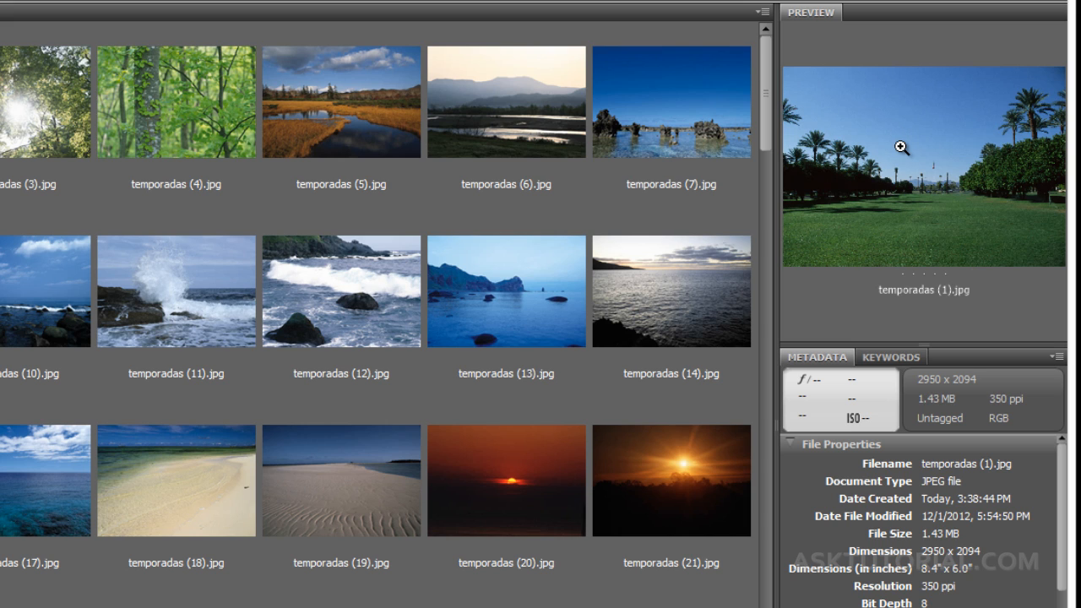
Inspect several areas of the temporadas (1).jpg preview at 100% with the loupe and close the loupe
click(901, 147)
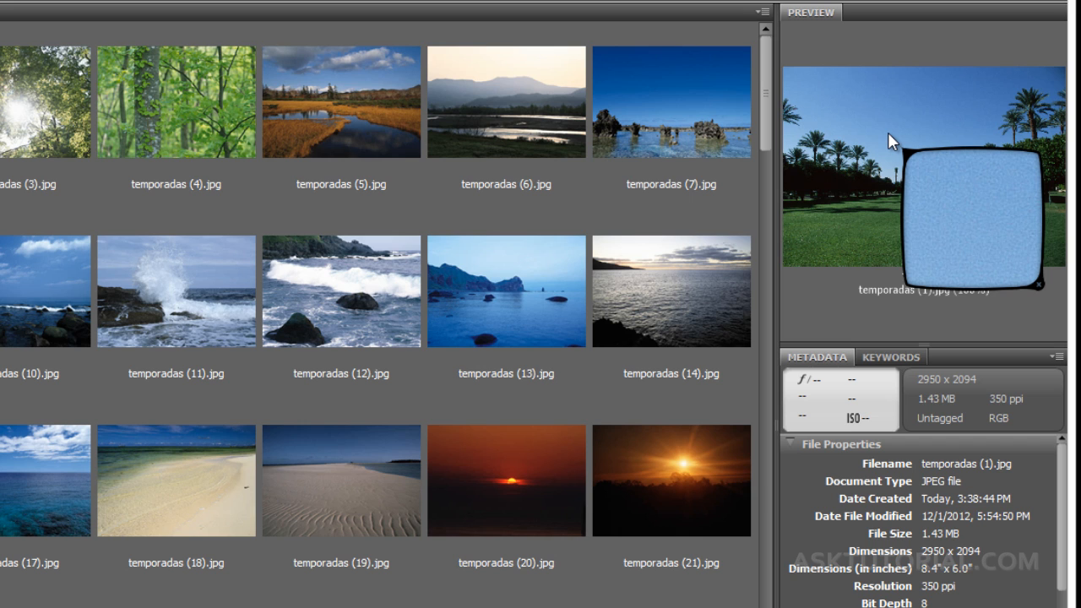
click(888, 132)
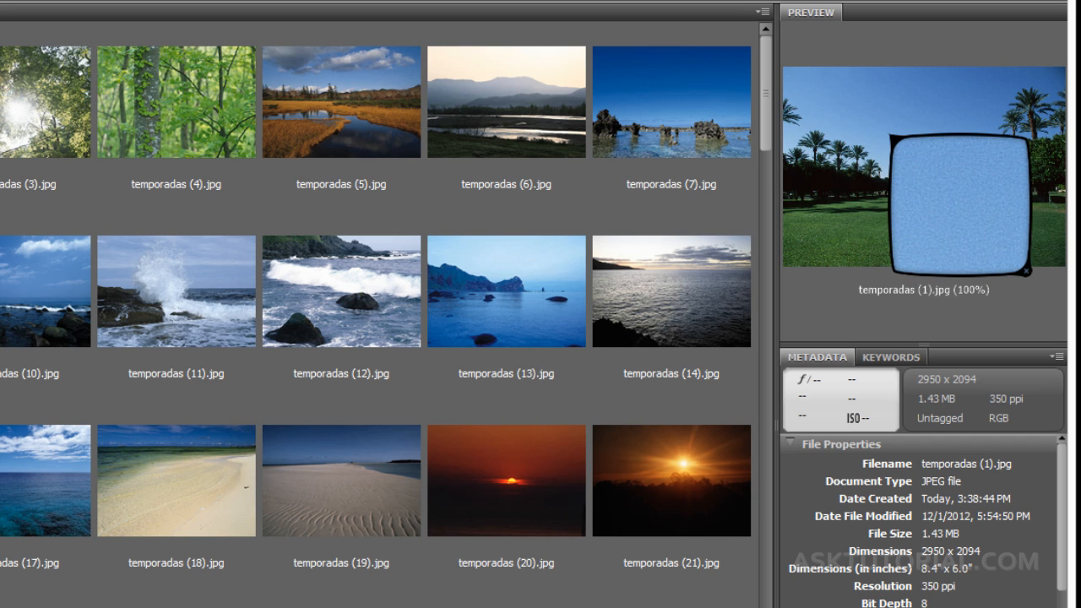
drag(891, 135, 996, 133)
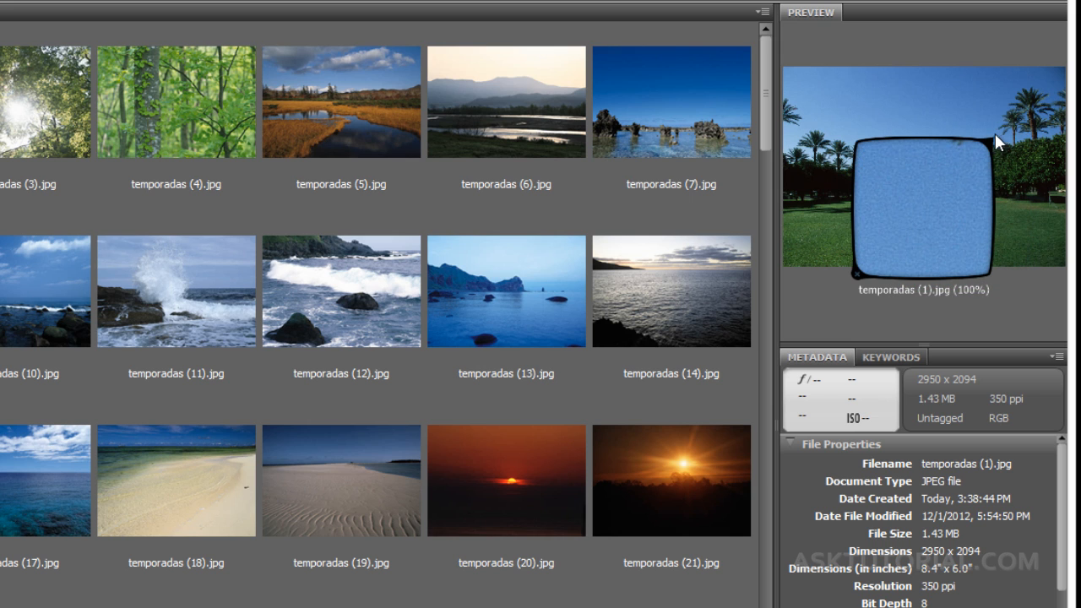
click(963, 176)
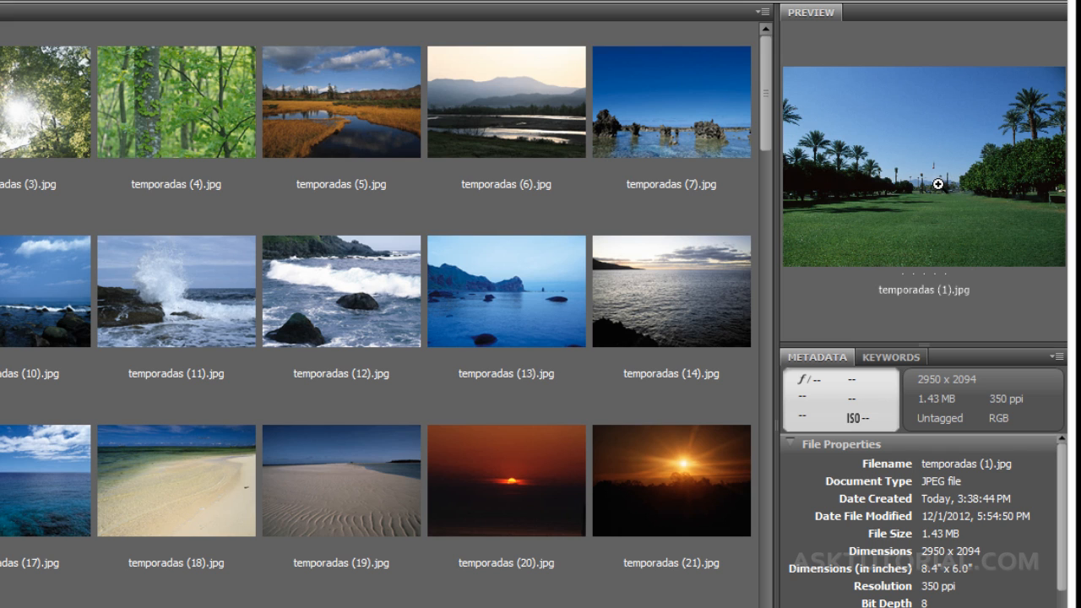
click(868, 148)
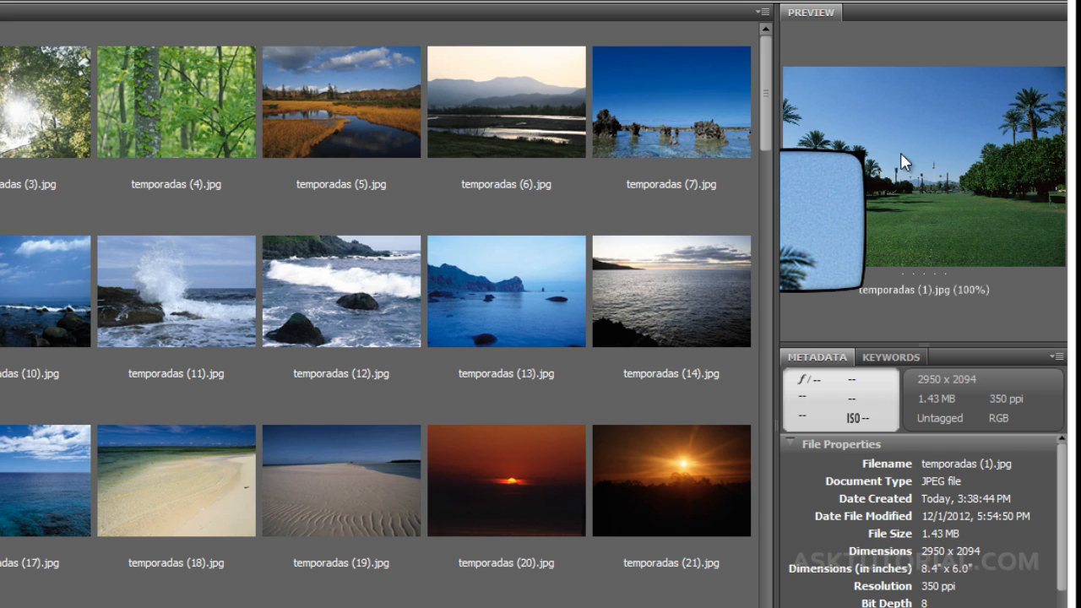
mouse_move(943, 157)
mouse_down()
mouse_move(1006, 148)
mouse_move(970, 97)
mouse_move(1061, 157)
mouse_move(907, 132)
mouse_move(977, 144)
mouse_move(935, 121)
mouse_move(995, 133)
mouse_move(945, 171)
mouse_move(935, 163)
mouse_up()
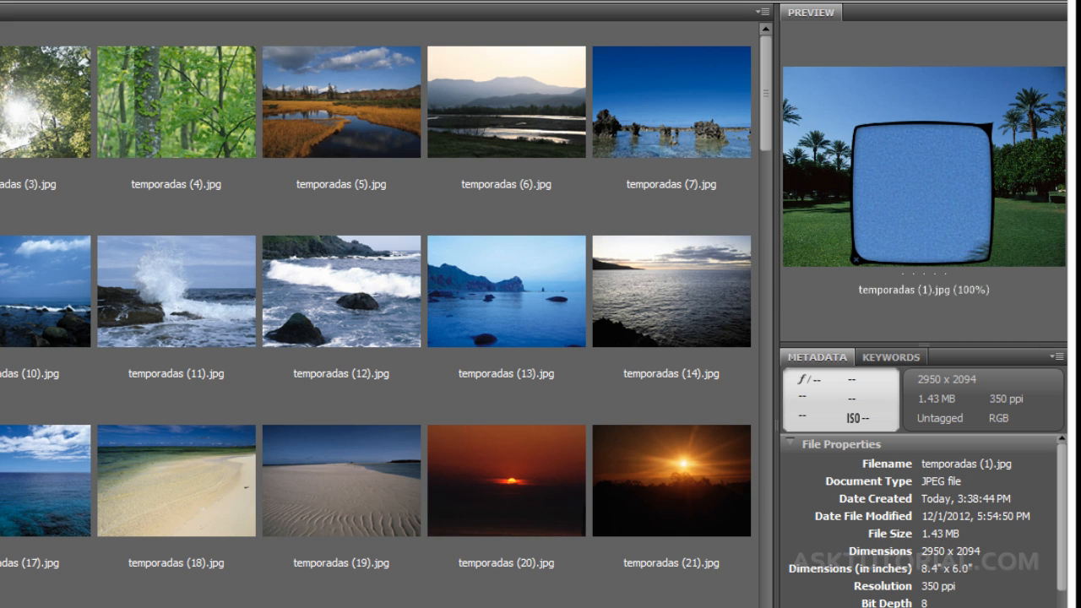
click(902, 181)
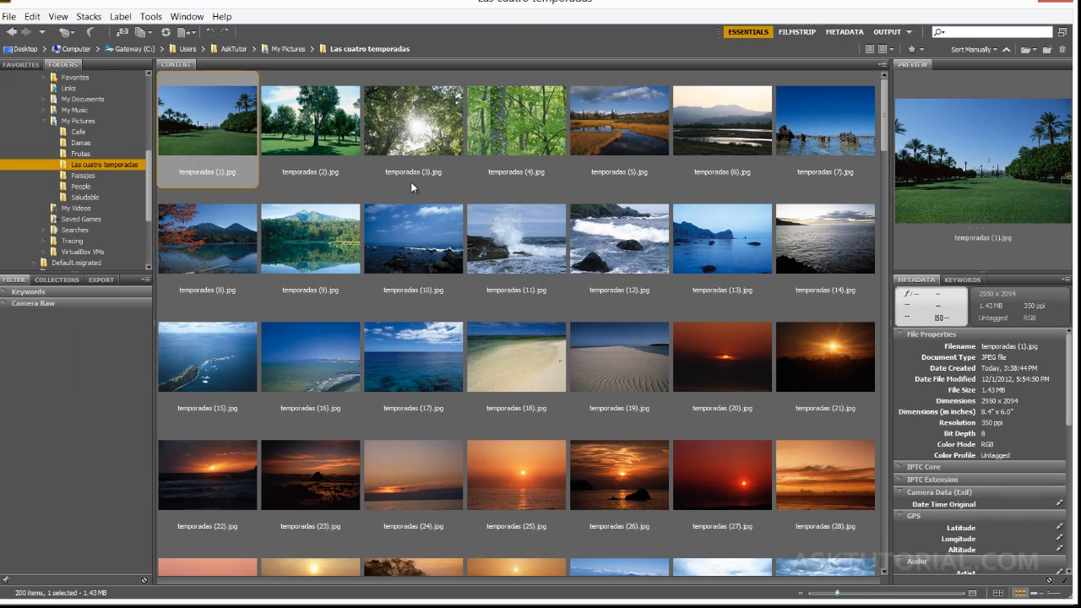
Add temporadas (2).jpg, temporadas (18).jpg and temporadas (17).jpg to the selection to preview the images together
ctrl+click(313, 149)
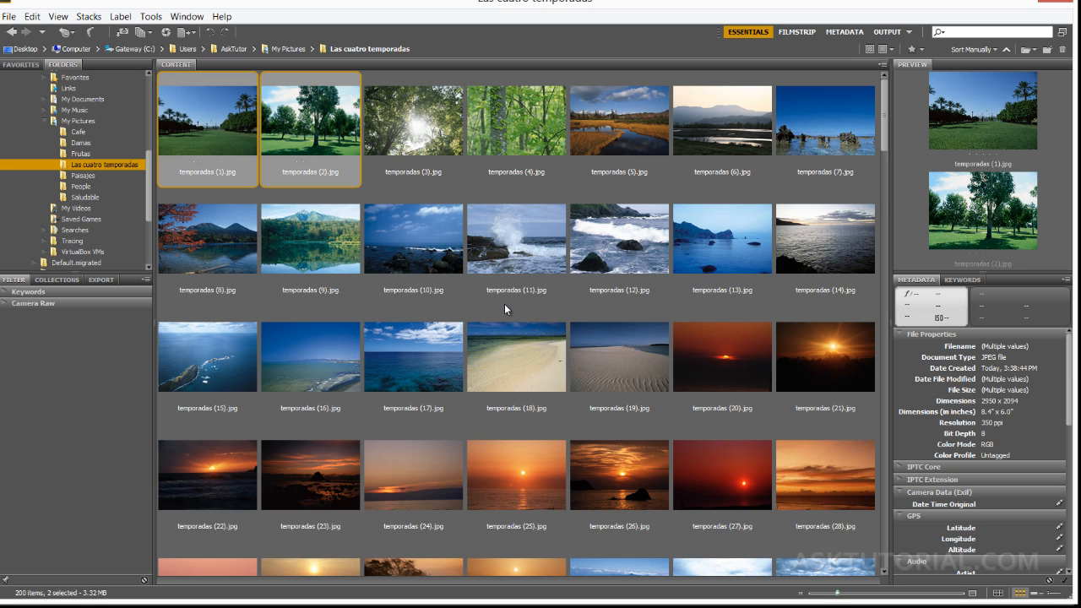
ctrl+click(506, 352)
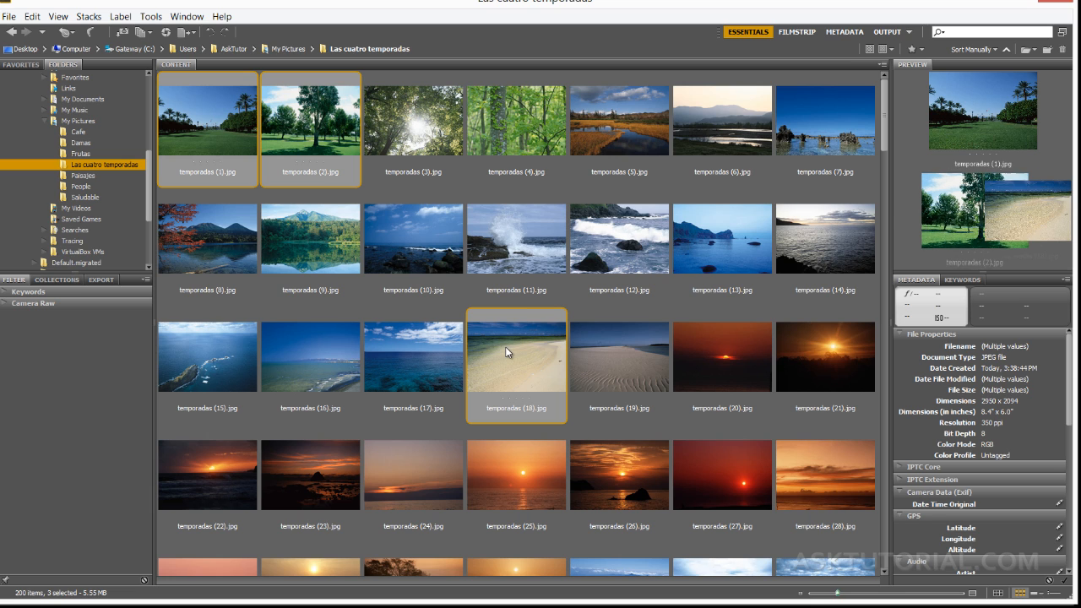
ctrl+click(427, 350)
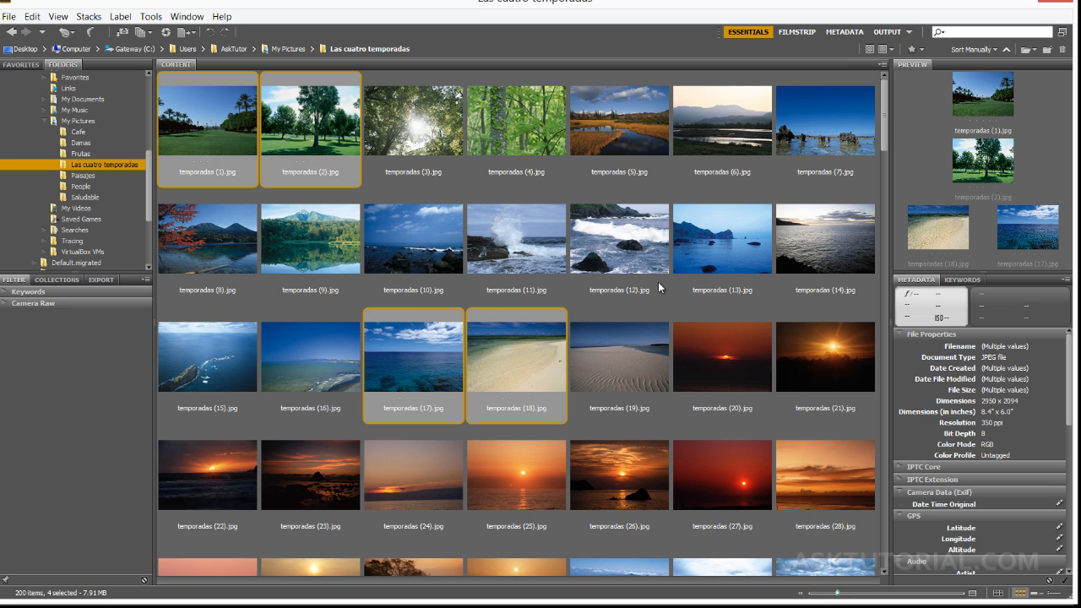
Preview individual images one at a time, including temporadas (12), (11), (17), (10) and (18), ending on temporadas (25).jpg
click(613, 248)
click(542, 260)
click(522, 332)
click(430, 346)
click(431, 263)
click(498, 344)
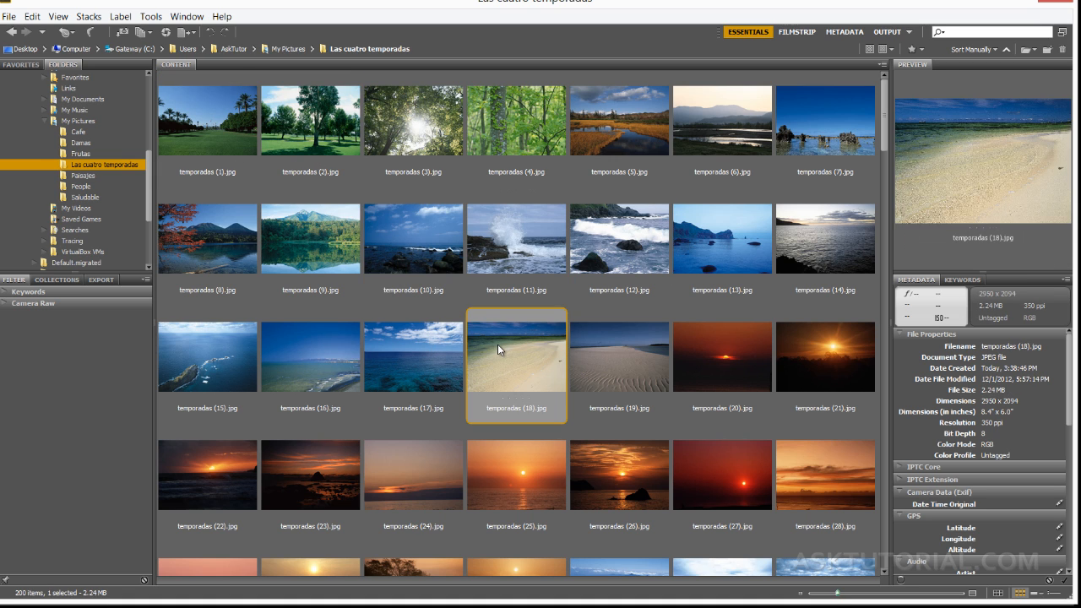
click(511, 466)
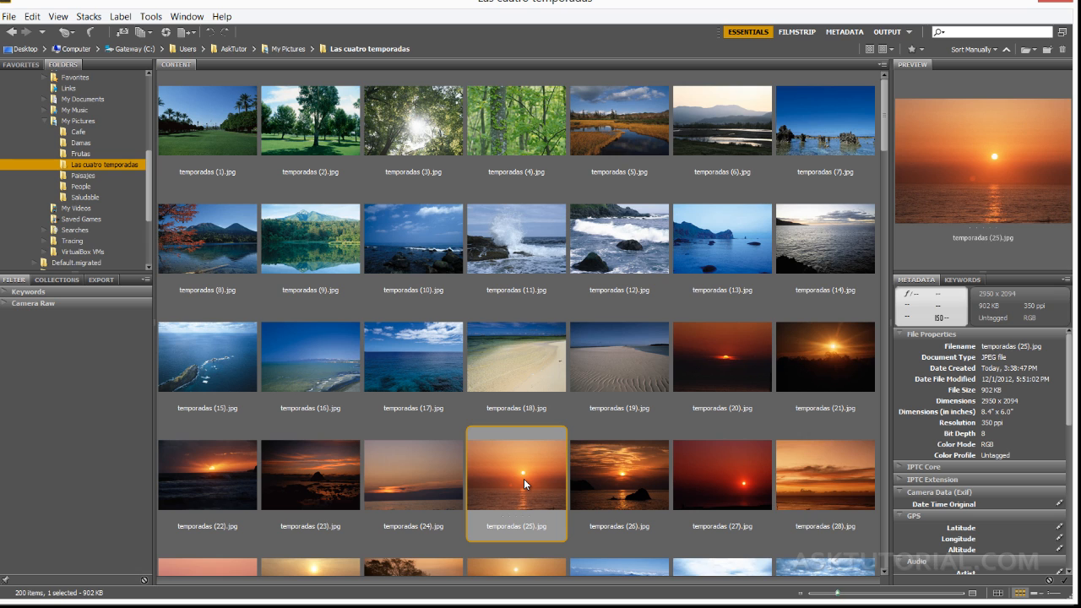
Open temporadas (25).jpg in Photoshop, then close the image and browse back to Bridge
double_click(524, 479)
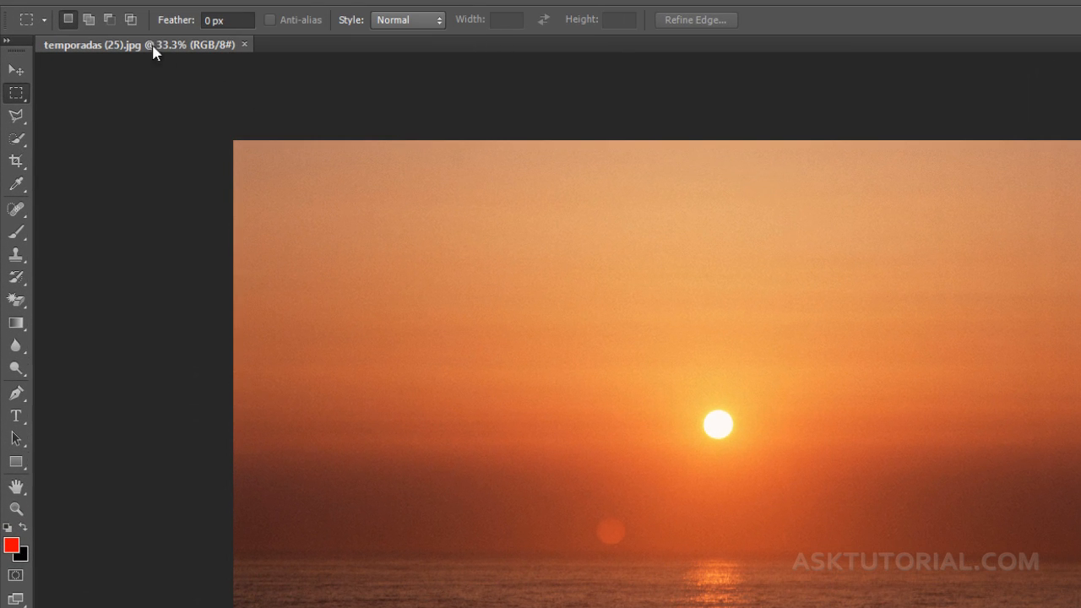
click(244, 44)
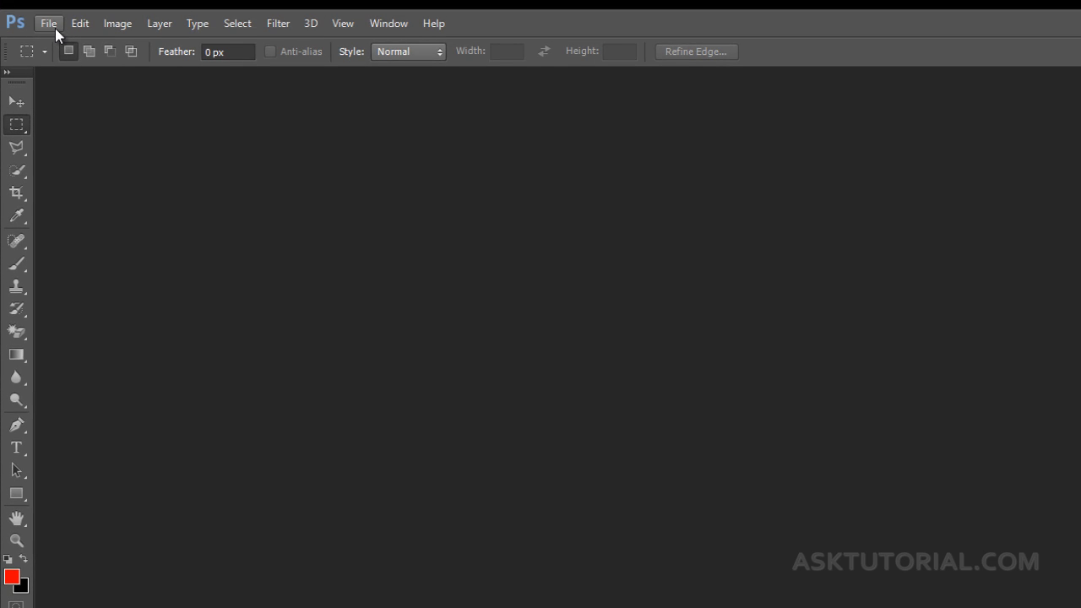
click(53, 25)
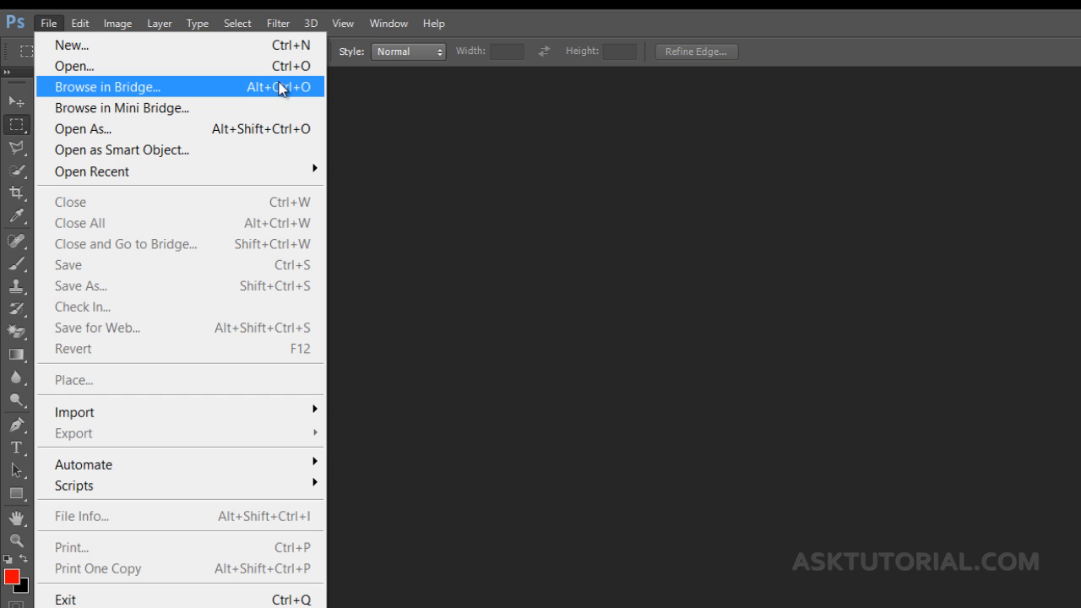
click(219, 88)
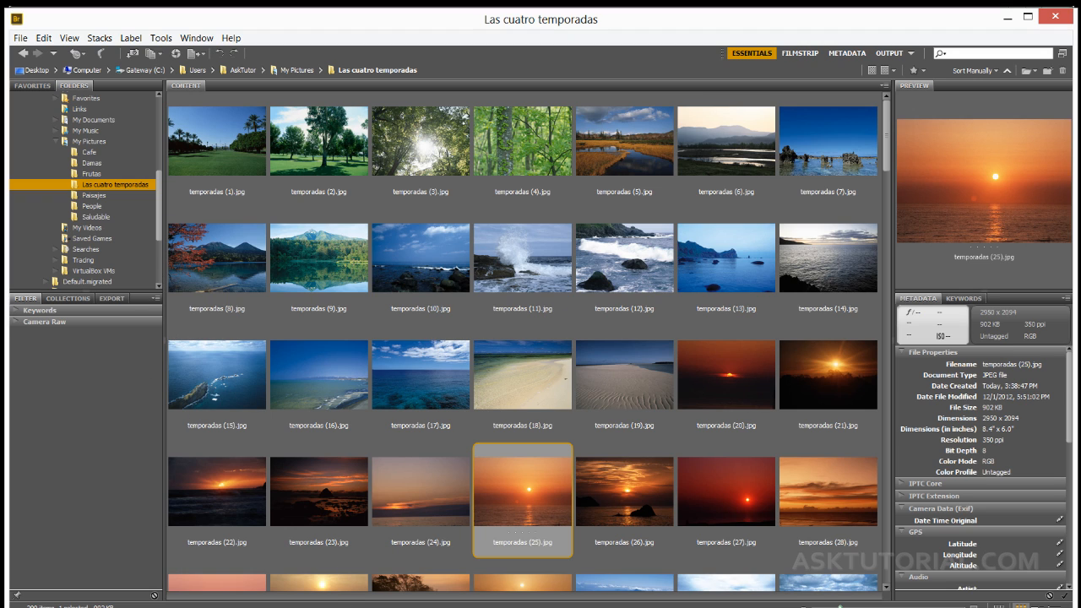
Return from Bridge to Photoshop and bring the Las cuatro temporadas Bridge window back to the front
mouse_move(352, 607)
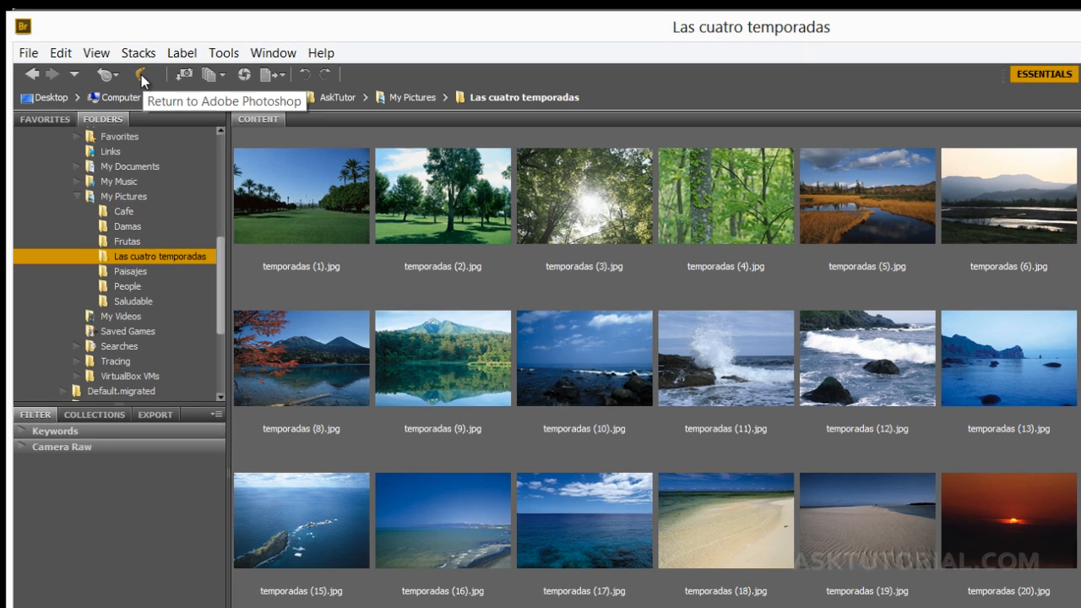
click(145, 78)
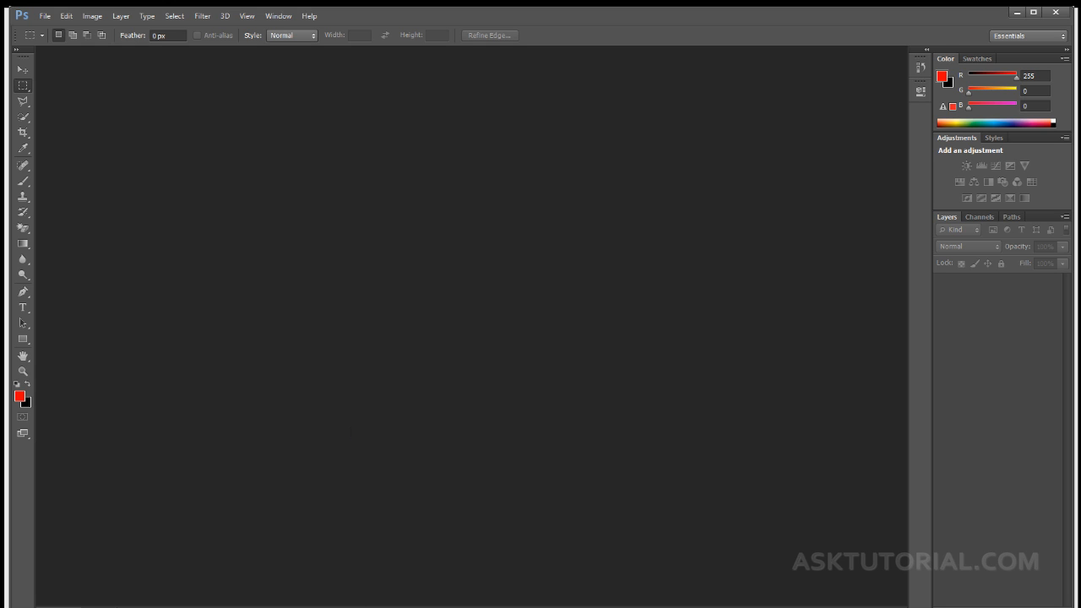
mouse_move(352, 607)
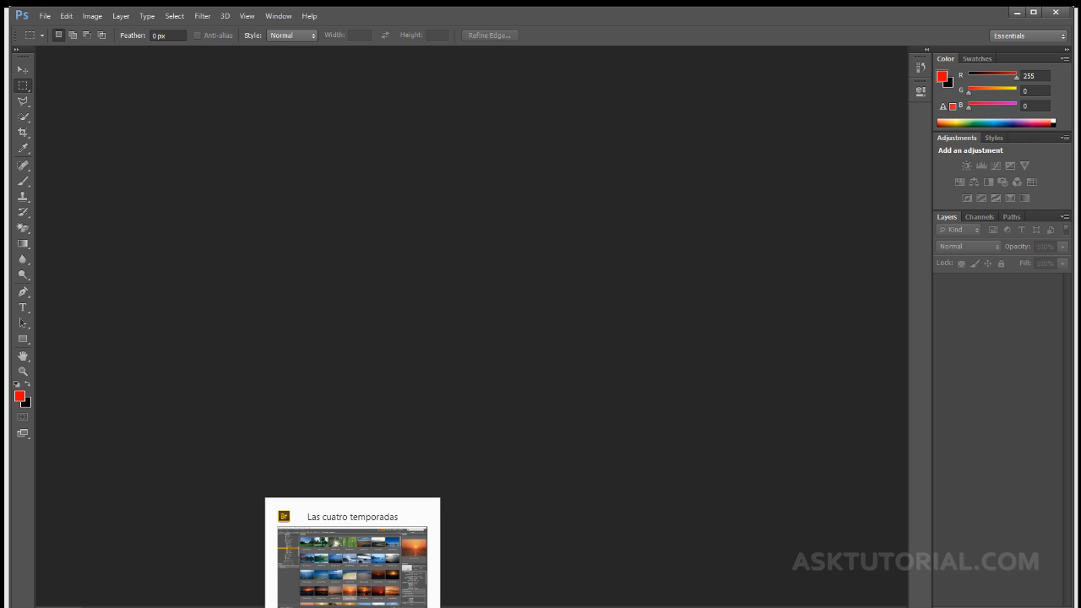
click(369, 572)
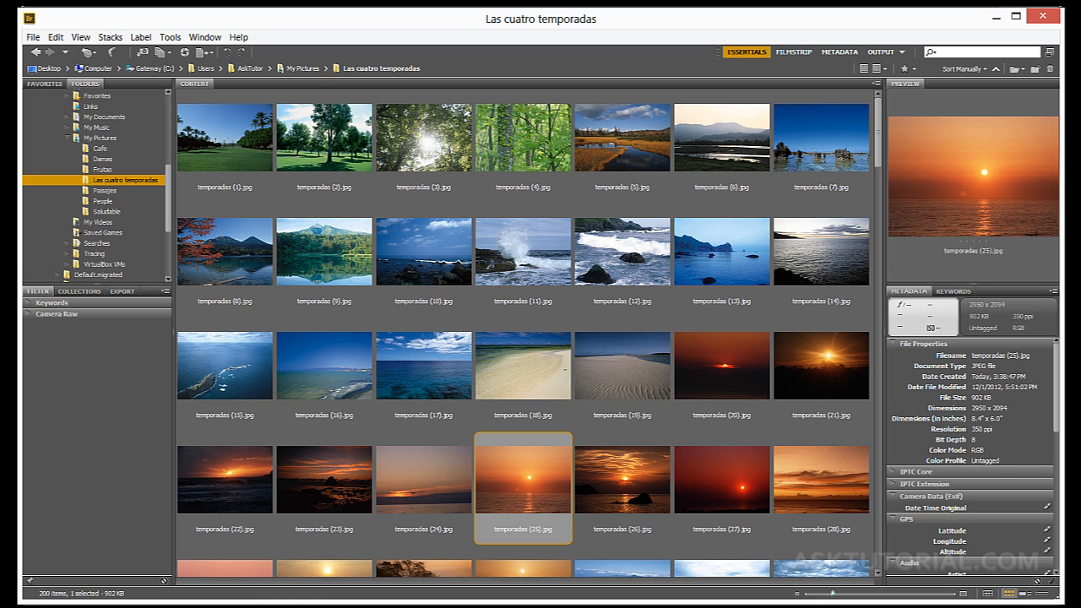
Switch to File Explorer, look at the photos in the DCIM 100_FUJI folder on Removable Disk (K:) and minimize the window
click(36, 606)
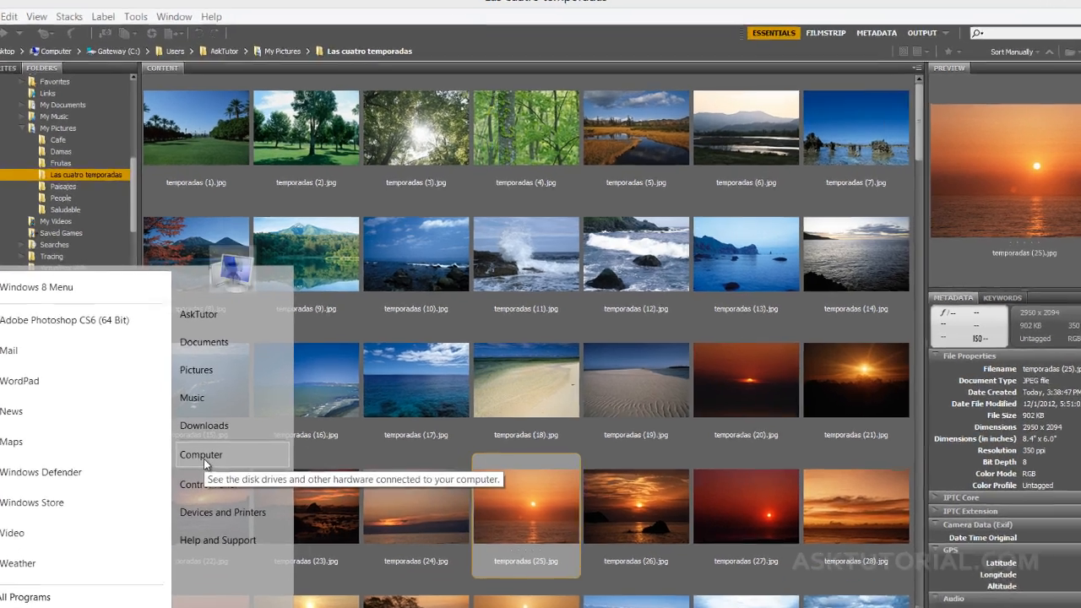
click(231, 434)
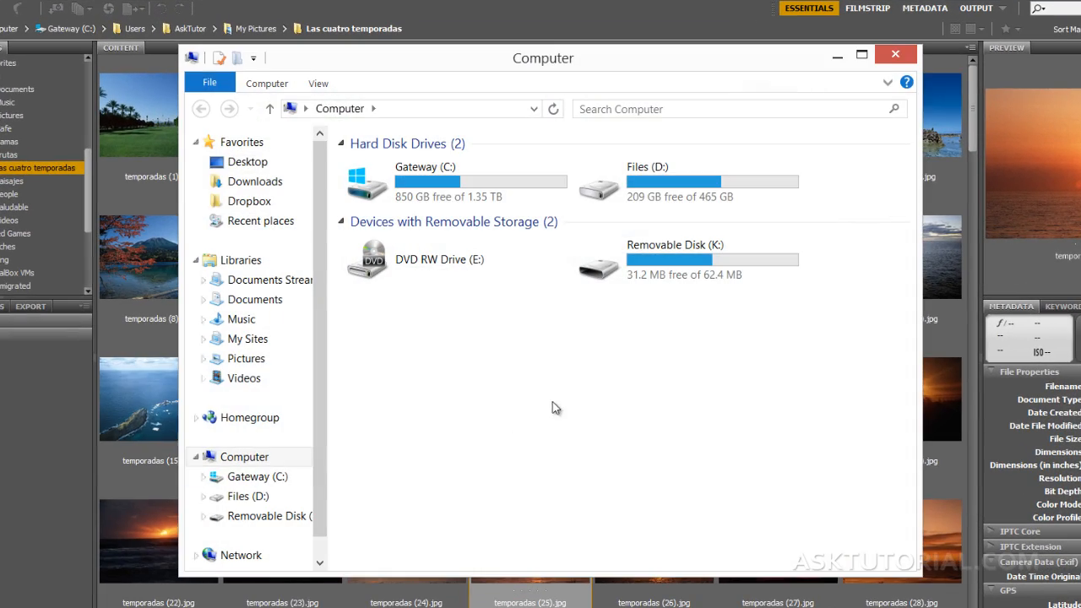
double_click(649, 261)
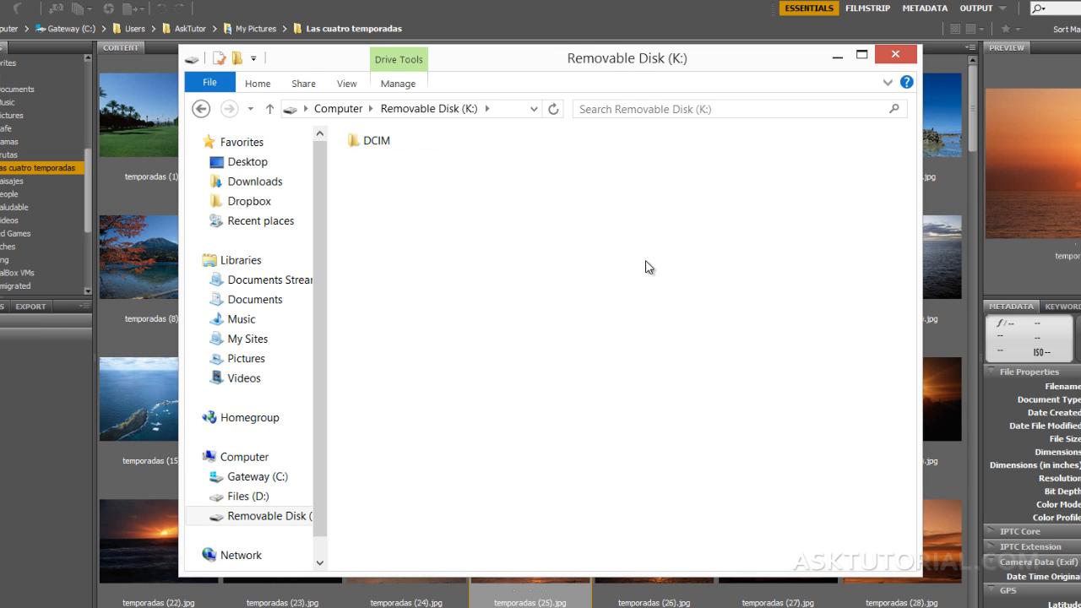
double_click(376, 142)
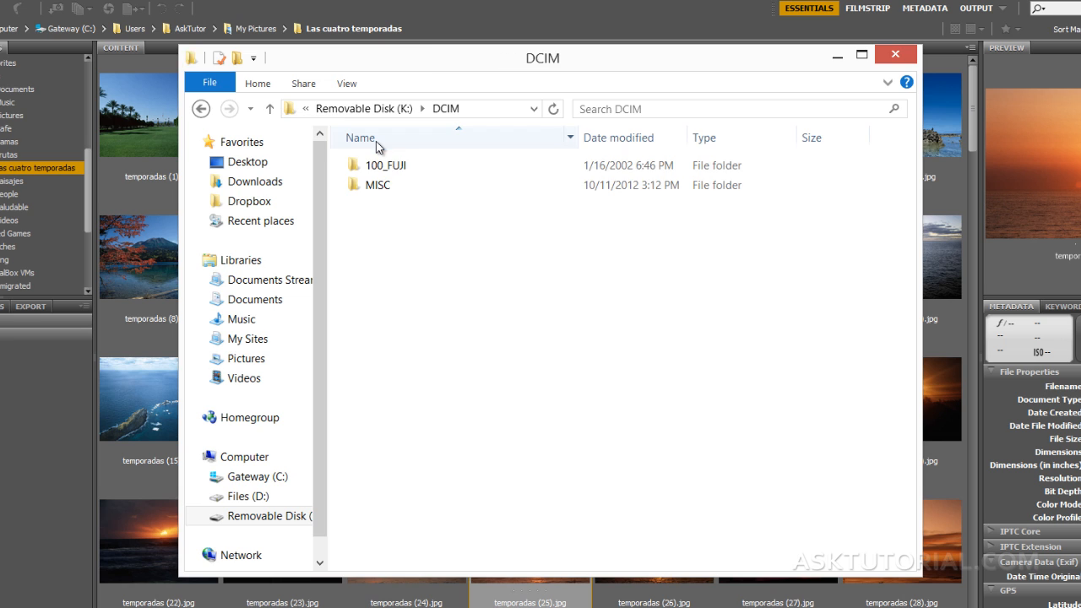
click(387, 186)
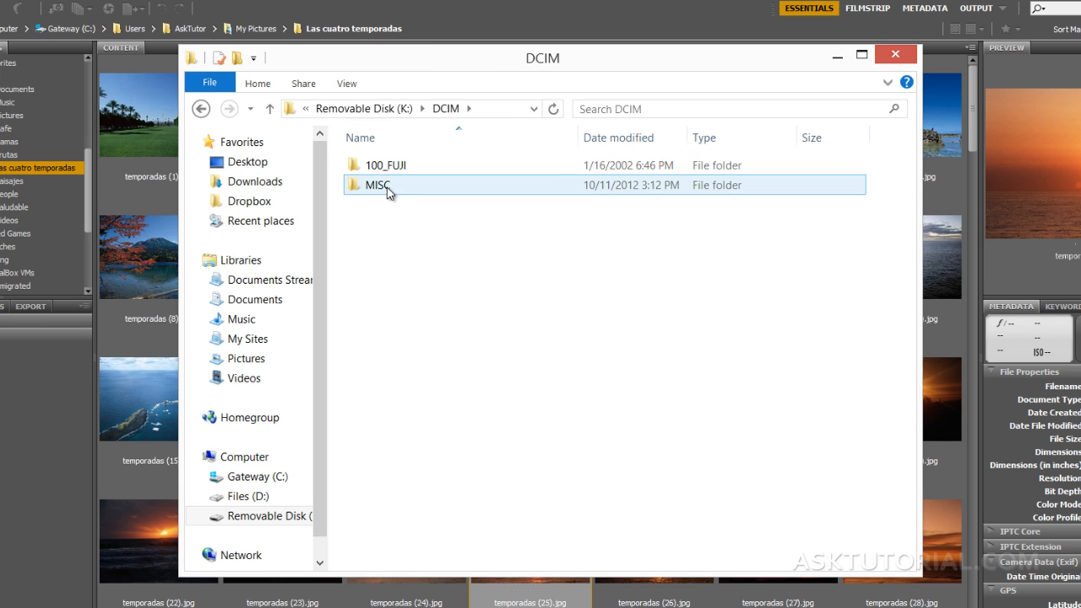
click(384, 169)
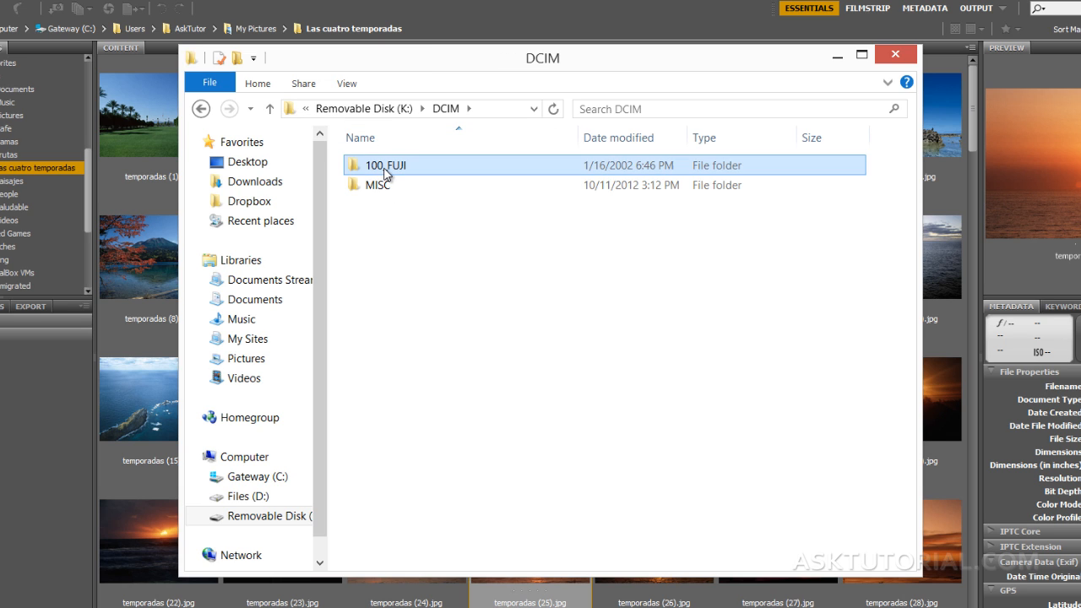
double_click(386, 173)
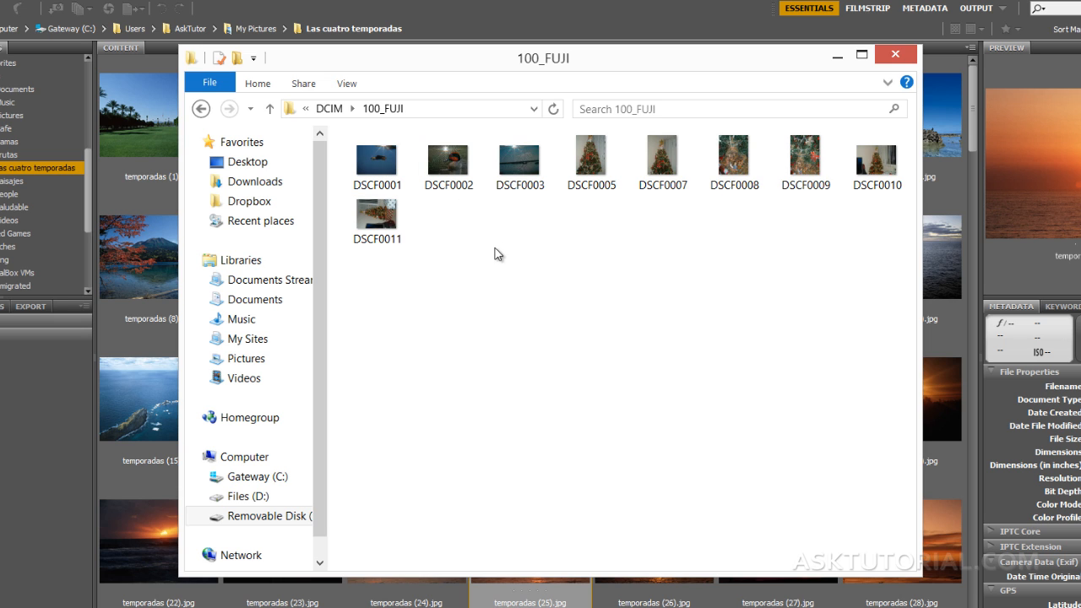
drag(363, 259, 883, 153)
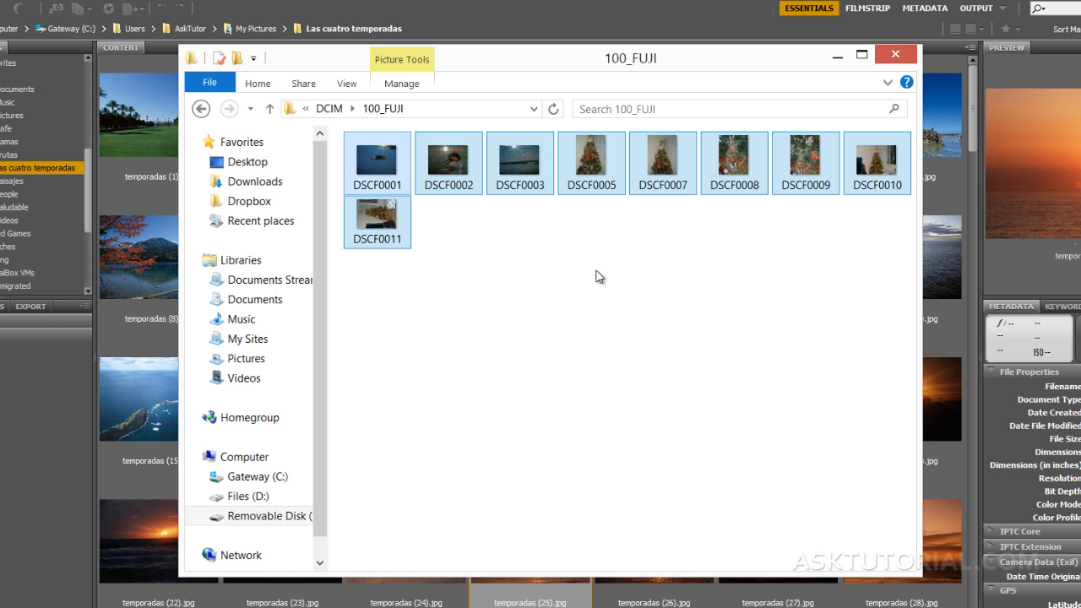
click(837, 55)
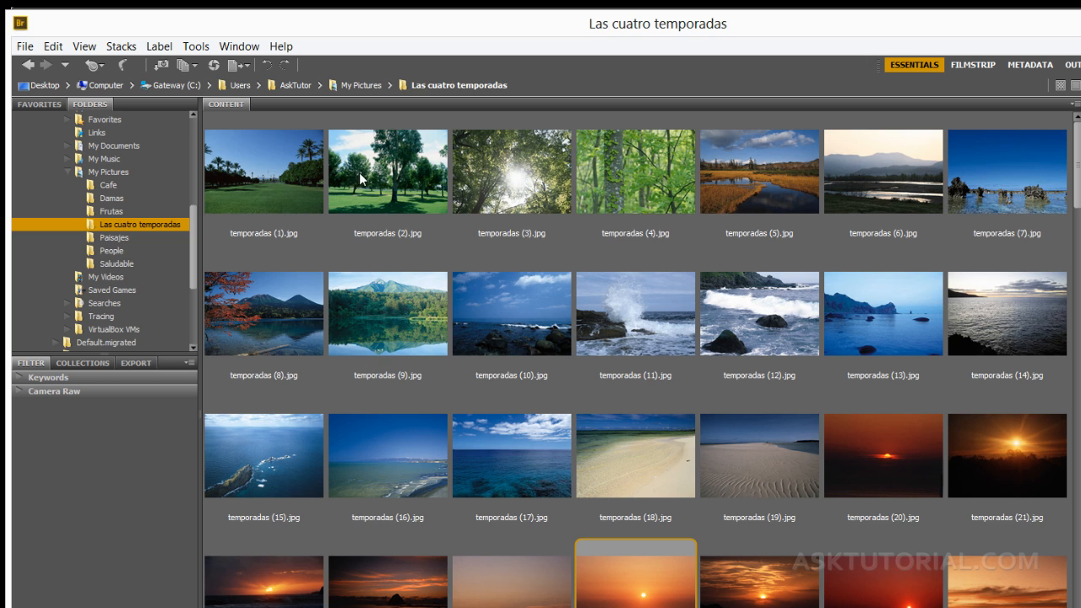
Start getting photos from a camera and check the available sources, keeping K:\<Camera or Card Reader>
click(163, 68)
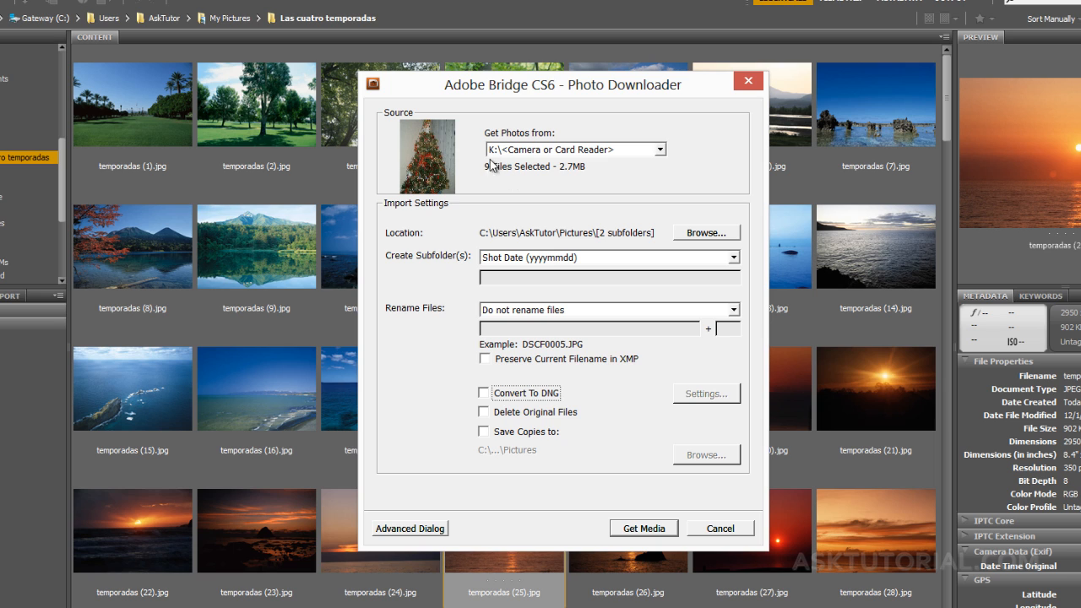
click(660, 150)
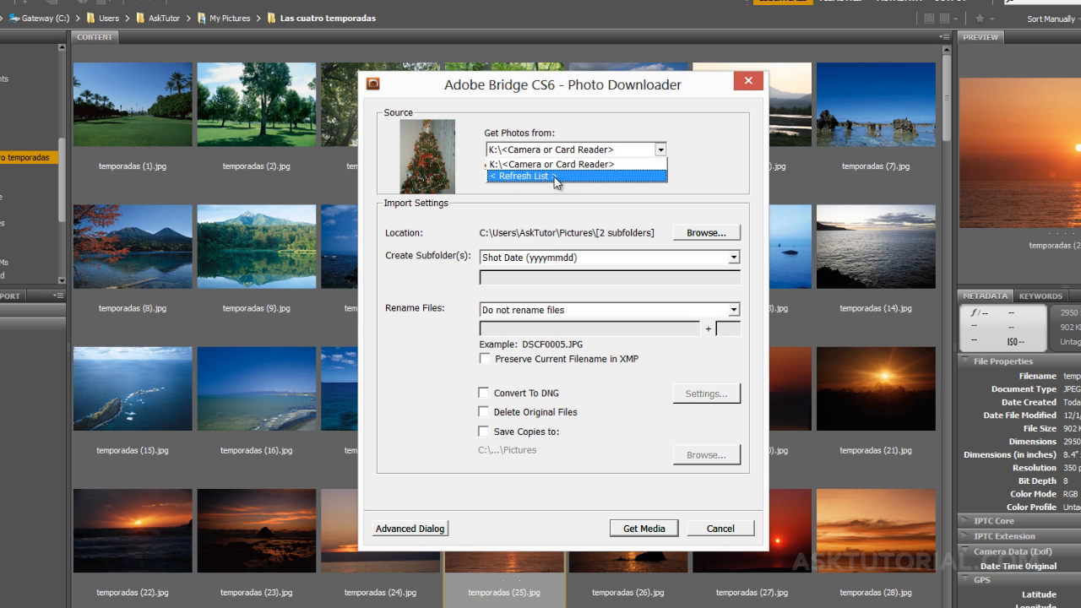
click(680, 160)
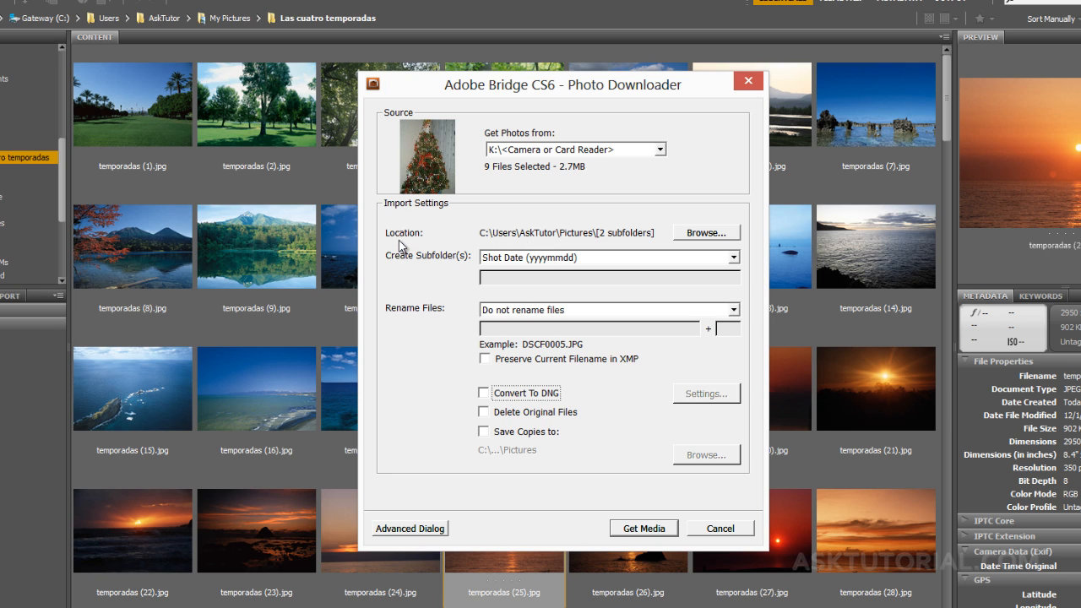
Browse the possible storage folders for the import and confirm My Pictures as the location
click(700, 233)
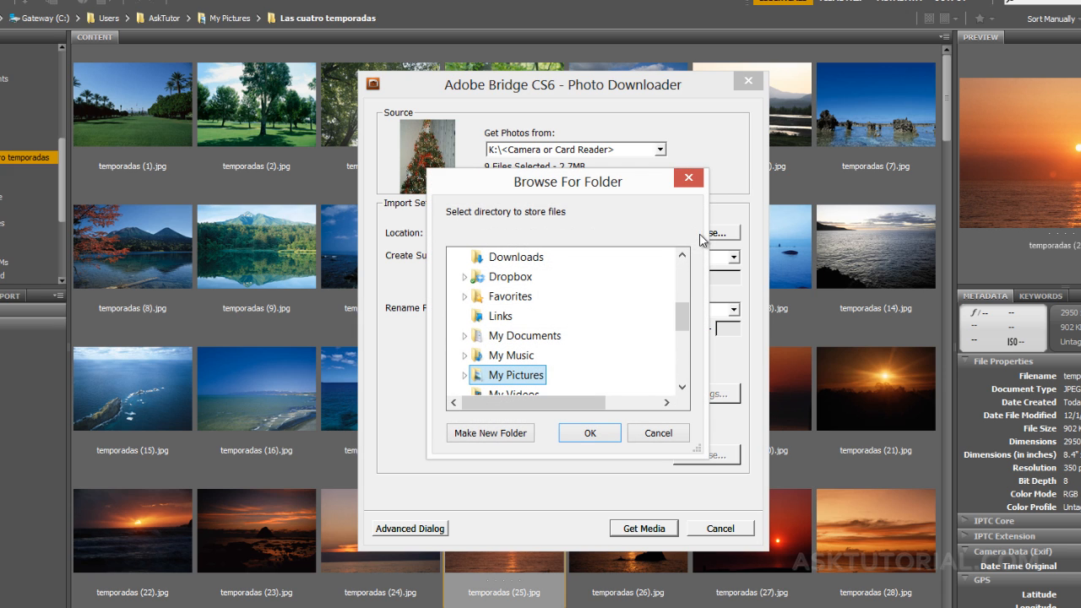
drag(685, 311, 682, 327)
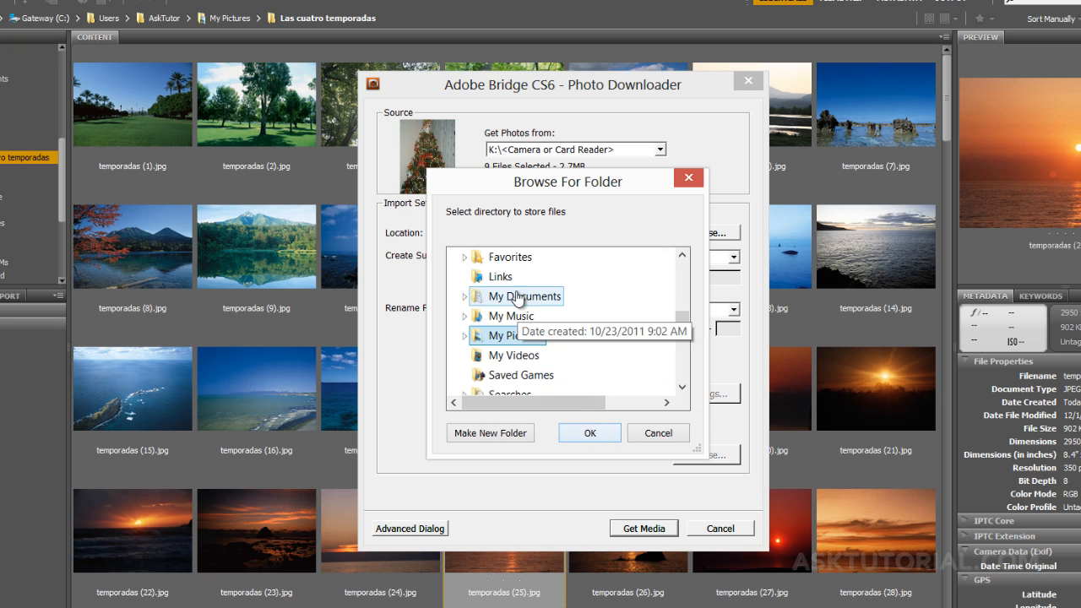
drag(679, 331, 681, 277)
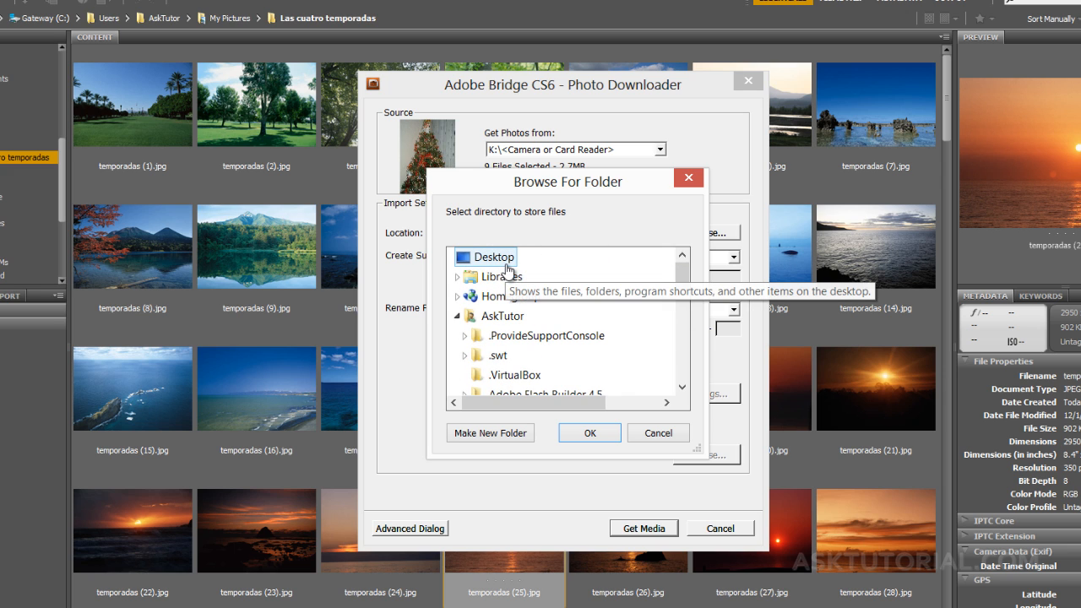
drag(682, 286, 687, 337)
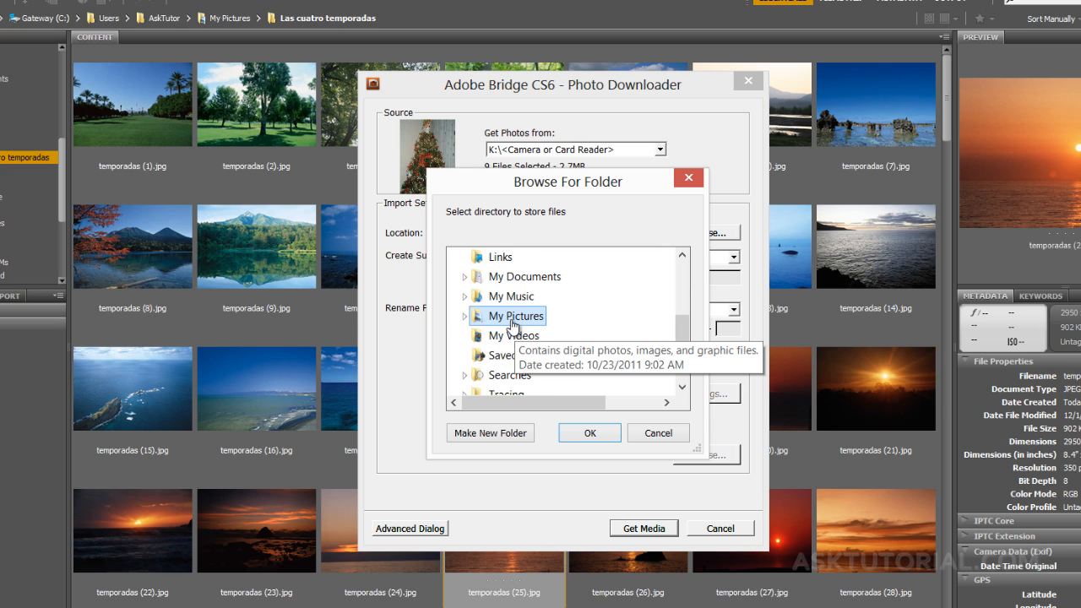
click(588, 434)
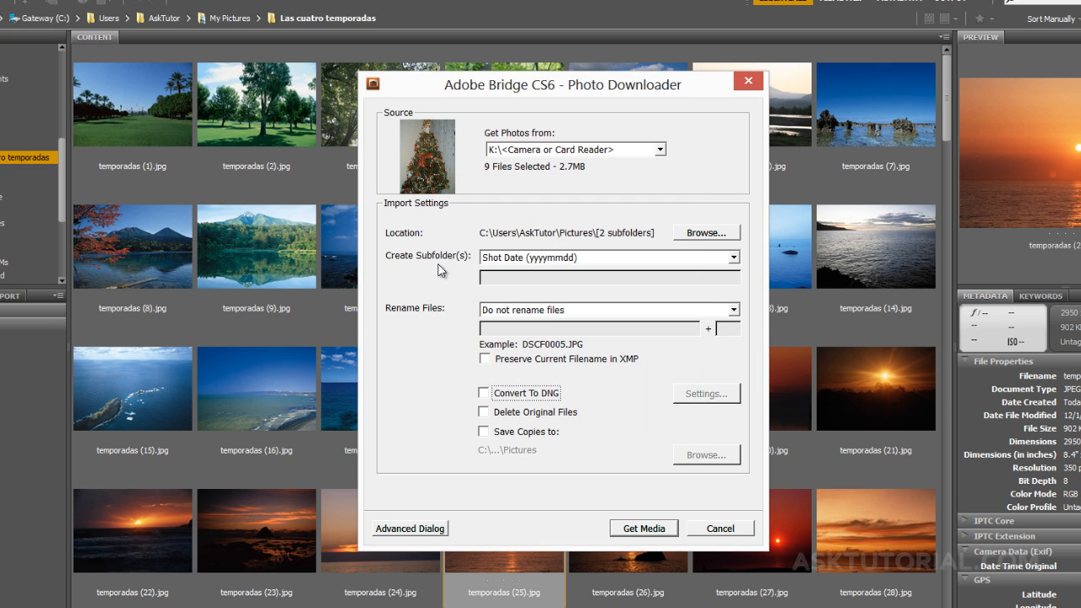
Set the import to create a subfolder with the custom name Navidad
click(734, 258)
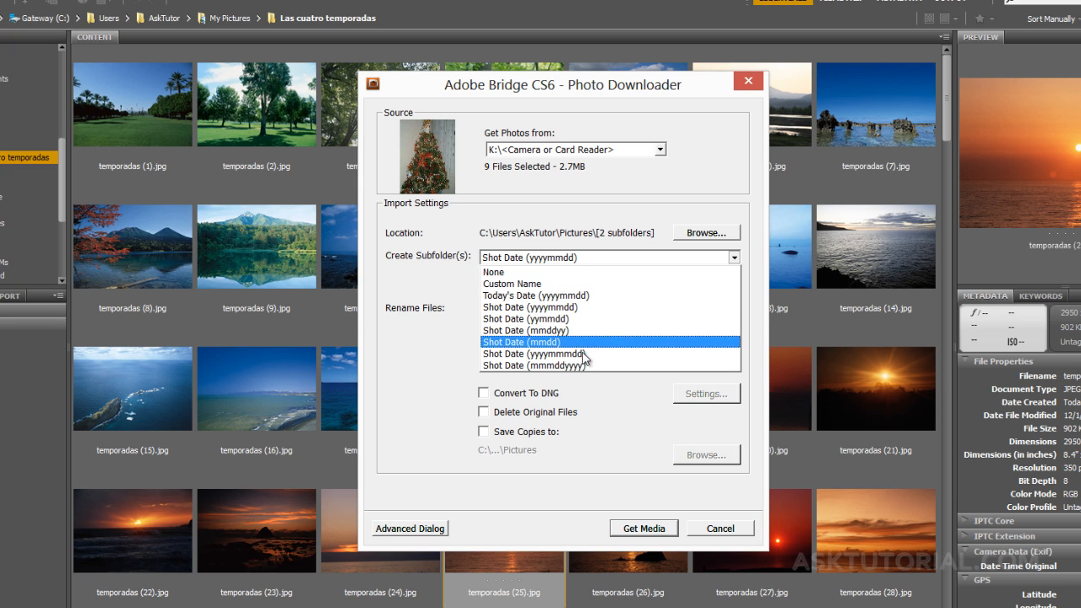
click(500, 285)
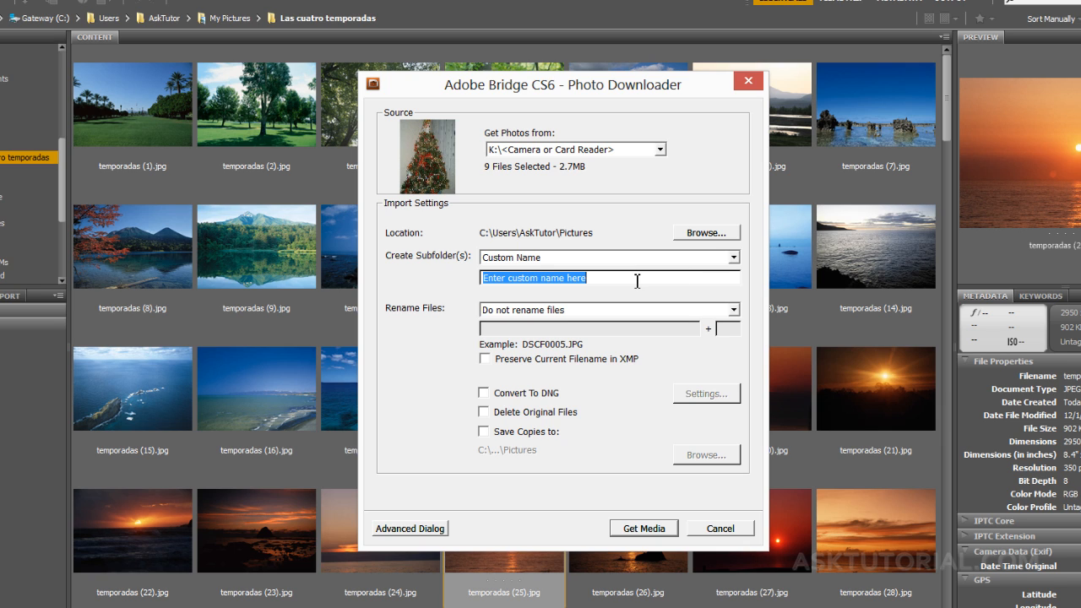
text(Navidad)
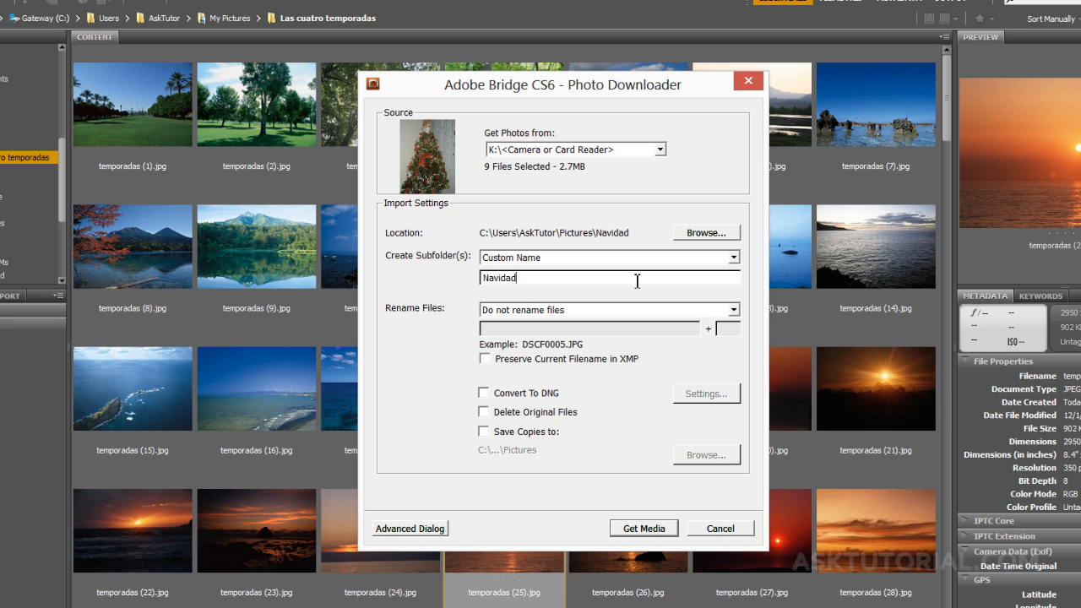
Review the date-based subfolder options and look again at the camera photos in the 100_FUJI folder in File Explorer
click(734, 258)
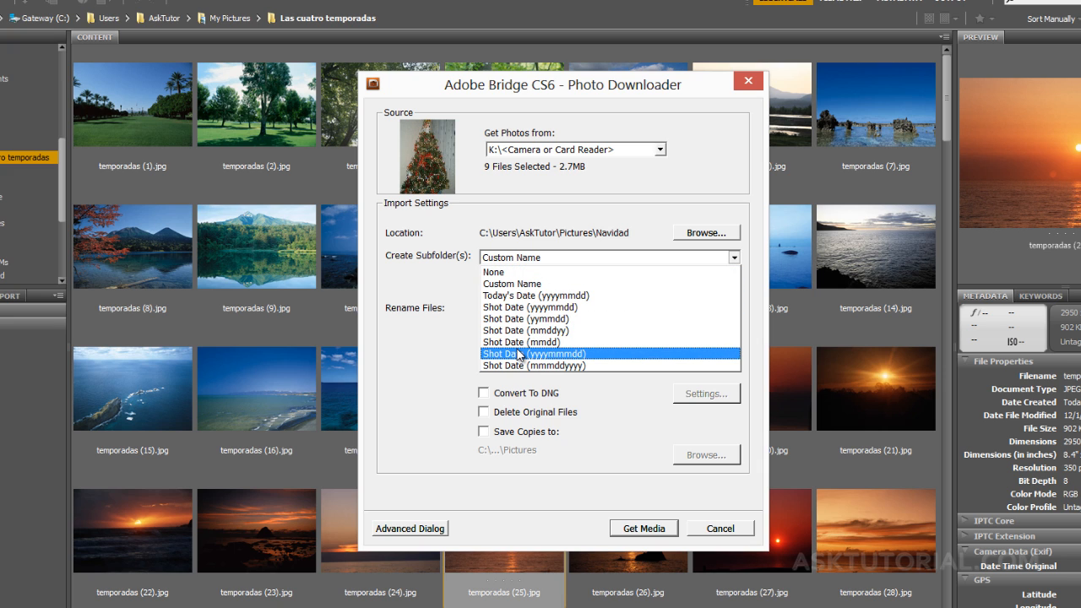
click(450, 341)
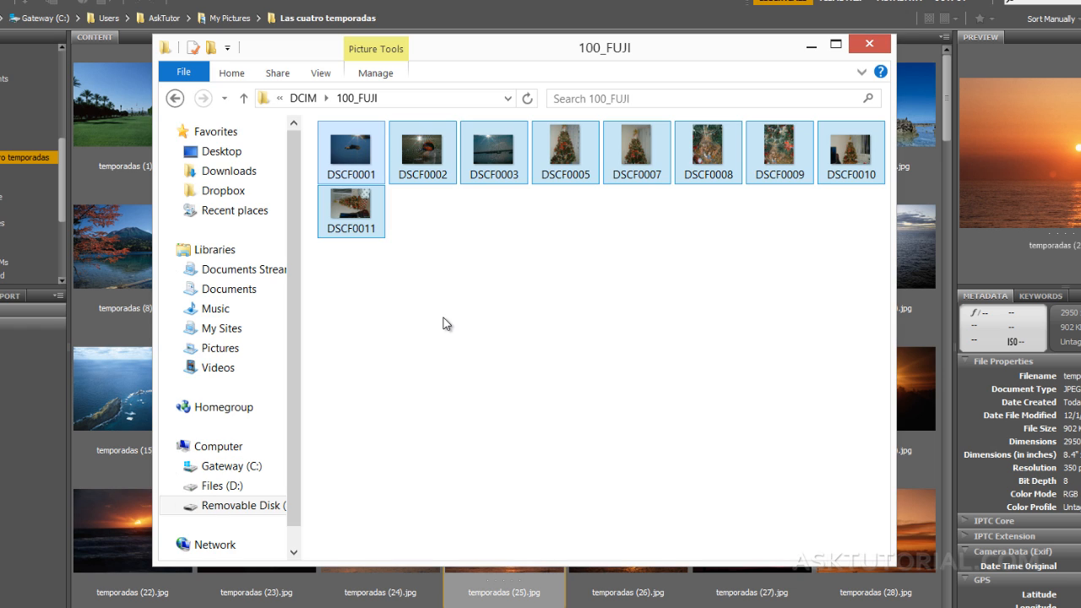
click(444, 317)
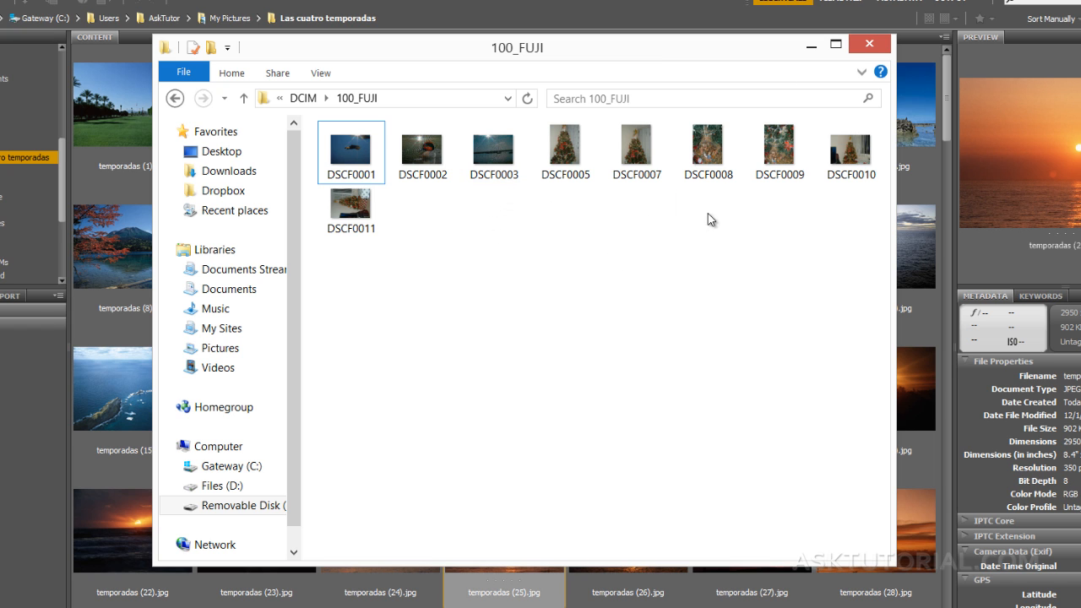
click(810, 49)
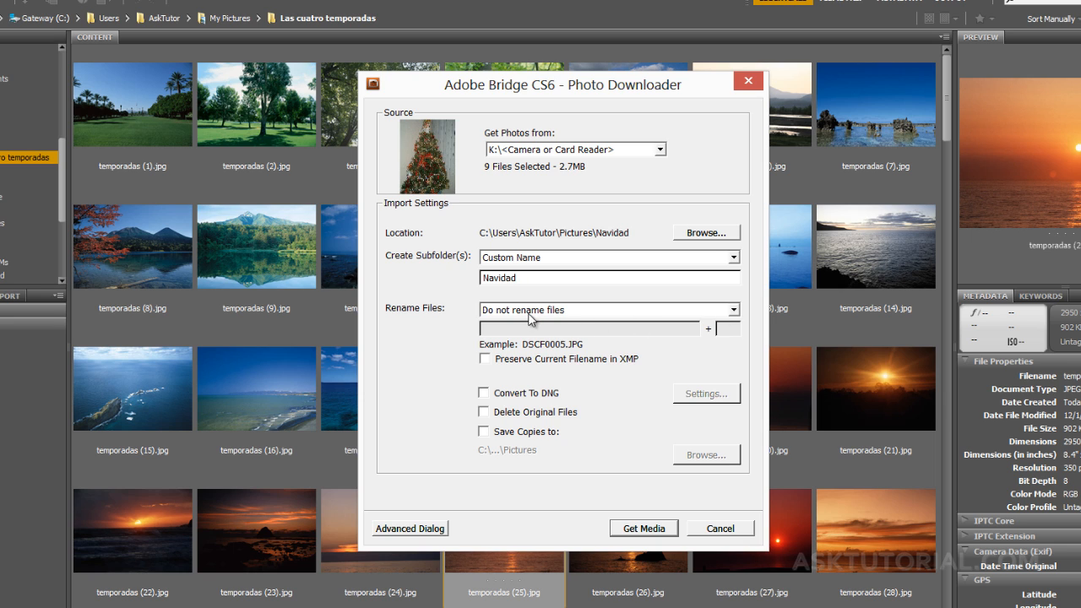
Review the file renaming schemes and set the imported files to use the custom name Navidad
click(733, 310)
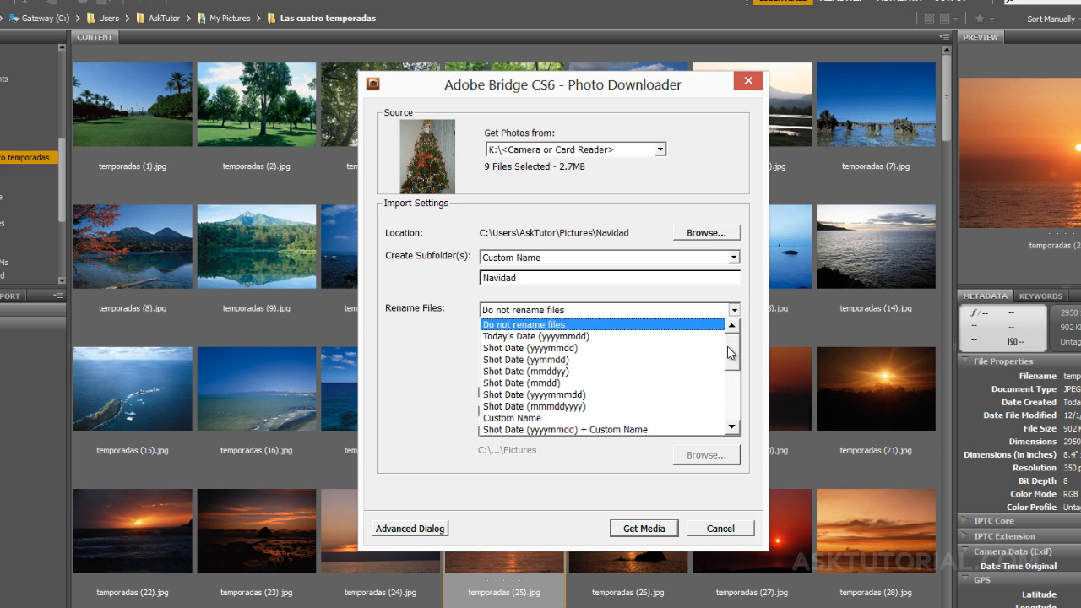
scroll(734, 351, down, 3)
scroll(736, 346, up, 3)
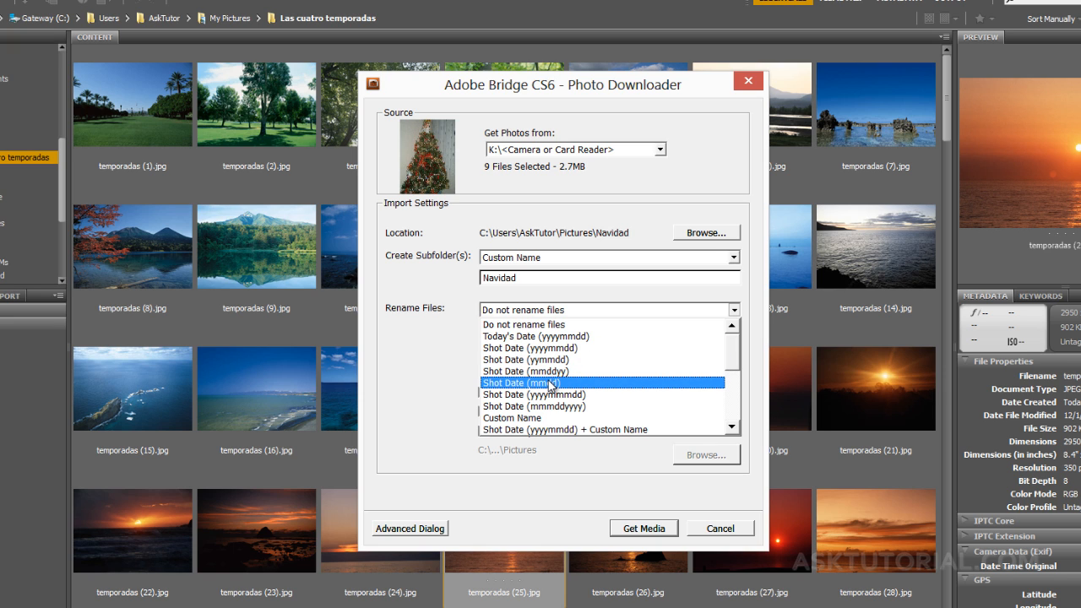
click(499, 418)
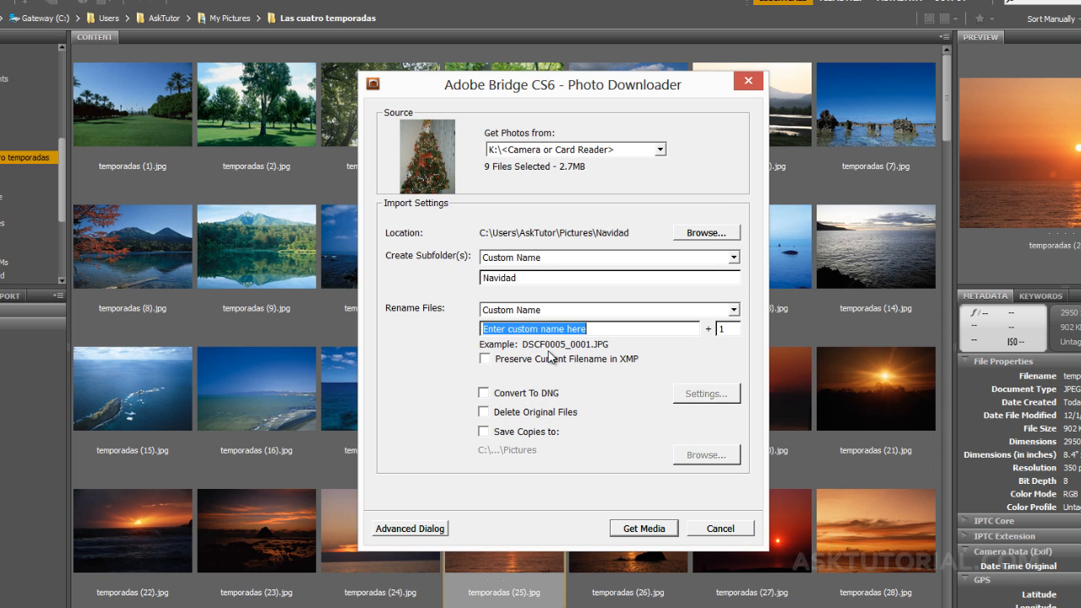
text(Navidad)
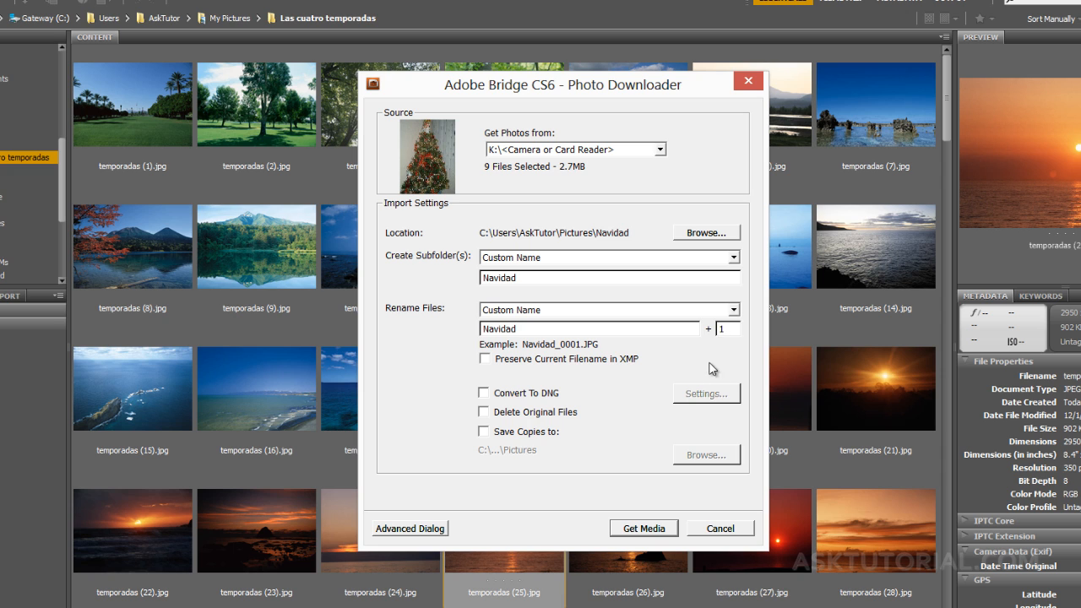
Look through the remaining file renaming schemes and choose Advanced Rename for the imported photos
click(734, 310)
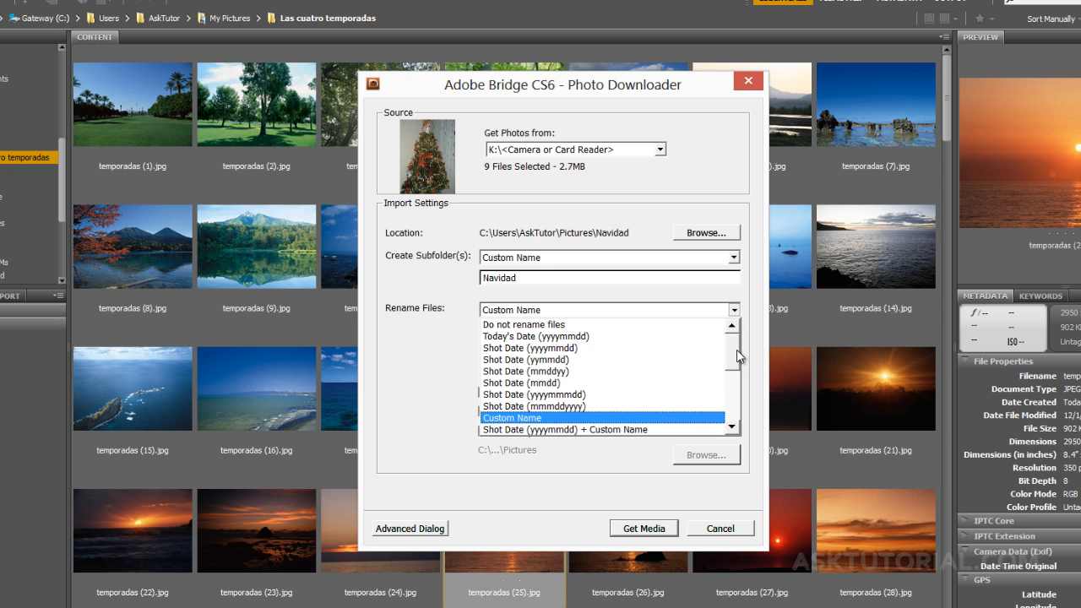
scroll(736, 376, down, 2)
scroll(735, 385, down, 3)
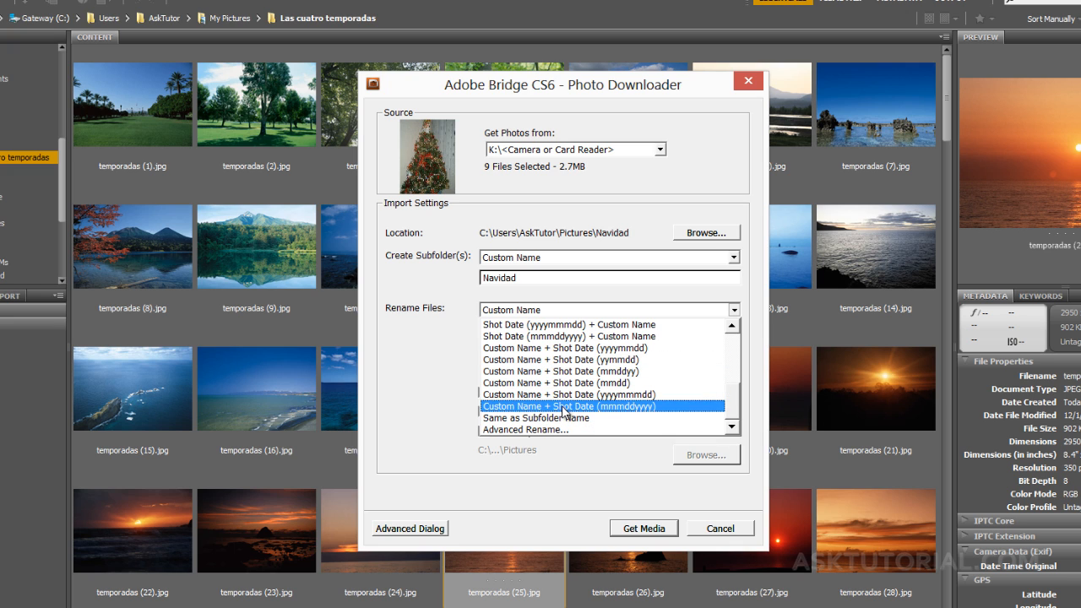
click(507, 432)
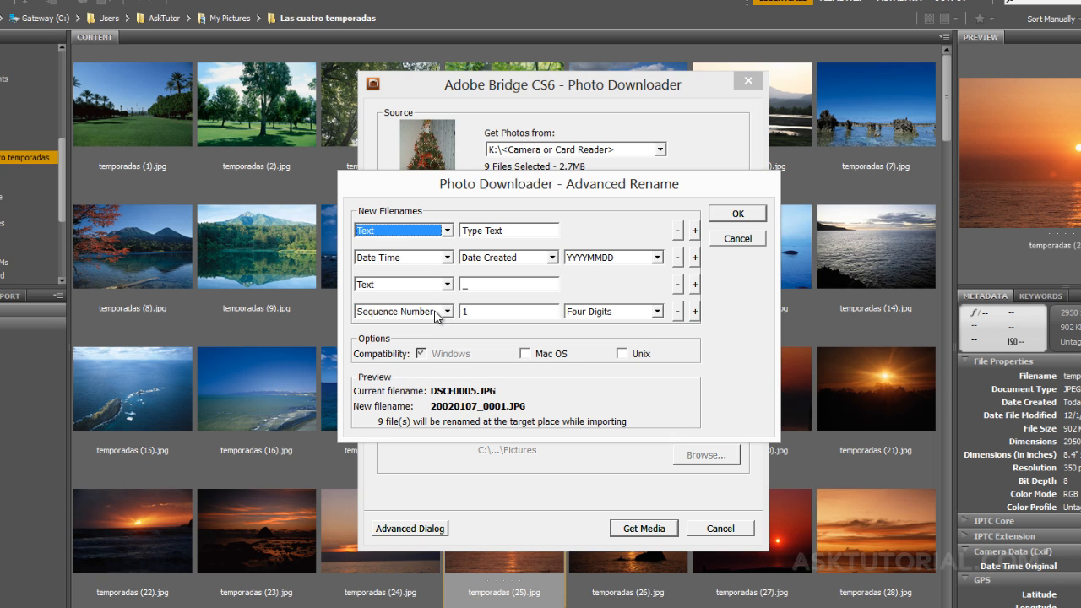
Try removing and adding filename components in the advanced renaming settings, leaving only one Text component
click(678, 257)
click(678, 257)
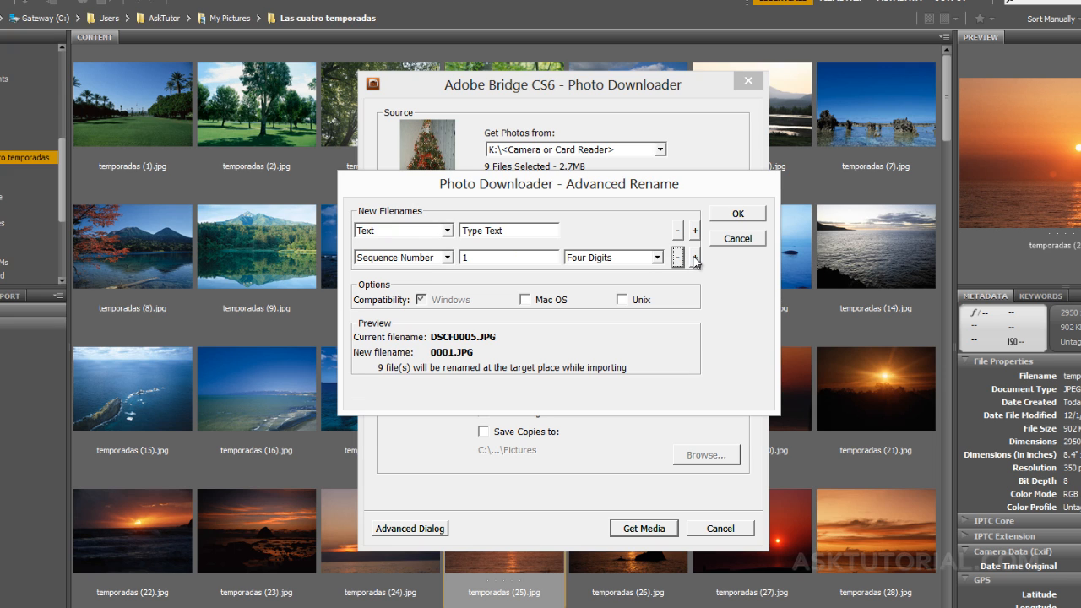
click(694, 258)
click(694, 258)
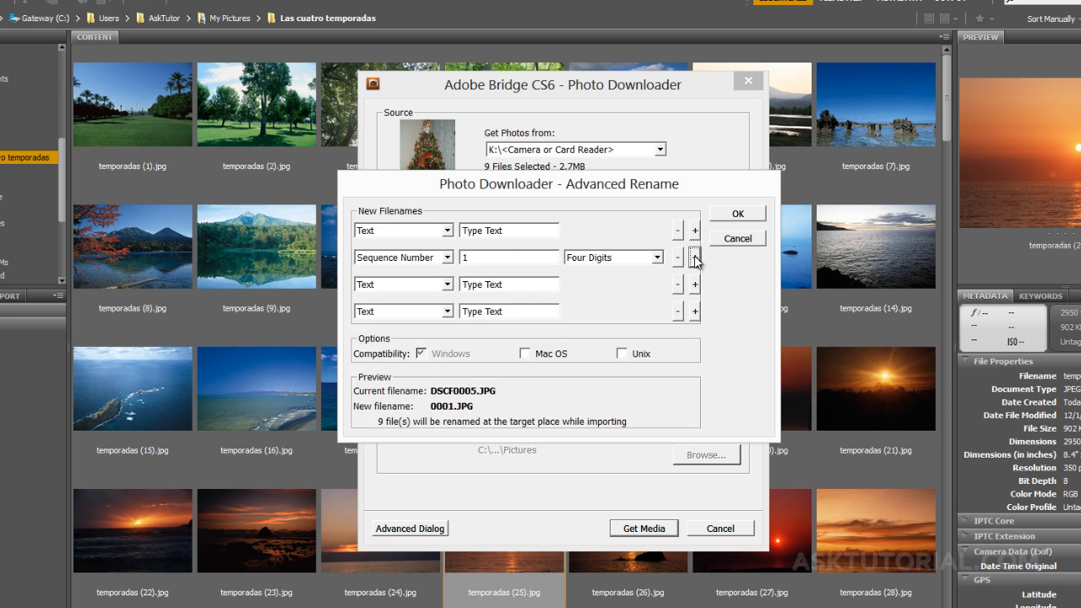
click(694, 257)
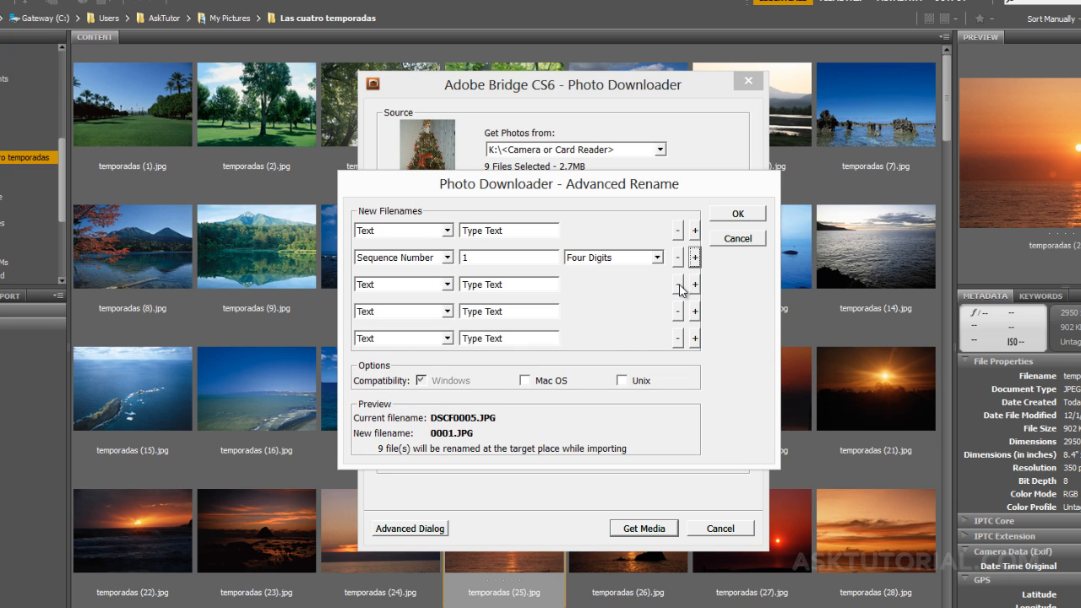
click(678, 285)
click(678, 284)
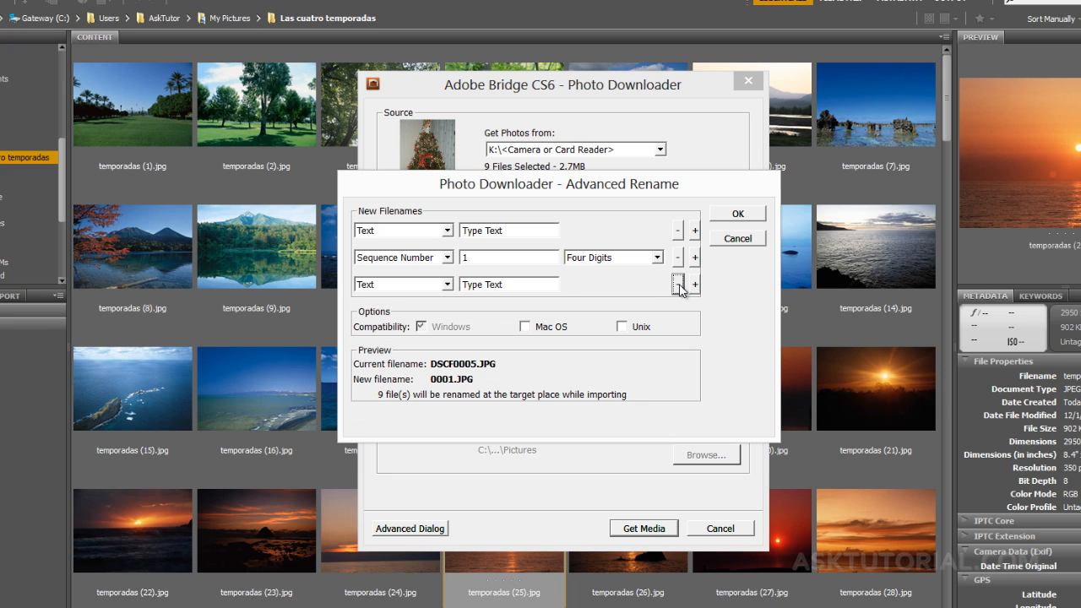
click(678, 285)
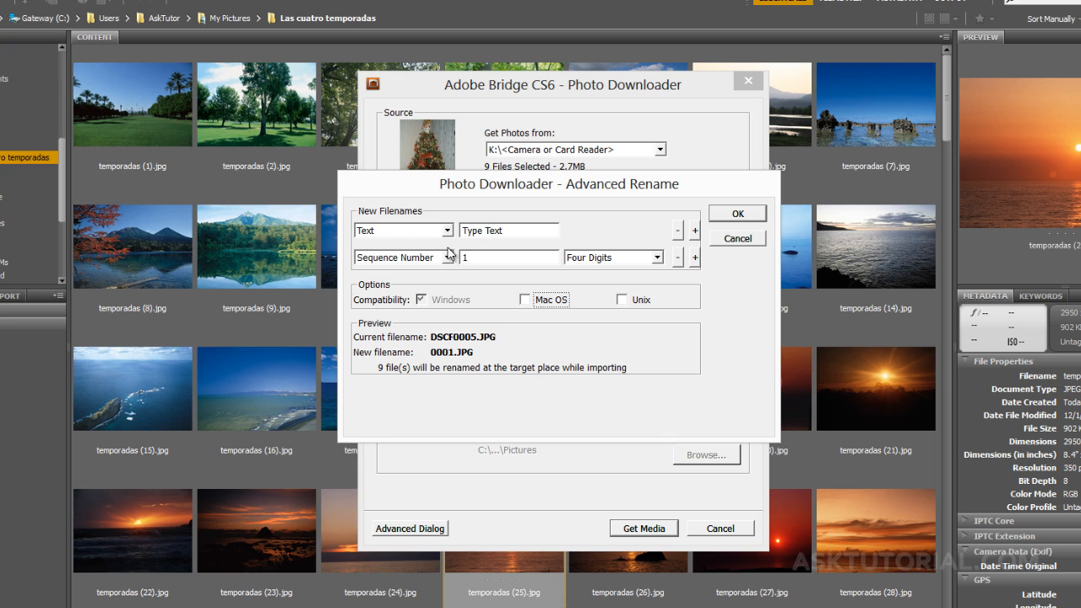
click(678, 257)
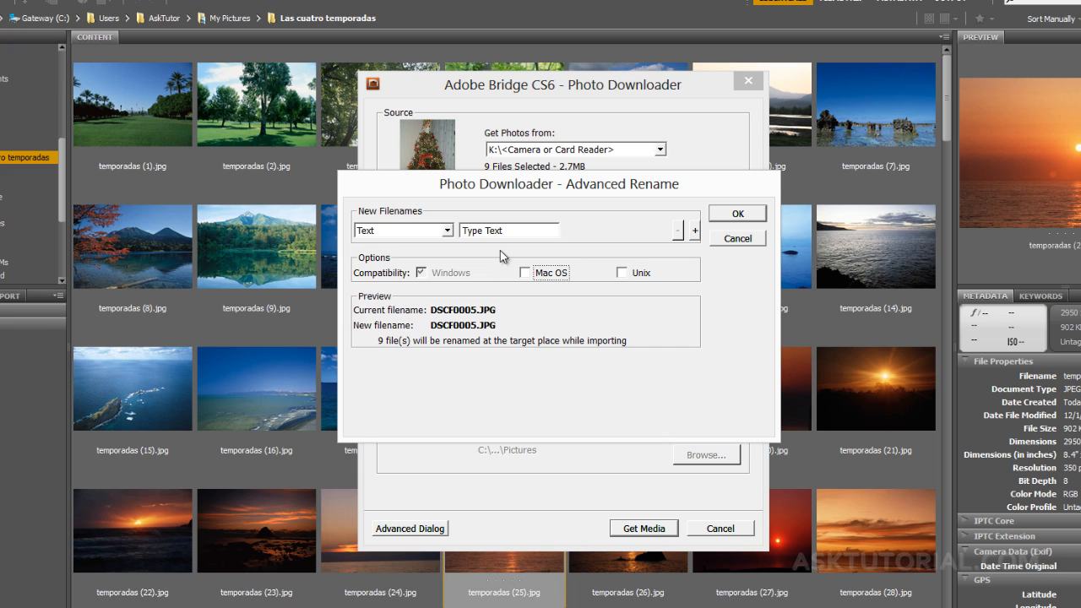
Keep Text as the first filename component and set its text to Navidad
click(447, 230)
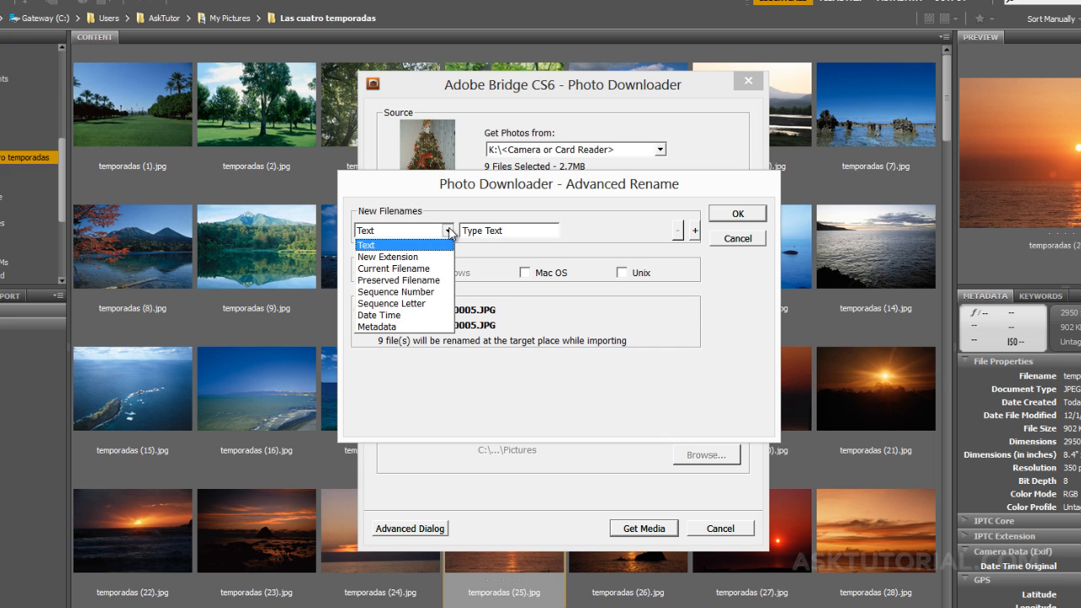
click(386, 245)
click(477, 231)
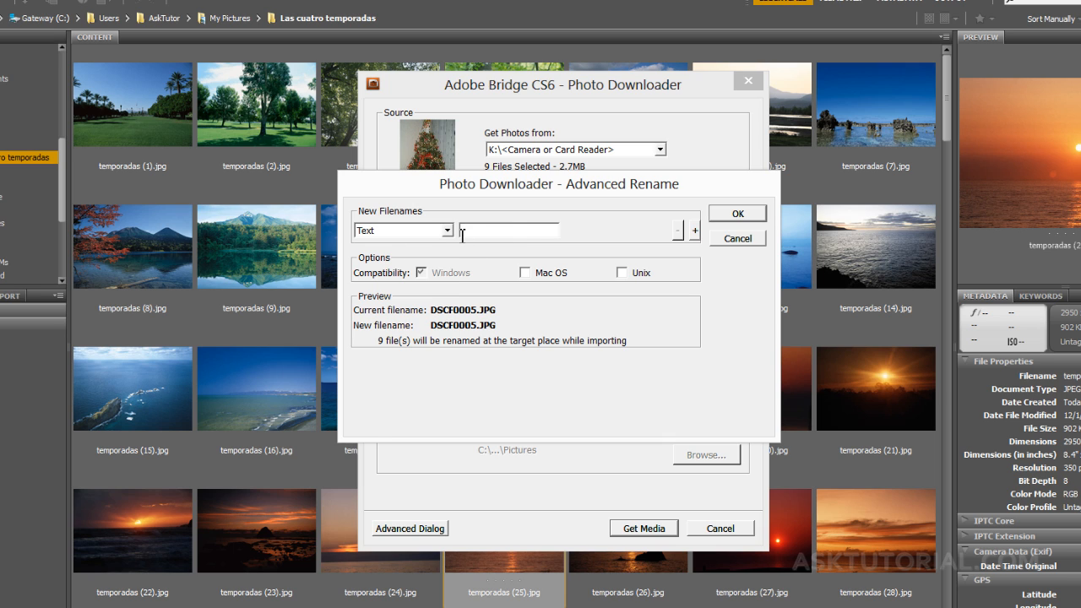
text(Navidad)
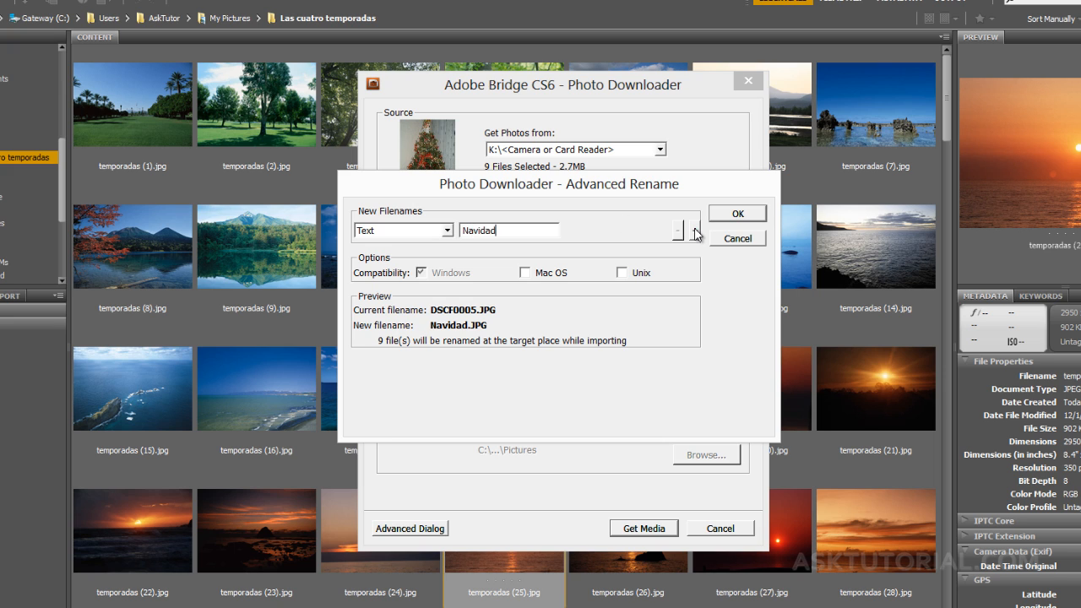
Add a second filename component of type Sequence Letter and check its letter case options
click(694, 230)
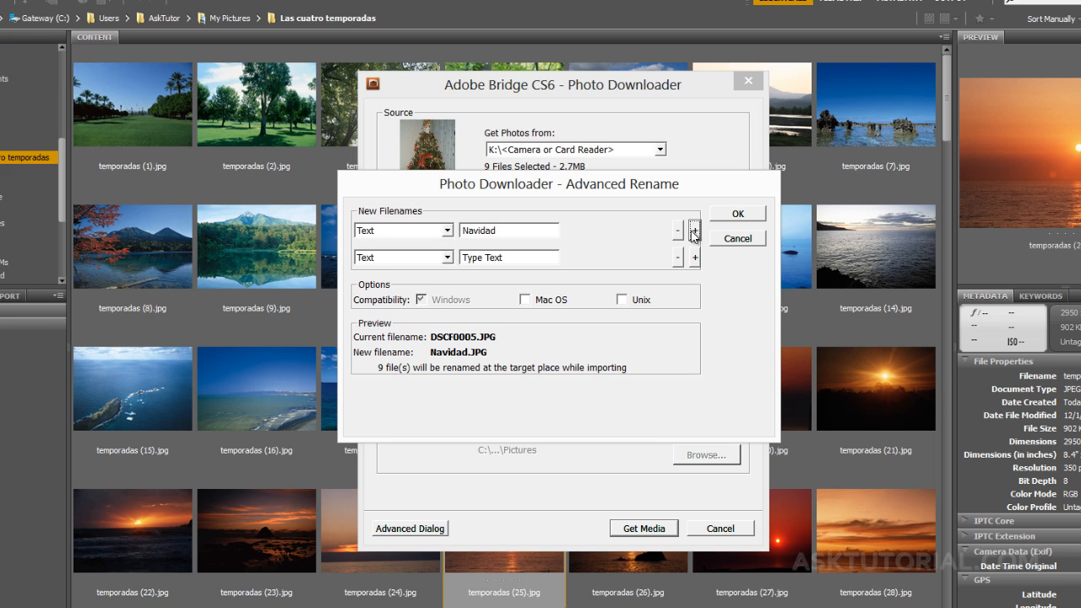
click(448, 258)
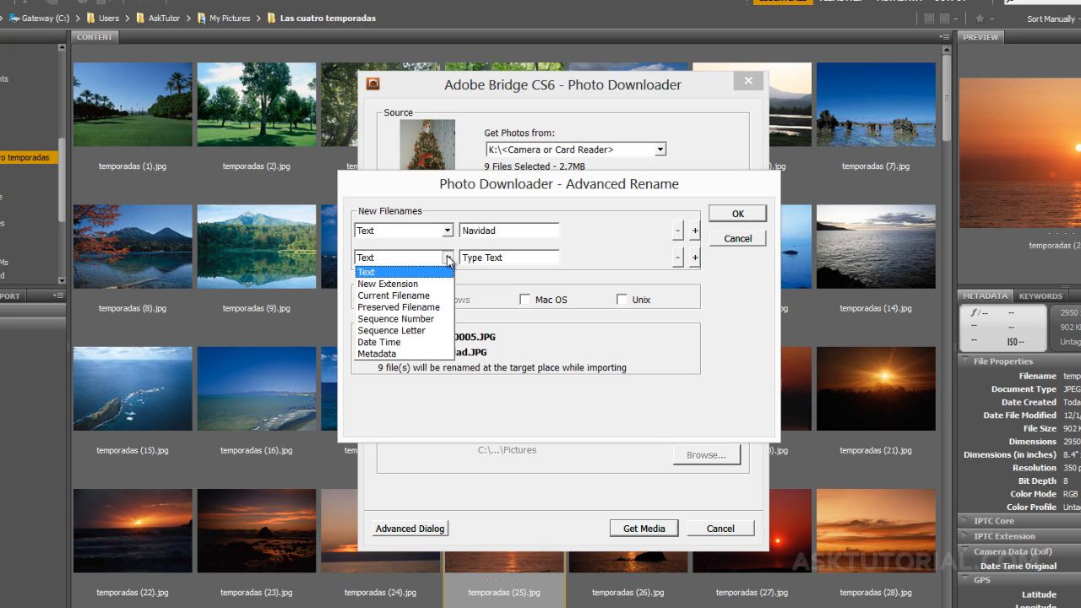
click(407, 331)
key(Tab)
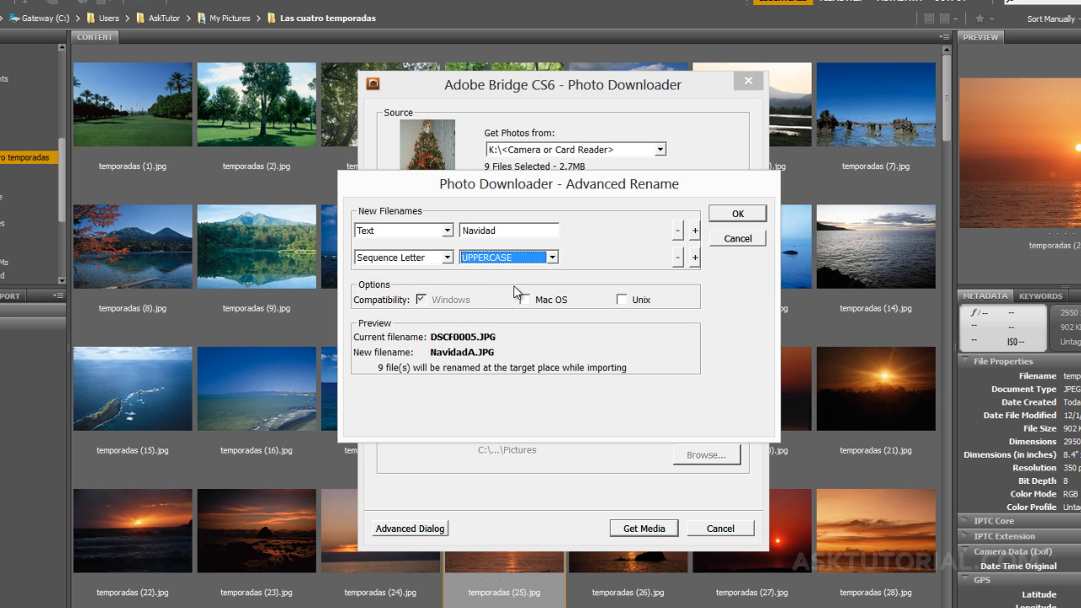
click(552, 258)
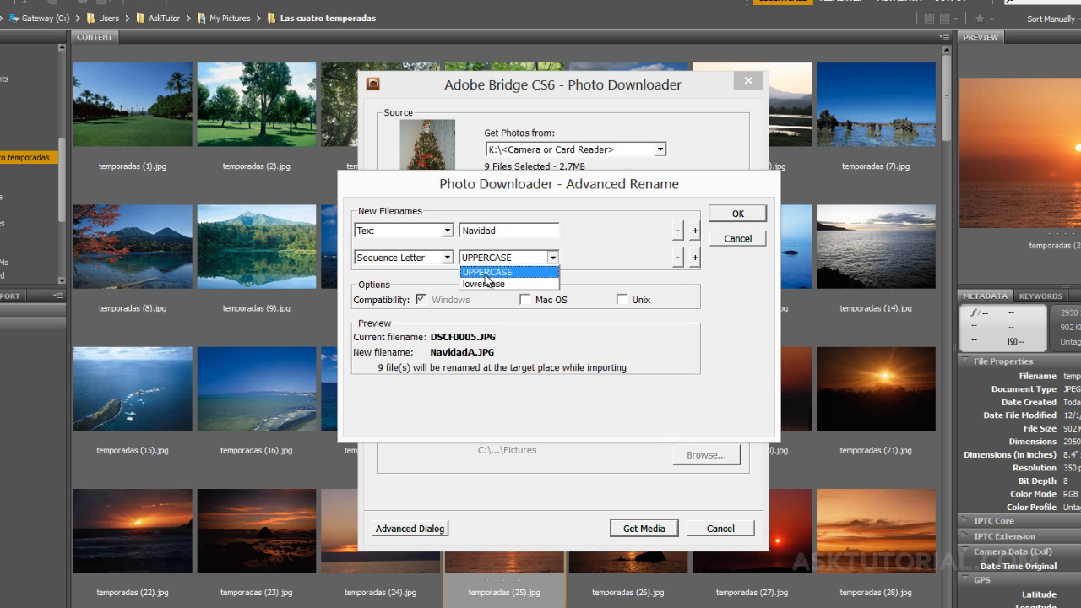
Try a Date Time component with Today in MMDDYY format as the second filename part, and discard the advanced renaming changes
click(447, 258)
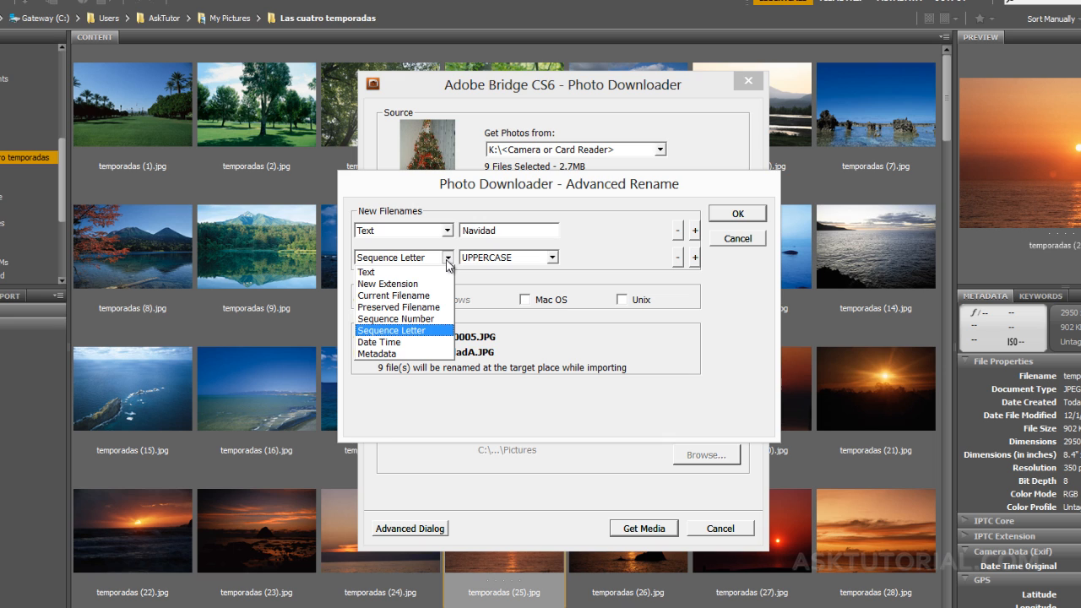
click(389, 342)
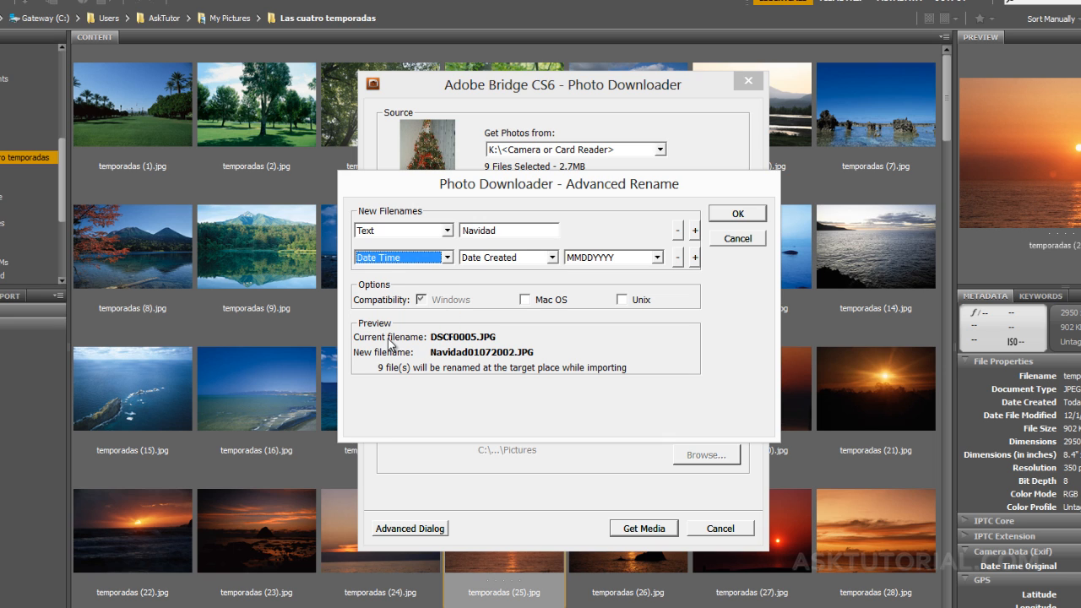
click(553, 258)
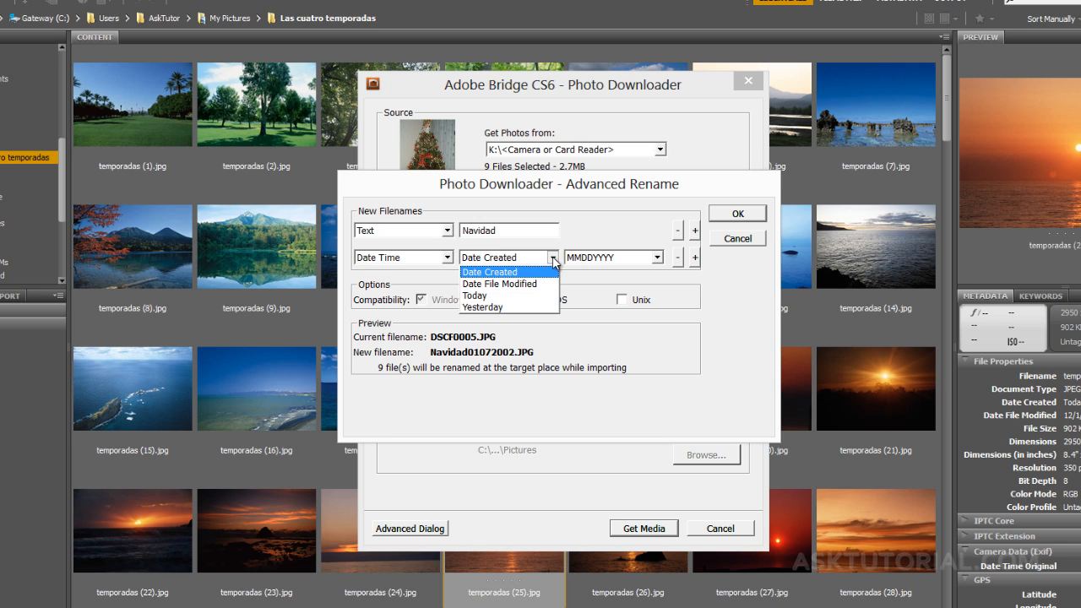
click(499, 296)
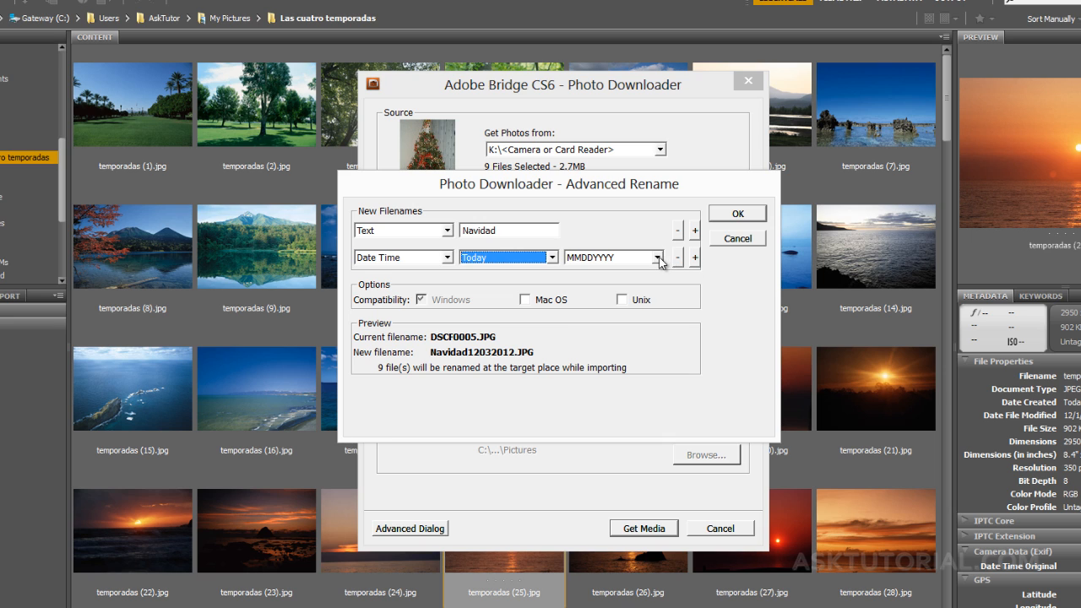
click(657, 258)
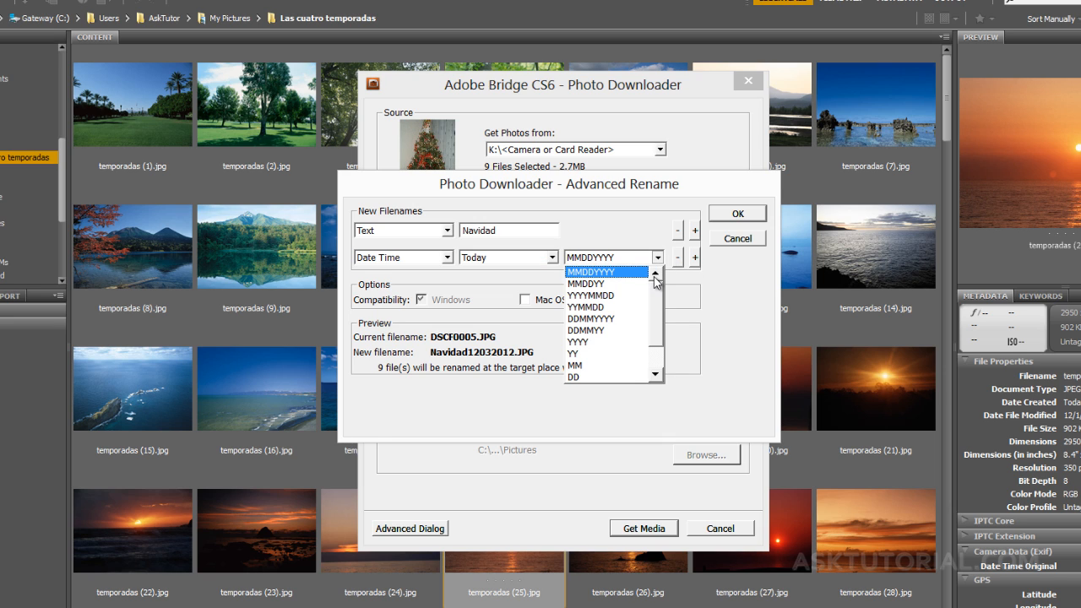
click(589, 285)
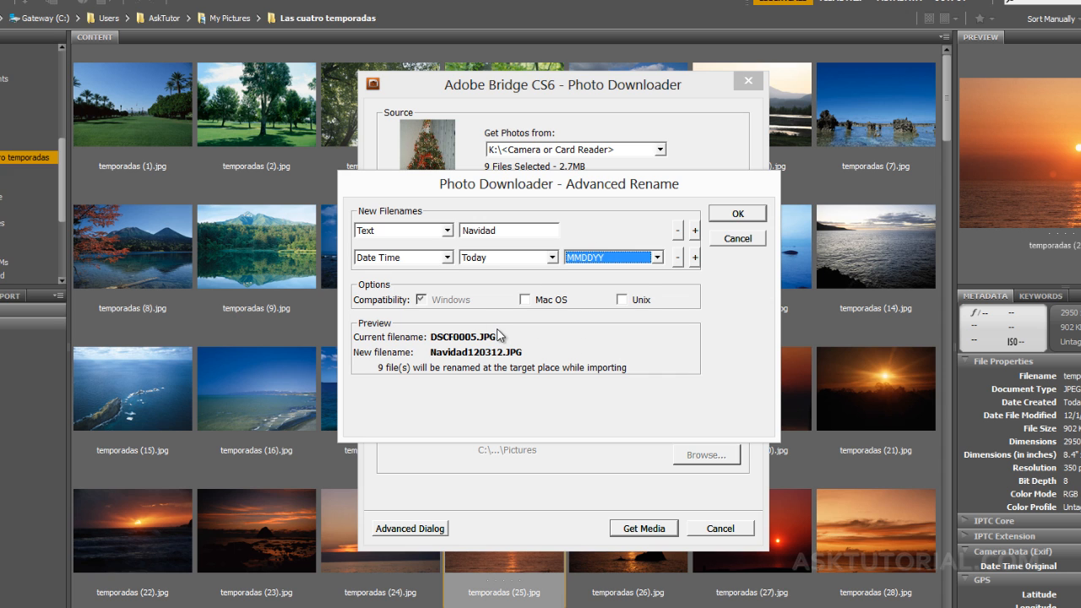
click(732, 239)
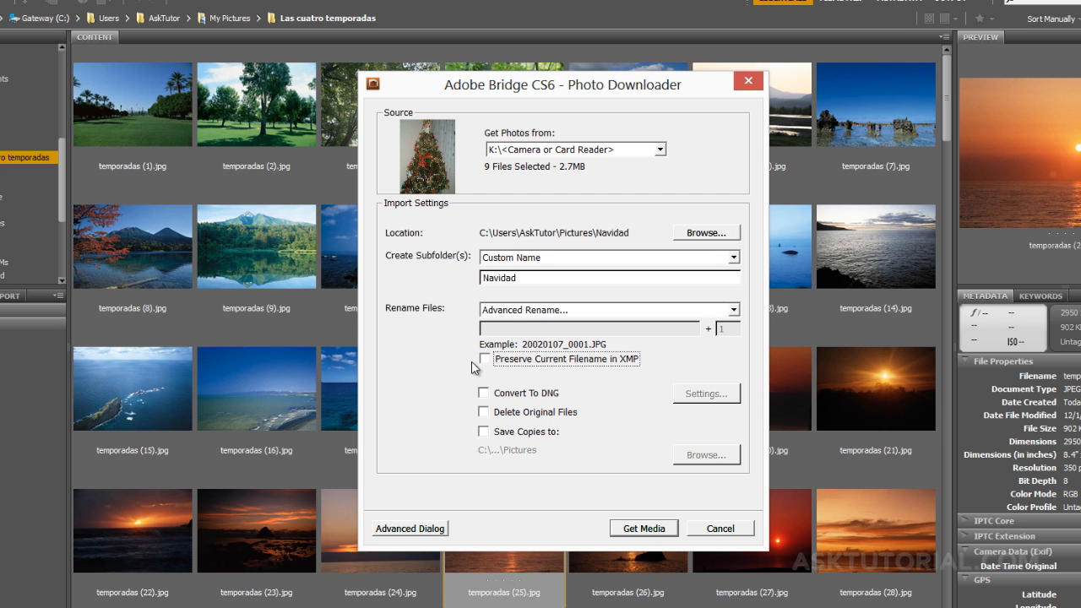
Try the Delete Original Files option and leave it off
click(484, 414)
click(484, 413)
click(484, 413)
click(484, 413)
Turn on saving backup copies of the imported photos and choose the Desktop as their folder
click(483, 433)
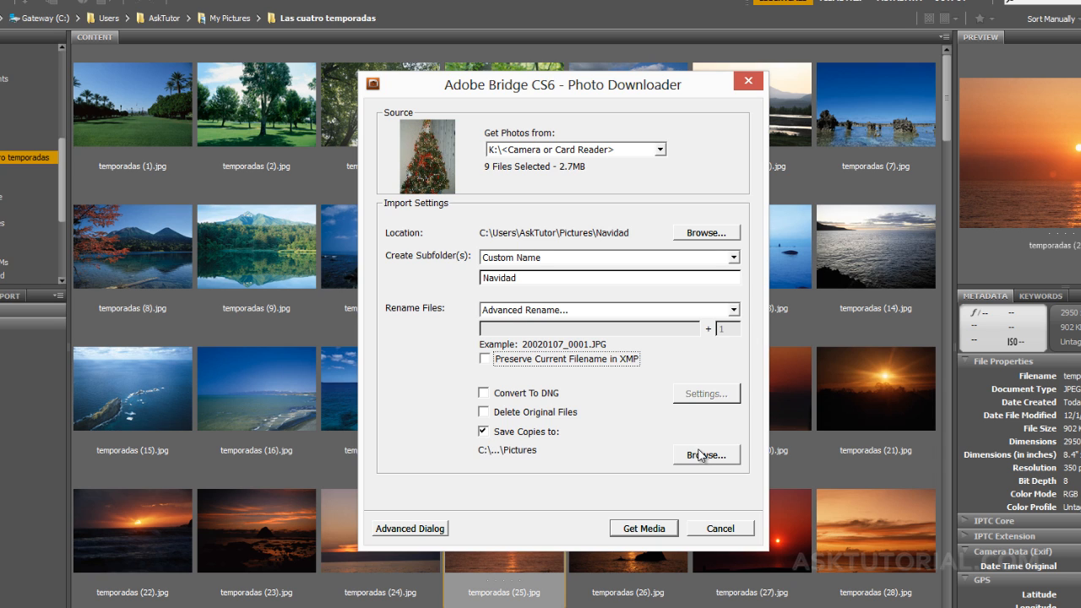
click(706, 456)
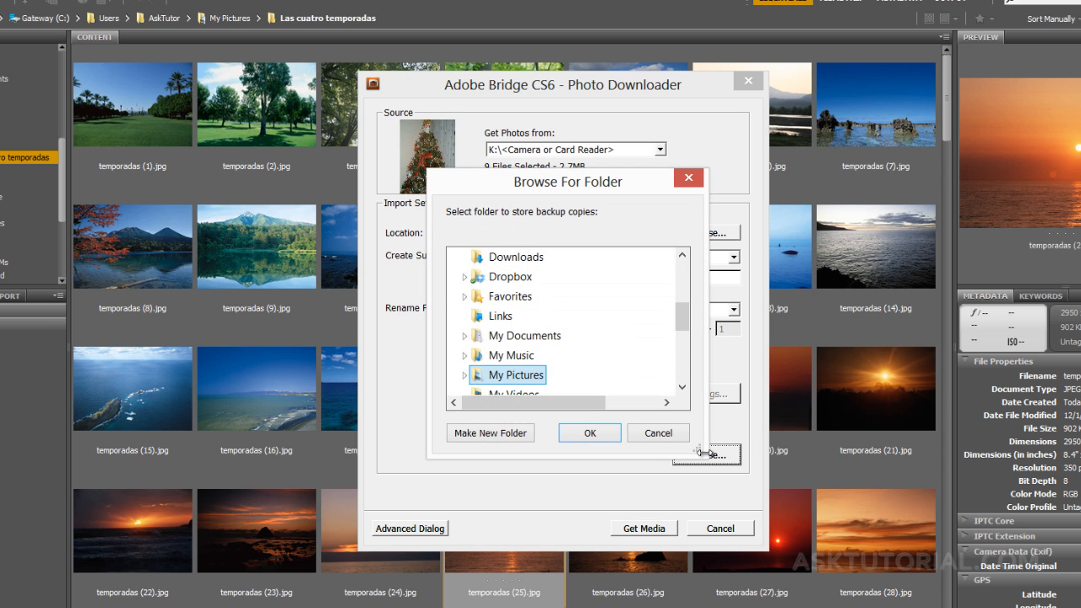
drag(689, 321, 688, 266)
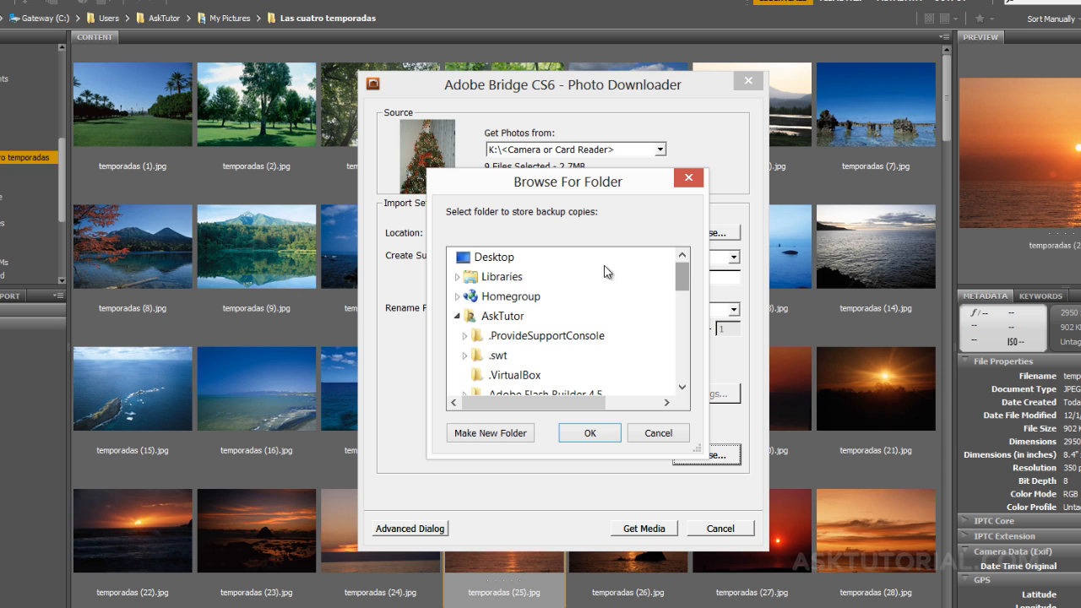
click(497, 258)
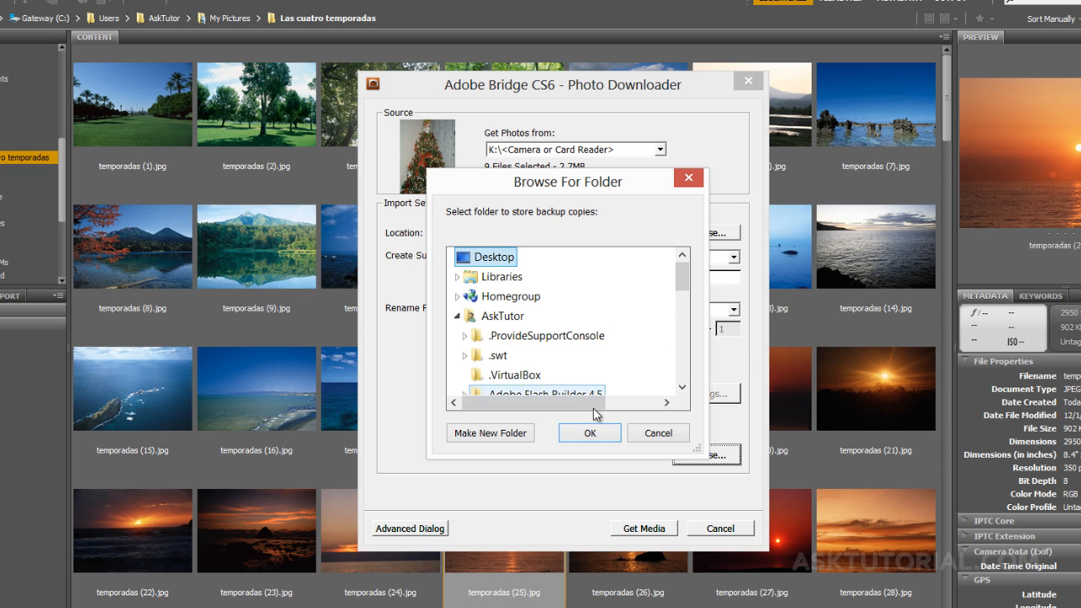
click(590, 434)
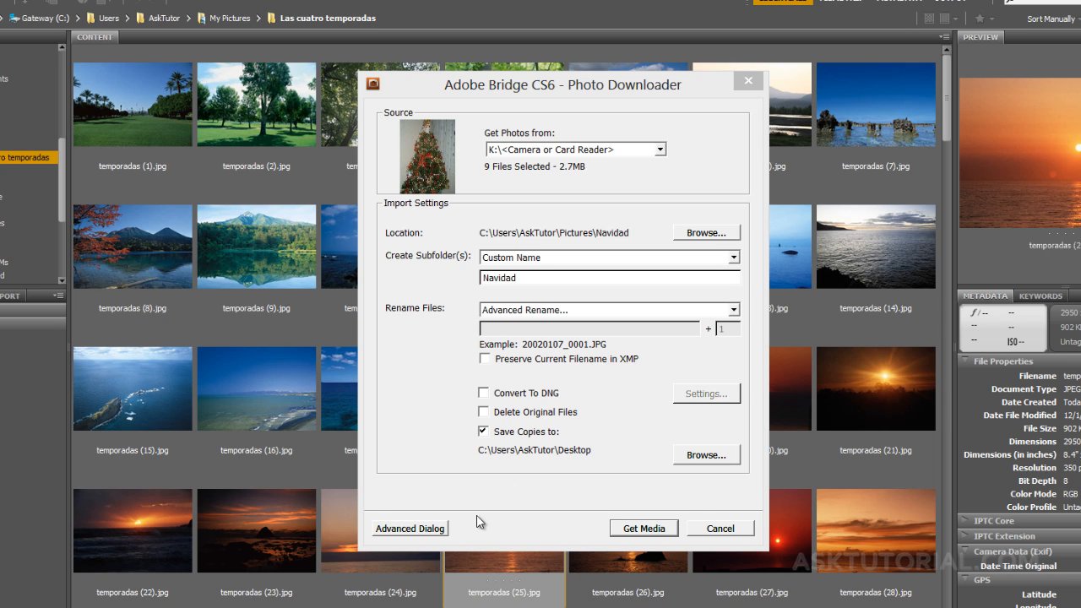
Switch Photo Downloader to the advanced dialog and mark only DSCF0005, DSCF0009, DSCF0001, DSCF0010 and DSCF0003 for import
click(411, 529)
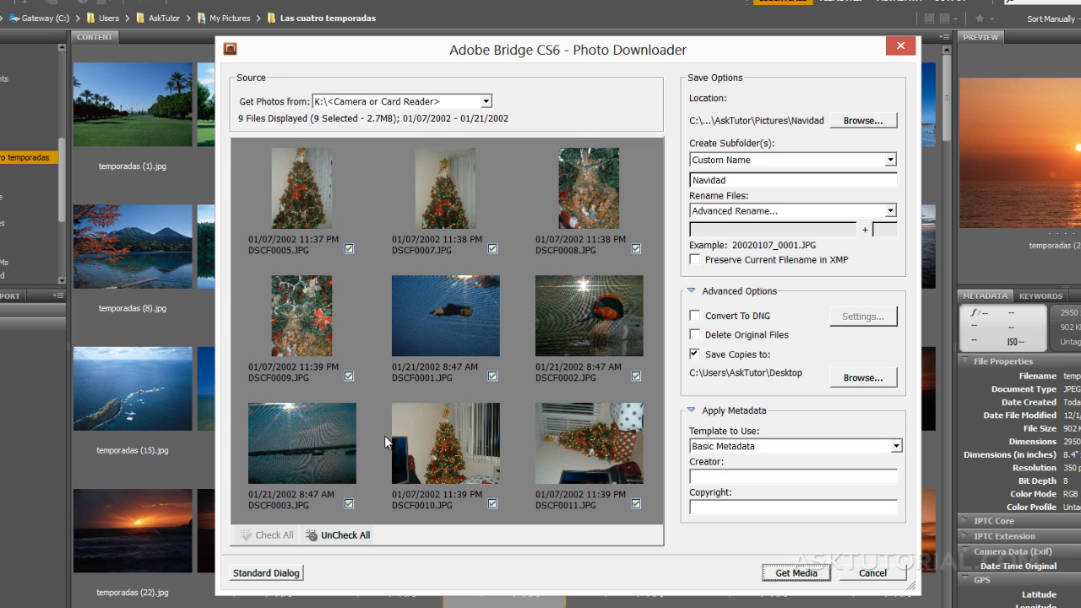
click(335, 539)
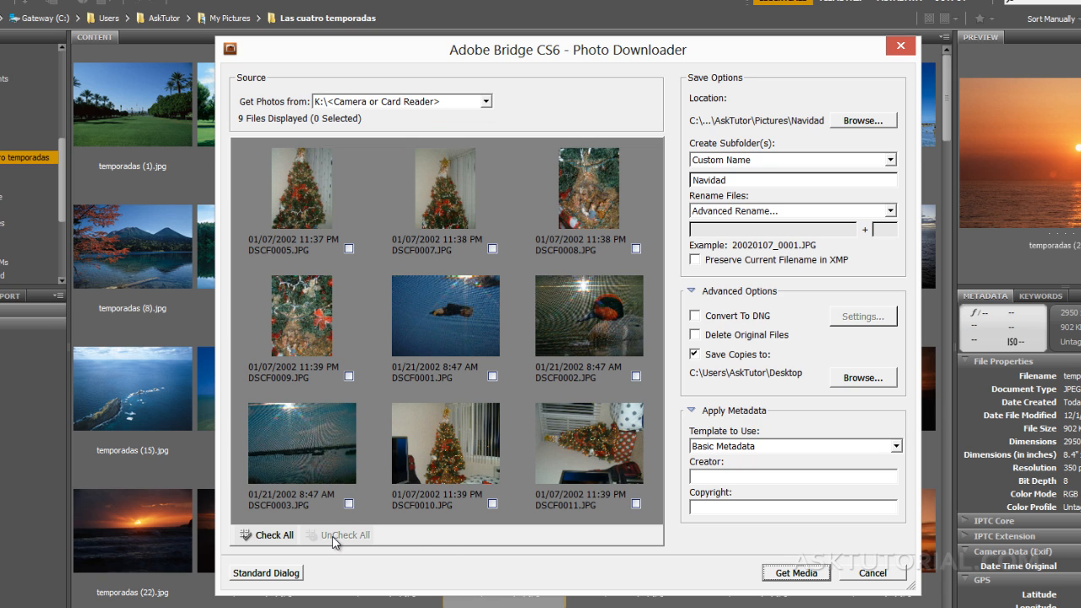
click(349, 248)
click(349, 376)
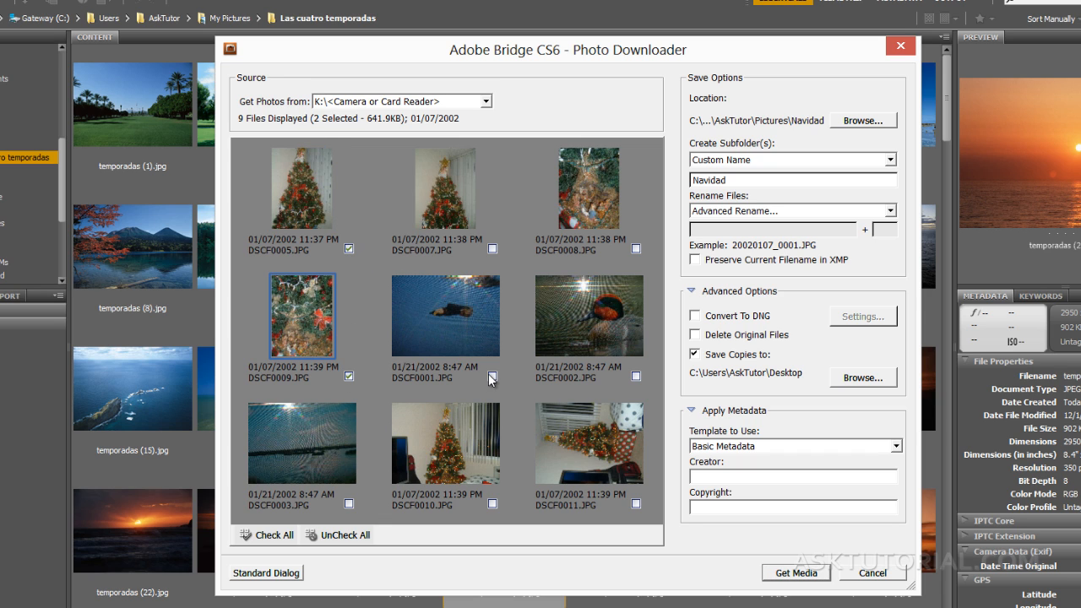
click(492, 375)
click(492, 504)
click(349, 504)
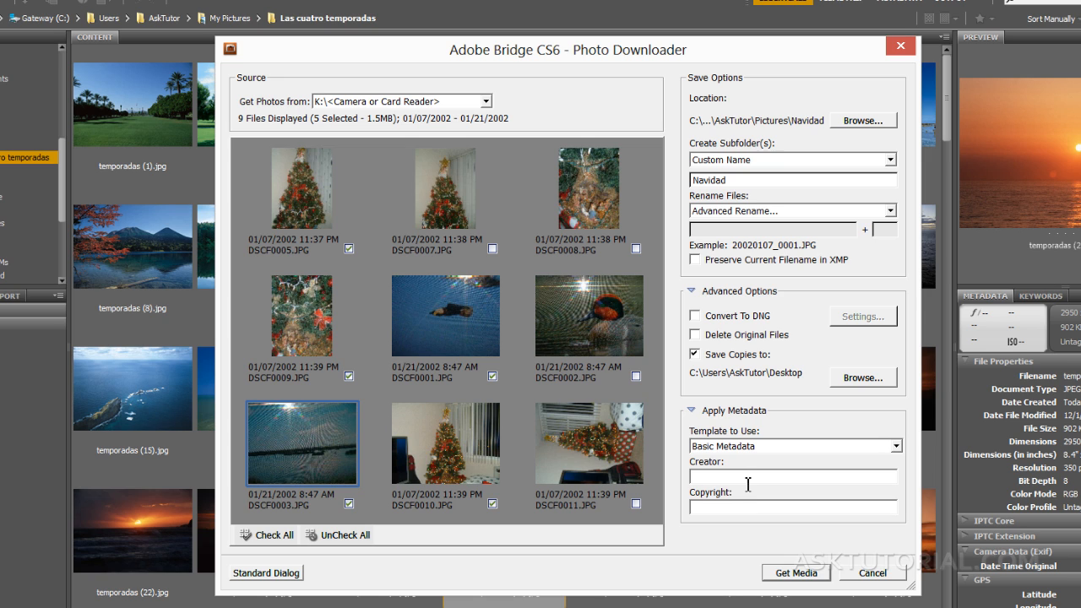
Mark all photos for import, check the available photo sources, and download the photos from the camera
click(265, 535)
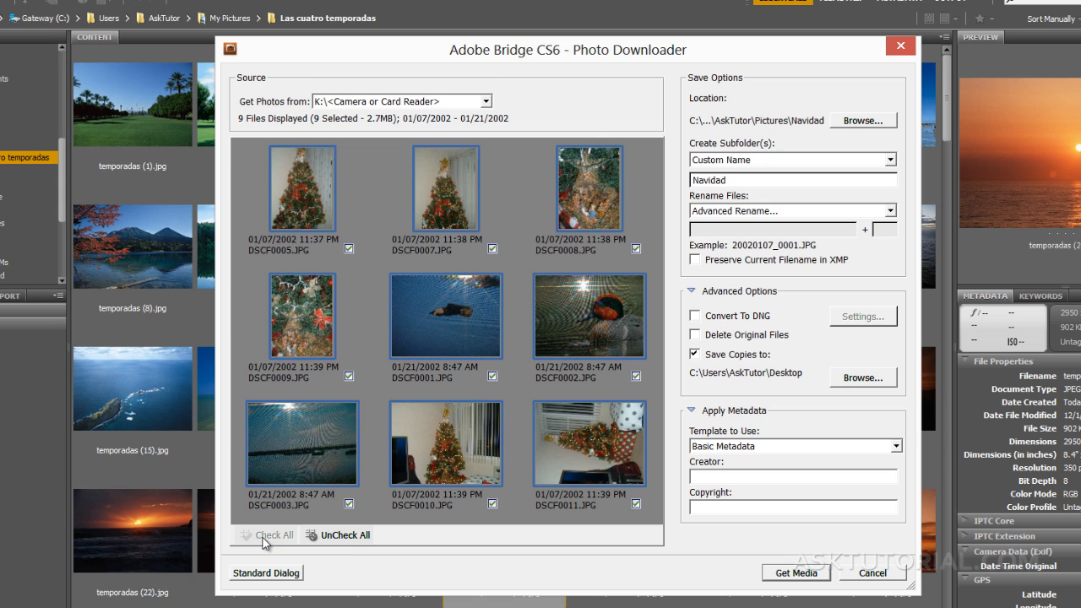
click(487, 102)
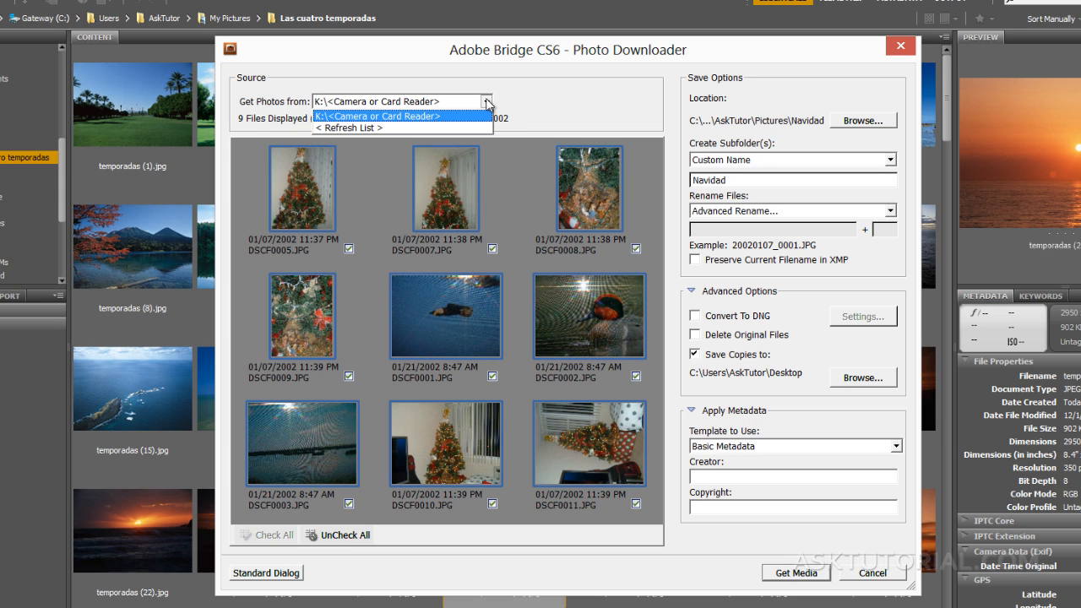
click(487, 103)
click(500, 103)
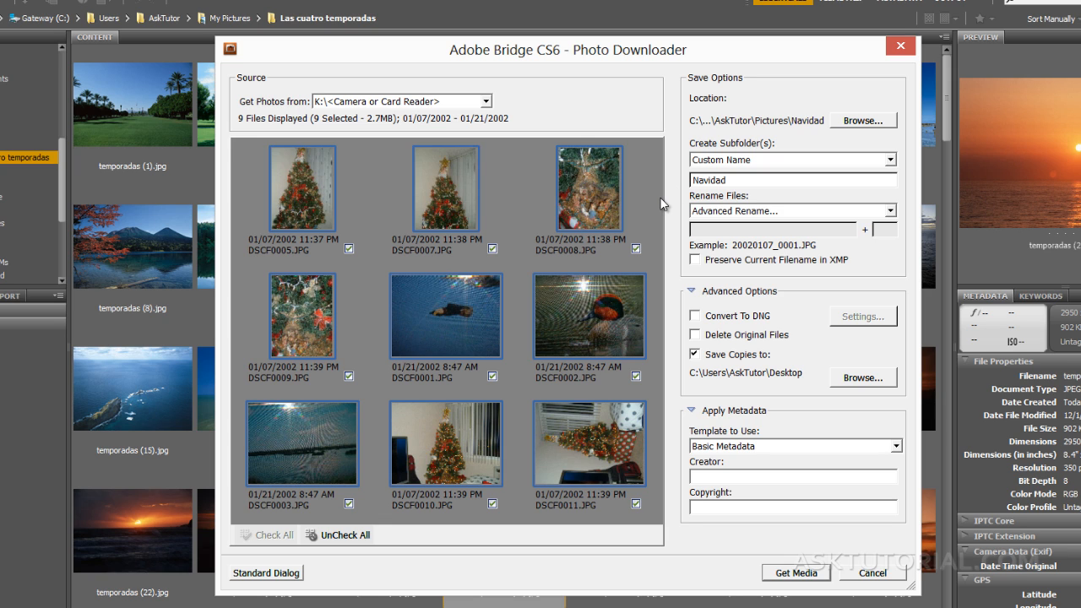
click(786, 578)
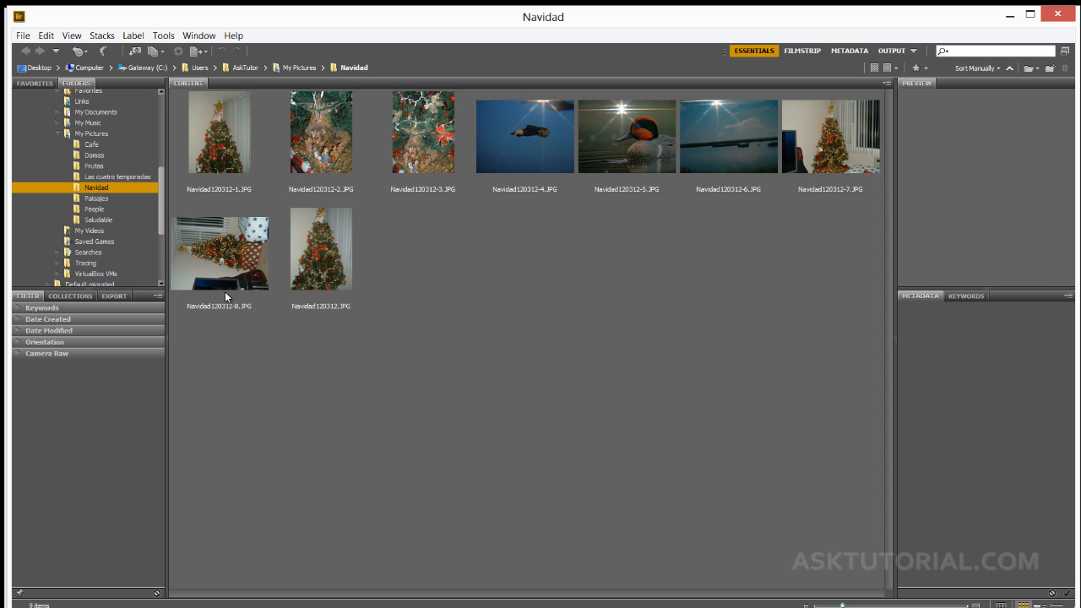
Preview several of the imported Christmas photos in the Navidad folder
click(226, 258)
click(328, 266)
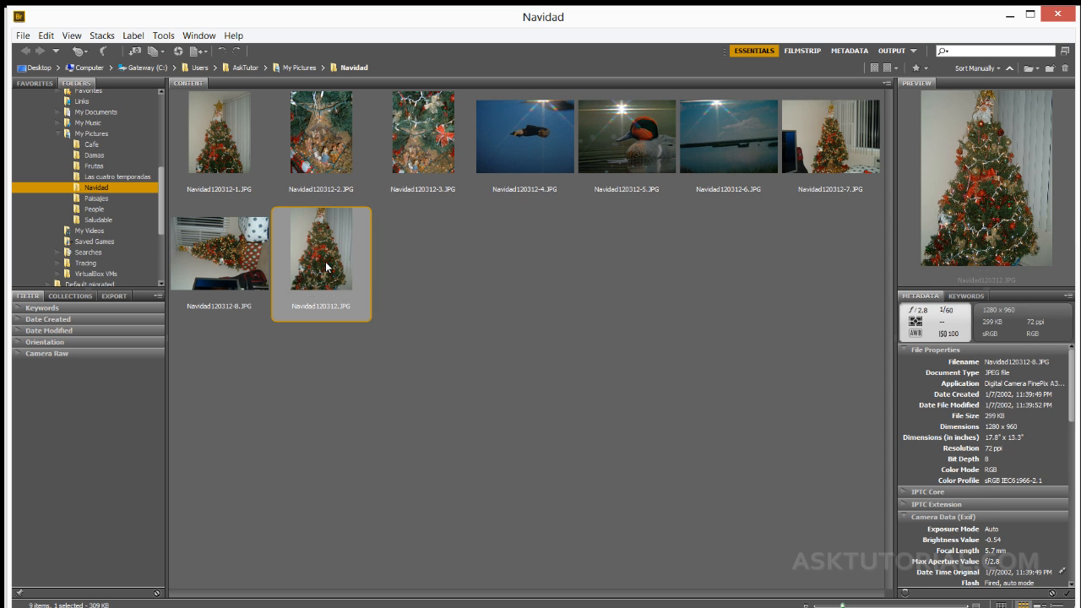
click(330, 170)
click(240, 162)
click(259, 343)
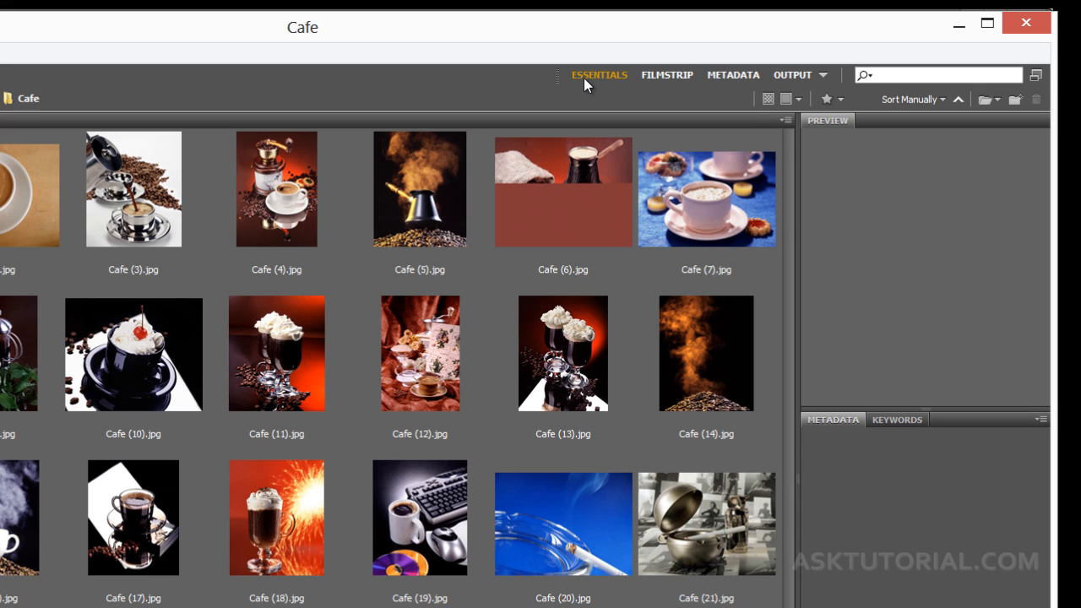
Use the Essentials workspace and look through its Favorites, Folders, Collections, Export and Filter panels
click(584, 76)
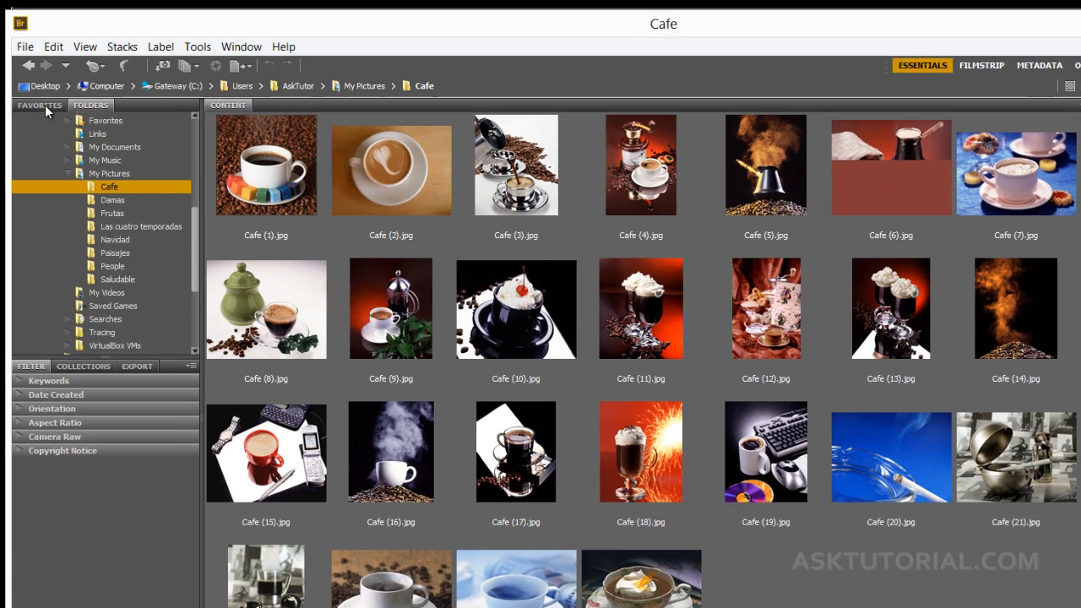
click(45, 105)
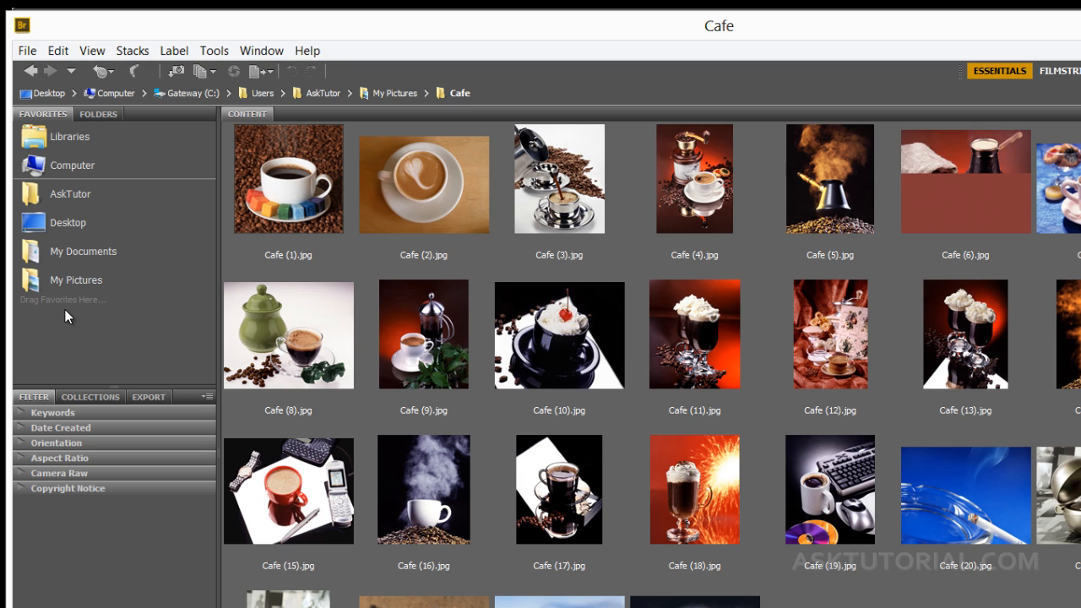
click(98, 114)
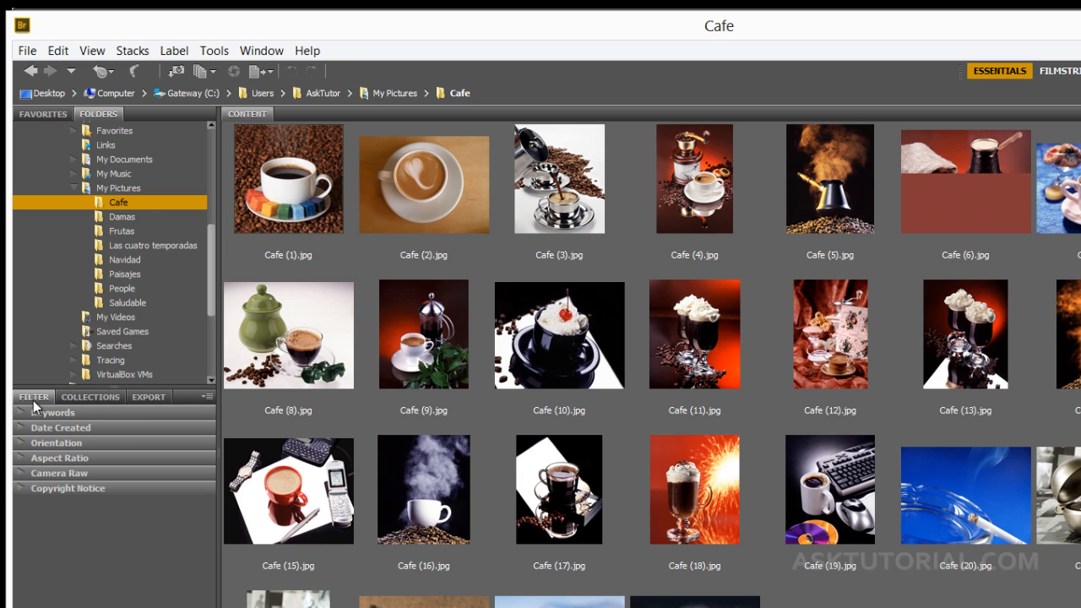
click(84, 398)
click(138, 395)
click(34, 397)
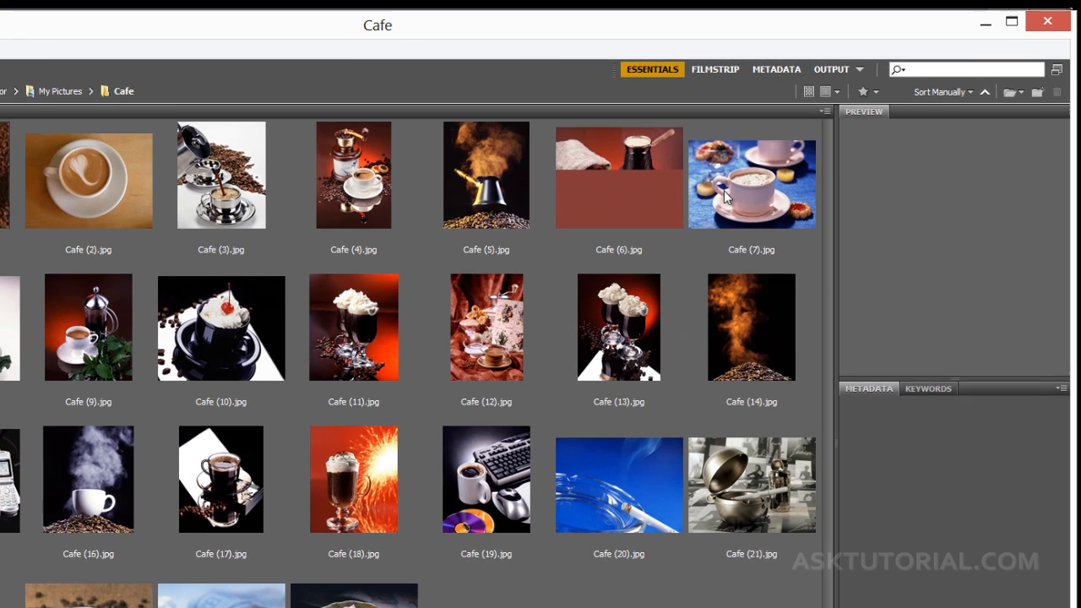
Examine the preview, metadata and assigned keywords of Cafe (7).jpg and locate the search field
click(816, 146)
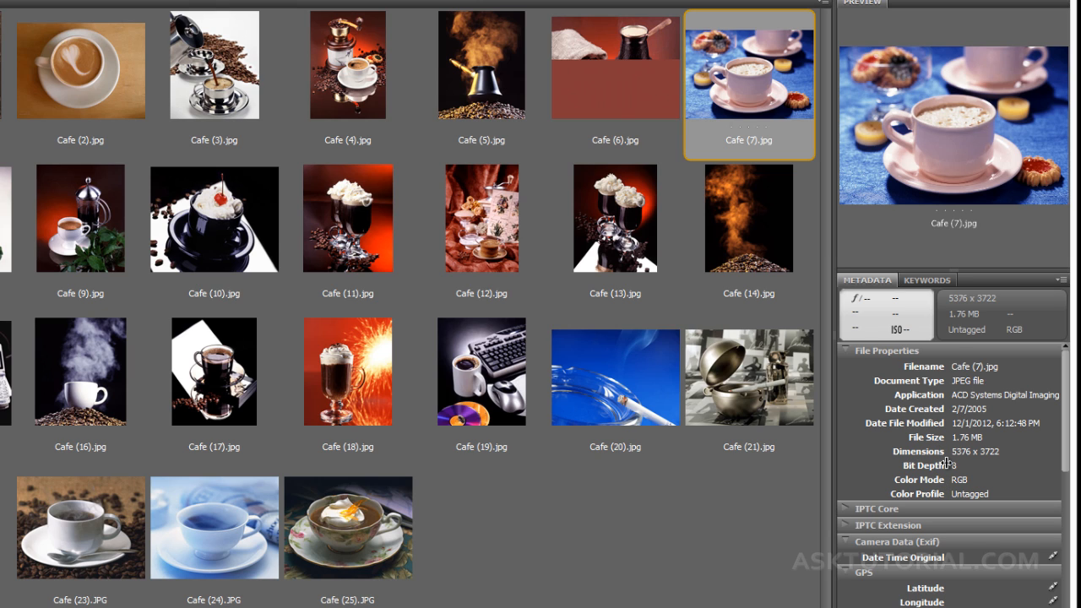
click(943, 284)
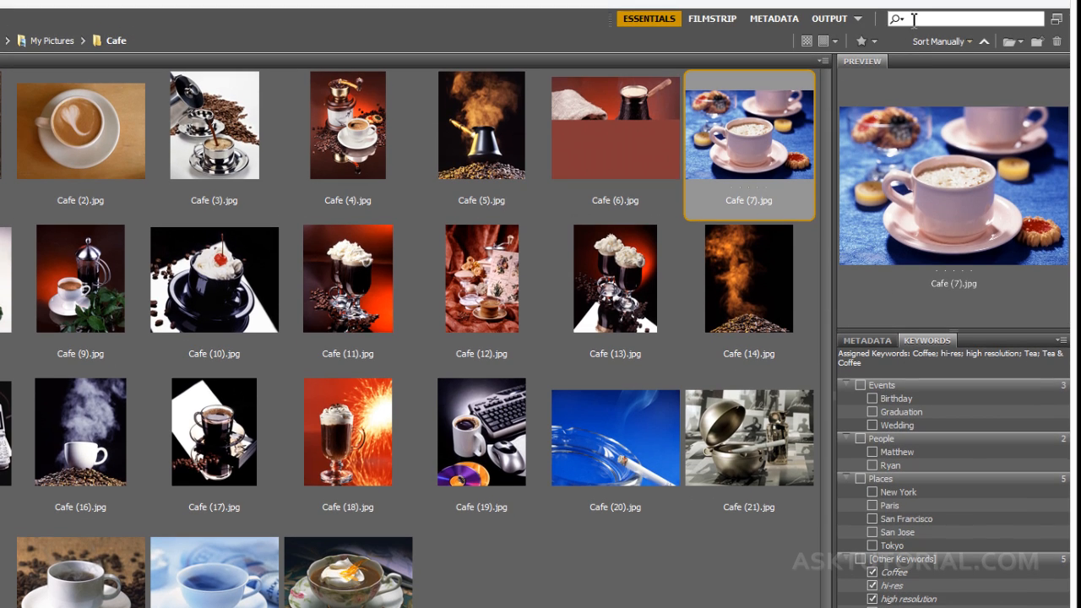
click(912, 19)
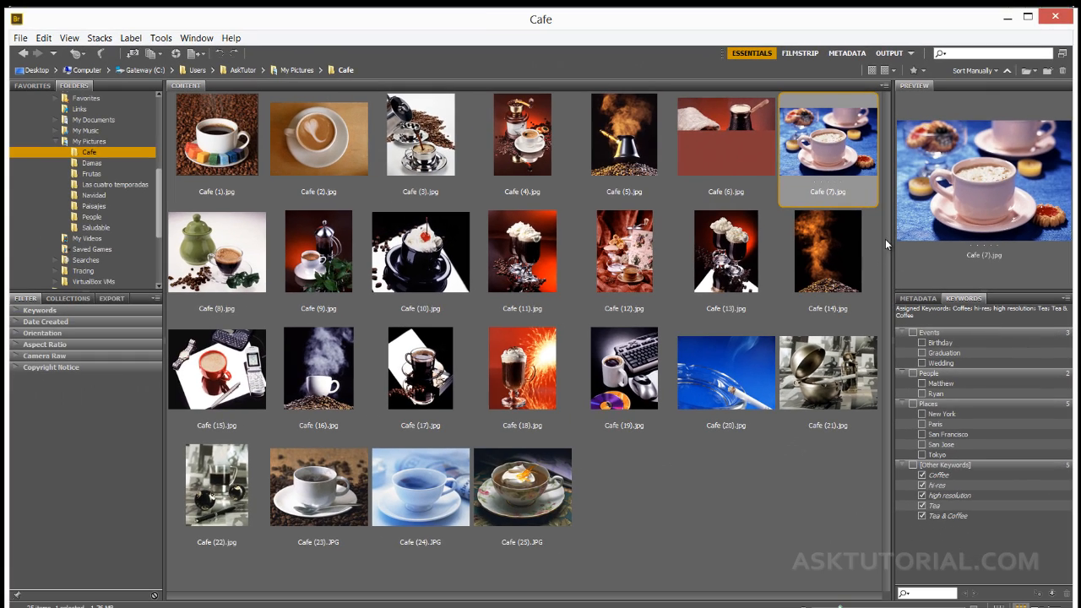
Try resizing the workspace panels by enlarging the preview and folder areas, and show the metadata of Cafe (7).jpg
drag(893, 231, 843, 259)
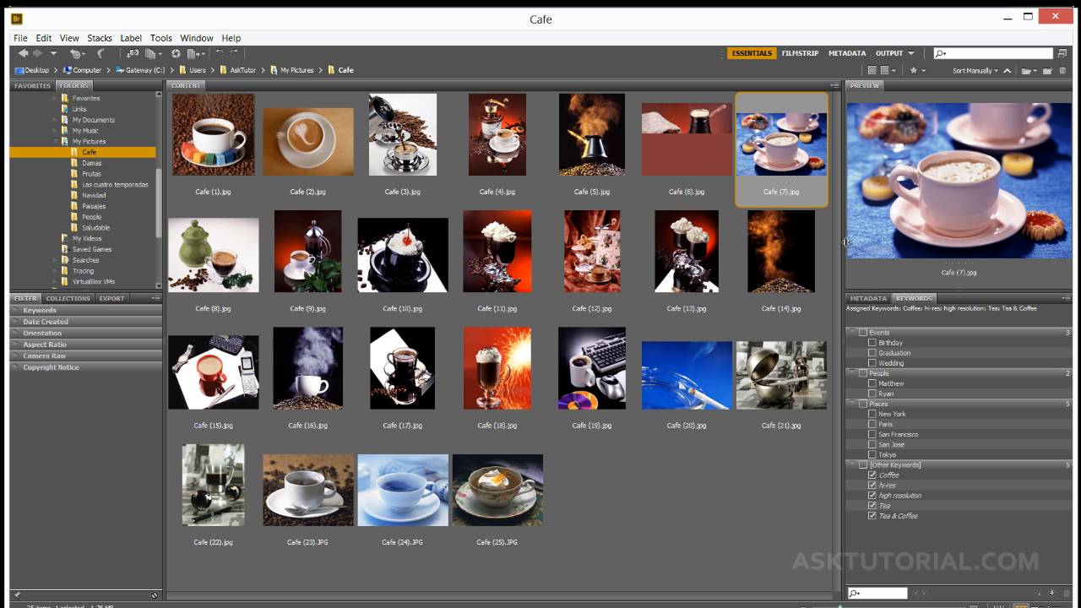
drag(843, 235, 763, 201)
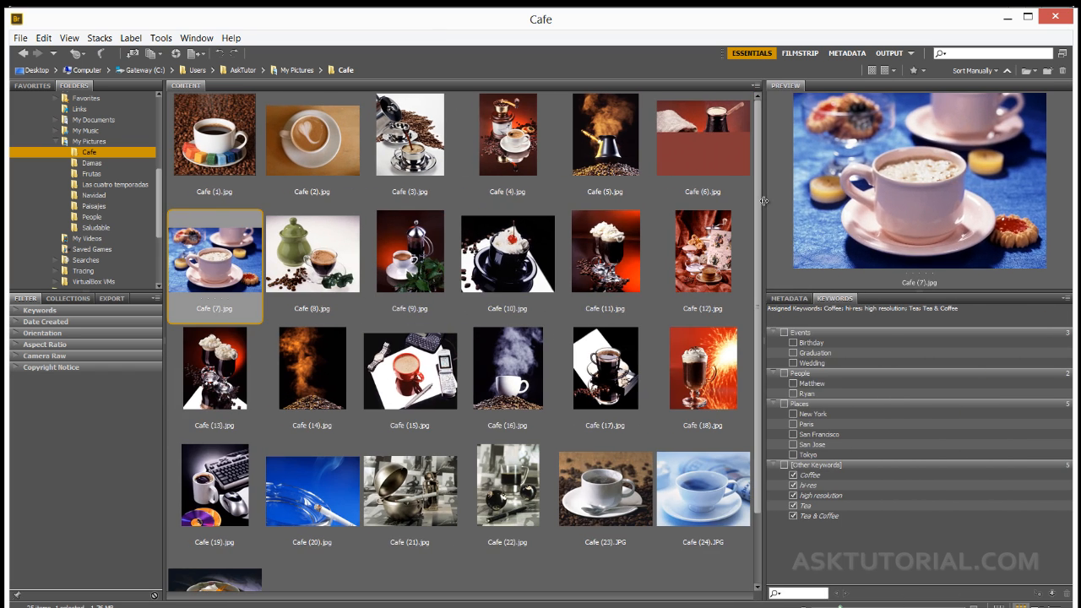
drag(895, 290, 798, 432)
click(794, 440)
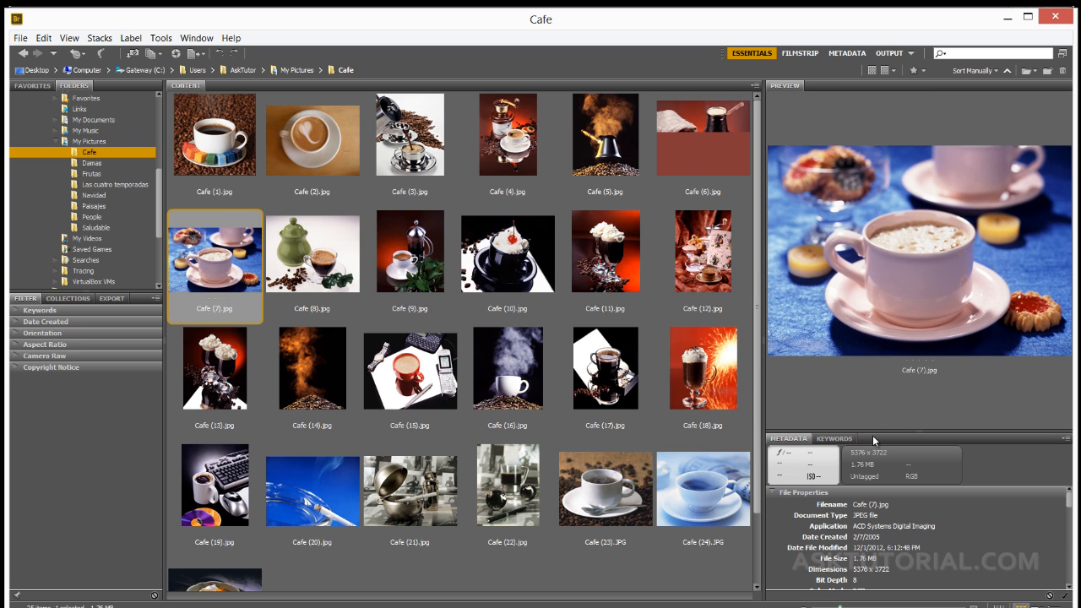
drag(874, 433, 875, 456)
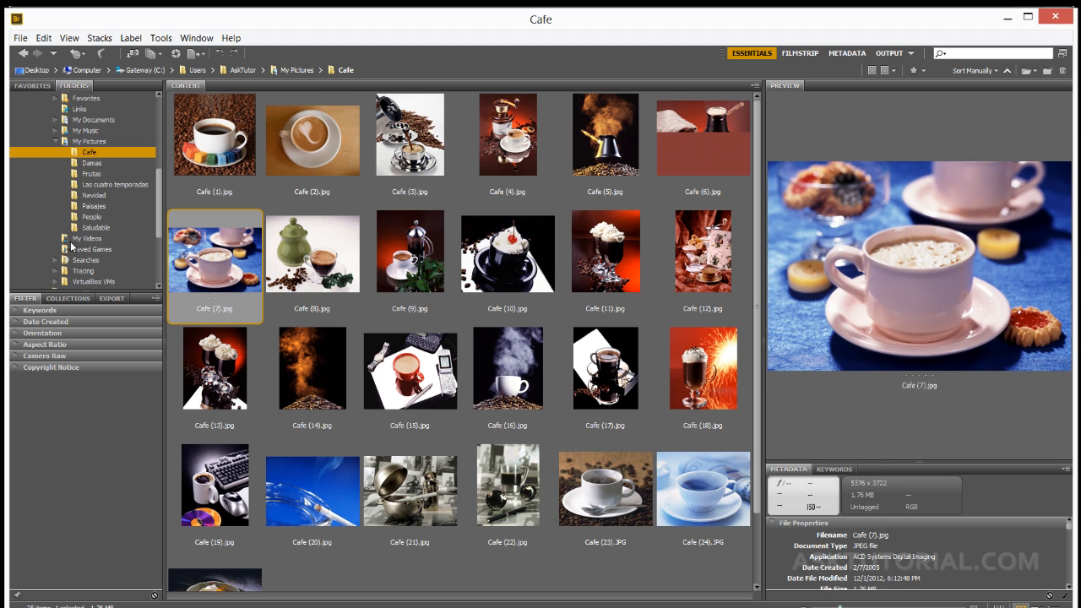
drag(109, 292, 120, 457)
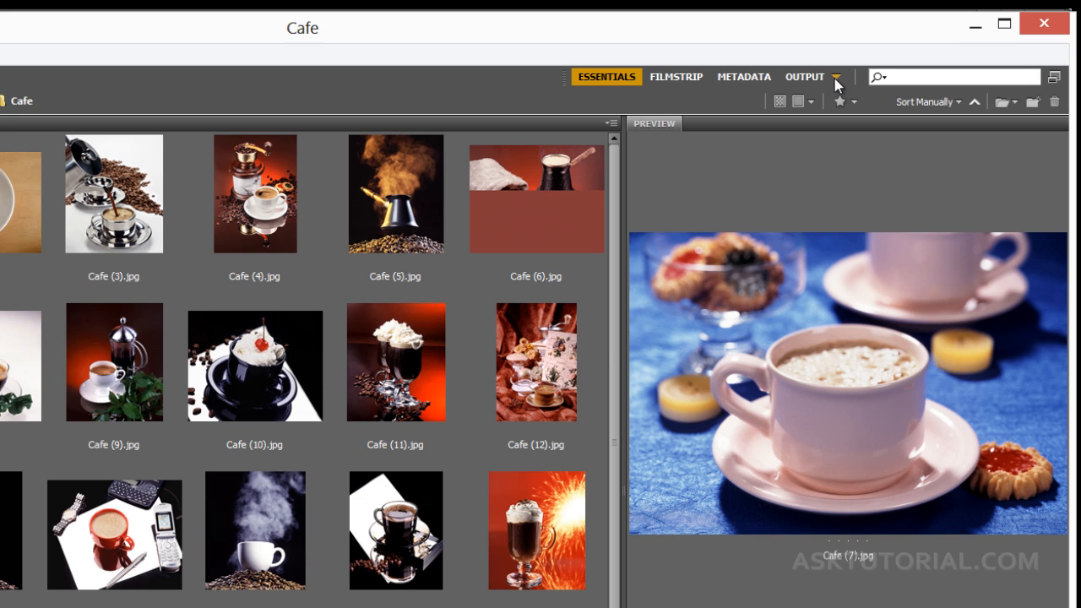
Reset the Essentials workspace layout and widen the workspace switcher so all workspace names fit
click(836, 78)
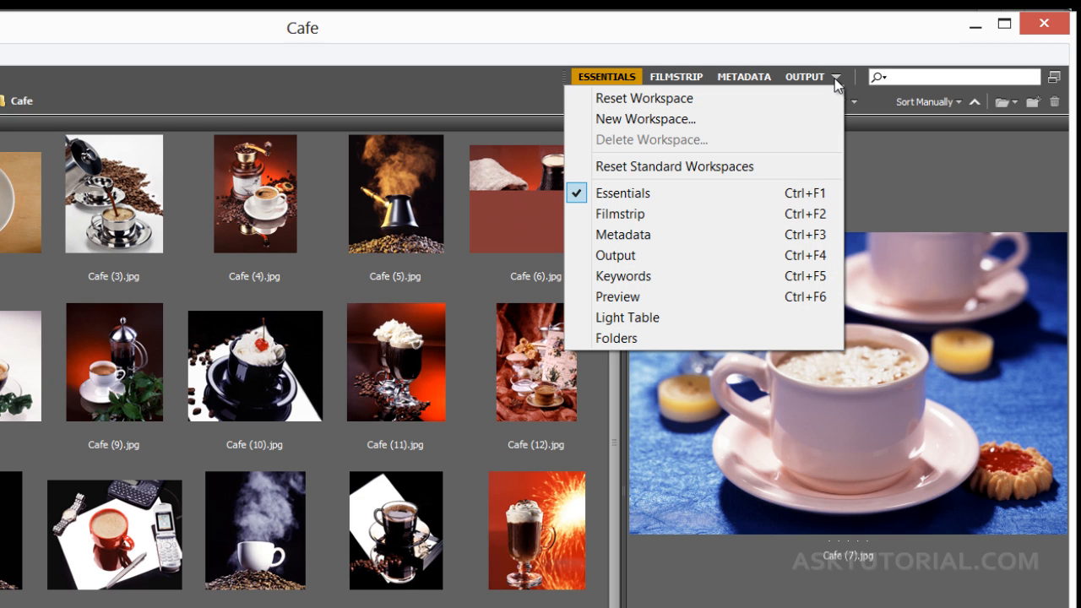
click(624, 100)
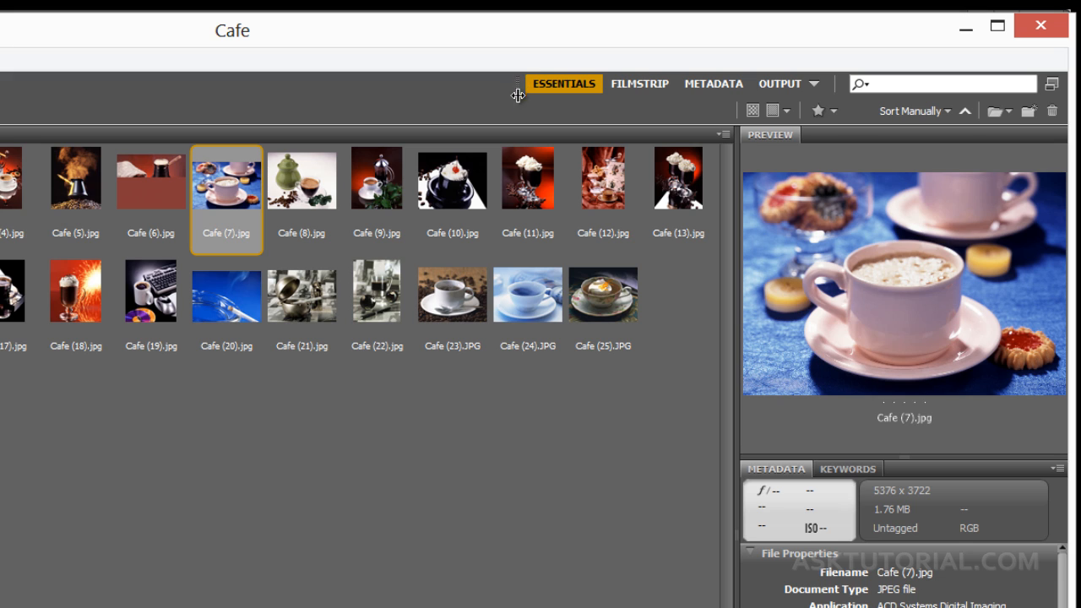
drag(518, 88, 148, 103)
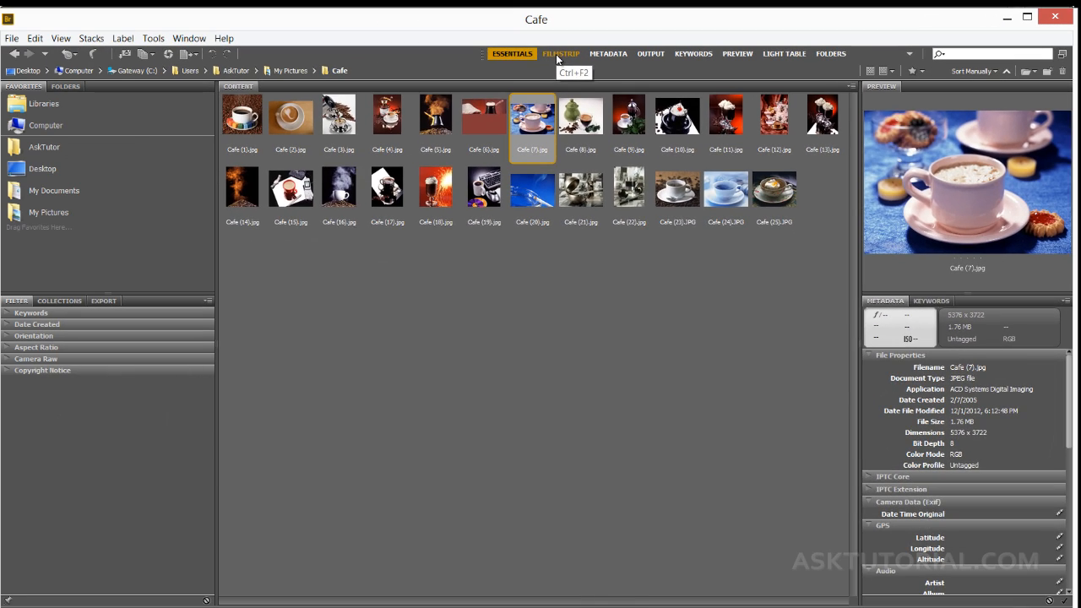
Switch to the Filmstrip workspace and preview several Cafe photos, ending on Cafe (9).jpg
click(322, 79)
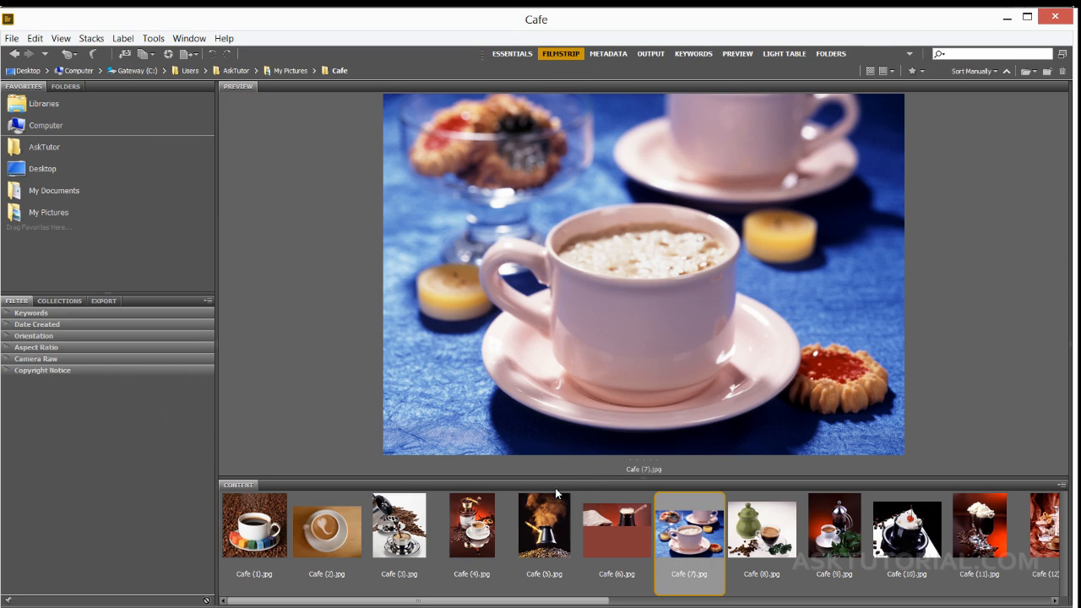
click(534, 523)
click(457, 532)
click(406, 534)
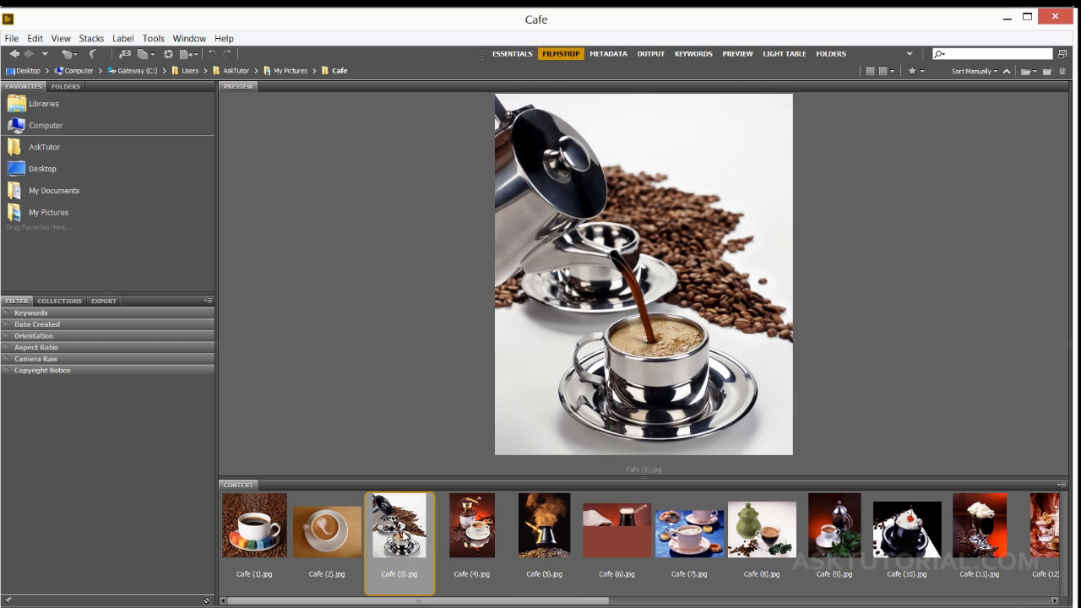
click(597, 530)
click(725, 541)
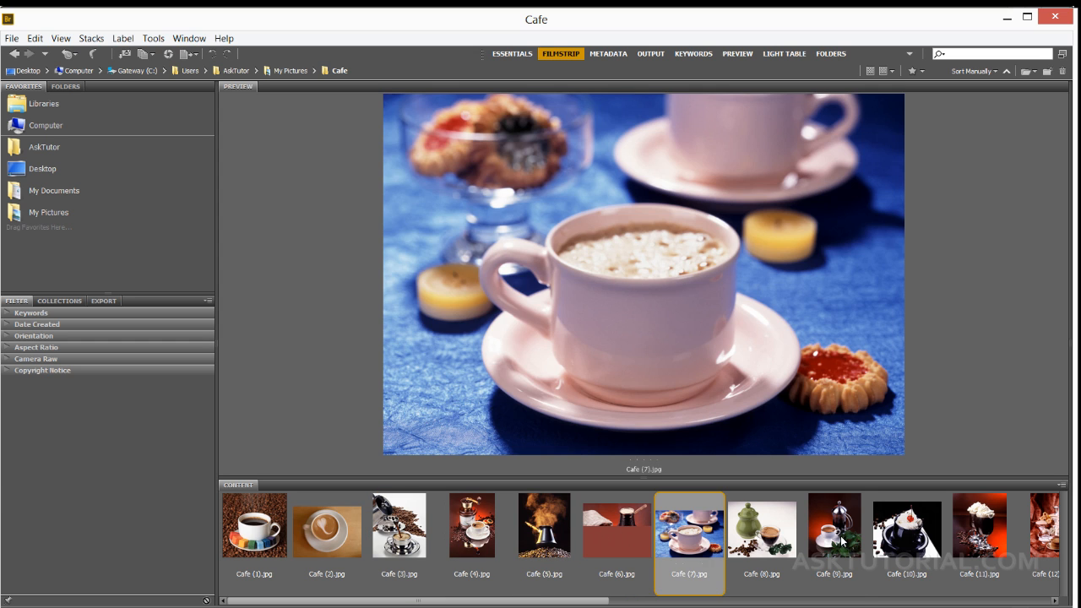
click(836, 540)
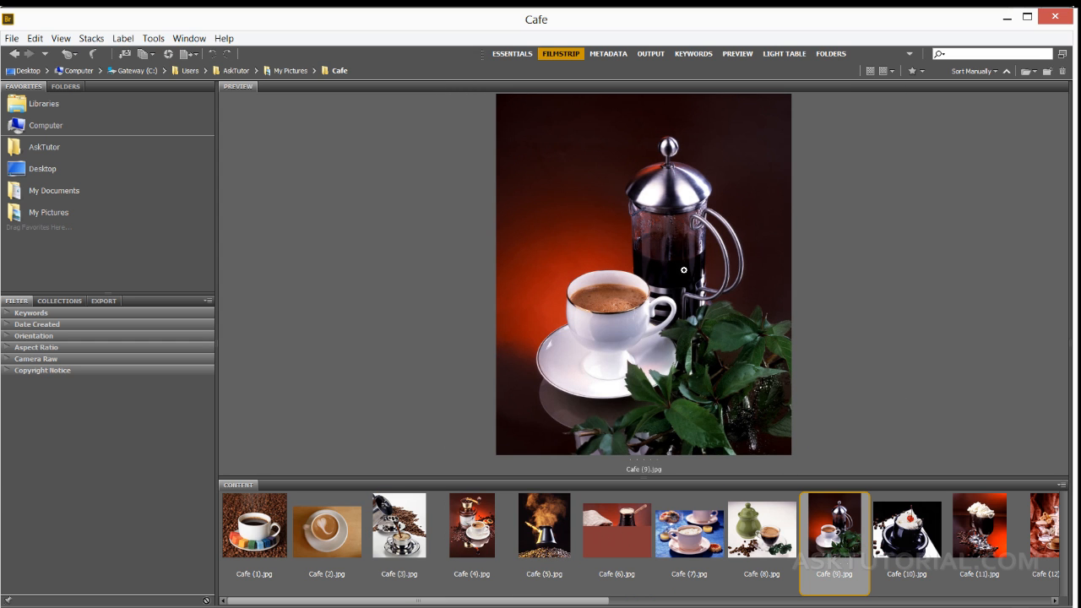
View the Cafe photos in the Metadata, Output and Keywords workspaces, going back to the first photo in Keywords
click(609, 53)
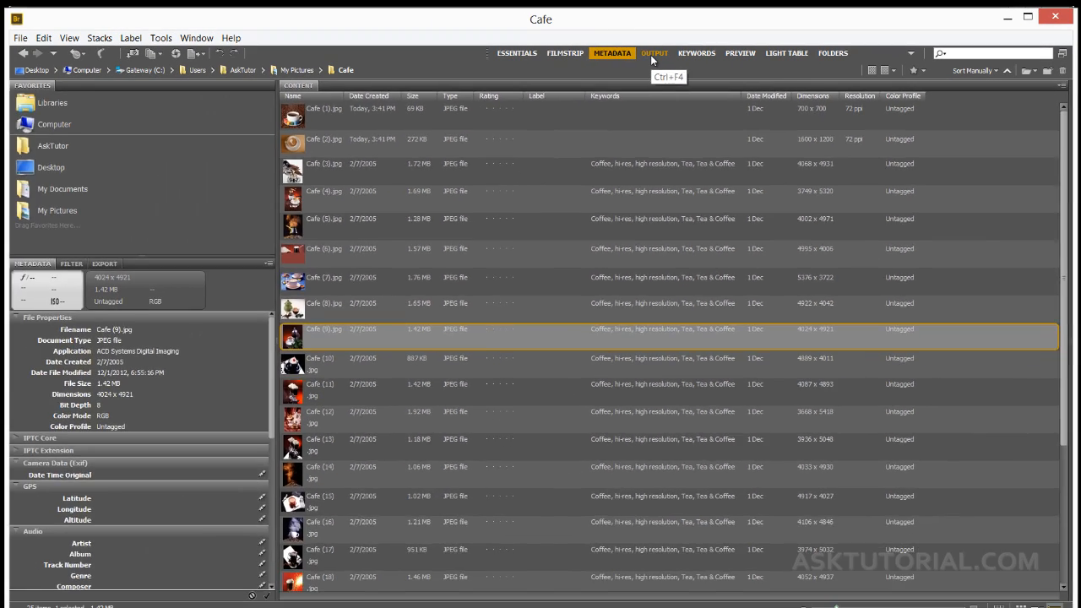
click(543, 68)
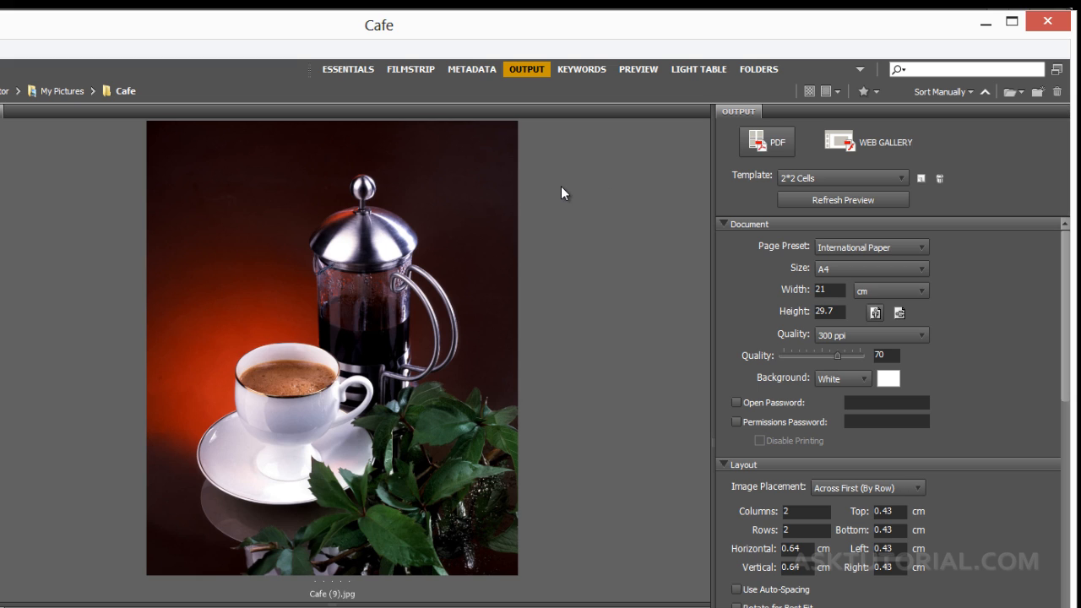
click(580, 75)
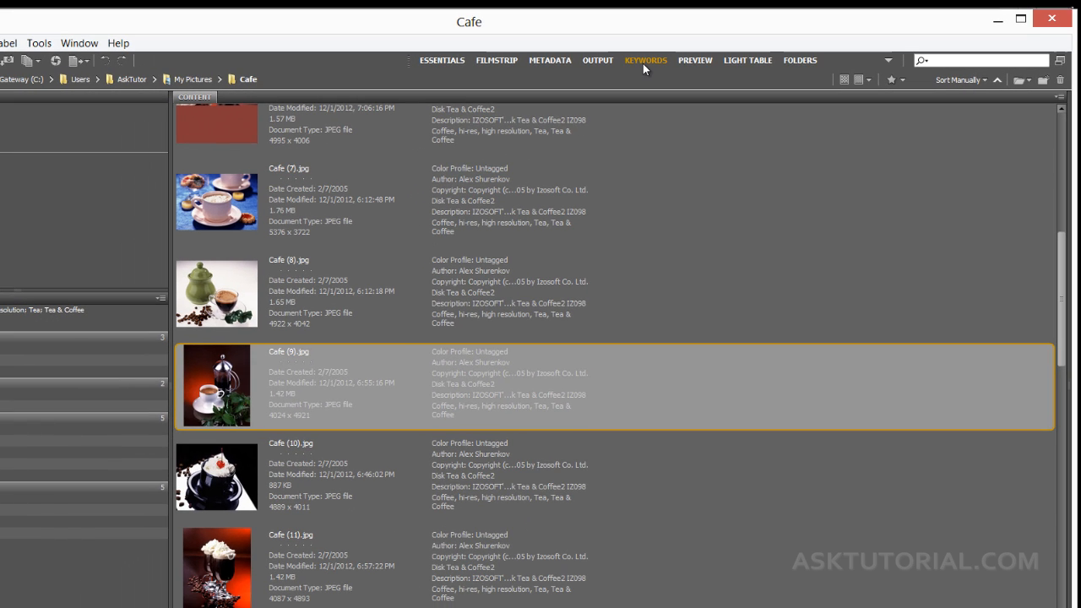
drag(1061, 271, 1060, 150)
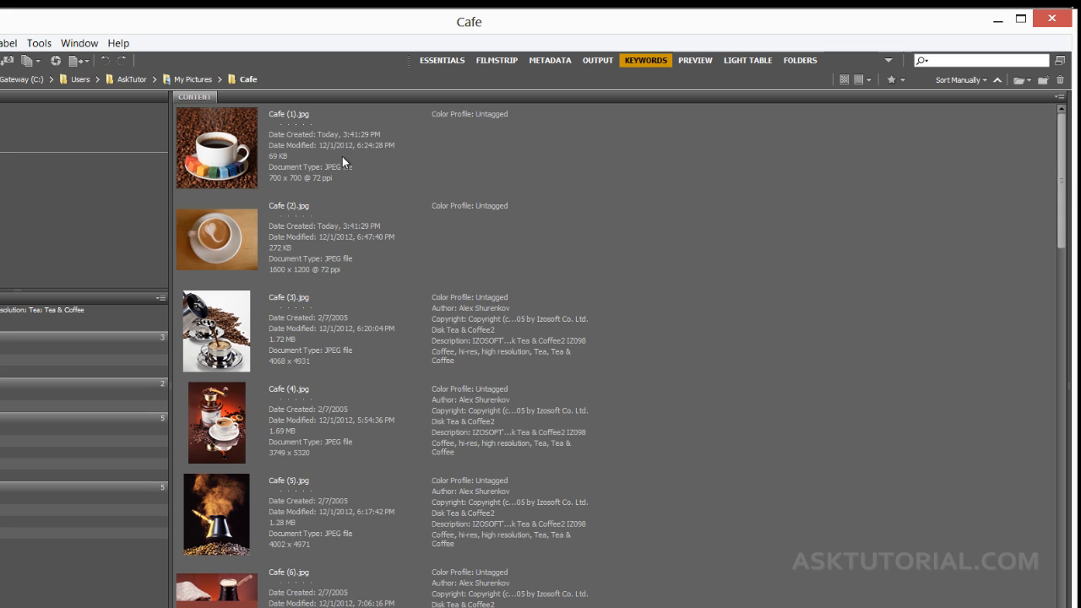
Switch to the Preview workspace and view Cafe (10).jpg and Cafe (11).jpg enlarged
click(694, 59)
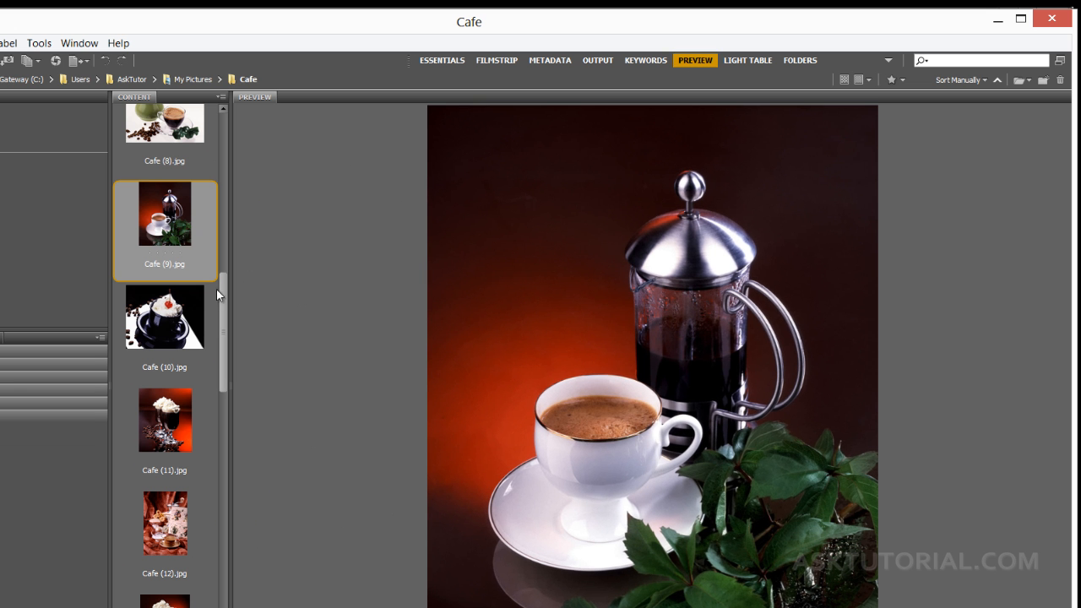
click(183, 304)
click(169, 420)
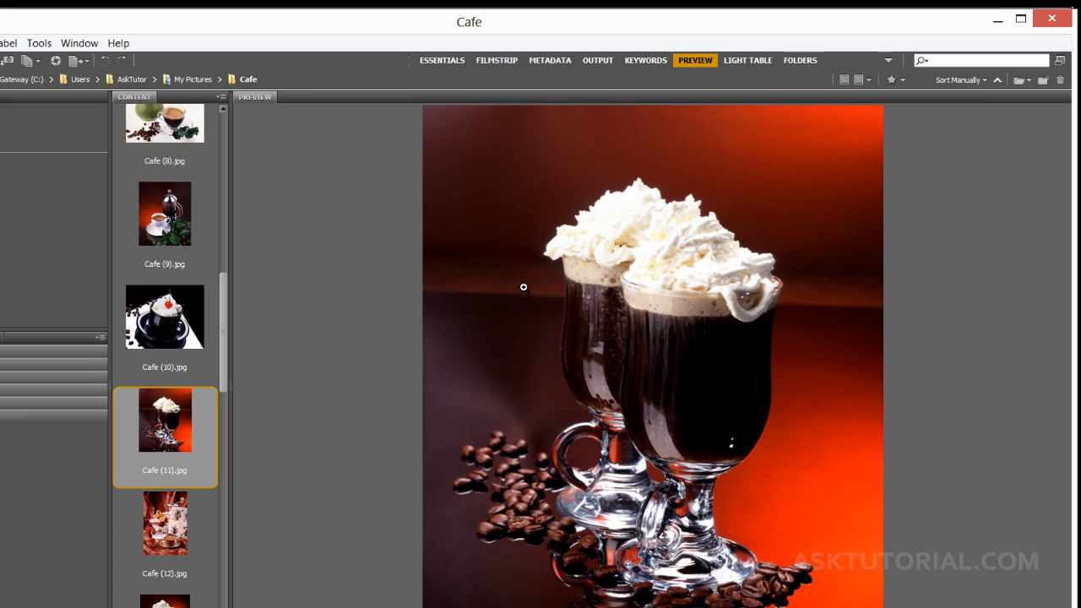
View the Cafe photos in the Light Table and Folders workspaces, browsing the folder tree and ending in Folders
click(753, 60)
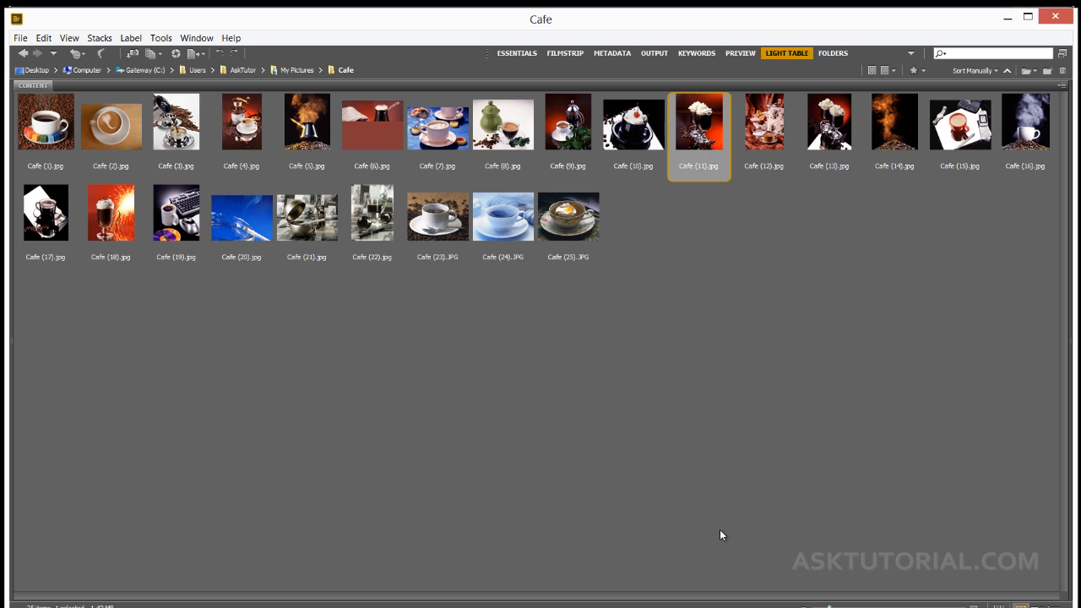
click(832, 53)
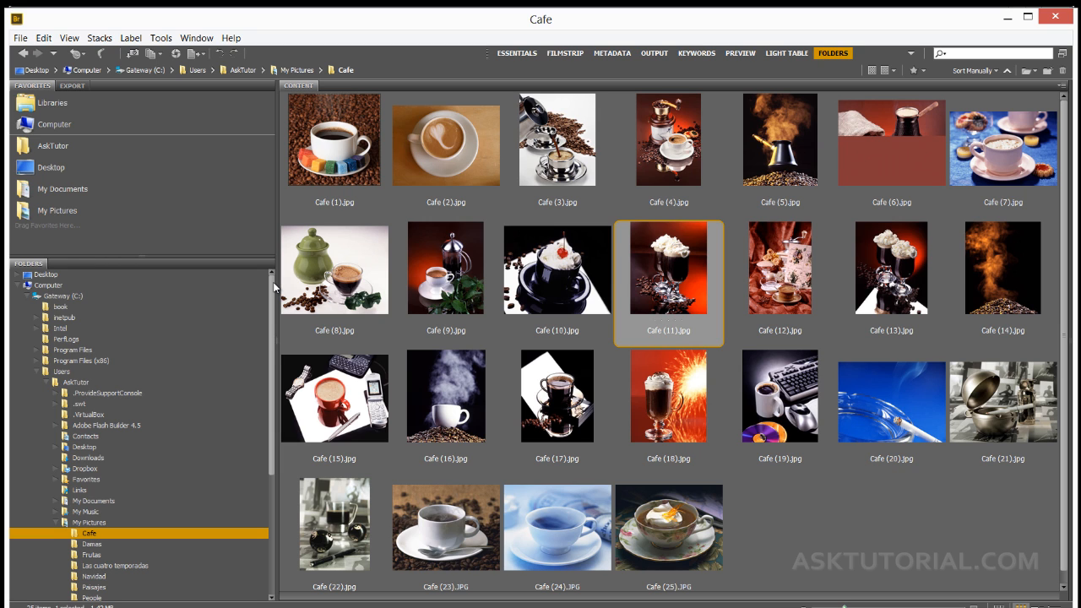
drag(274, 288, 271, 393)
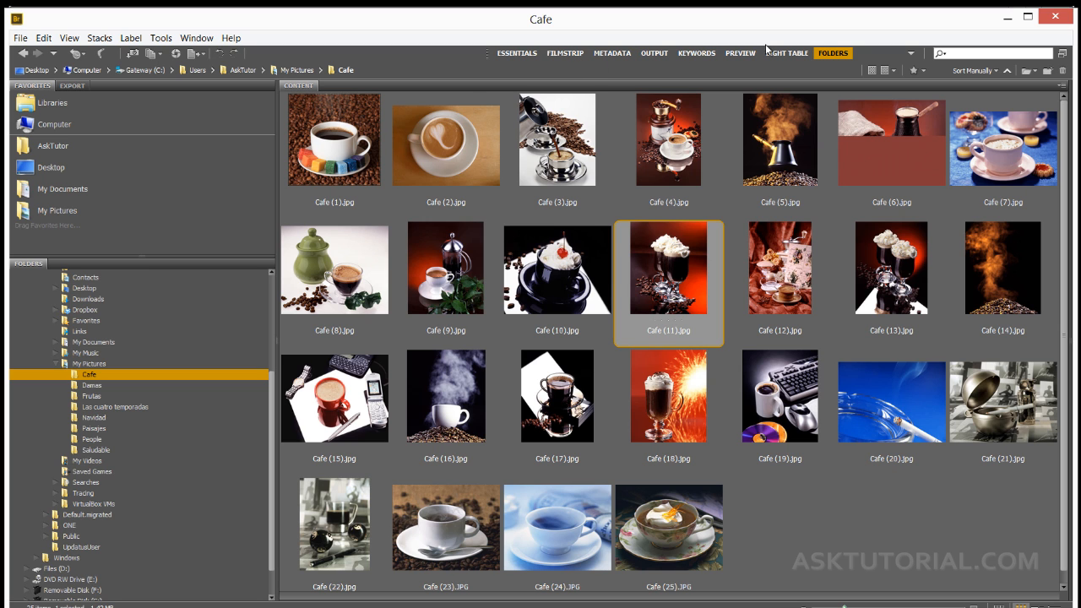
click(798, 54)
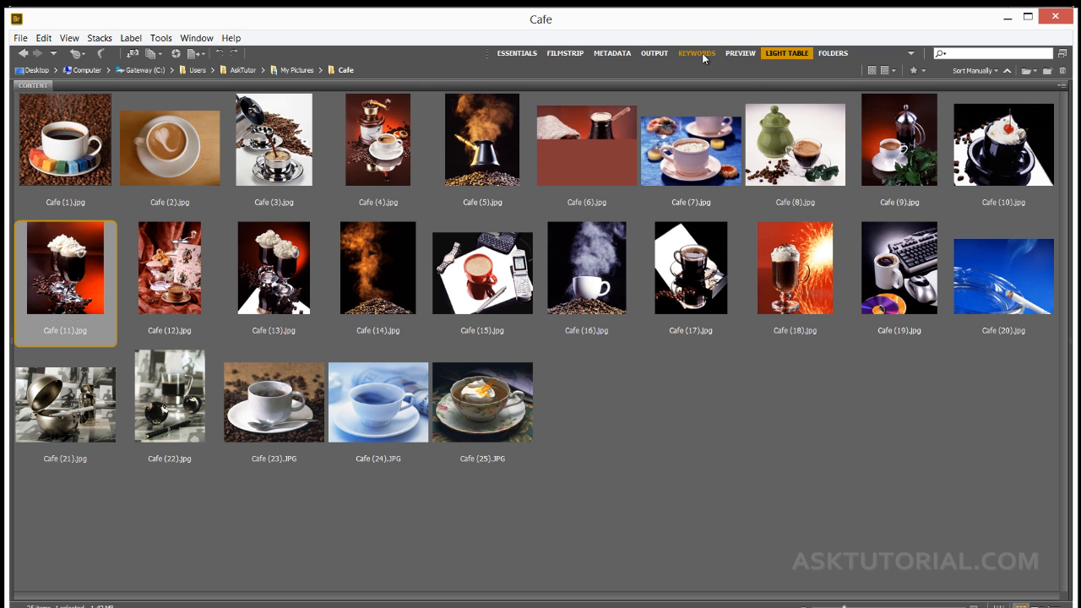
click(703, 54)
click(829, 54)
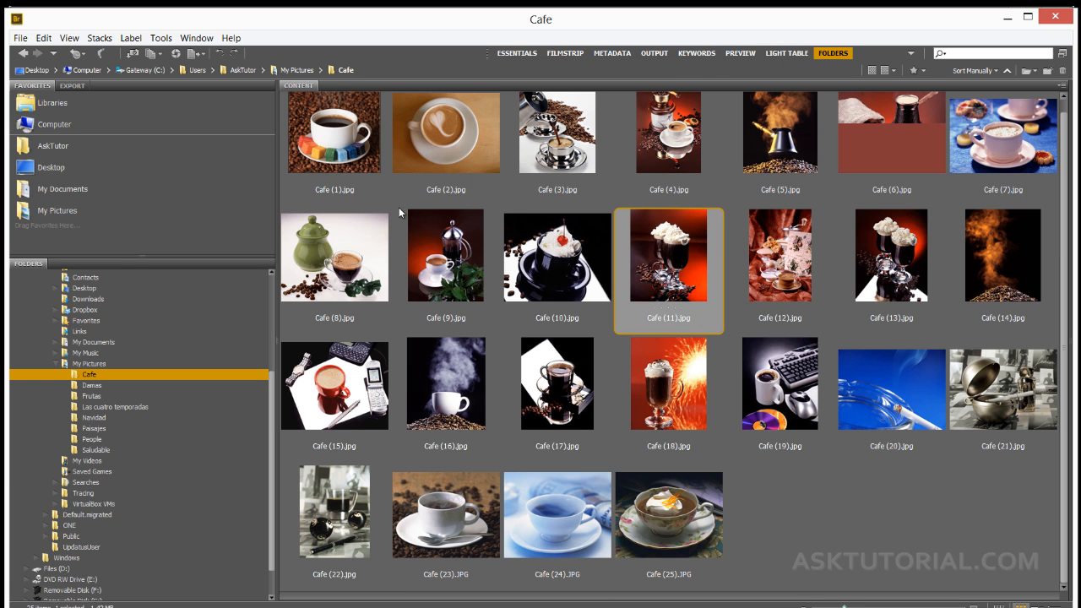
Widen the Favorites and Folders panels, make Favorites taller, and reset the Folders workspace to its default layout
drag(279, 255, 673, 268)
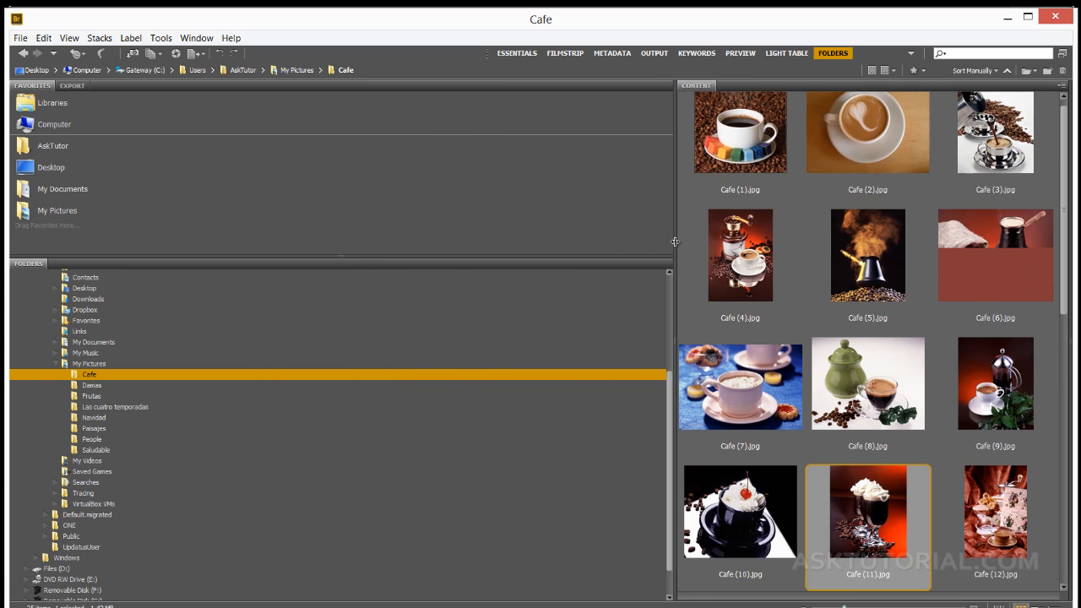
drag(525, 255, 525, 418)
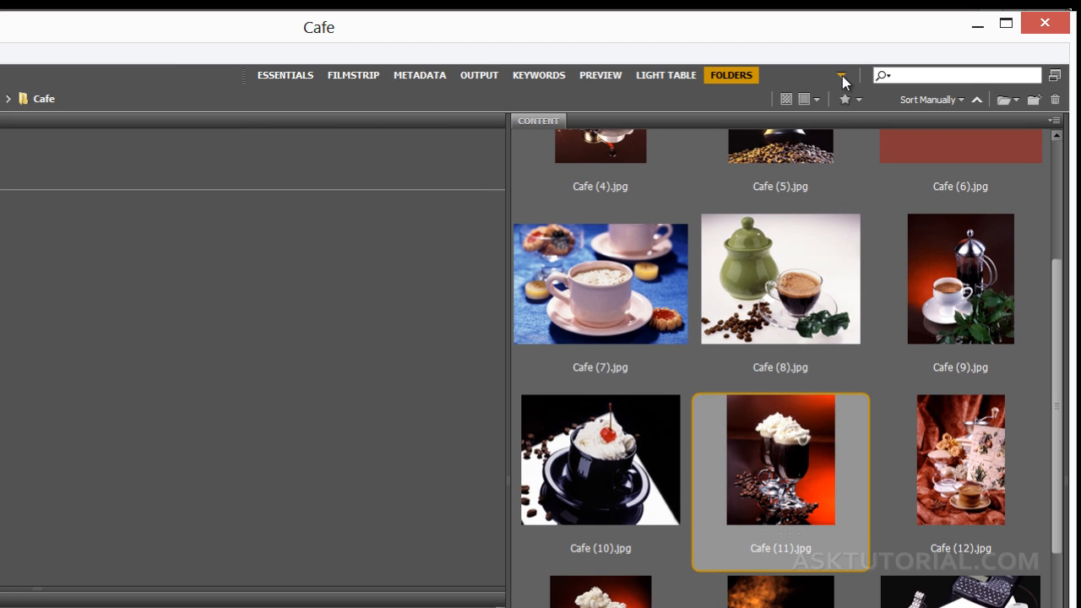
click(842, 76)
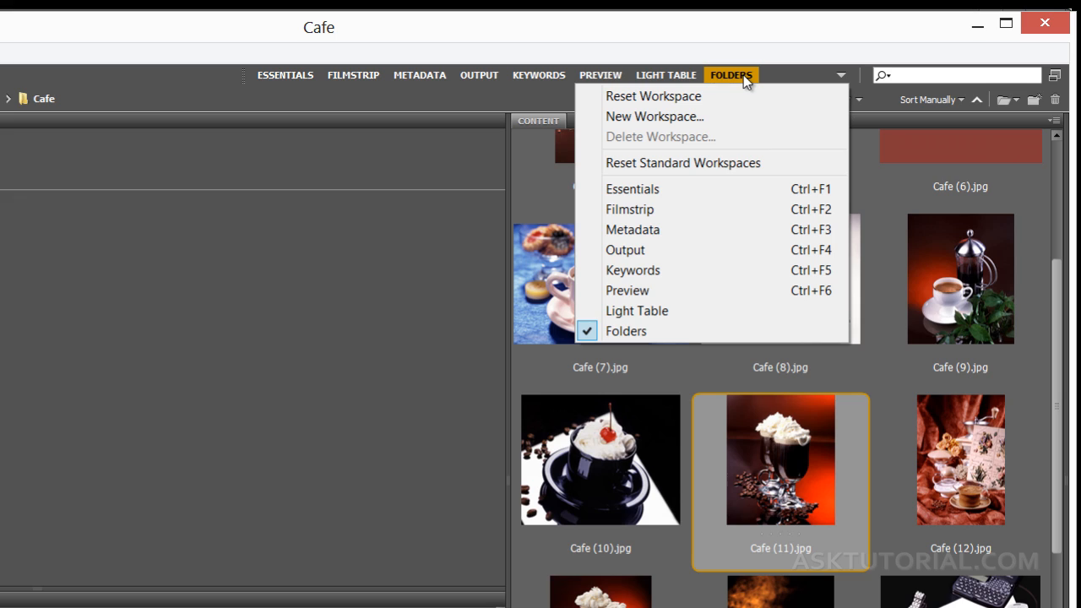
click(667, 100)
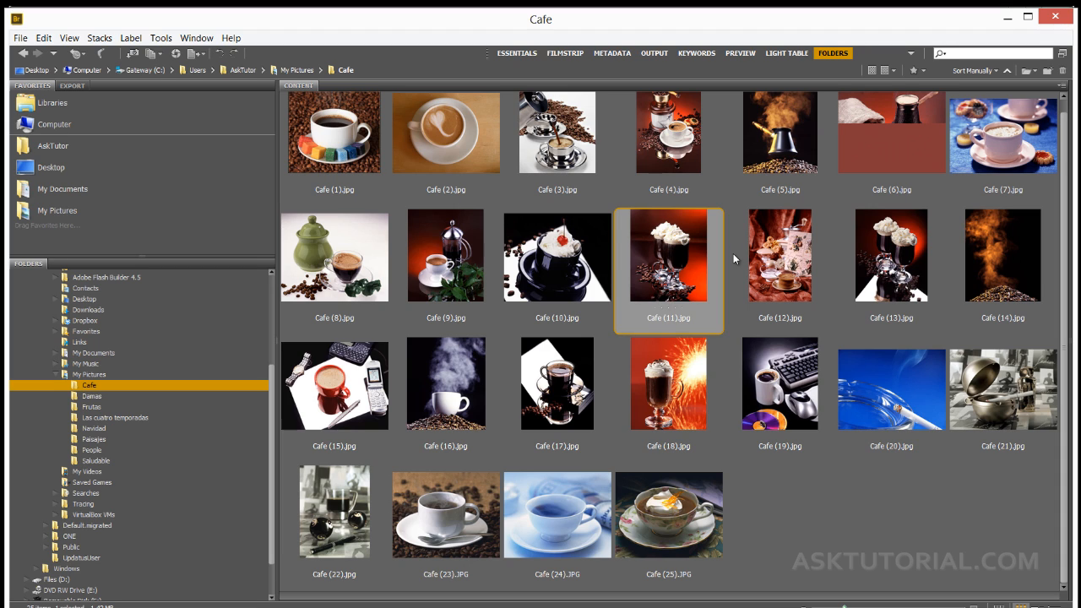
Switch to the Essentials workspace, narrow the workspace switcher to its first four names, and display the full workspace list
click(524, 56)
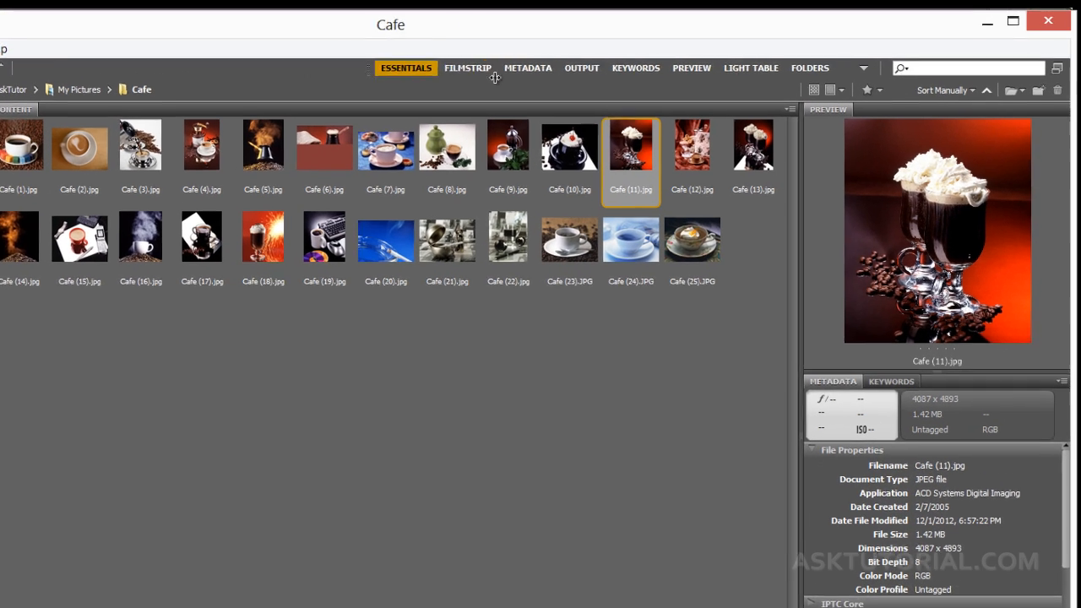
drag(495, 77, 617, 90)
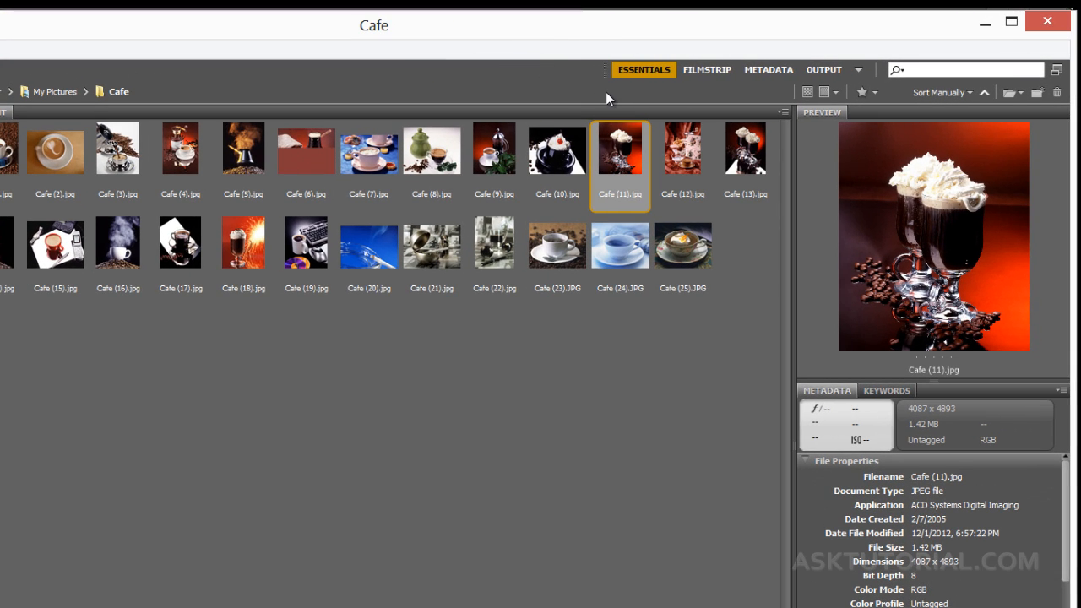
click(860, 71)
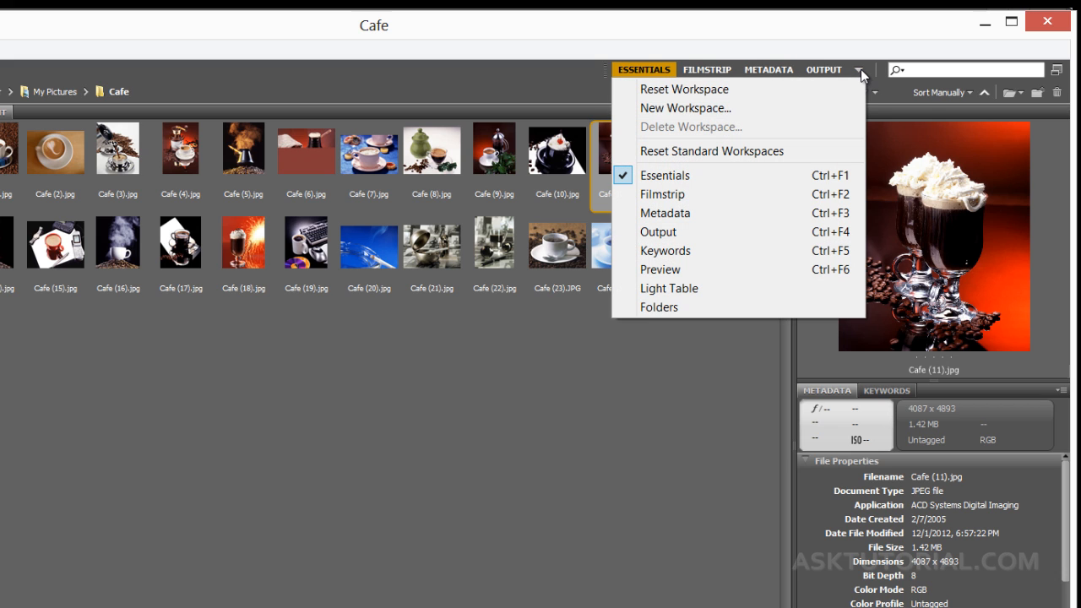
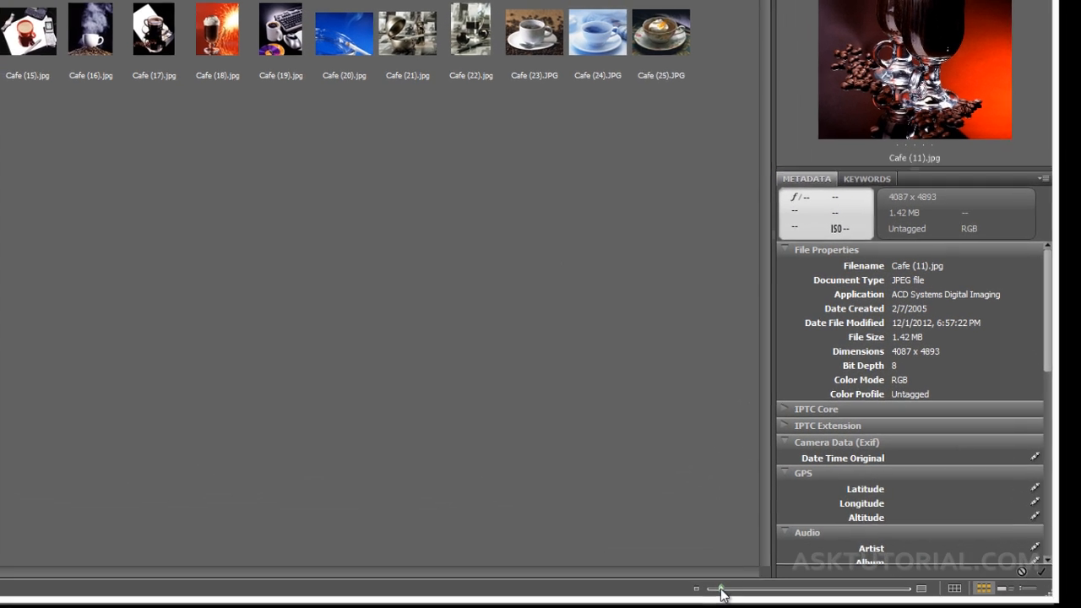
Adjust the Cafe thumbnail size with the slider until eight photos fit in each row
drag(720, 593, 792, 593)
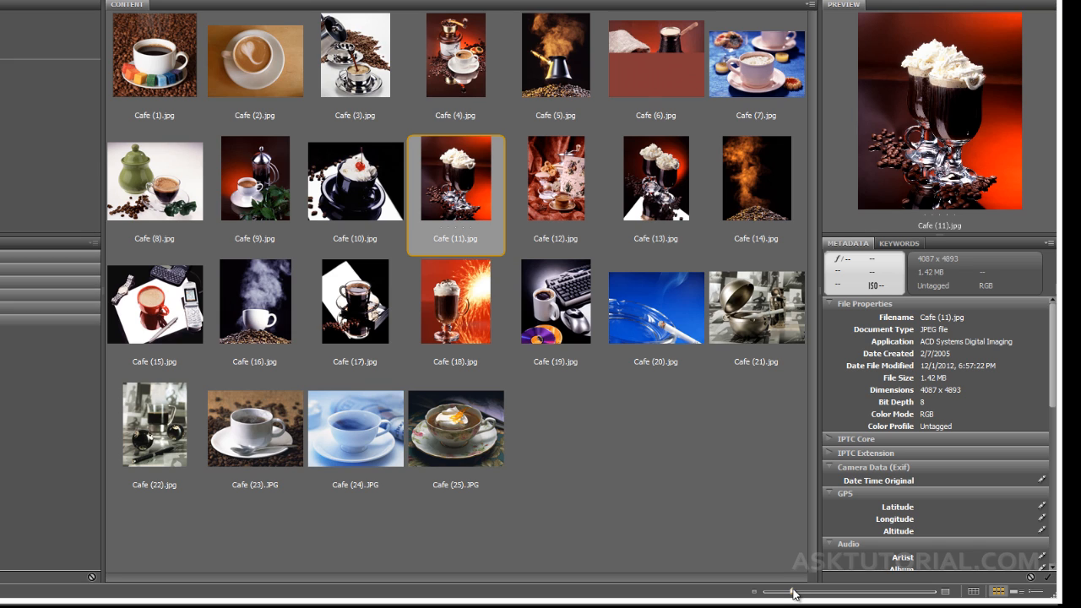
drag(792, 593, 784, 594)
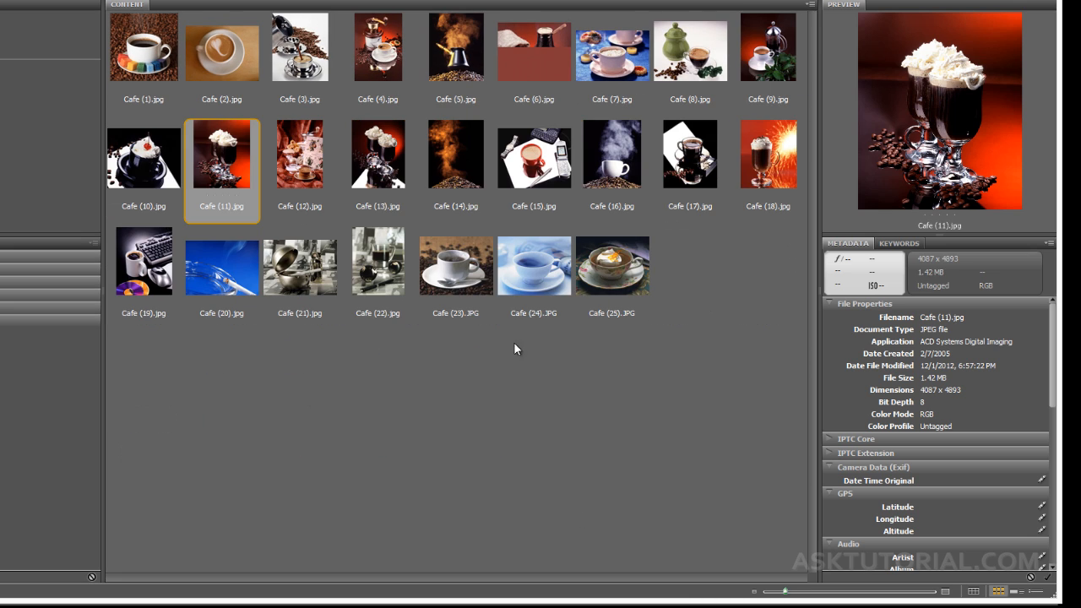
mouse_move(785, 594)
mouse_down()
mouse_move(817, 594)
mouse_move(786, 594)
mouse_up()
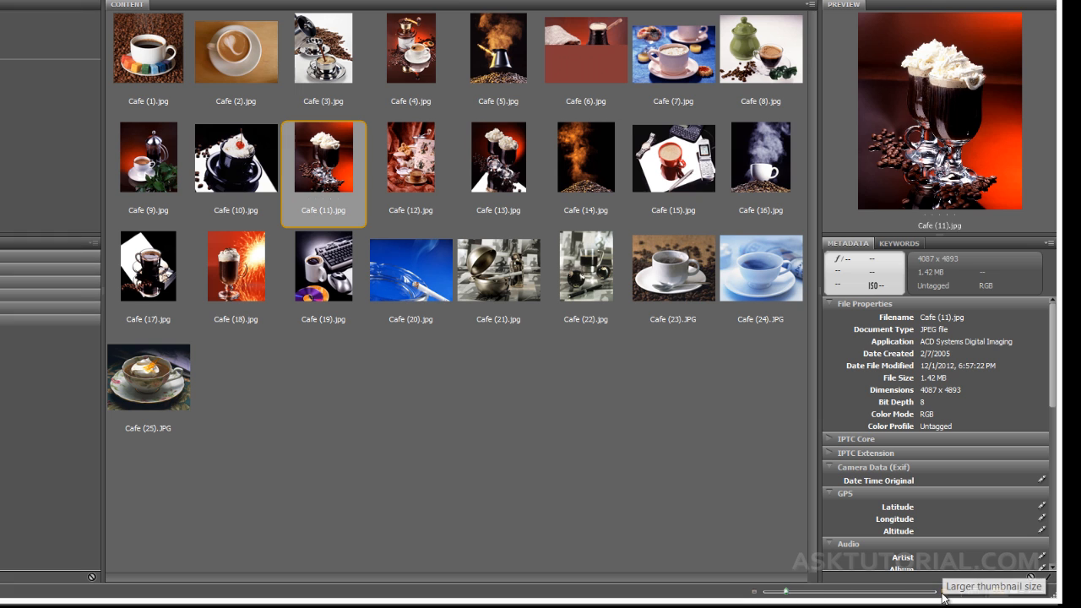
Reduce and enlarge the thumbnails in fixed increments, finishing at a size slightly larger than the slider setting
click(755, 593)
click(755, 593)
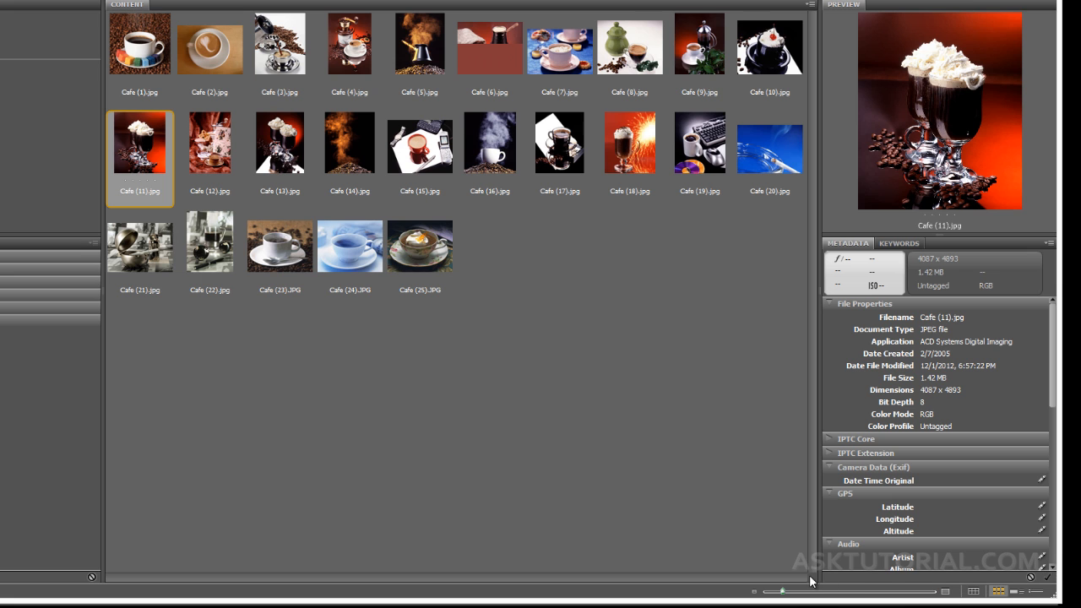
click(945, 591)
click(945, 591)
click(945, 591)
click(945, 591)
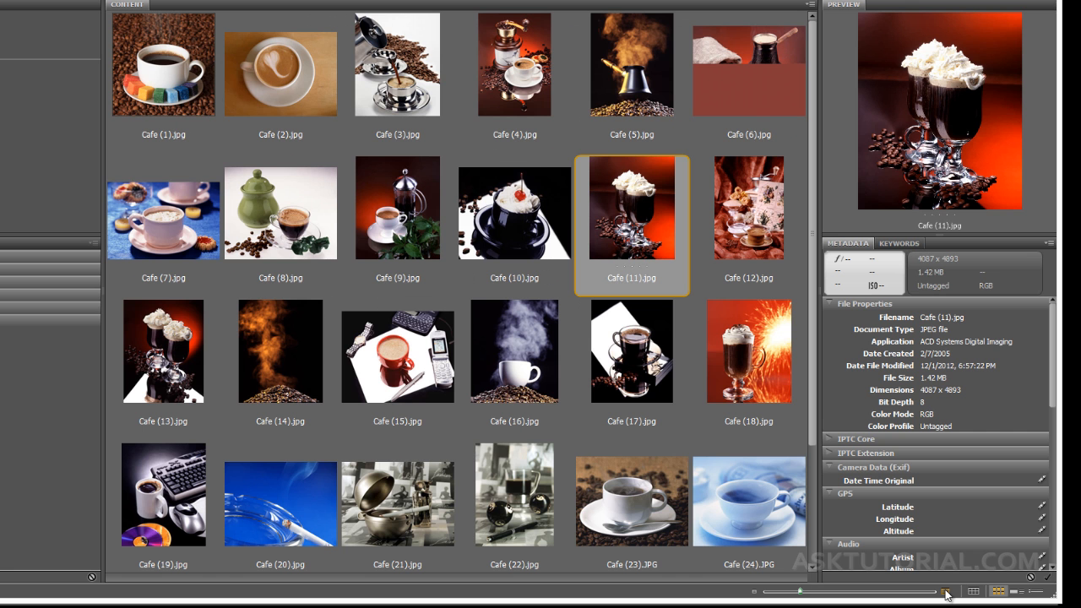
click(945, 591)
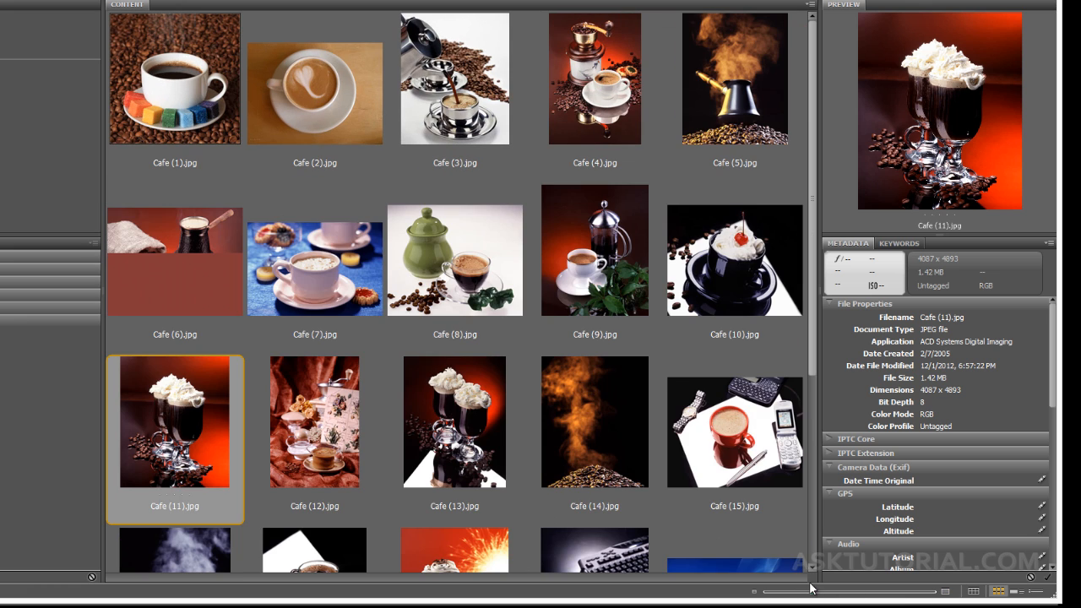
click(755, 594)
click(754, 595)
click(754, 595)
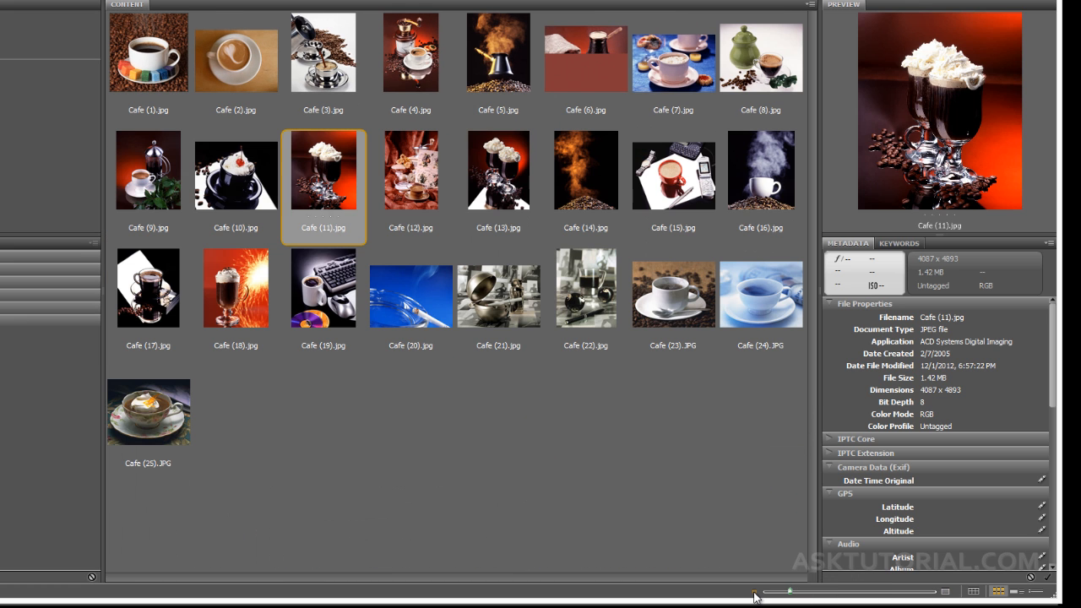
Compare the Cafe photos with a locked thumbnail grid, as details and as a list before restoring the plain thumbnail view
click(975, 594)
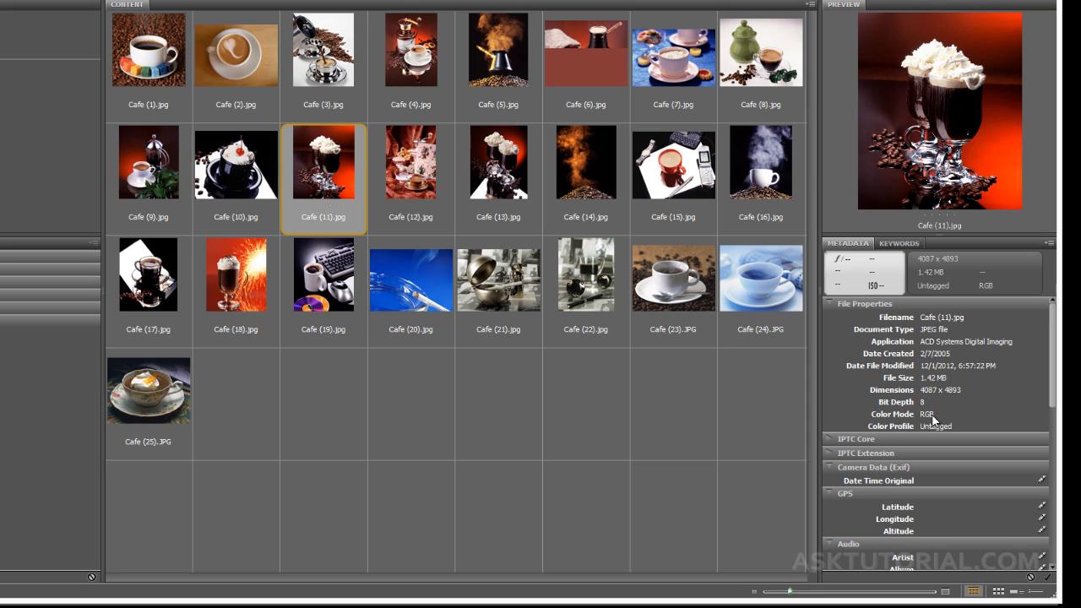
click(1000, 594)
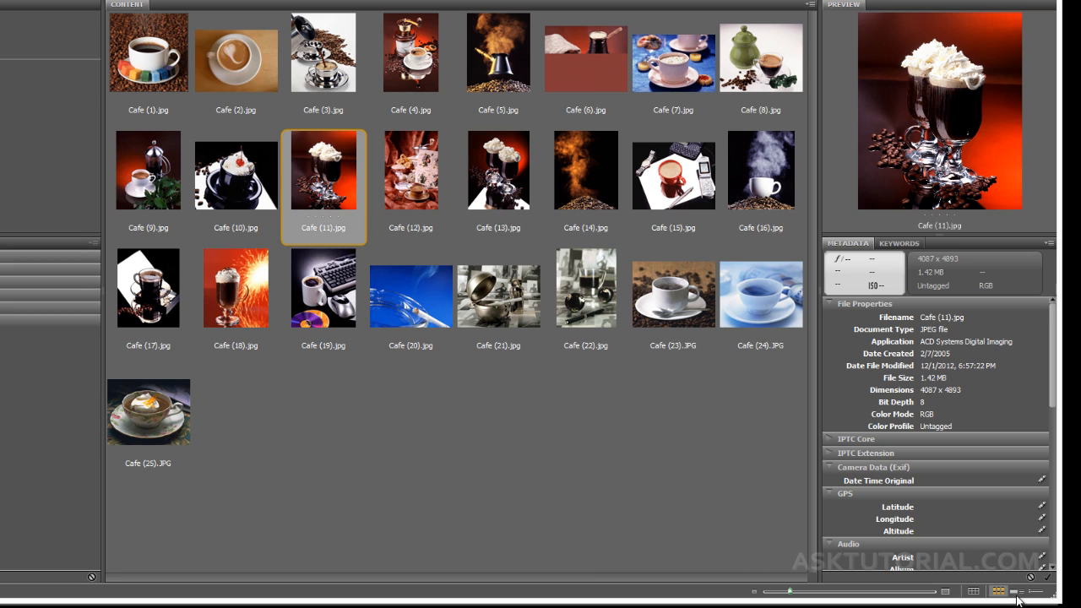
click(1018, 596)
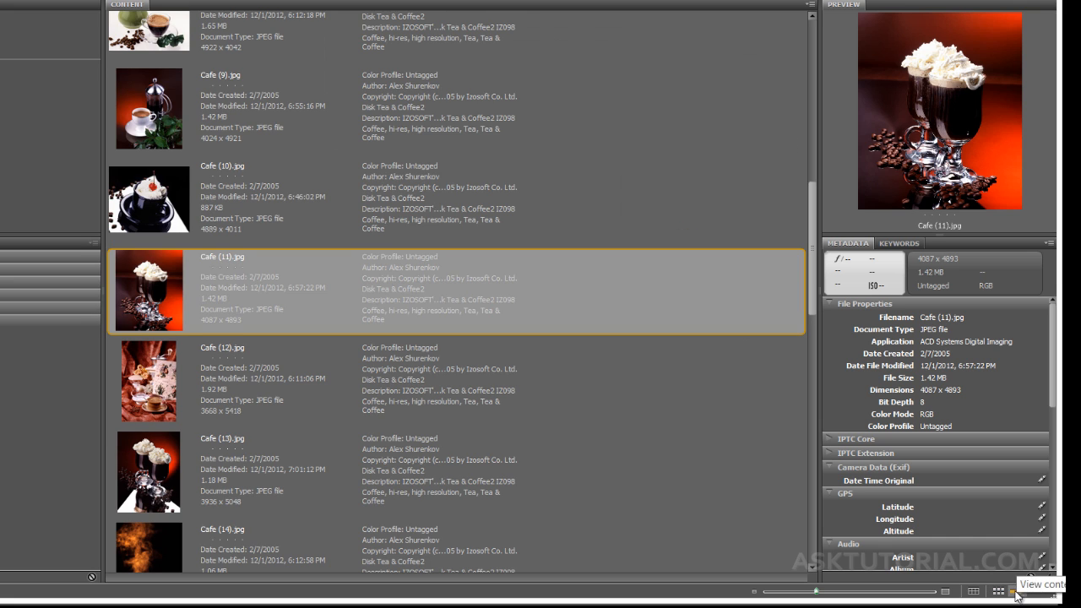
scroll(805, 246, up, 1)
drag(805, 246, 825, 350)
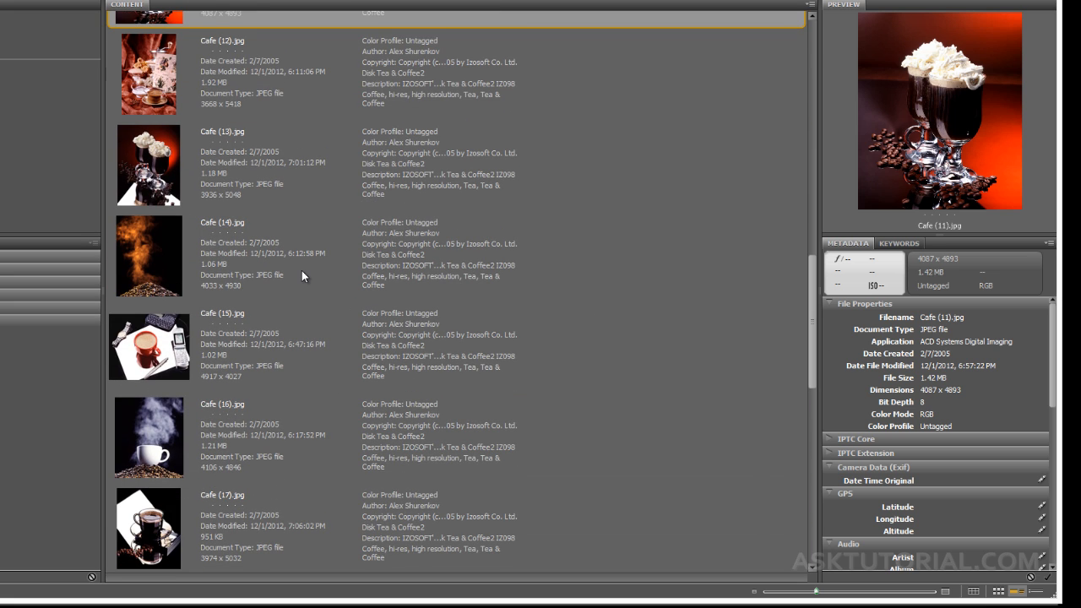
click(1037, 593)
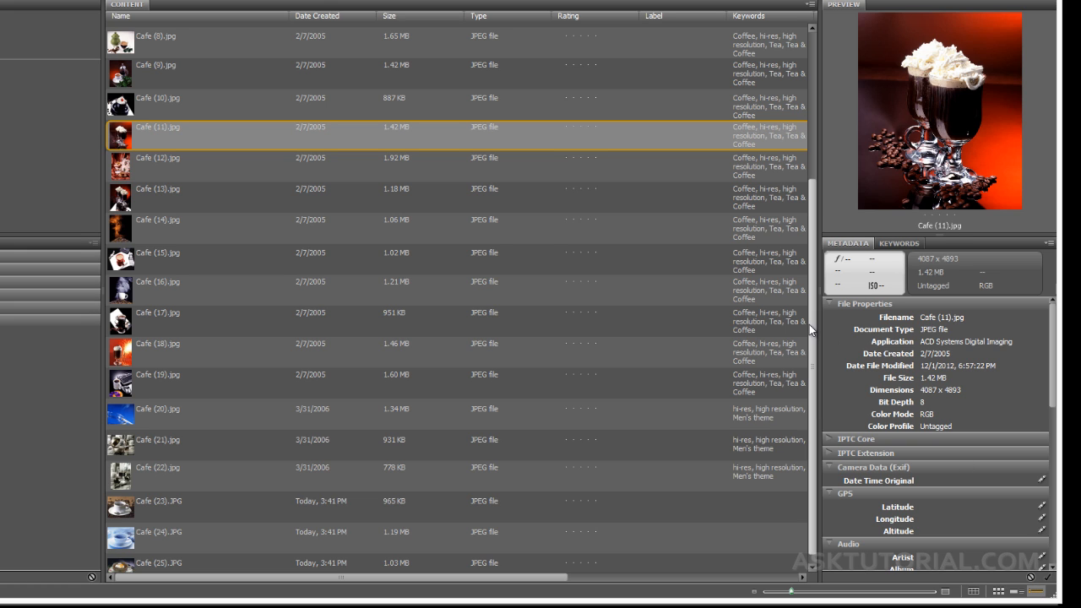
drag(564, 578, 516, 578)
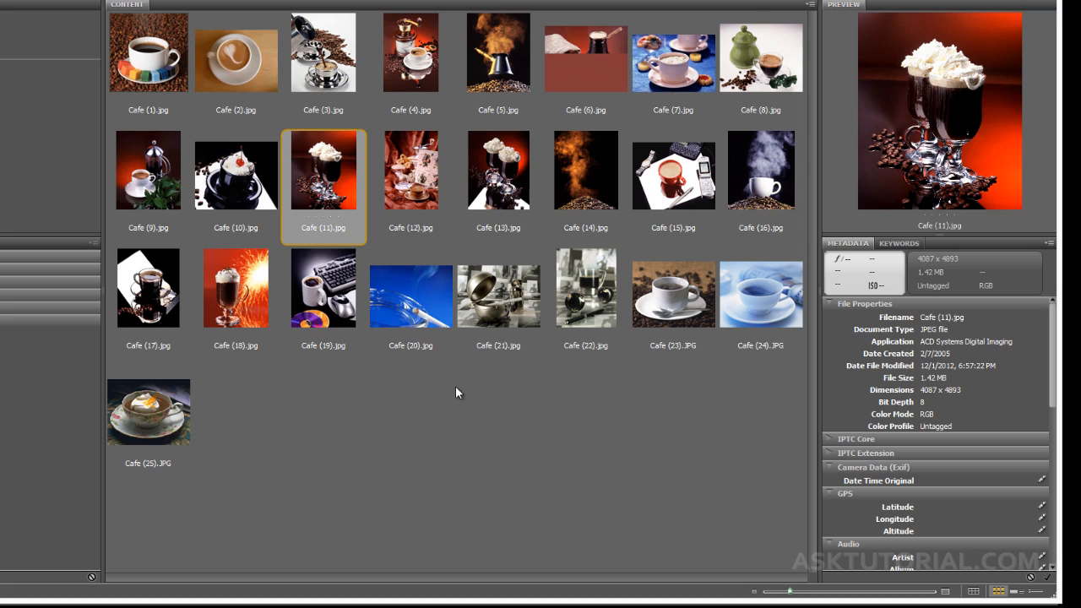
Zoom the content thumbnails in and out repeatedly, ending with eight photos per row again
key(ctrl+plus)
key(ctrl+plus)
key(ctrl+plus)
key(ctrl+plus)
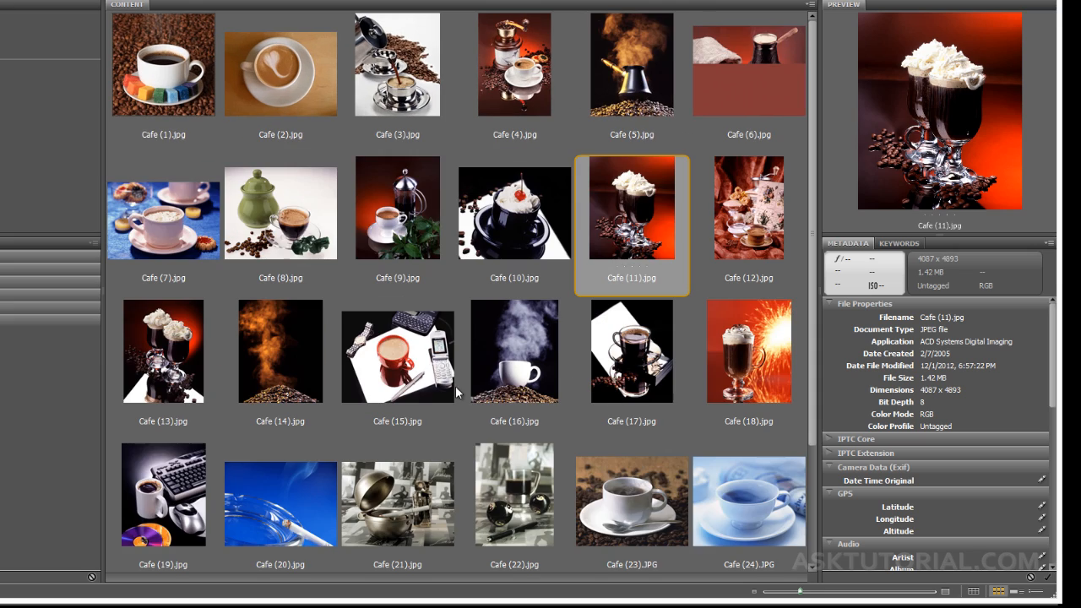
key(ctrl+minus)
key(ctrl+minus)
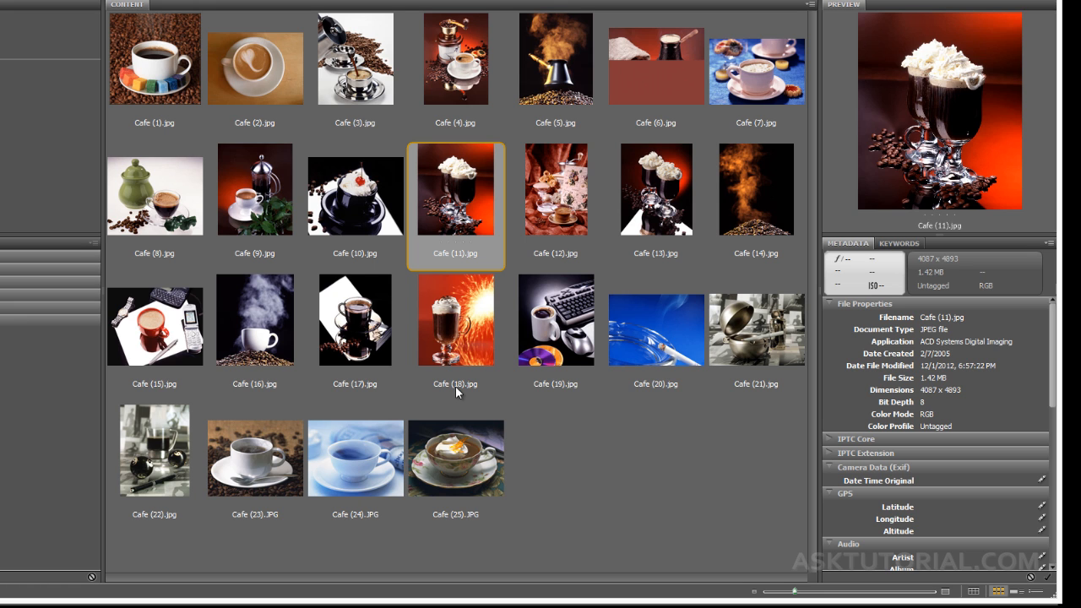
key(ctrl+plus)
key(ctrl+plus)
key(ctrl+plus)
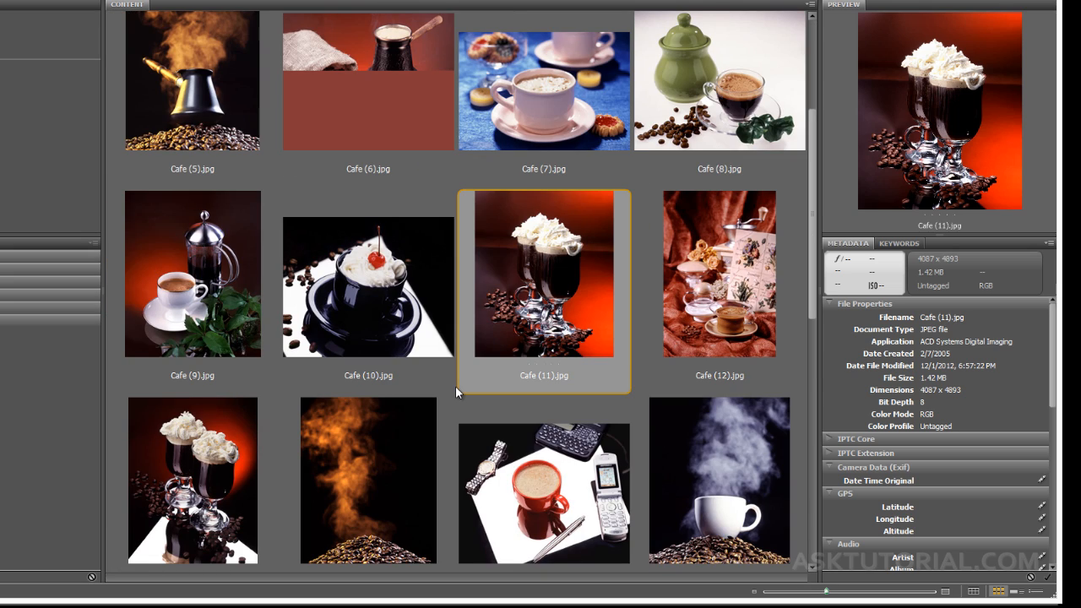
key(ctrl+minus)
key(ctrl+minus)
key(ctrl+minus)
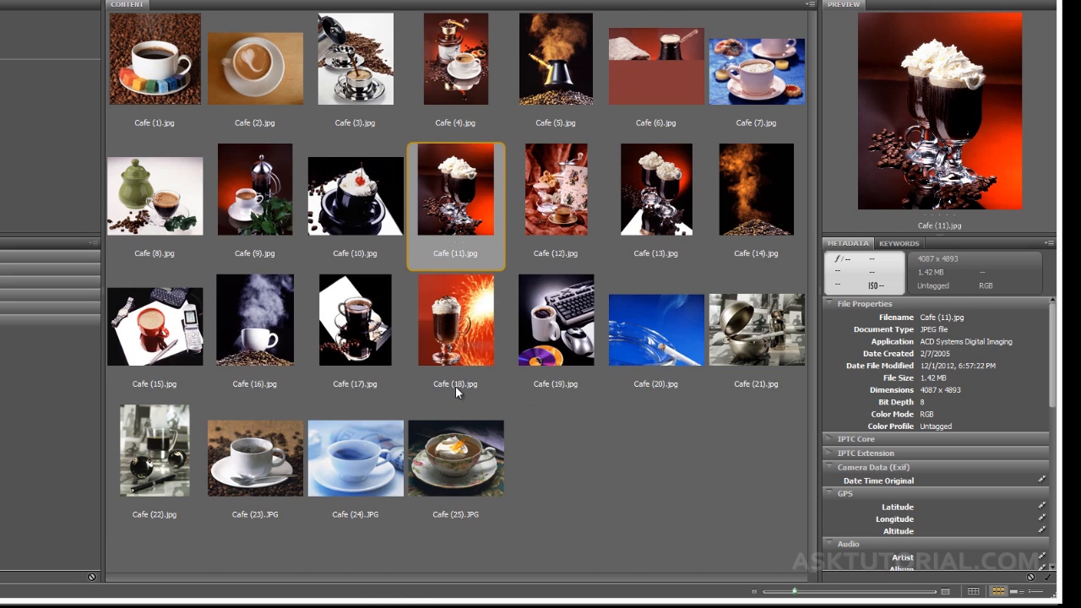
key(ctrl+minus)
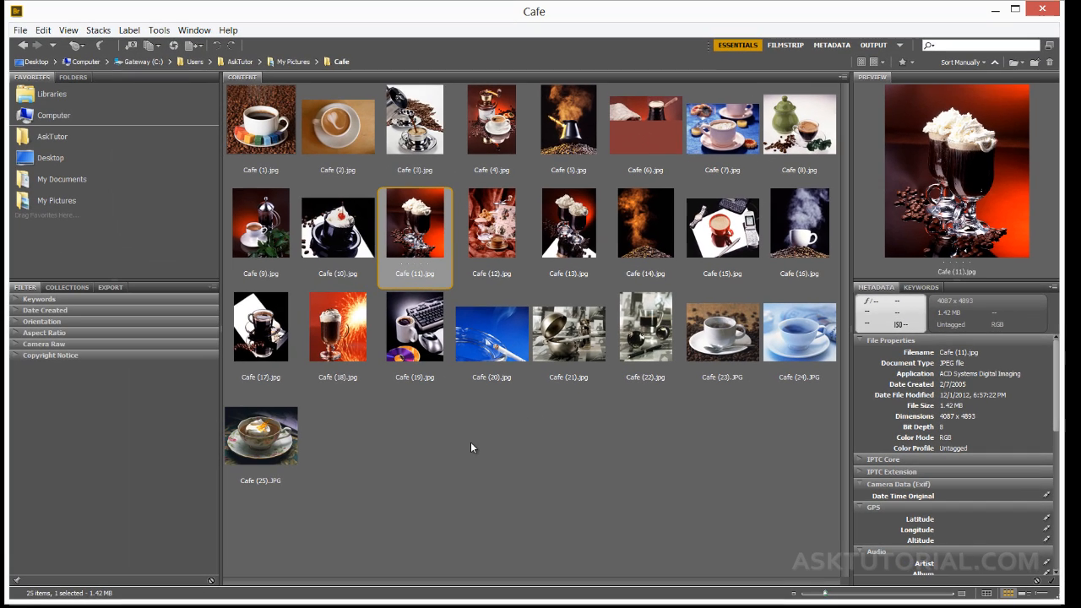
Clear the photo selection, and preview Cafe (11).jpg and Cafe (19).jpg, leaving Cafe (19).jpg selected
click(470, 441)
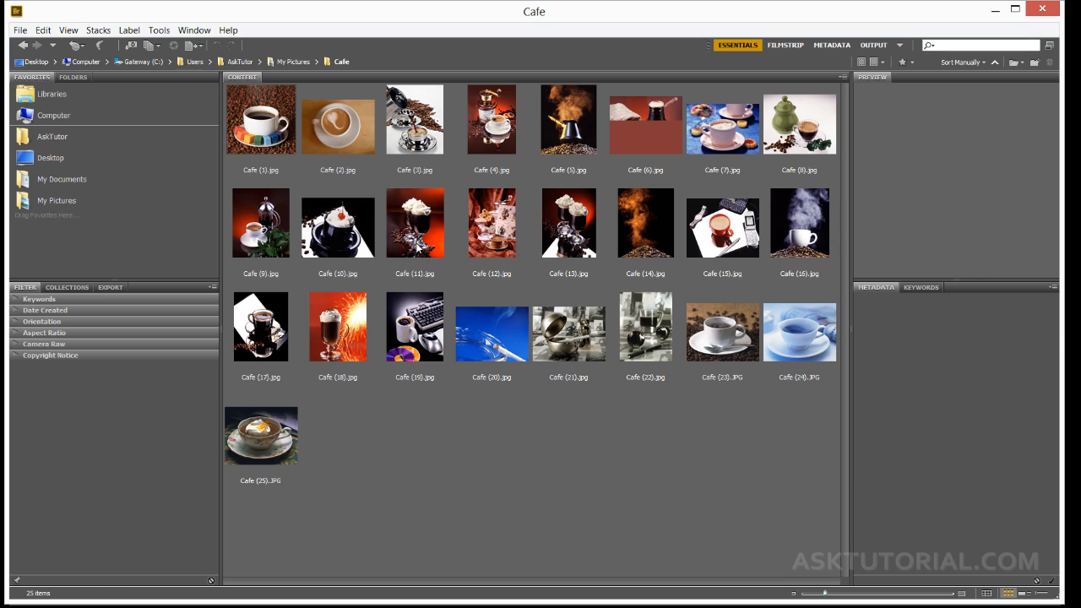
click(420, 246)
click(420, 342)
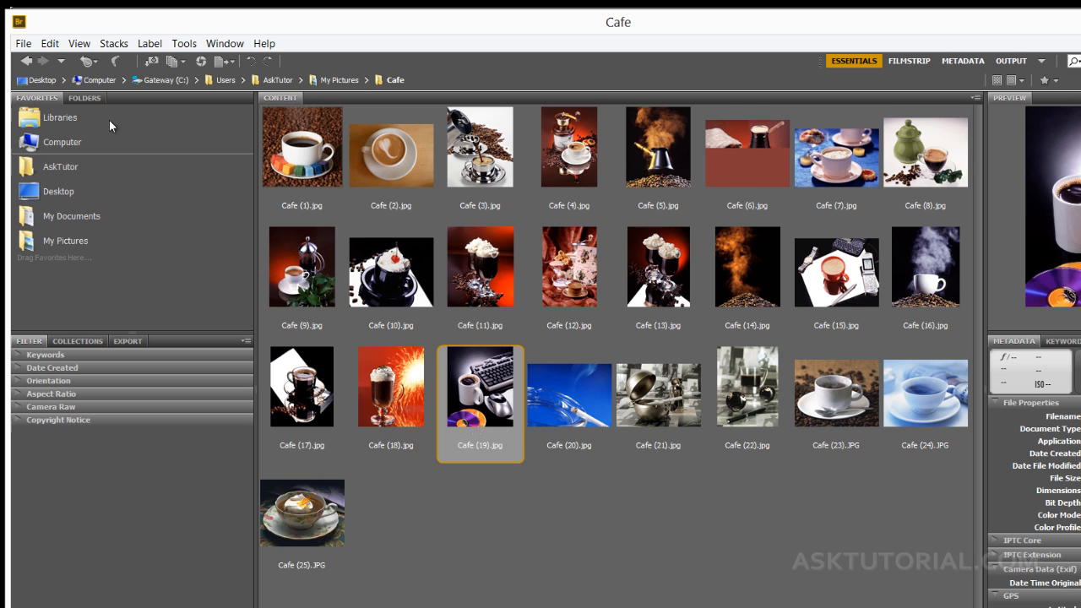
Open the Thumbnails preferences, move the dialog off the photos, and show Size as the first additional line of thumbnail metadata
click(50, 44)
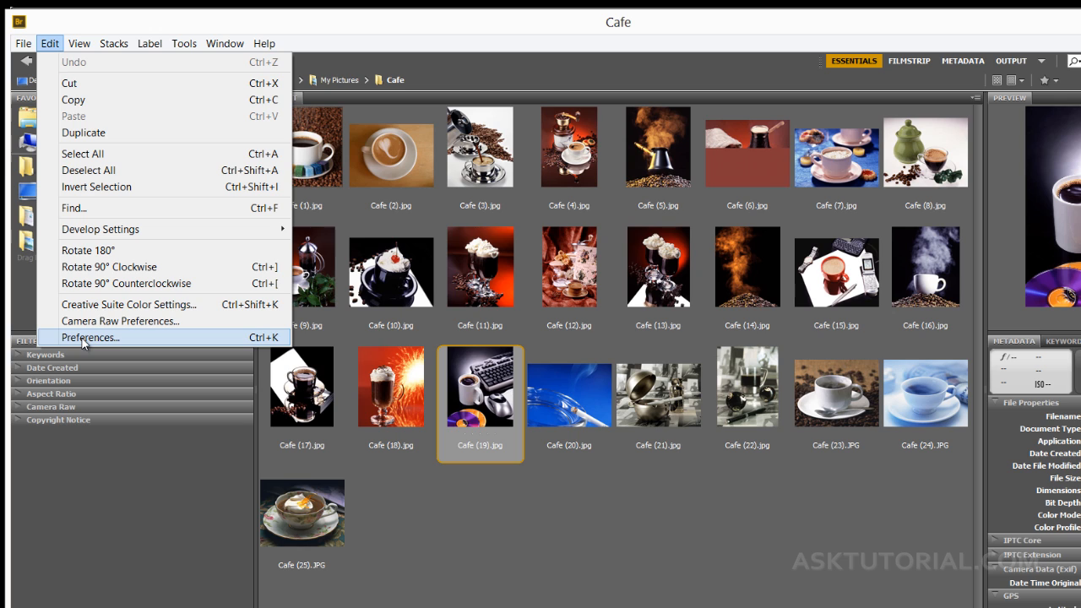
click(260, 338)
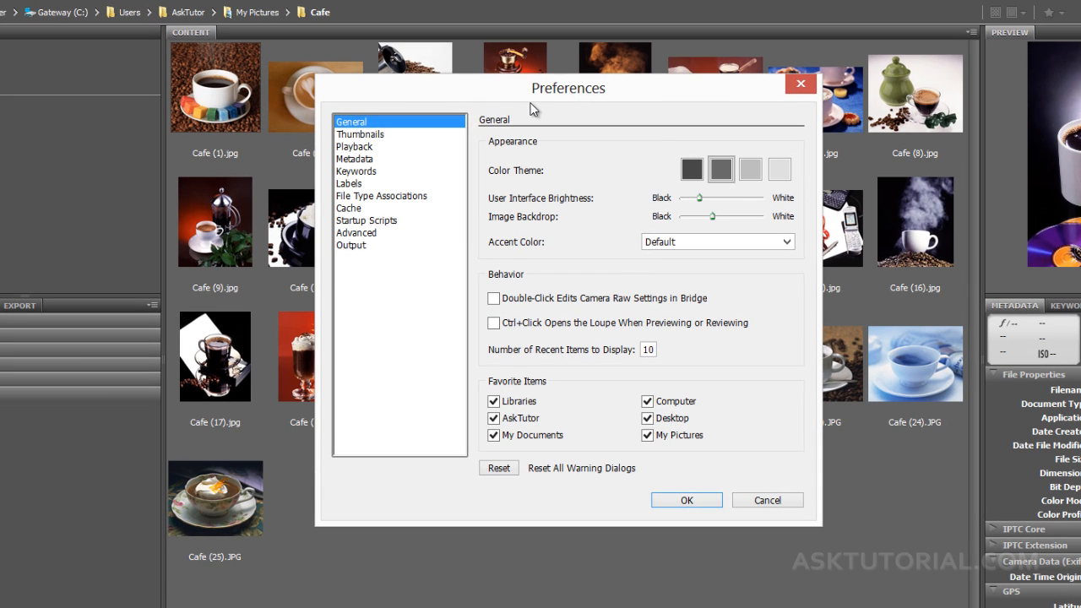
click(363, 137)
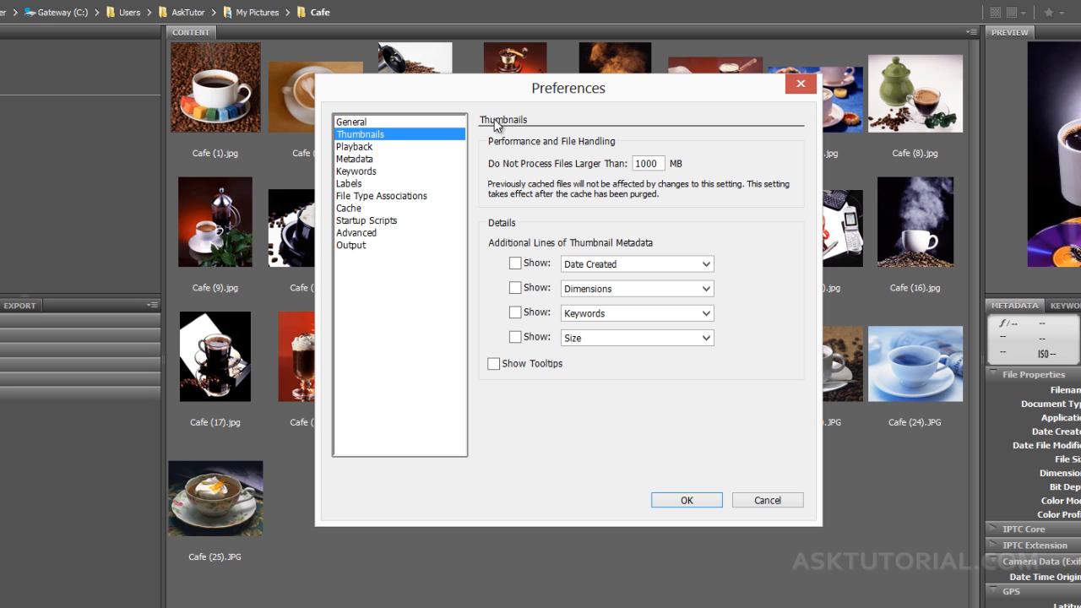
drag(526, 92, 690, 90)
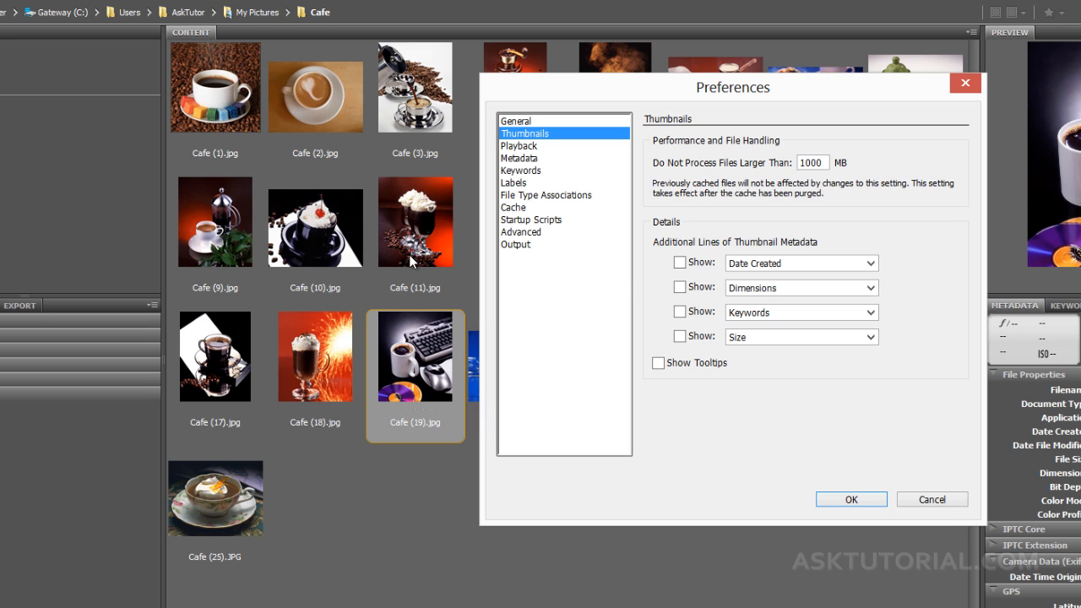
click(680, 264)
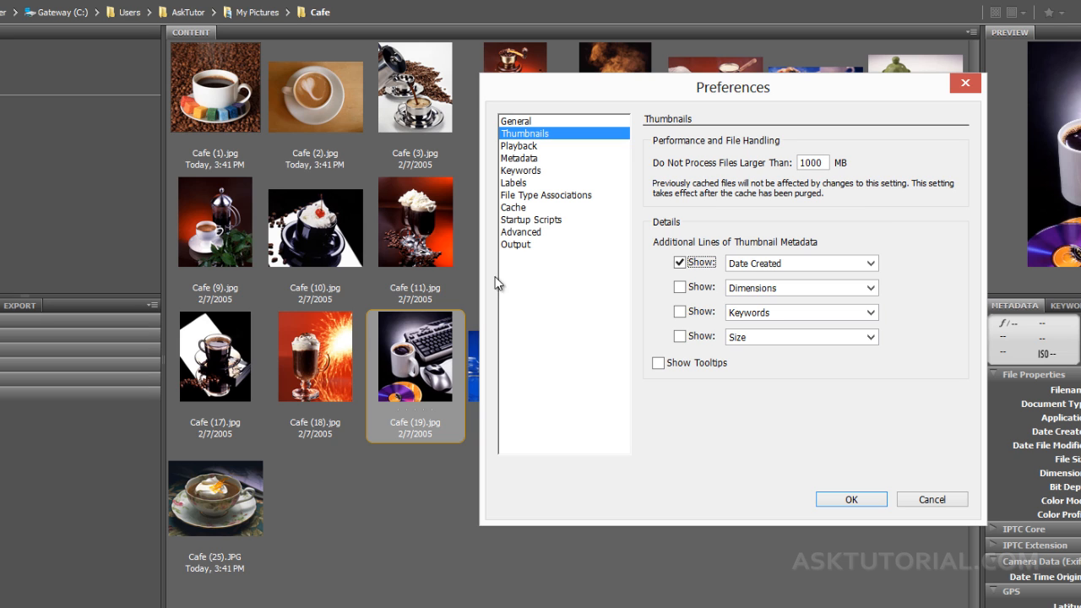
click(869, 263)
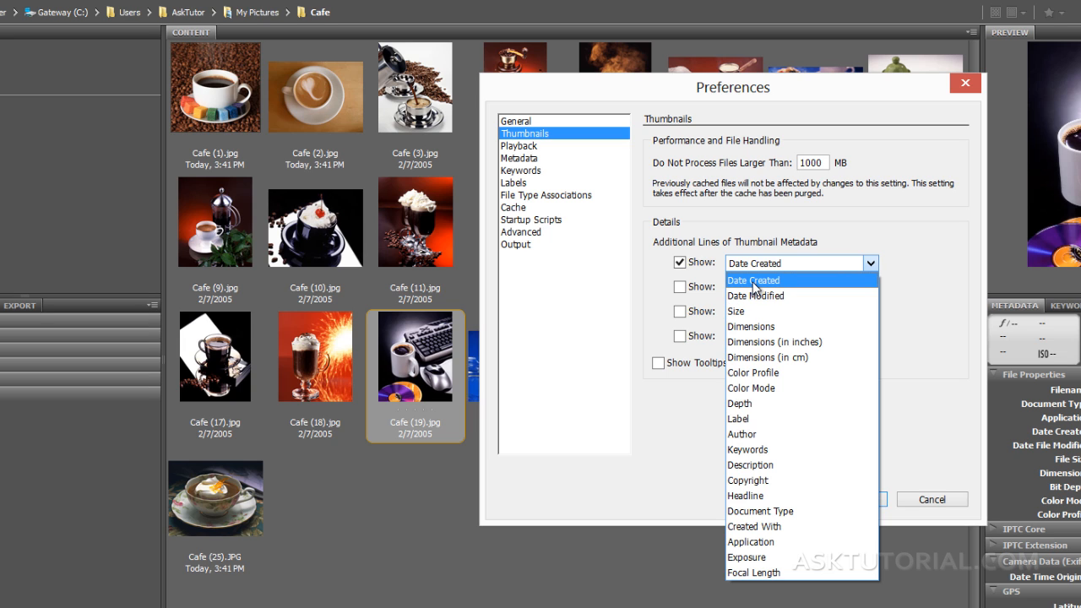
click(740, 312)
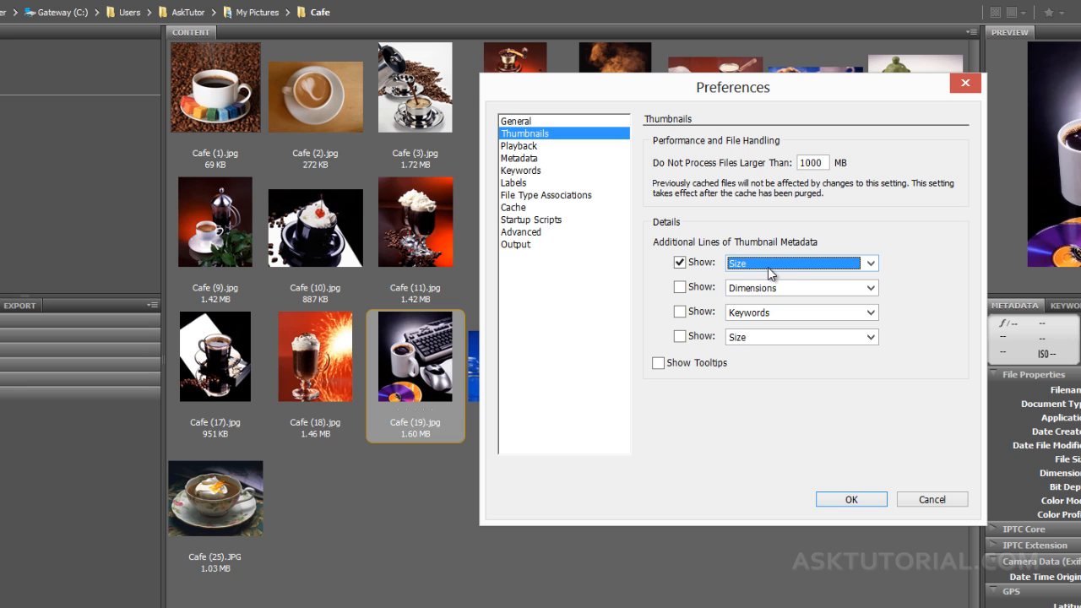
Show Date Created as the second thumbnail metadata line and Dimensions as the third, and apply the preferences
click(680, 288)
click(870, 288)
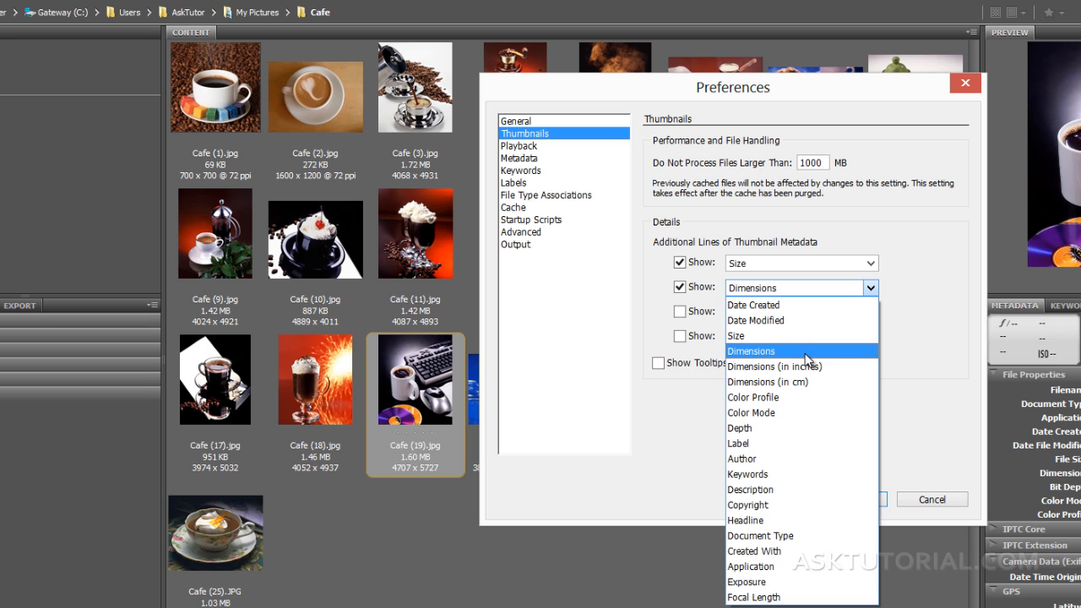
click(755, 307)
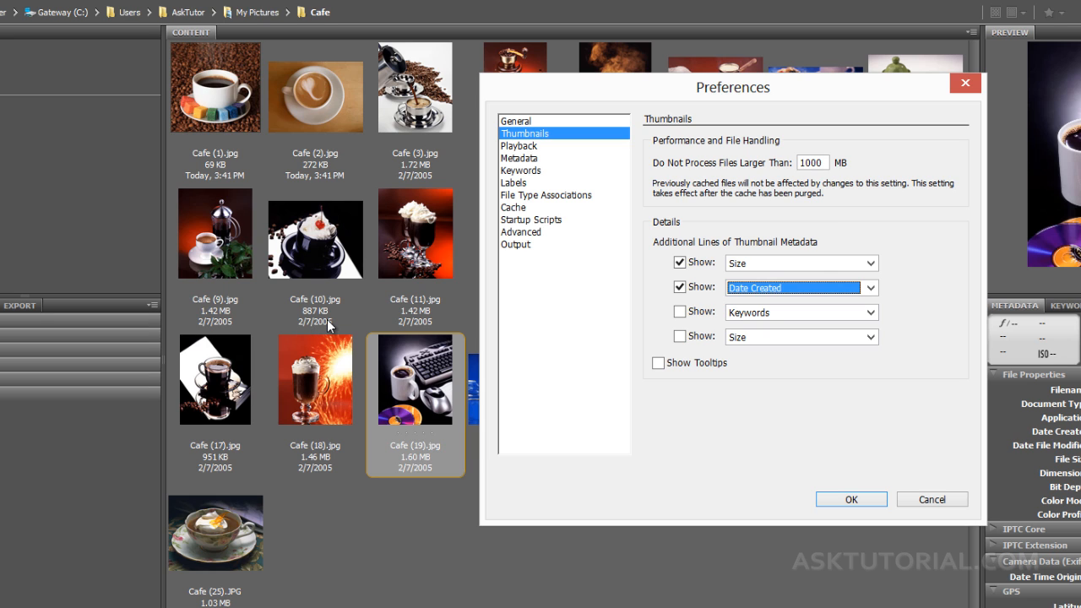
click(680, 312)
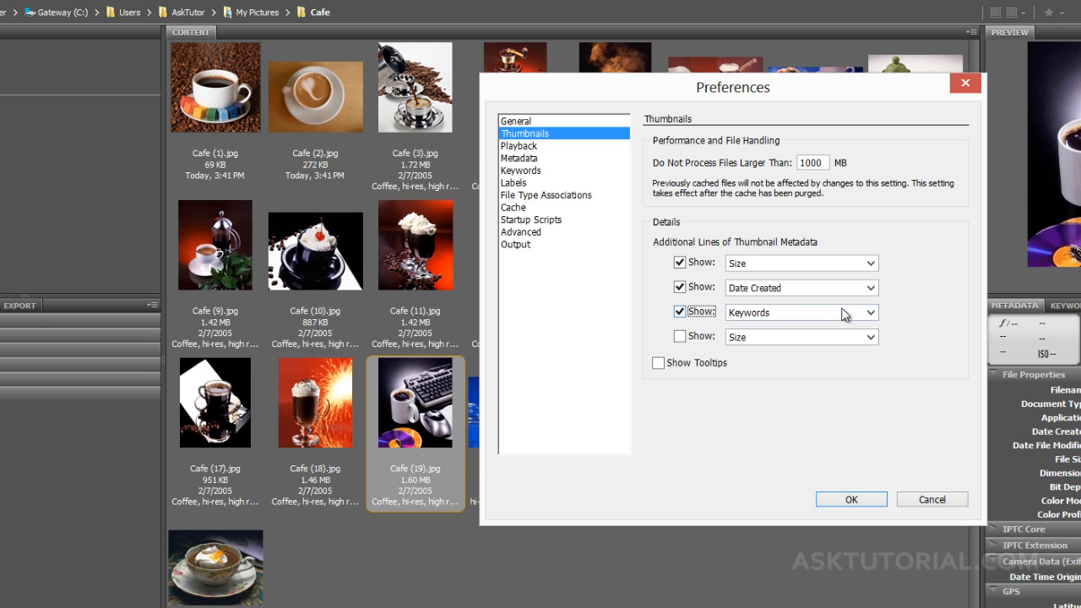
click(844, 313)
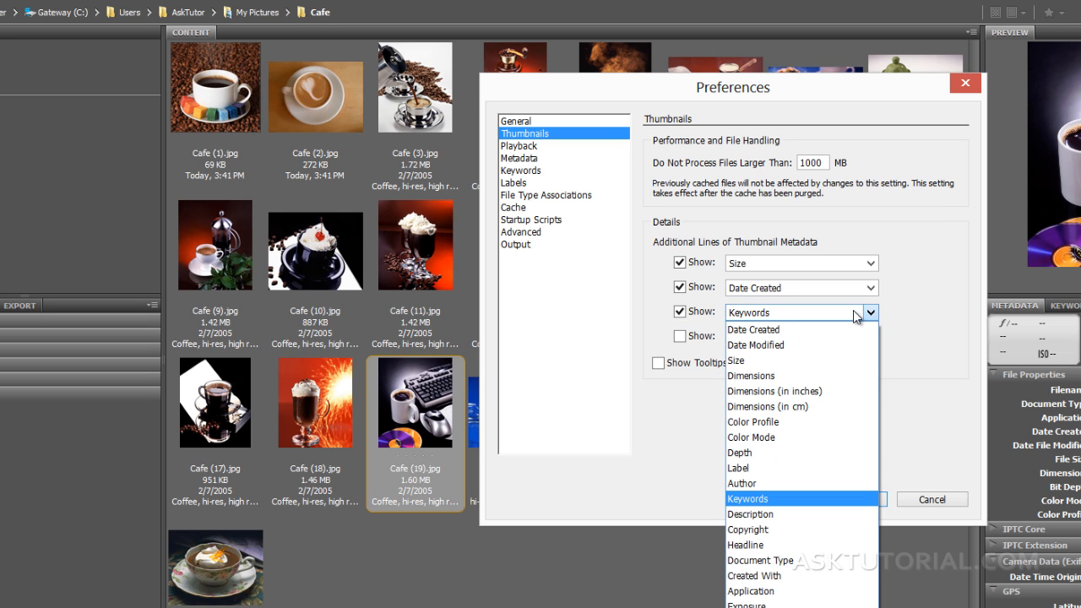
click(791, 376)
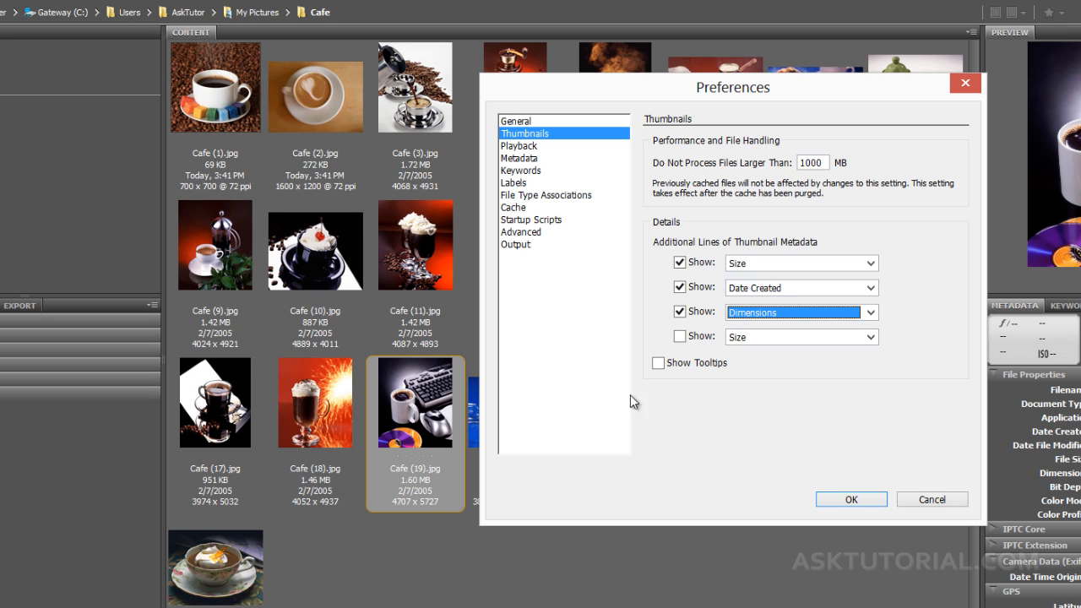
click(837, 497)
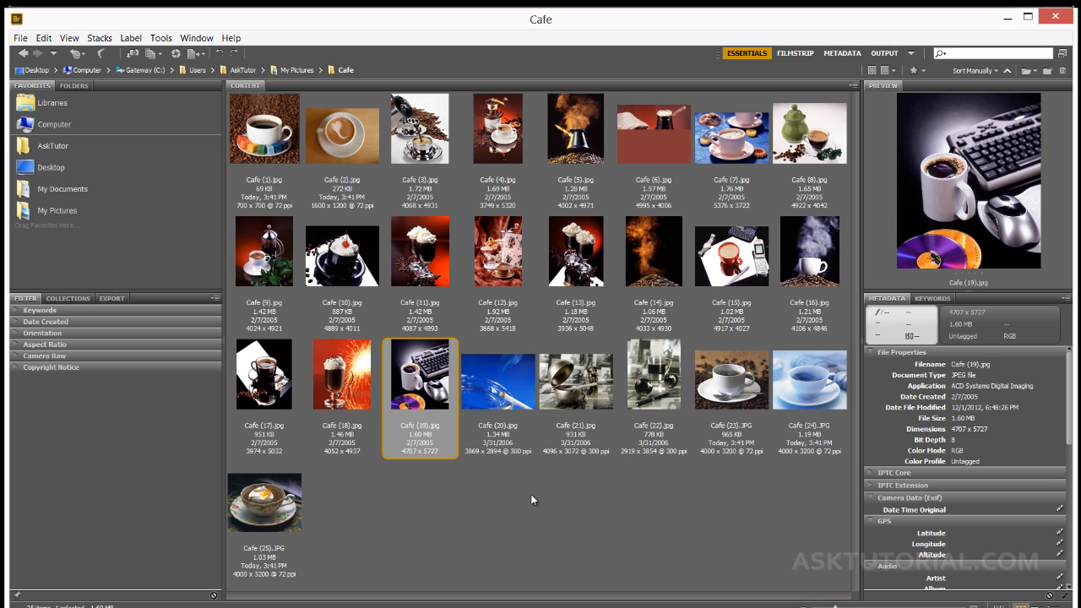
Clear the photo selection and toggle thumbnail-only display on and off twice, leaving names and metadata shown
click(525, 519)
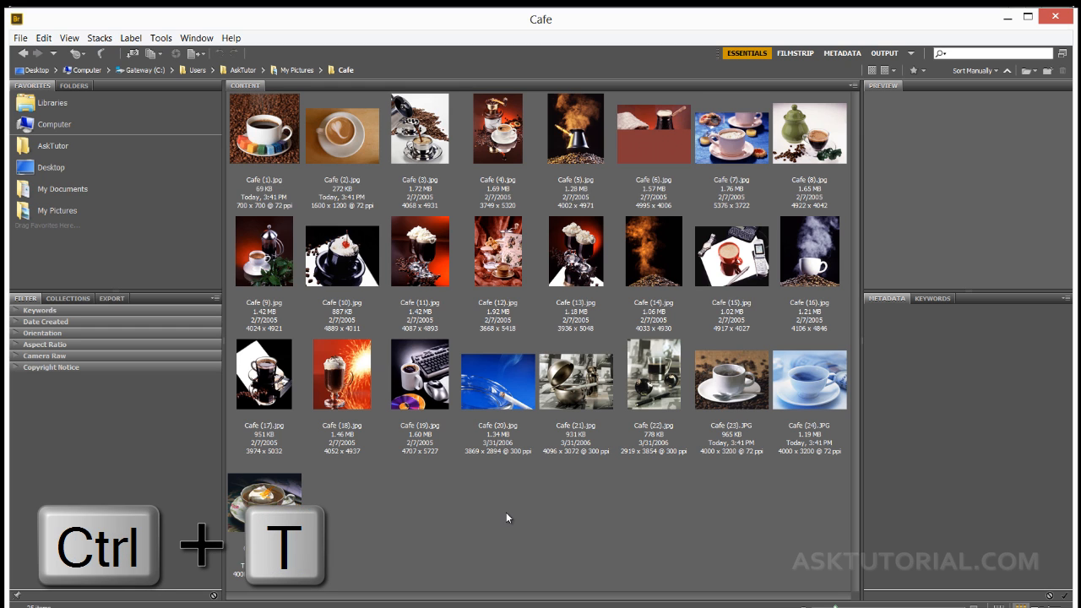
key(ctrl+t)
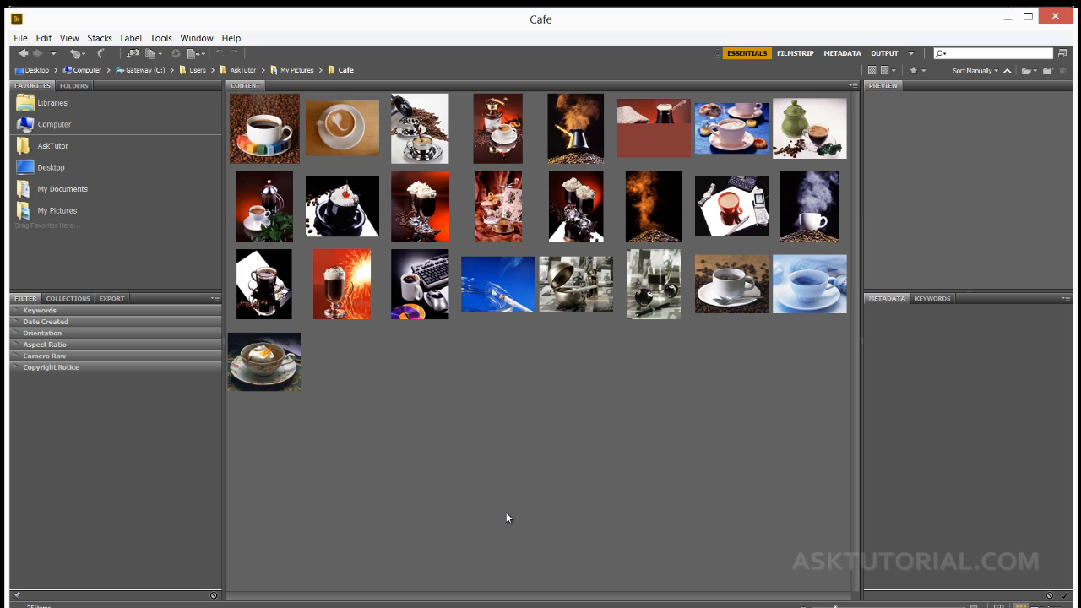
key(ctrl+t)
key(ctrl+t)
key(ctrl+t)
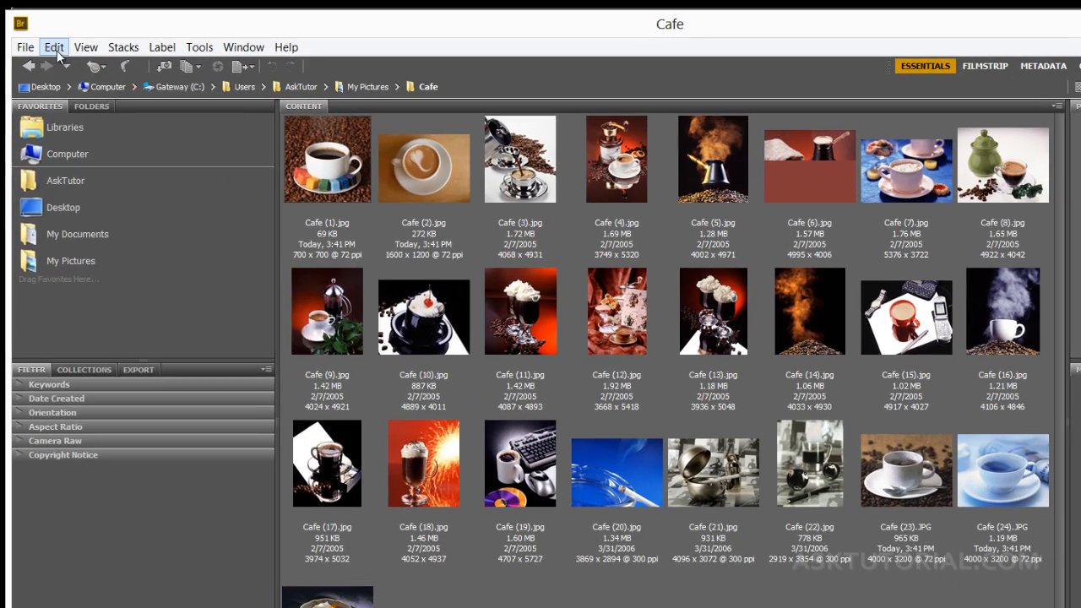
Turn off the Size, Date Created and Dimensions metadata lines in the Thumbnails preferences and apply the change
click(56, 49)
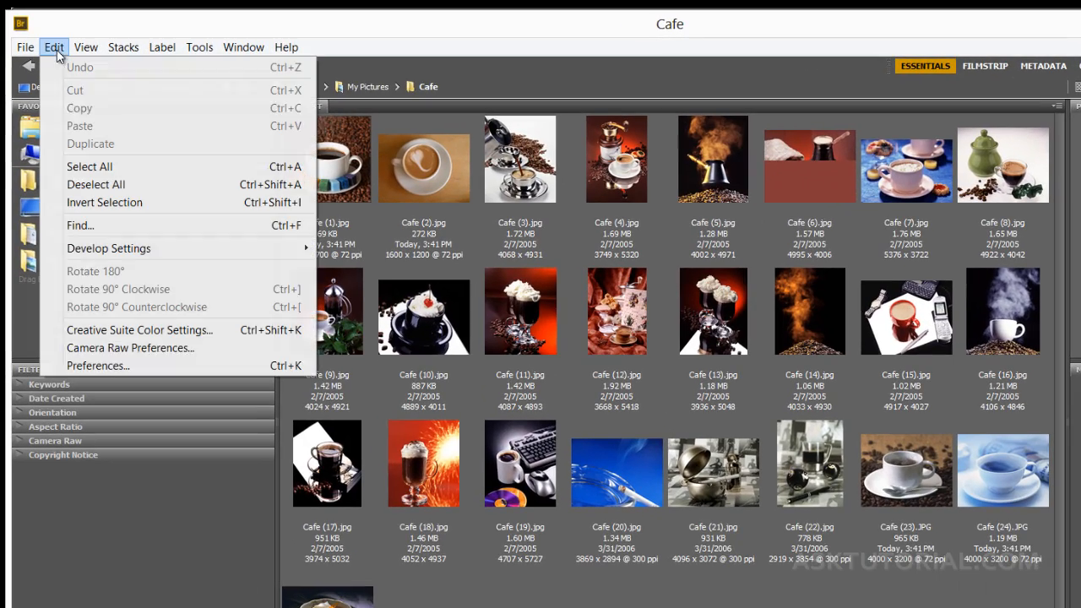
click(88, 366)
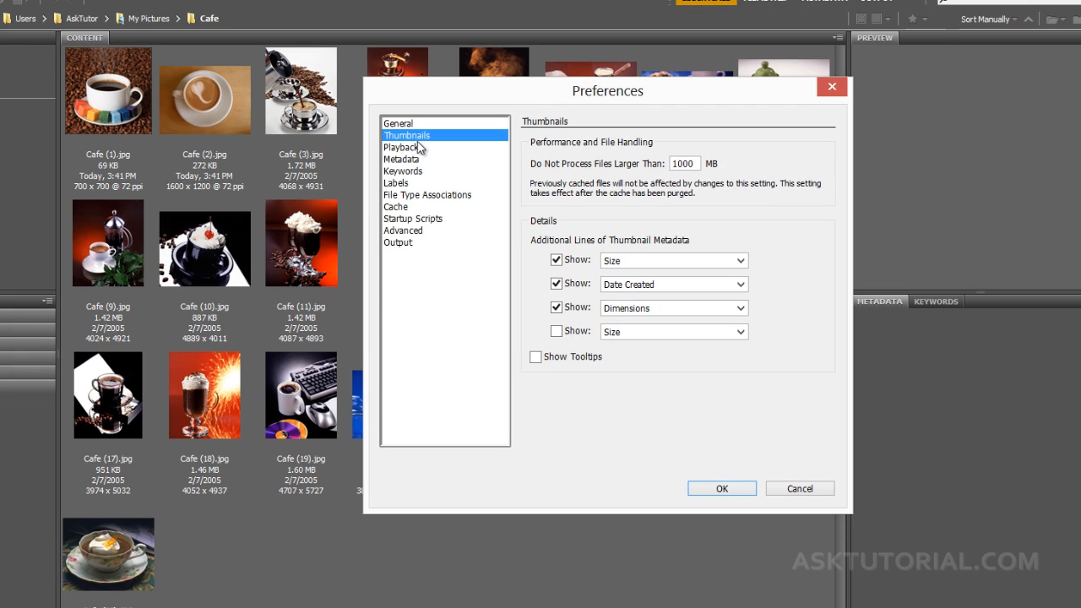
click(556, 260)
click(556, 284)
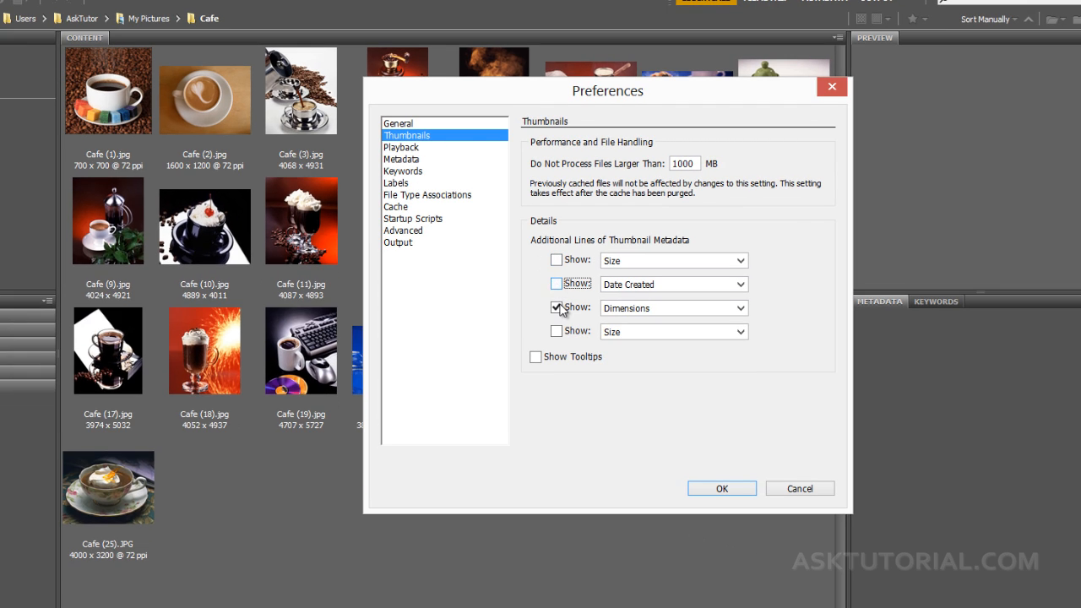
click(556, 307)
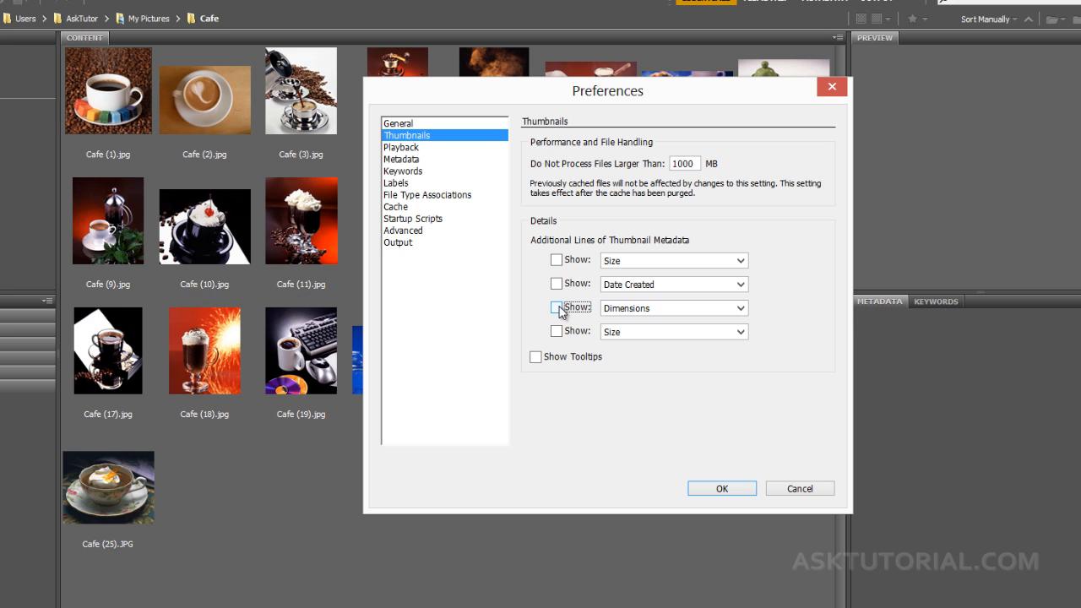
click(717, 487)
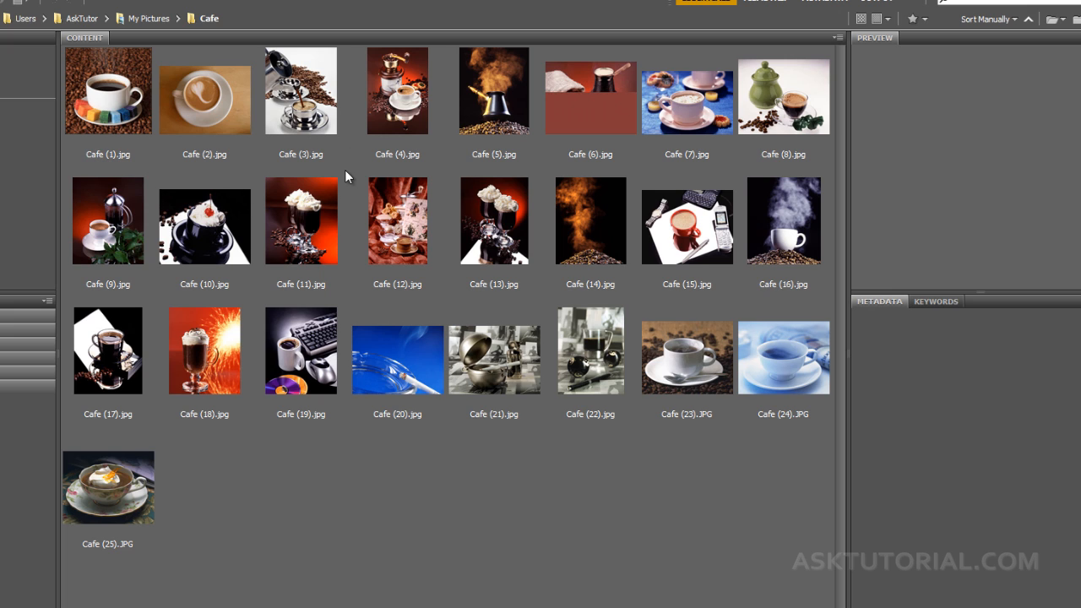
Reorder the photos so that Cafe (7).jpg, Cafe (8).jpg and Cafe (24).JPG come first, in that order
drag(671, 110, 101, 95)
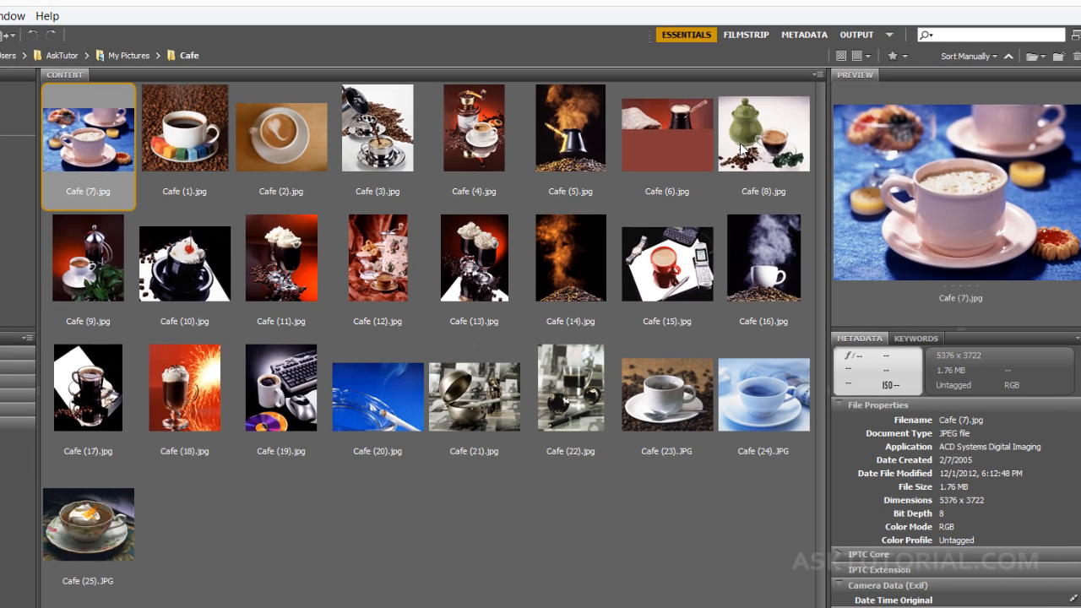
drag(741, 149, 160, 163)
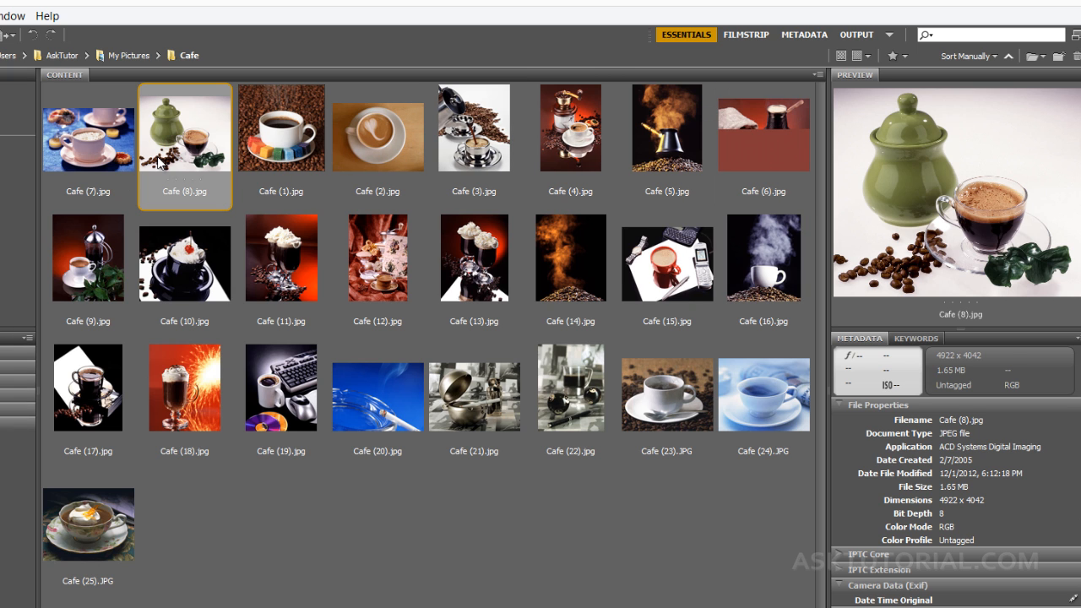
drag(798, 404, 246, 159)
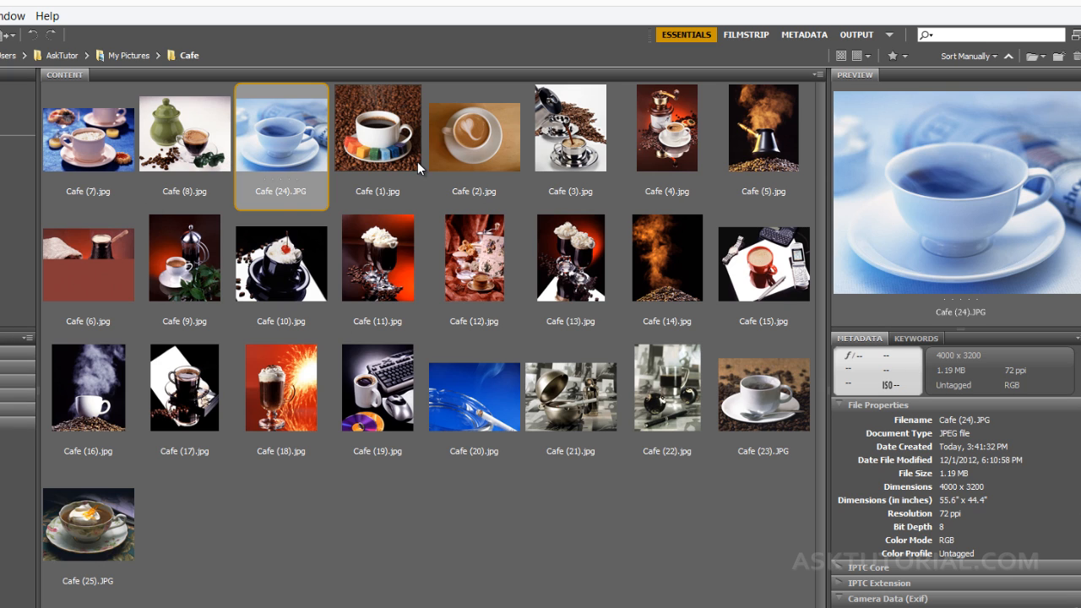
Sort the Cafe photos by filename, size, date modified and resolution in turn, and return to the manual order
click(994, 55)
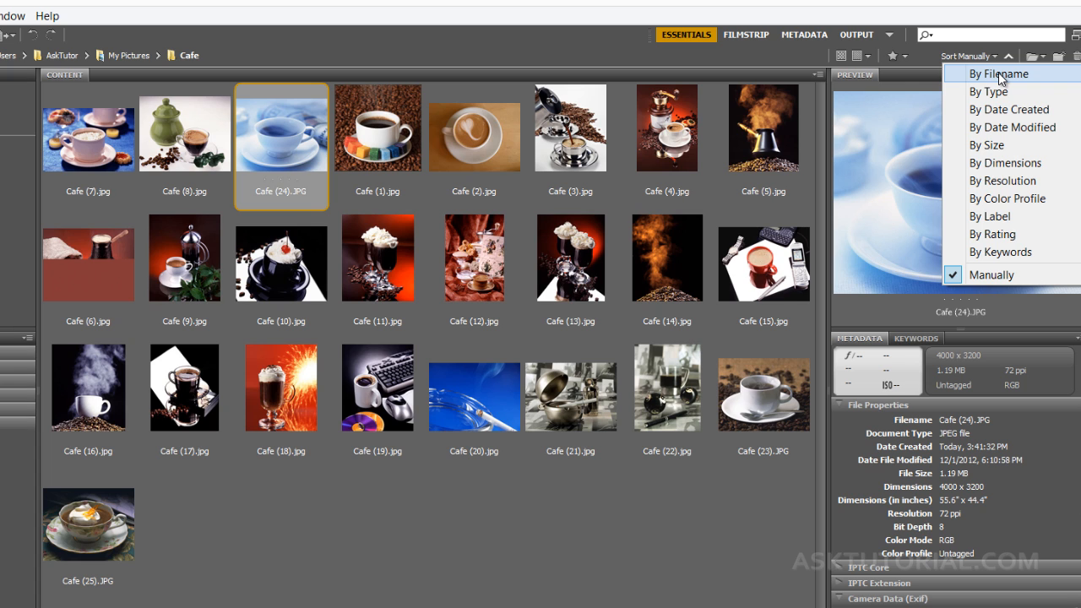
click(999, 75)
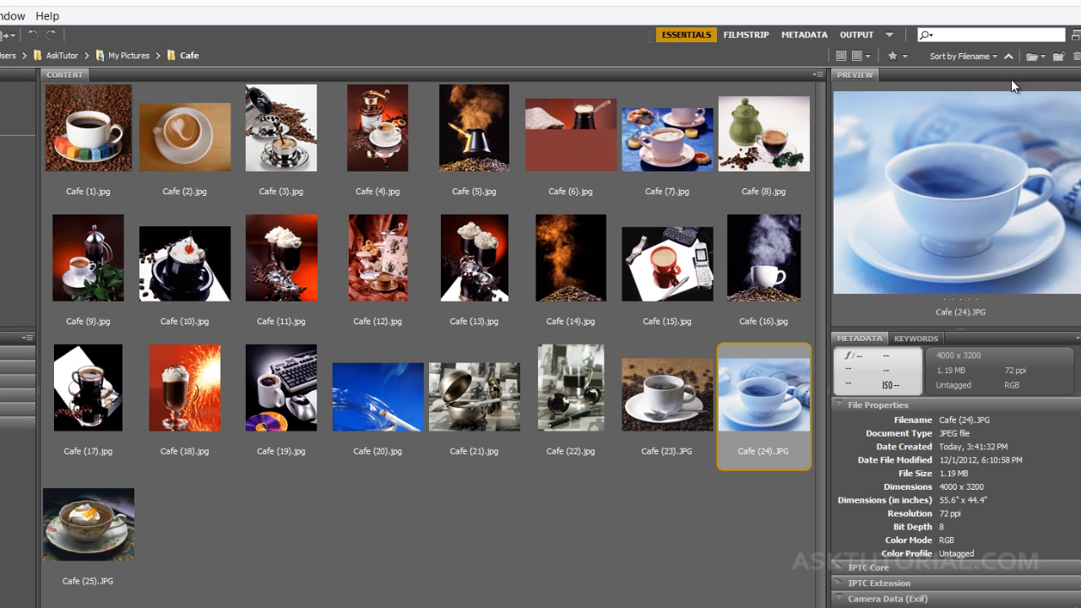
click(995, 56)
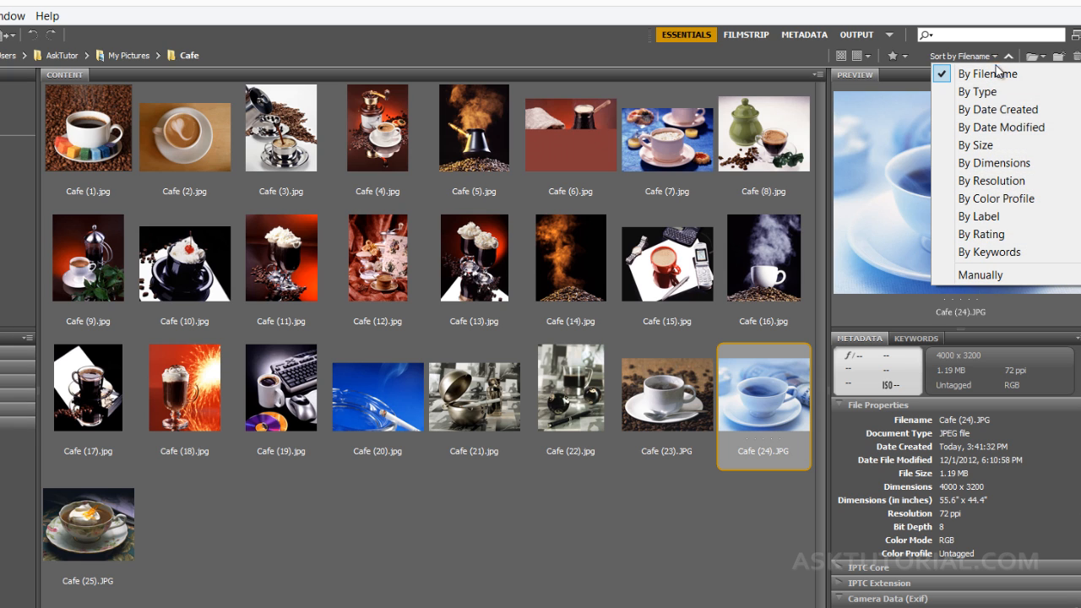
click(978, 148)
click(996, 58)
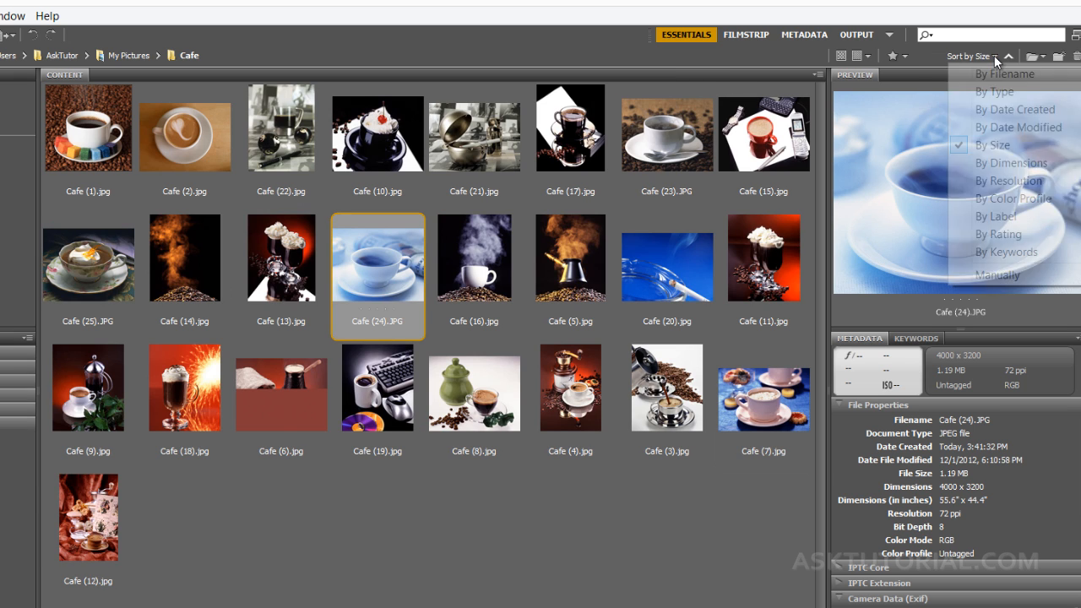
click(1003, 128)
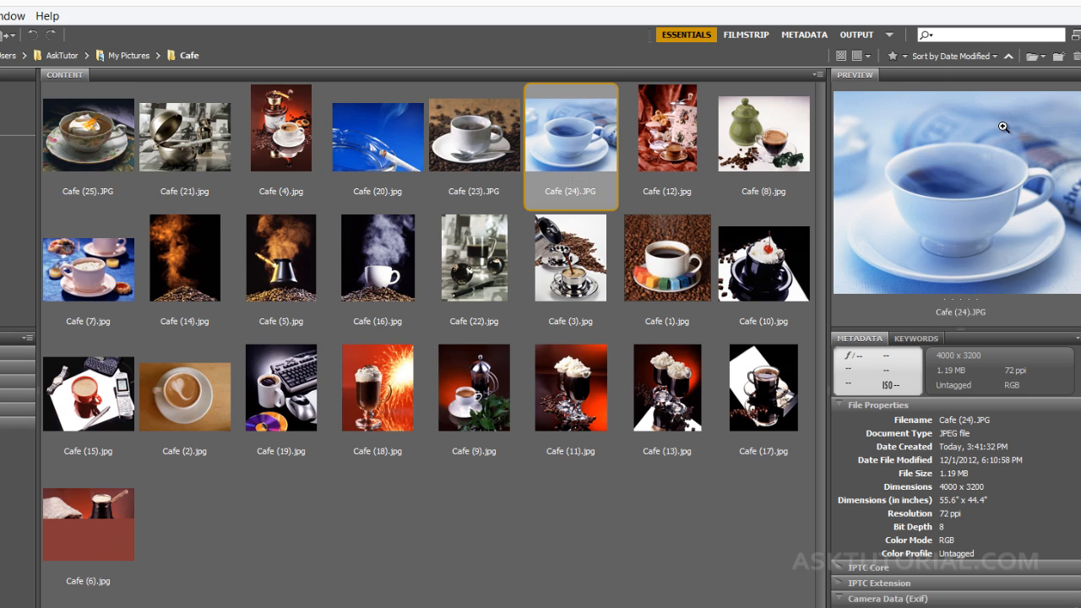
click(993, 57)
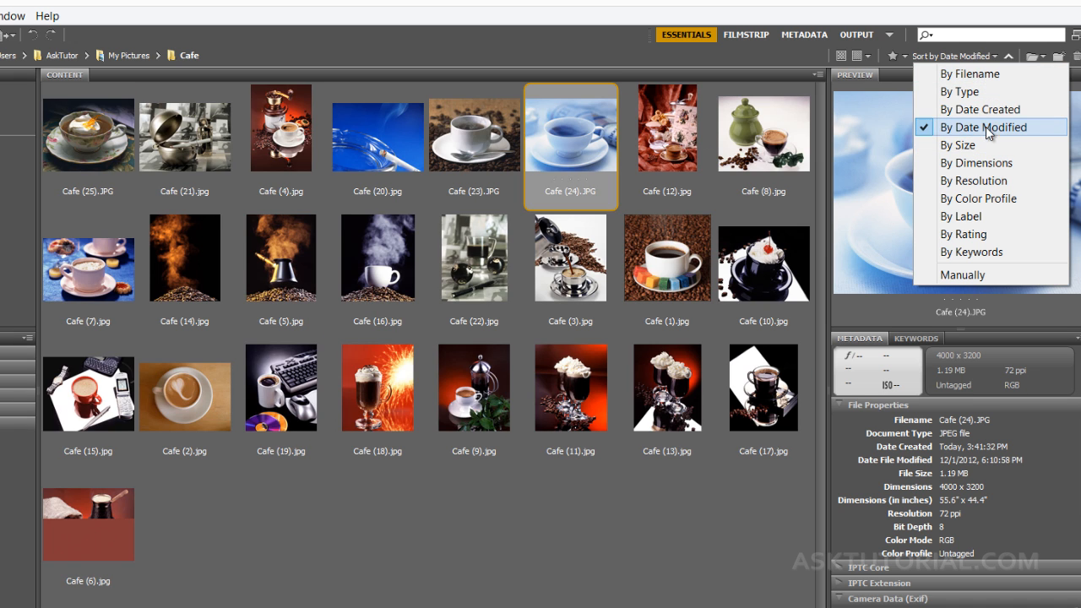
click(984, 181)
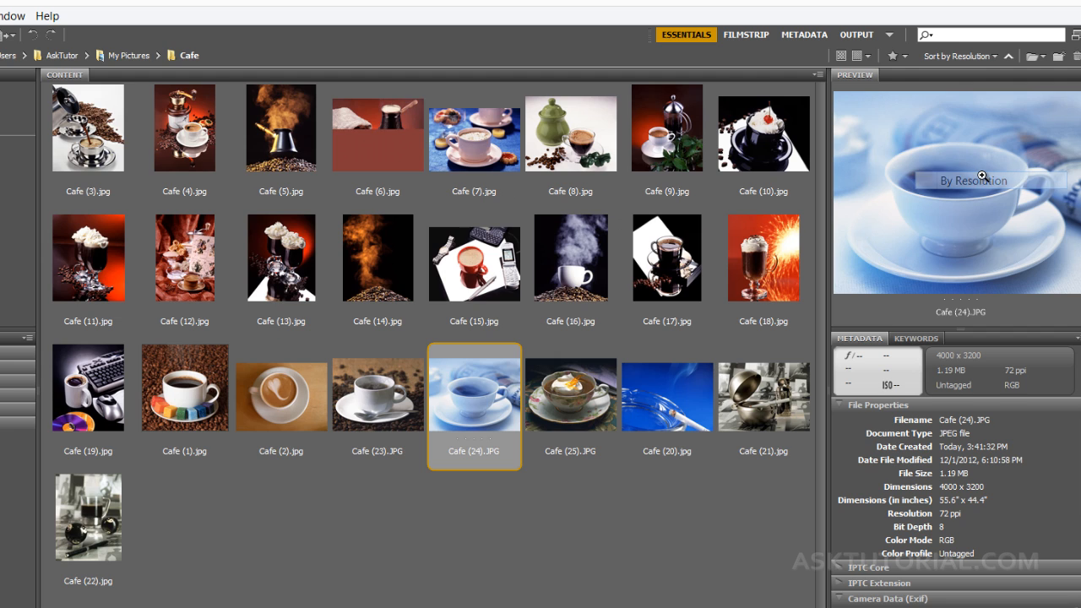
click(994, 55)
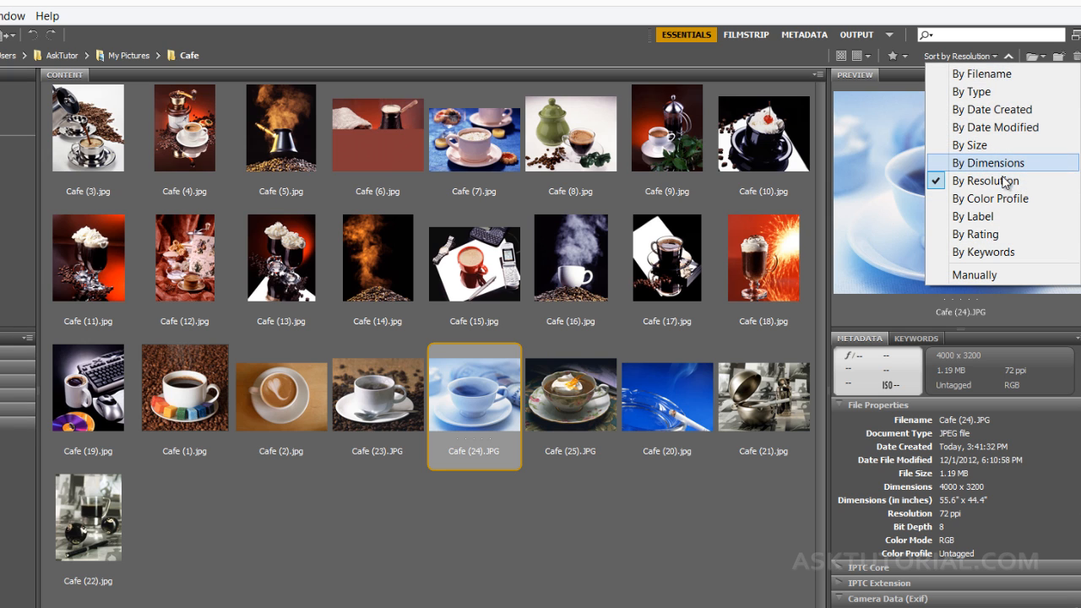
click(964, 275)
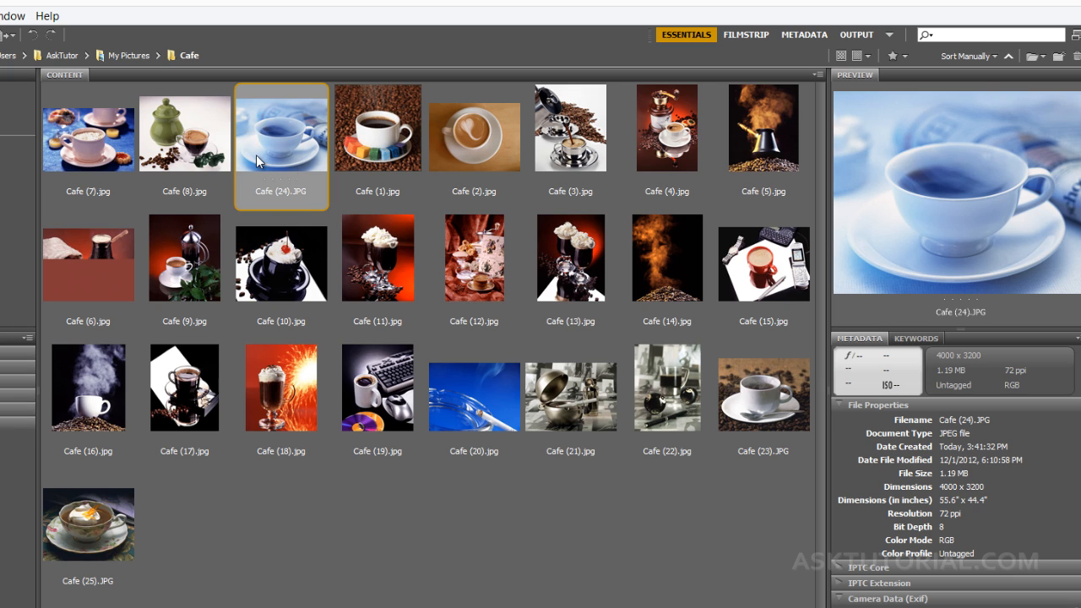
click(997, 57)
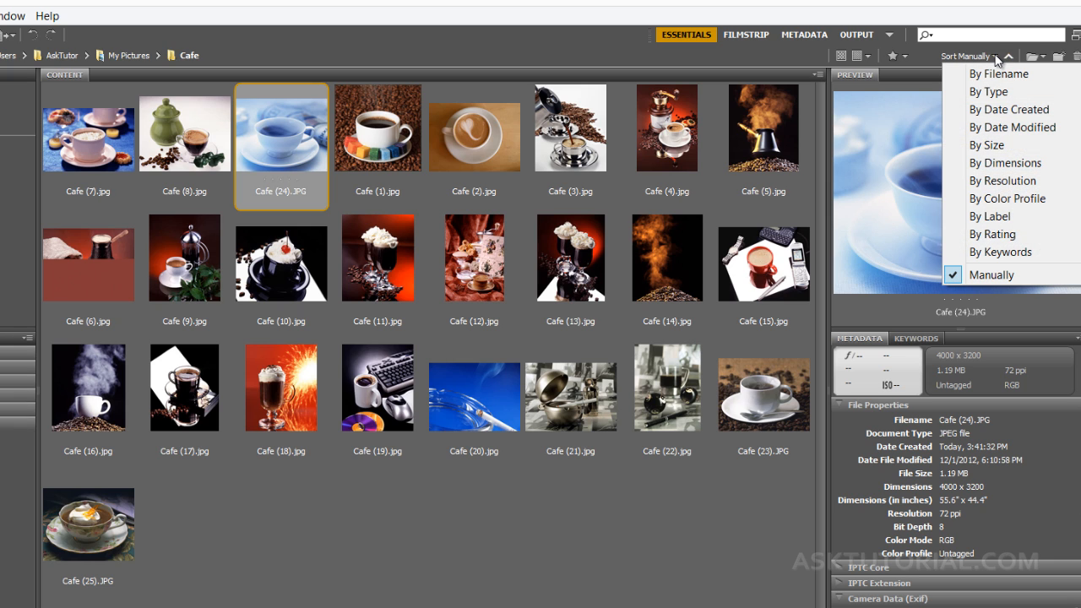
click(986, 273)
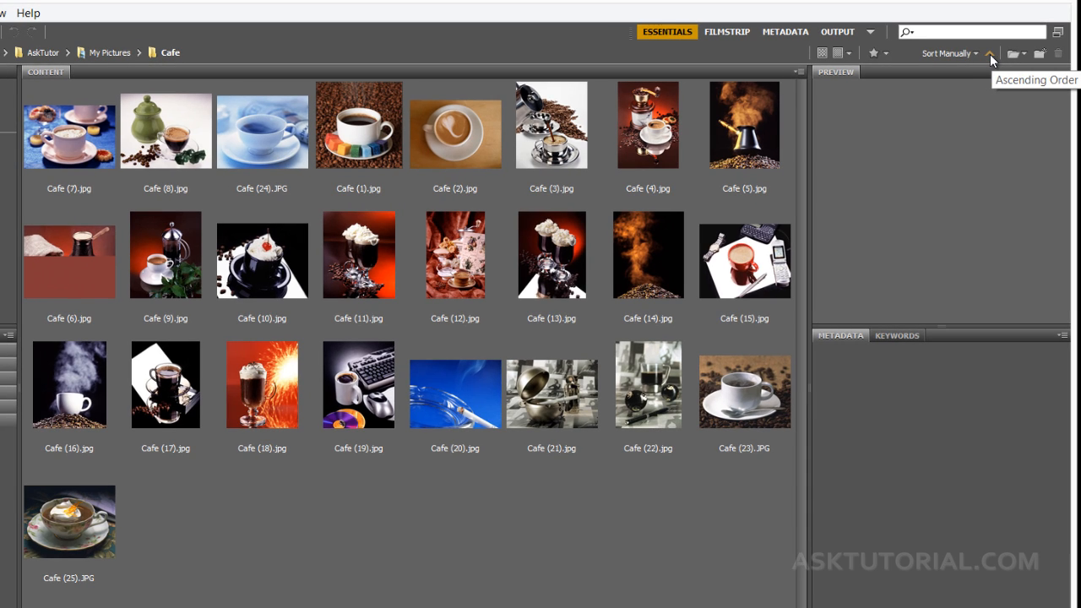
Reverse the manual sort to descending, restore ascending order, and sort the Cafe photos by filename
click(990, 54)
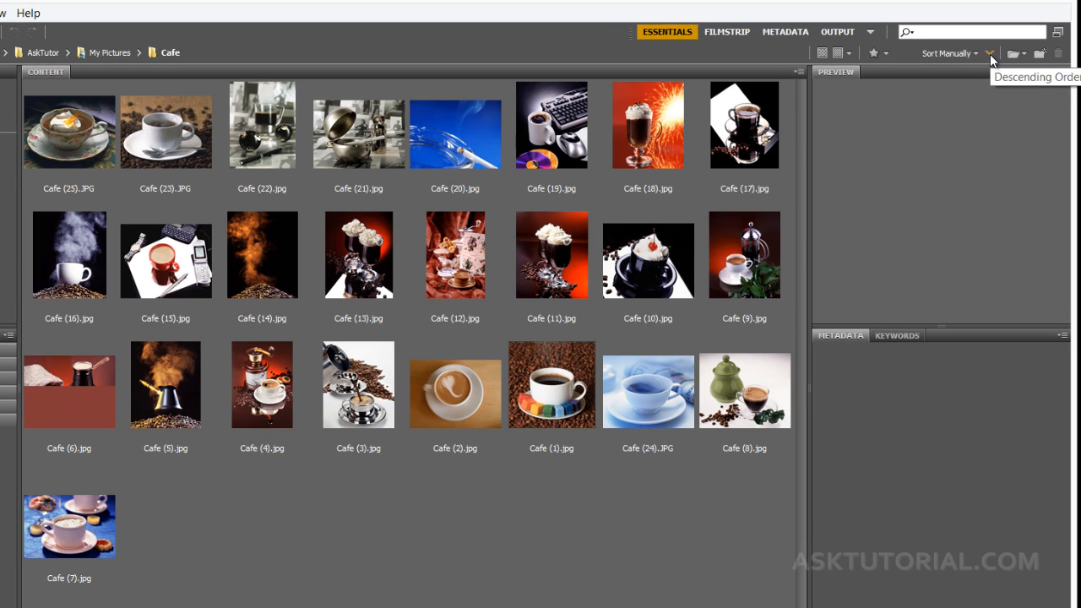
click(989, 54)
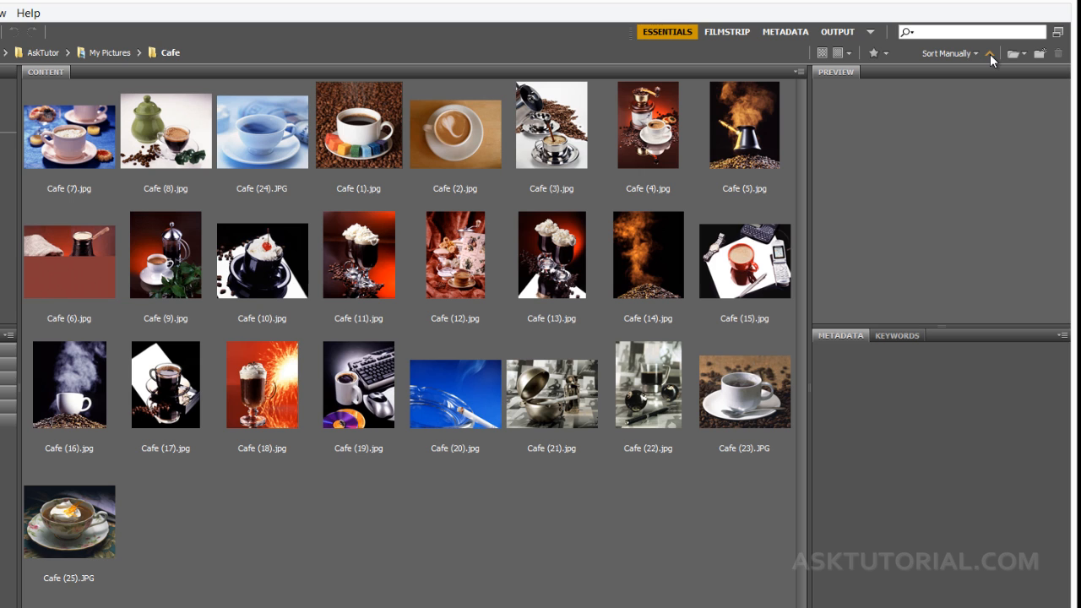
click(977, 52)
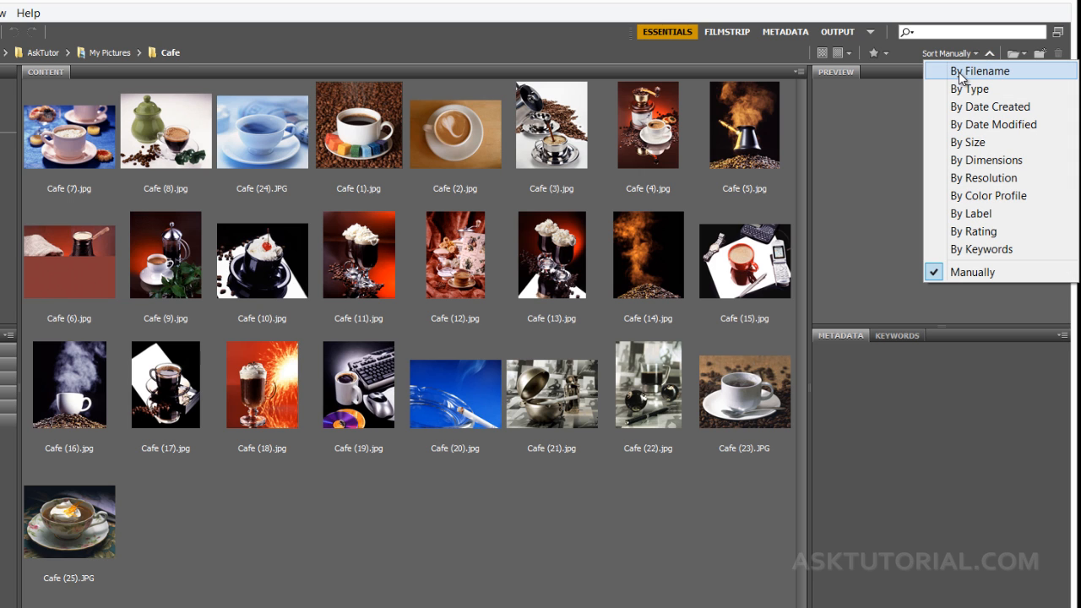
click(988, 73)
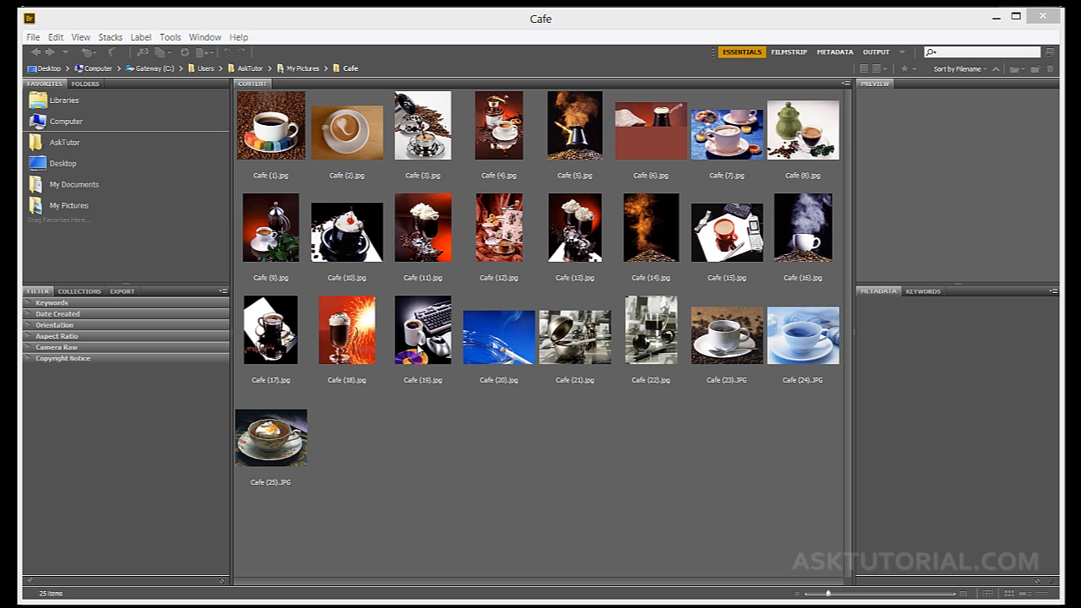
Select all the Cafe photos with a selection marquee, and clear the selection
click(266, 518)
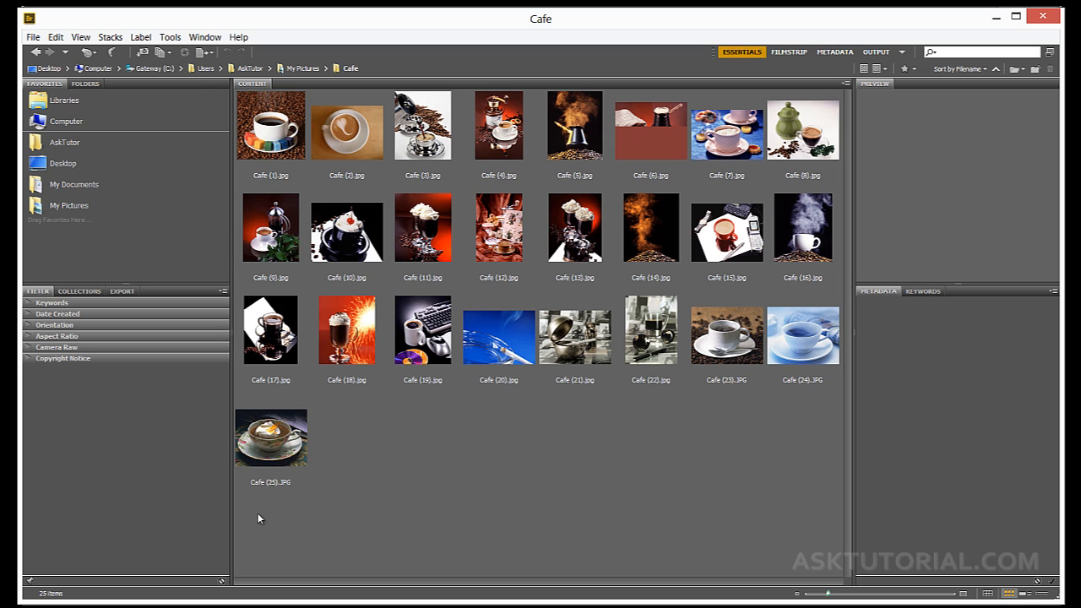
drag(257, 513, 809, 125)
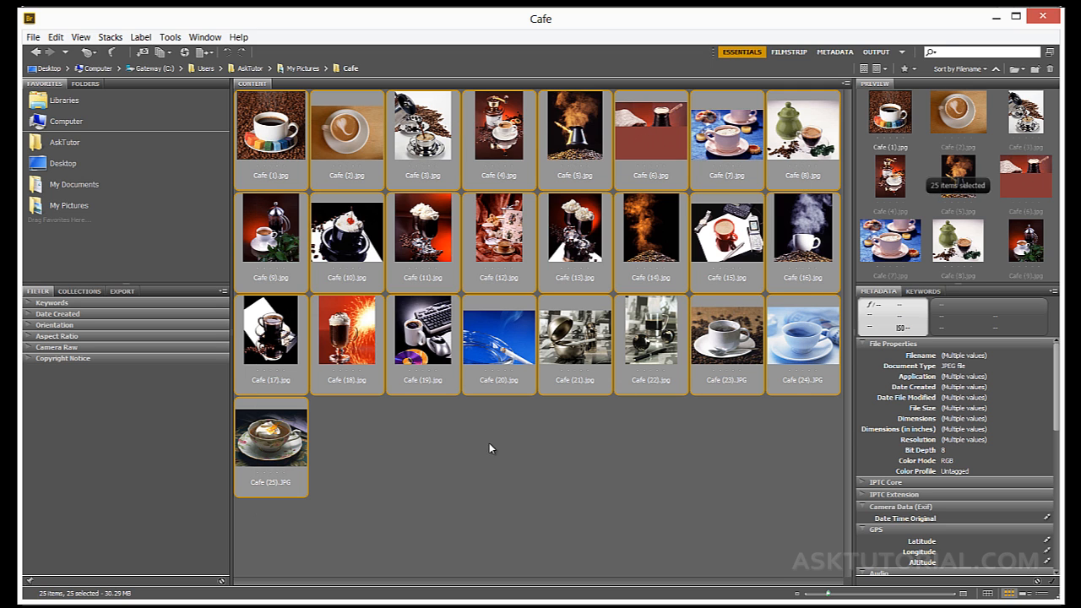
click(518, 454)
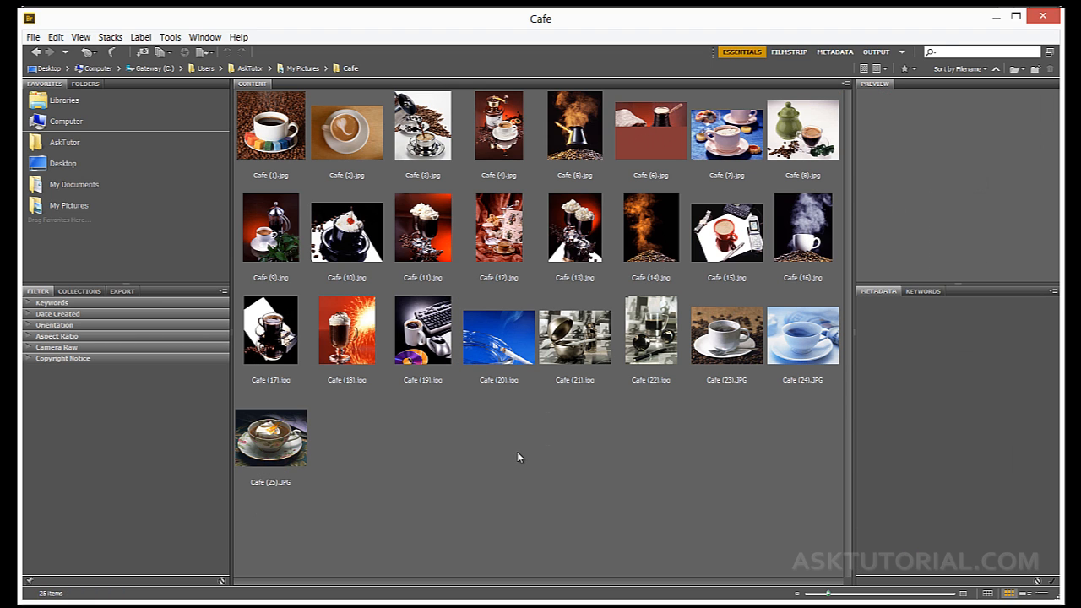
Select the continuous range from Cafe (1).jpg to Cafe (16).jpg, and clear the selection
click(276, 144)
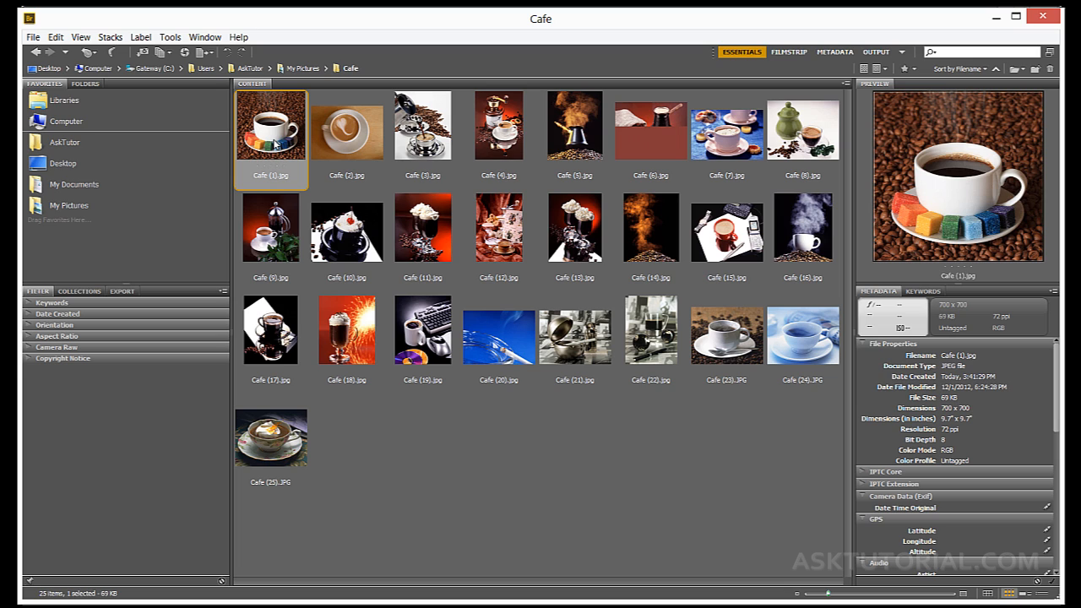
shift+click(809, 252)
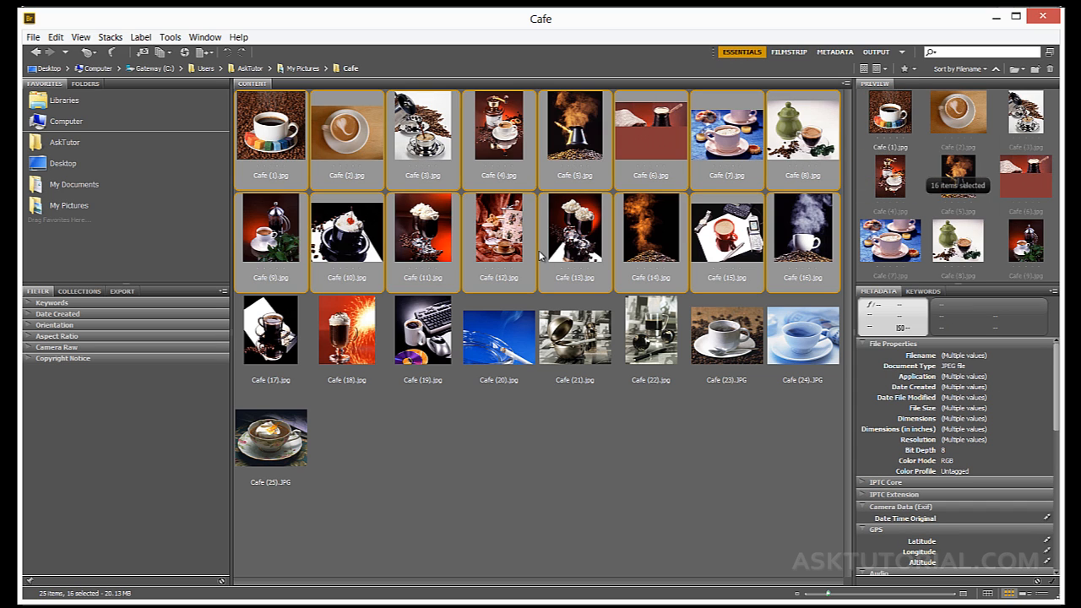
click(575, 444)
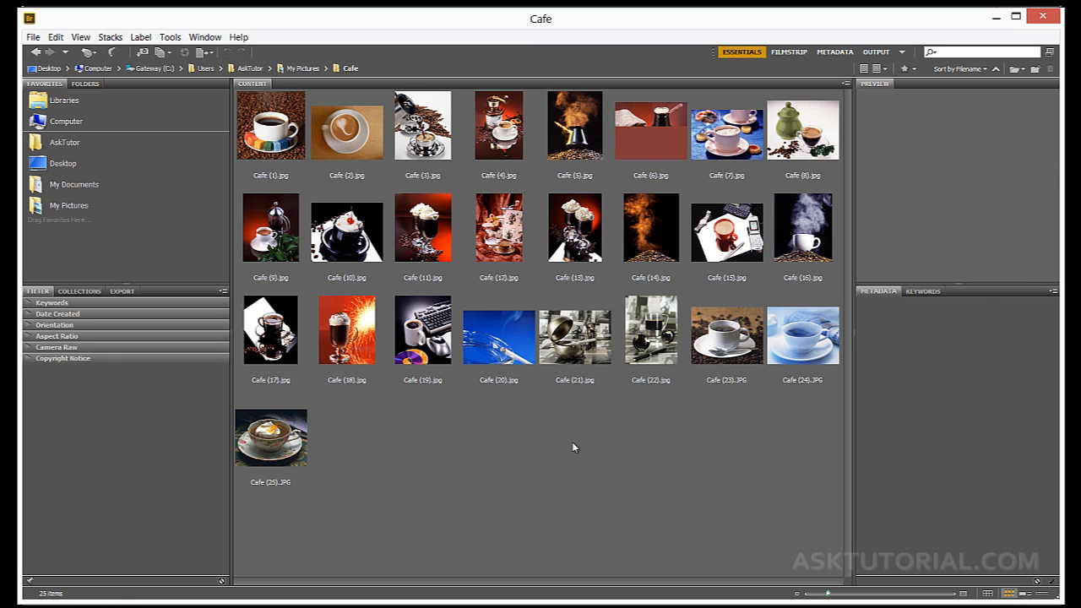
Select the non-adjacent photos Cafe (11), (12), (22), (20), (19), (18) and (17) together, and clear the selection
click(431, 230)
ctrl+click(499, 247)
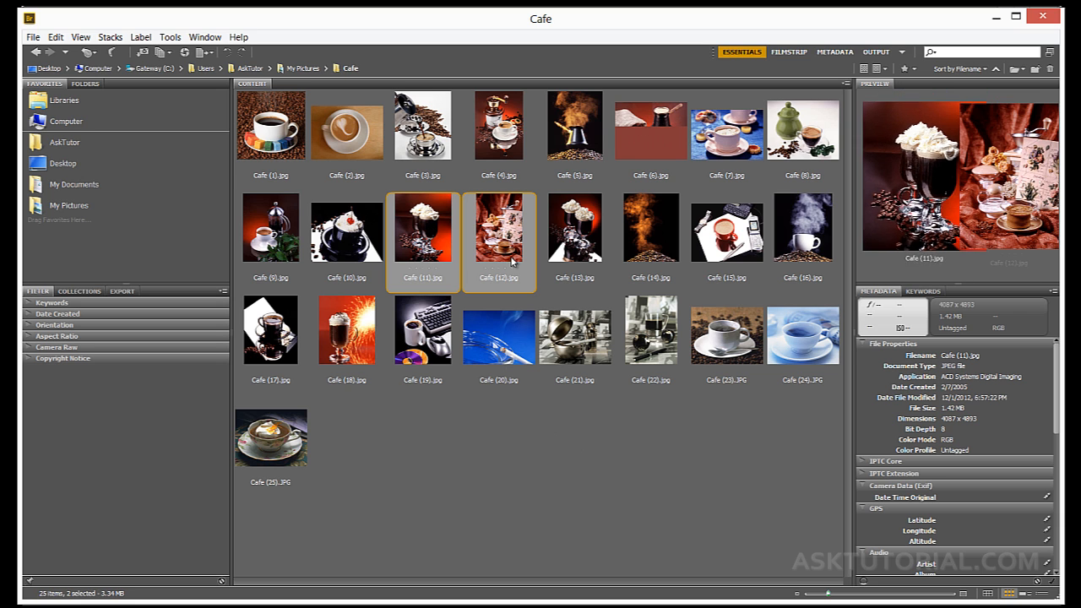
ctrl+click(632, 322)
ctrl+click(521, 322)
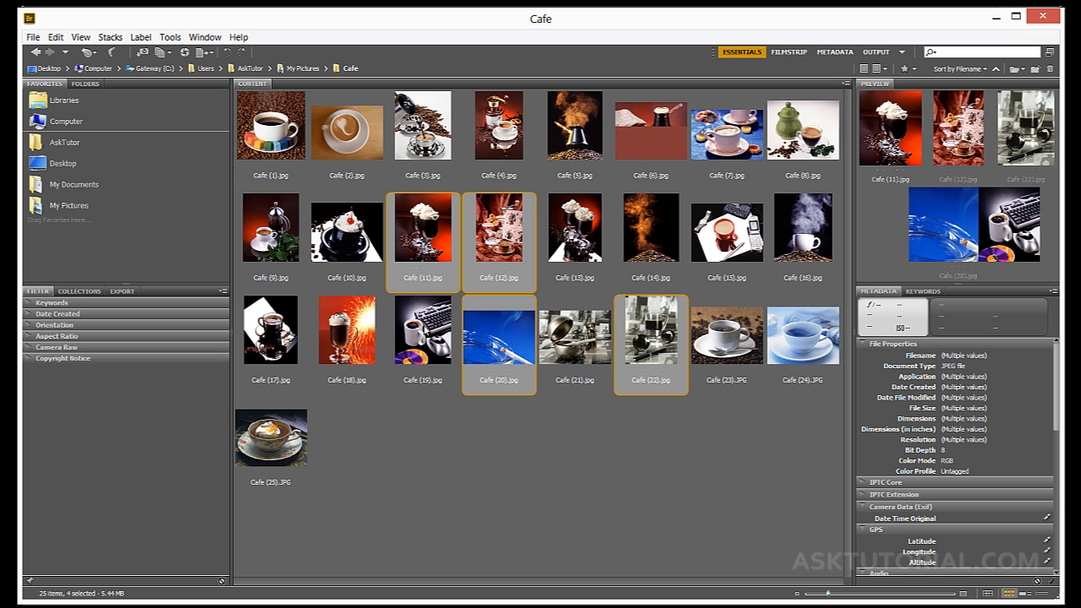
ctrl+click(420, 329)
ctrl+click(326, 328)
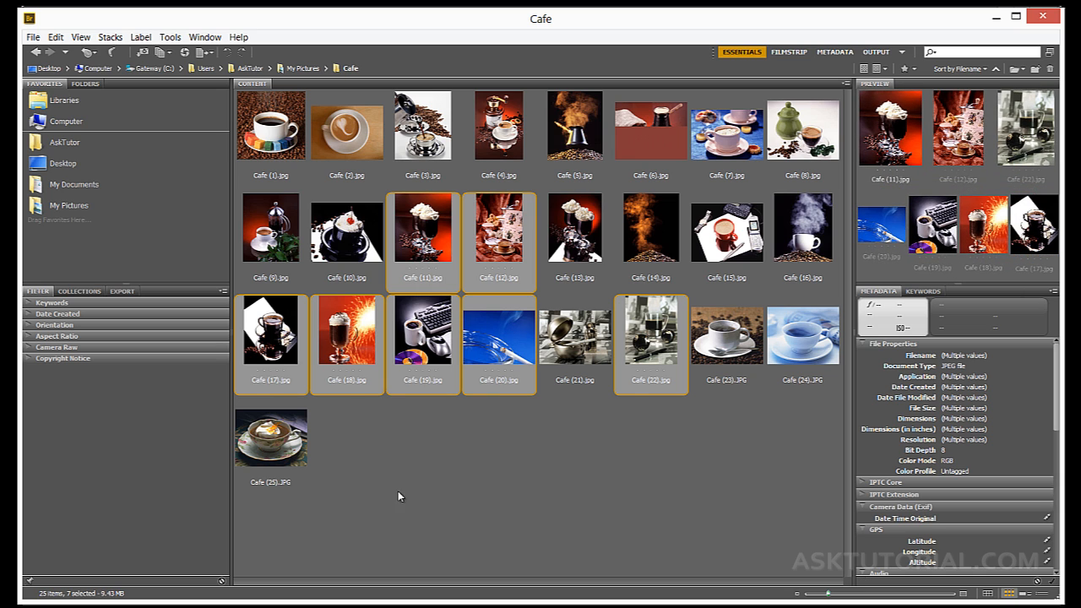
click(372, 512)
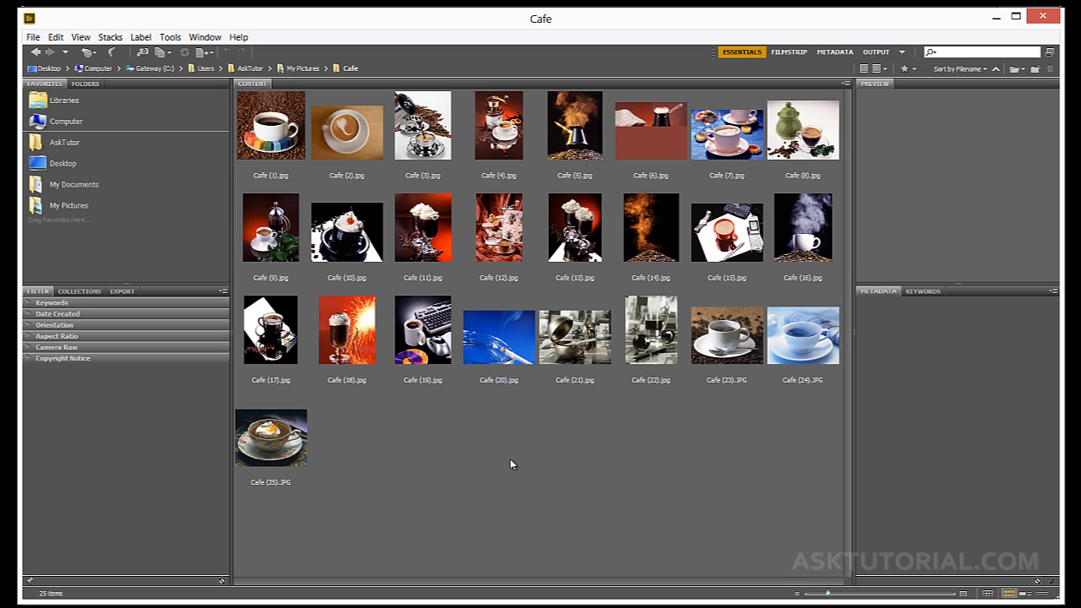
Select all the Cafe photos and open Batch Rename for them
key(ctrl+a)
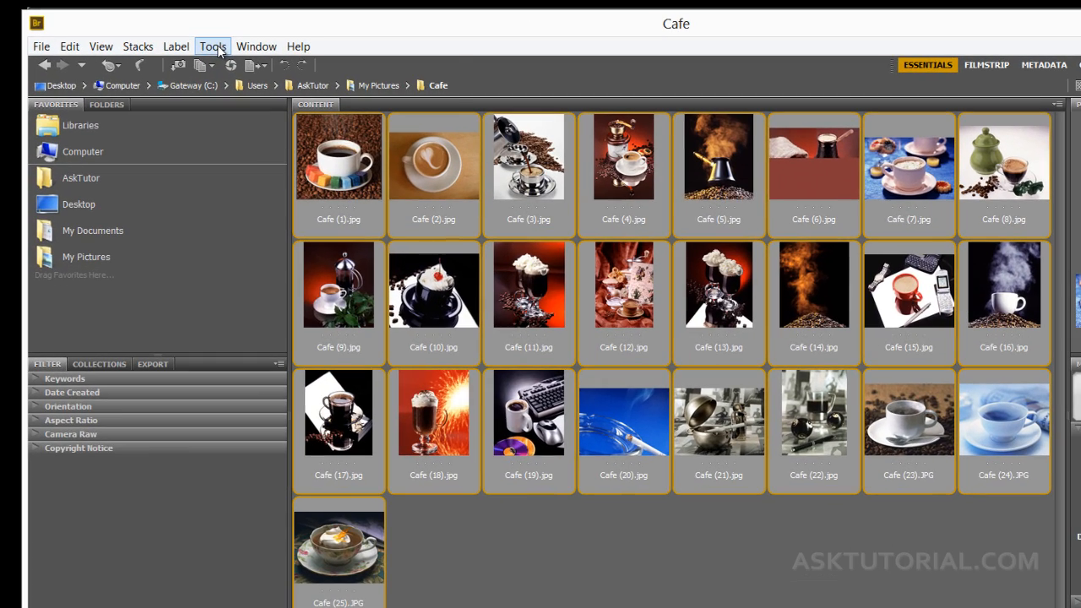
click(213, 47)
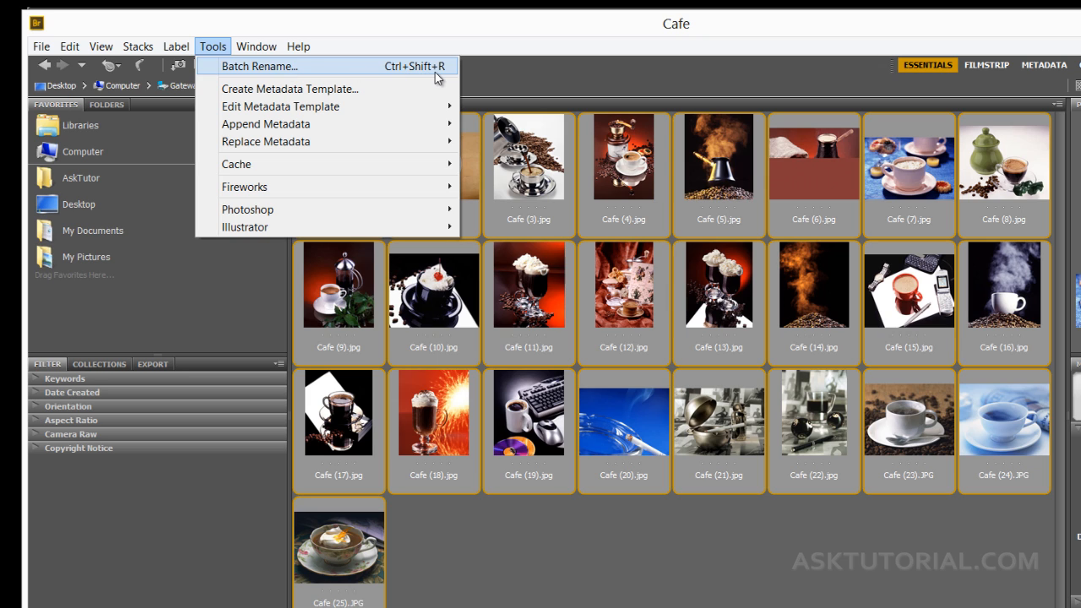
click(374, 65)
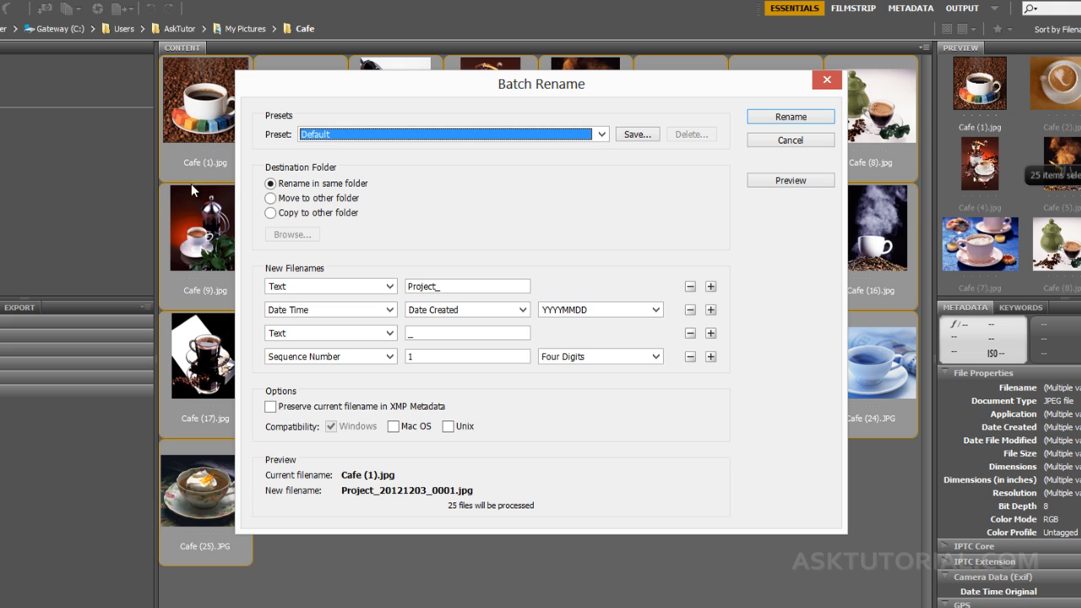
Try the Move to other folder destination and open its folder chooser, and cancel without choosing a folder
click(270, 199)
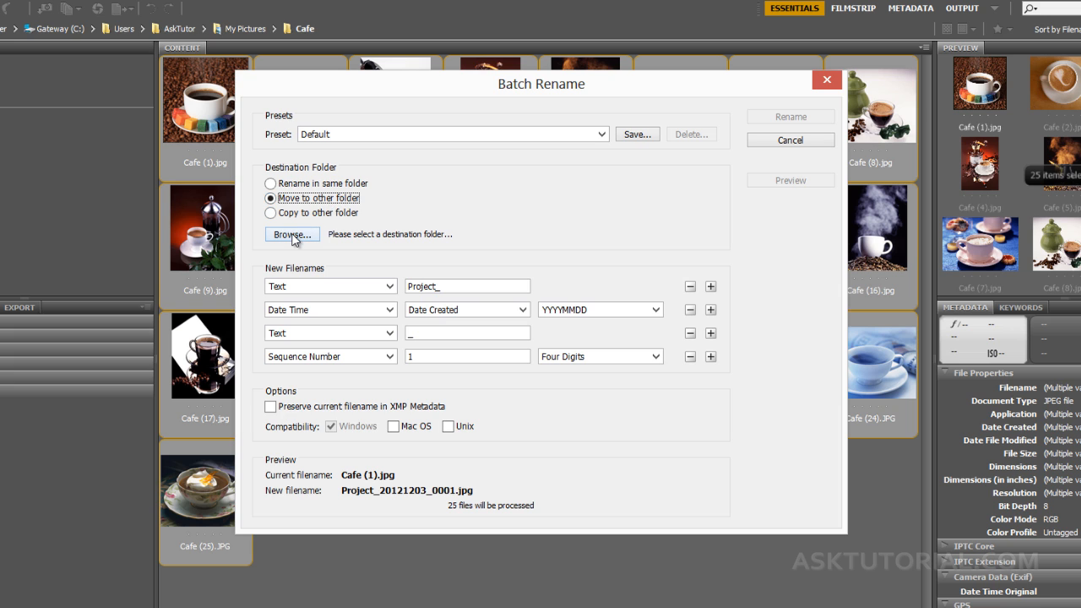
click(291, 235)
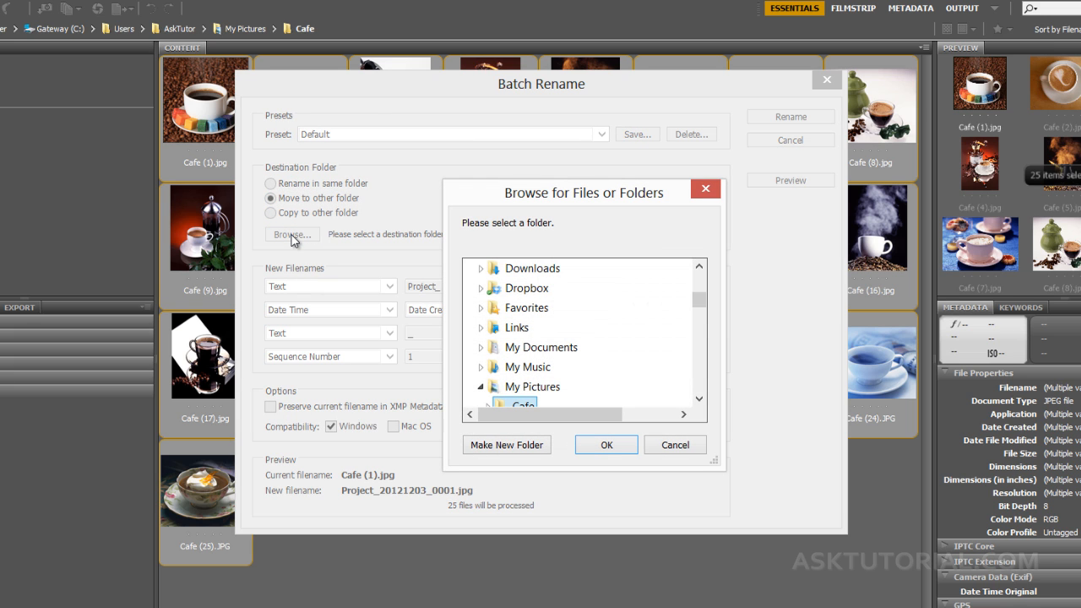
click(706, 190)
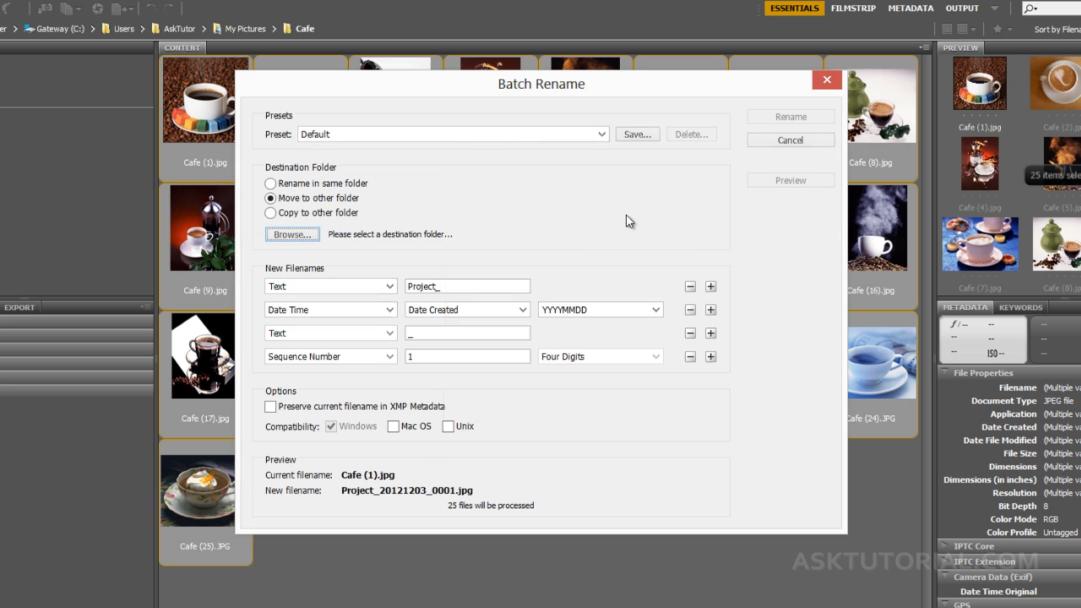
Set the rename destination to Copy to other folder, highlight Desktop in the folder chooser, and cancel the folder choice
click(270, 214)
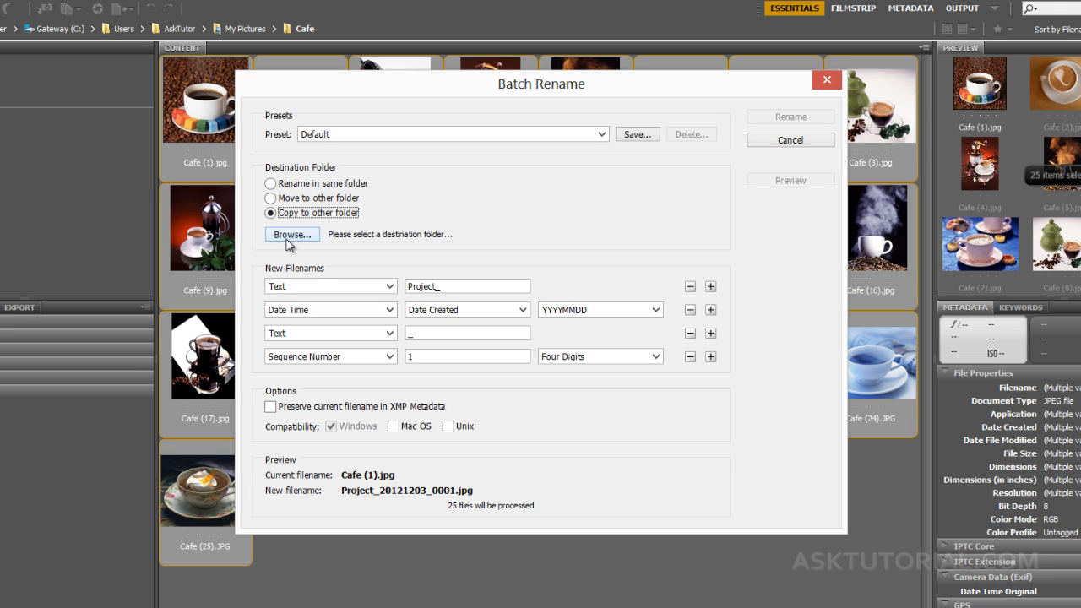
click(288, 235)
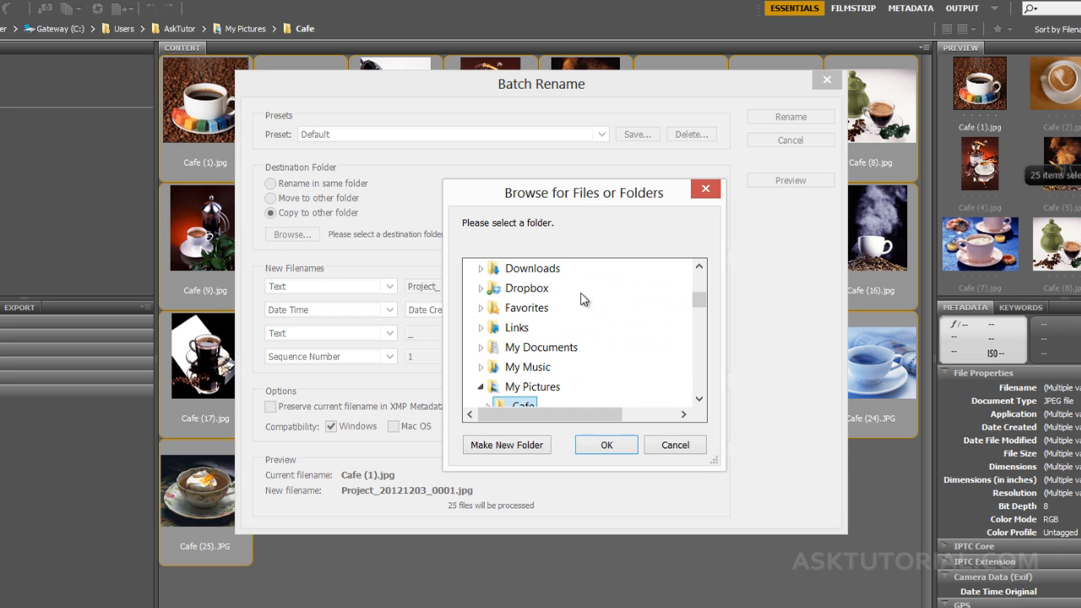
drag(698, 301, 698, 279)
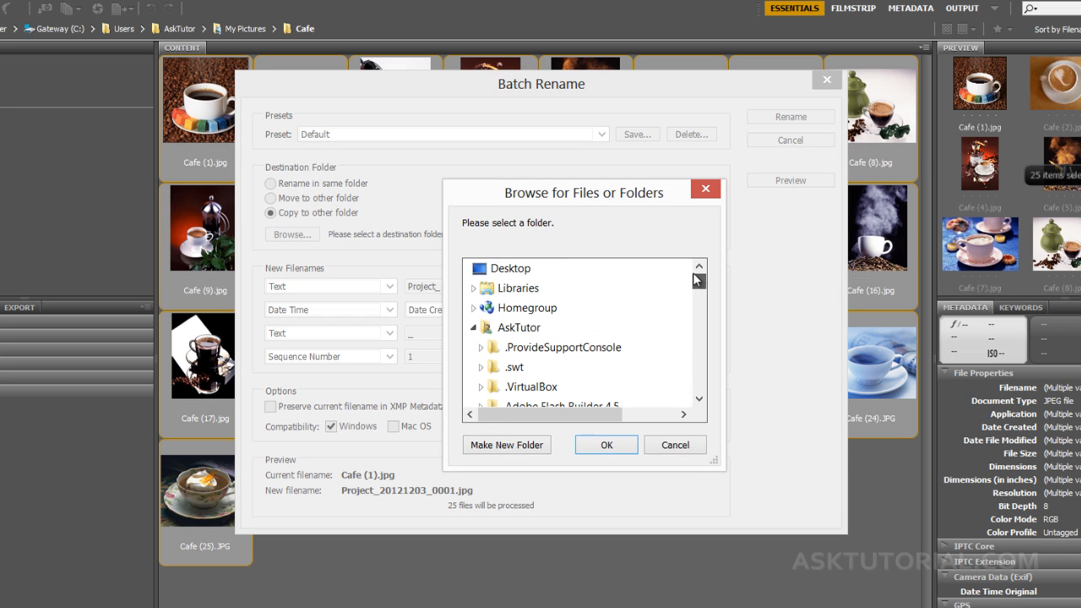
click(528, 273)
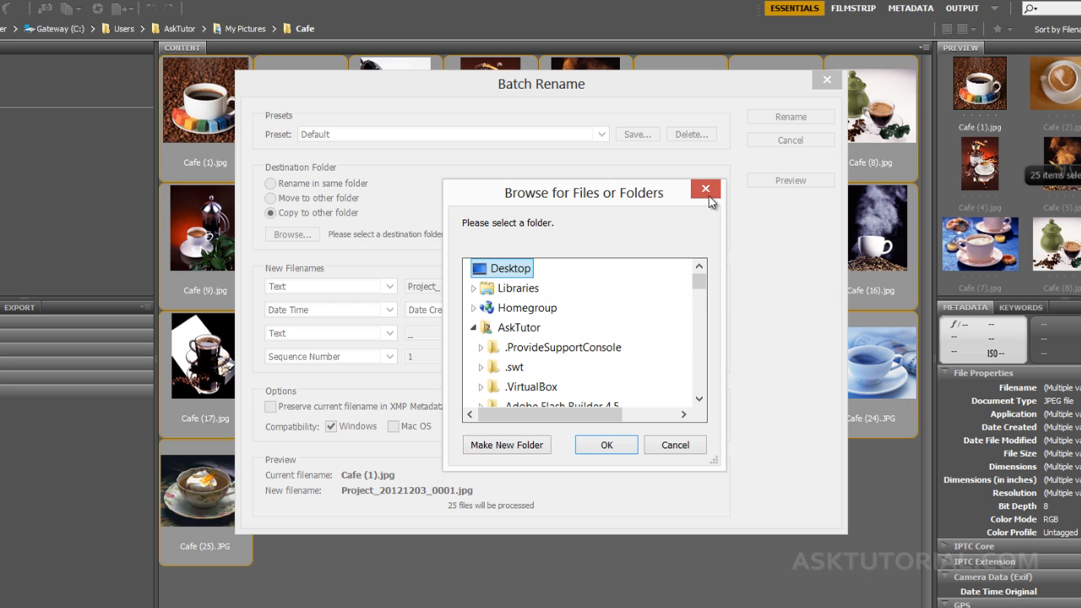
click(706, 189)
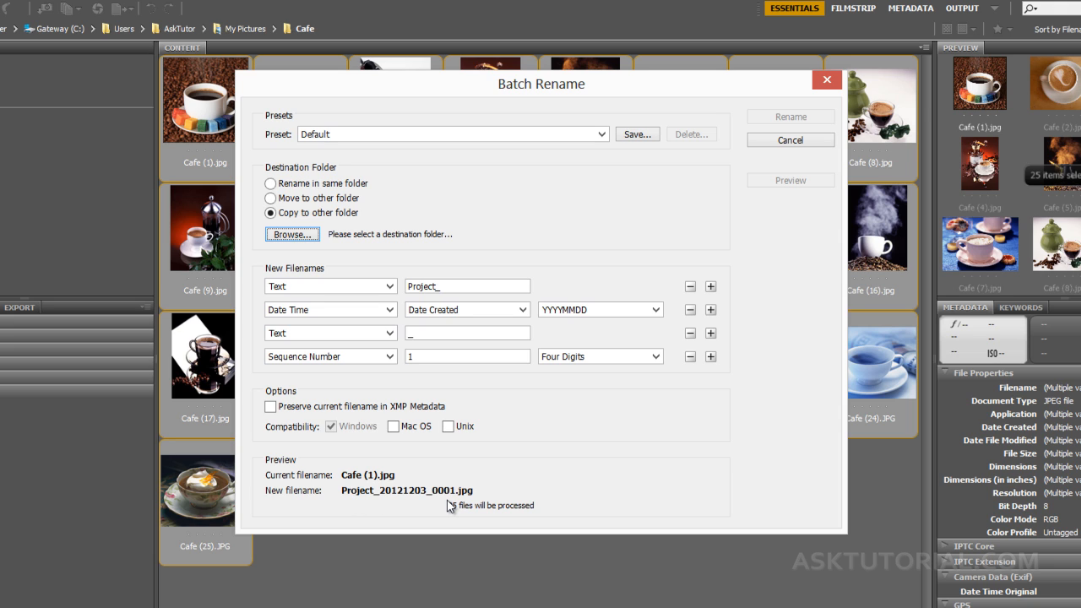
click(389, 310)
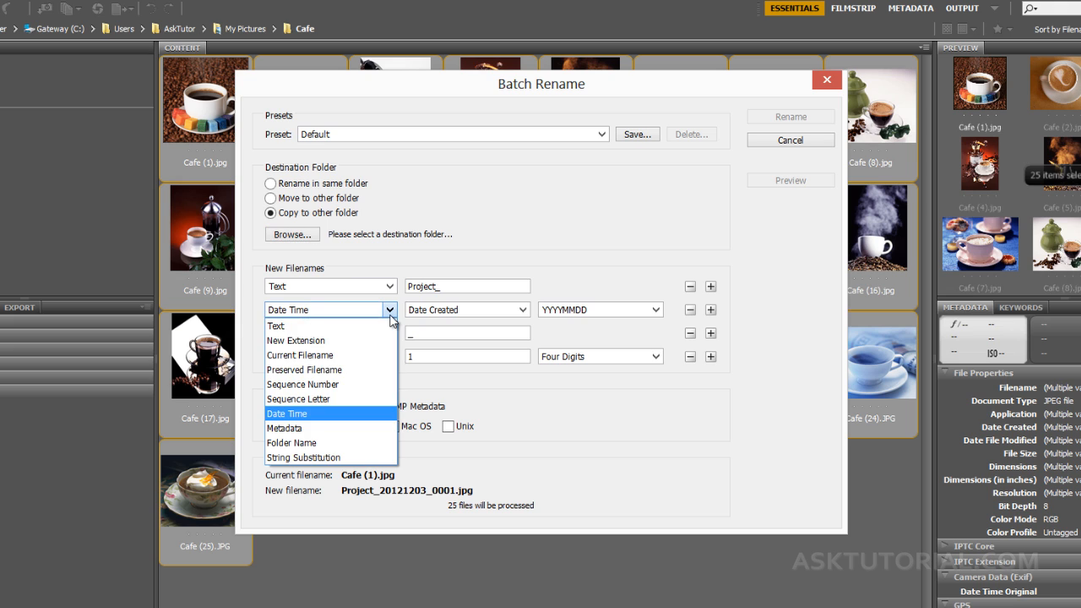
click(410, 379)
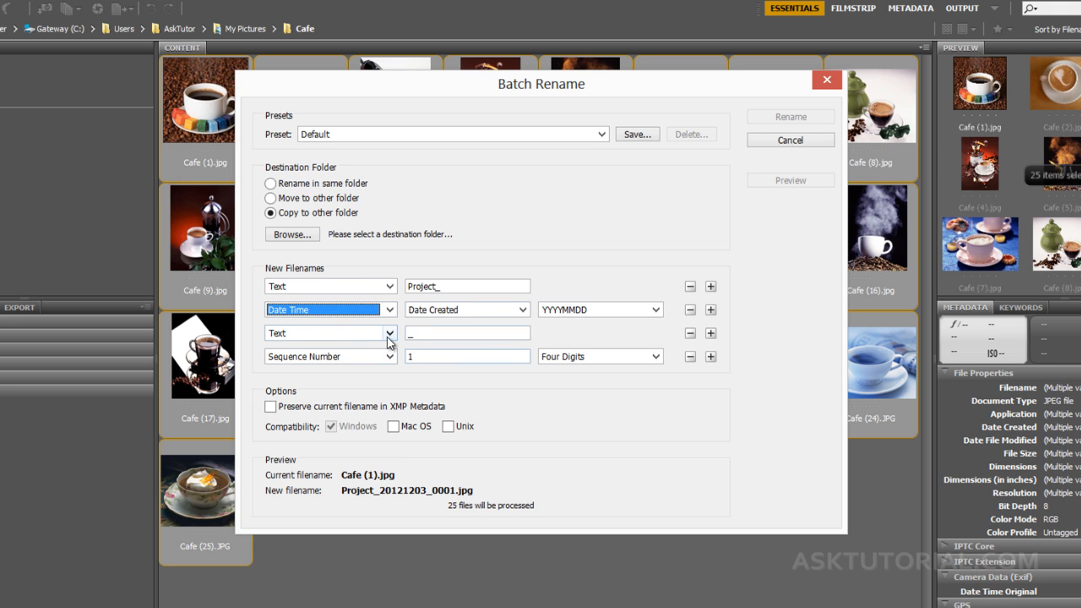
click(390, 333)
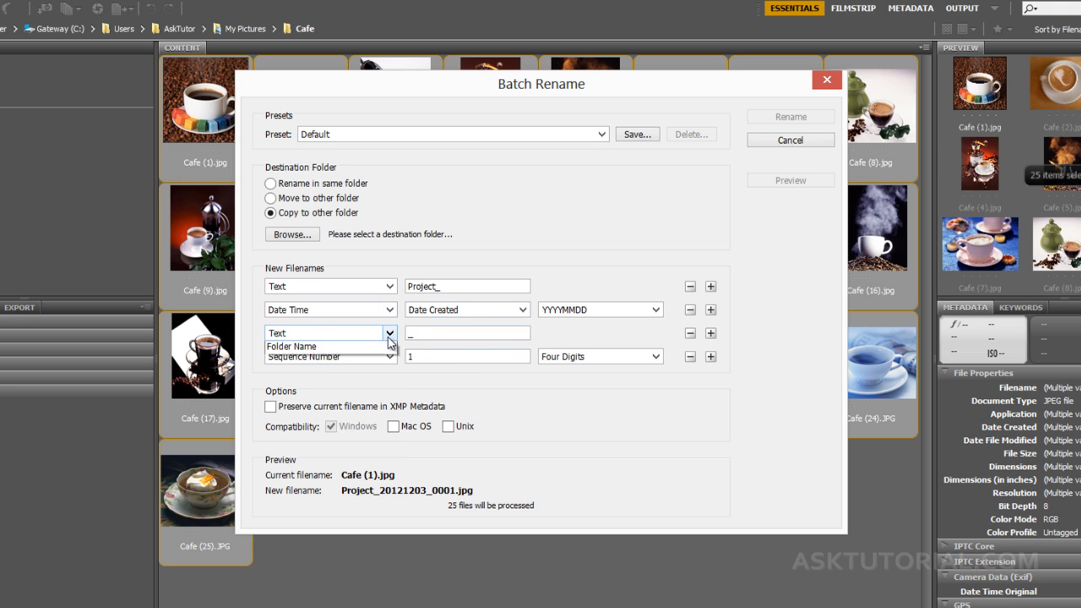
click(432, 371)
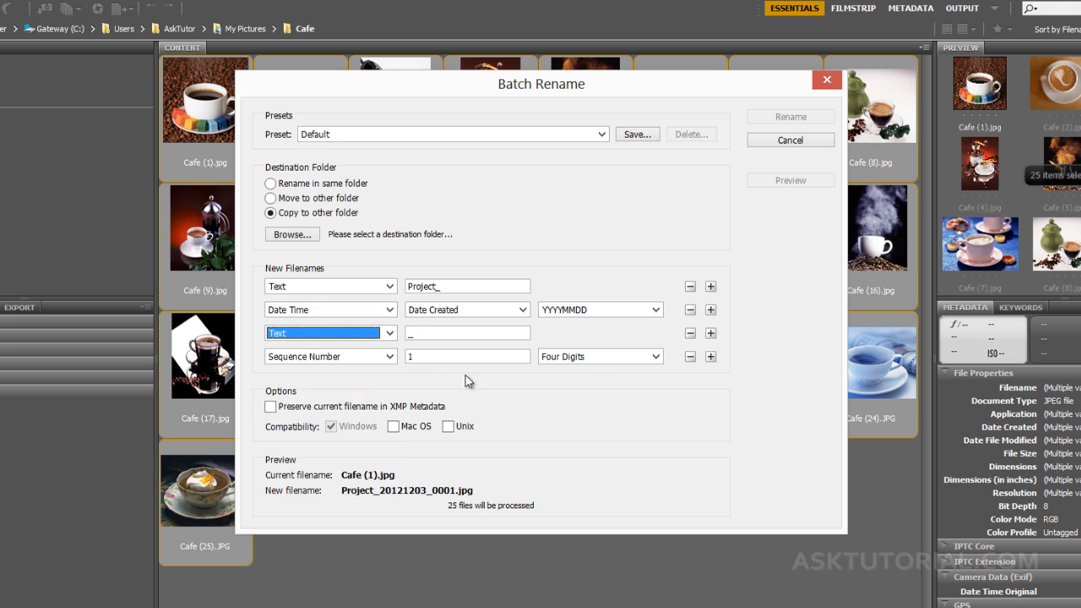
Add and remove an extra text component, and remove the sequence number and underscore components from the new filenames
click(711, 357)
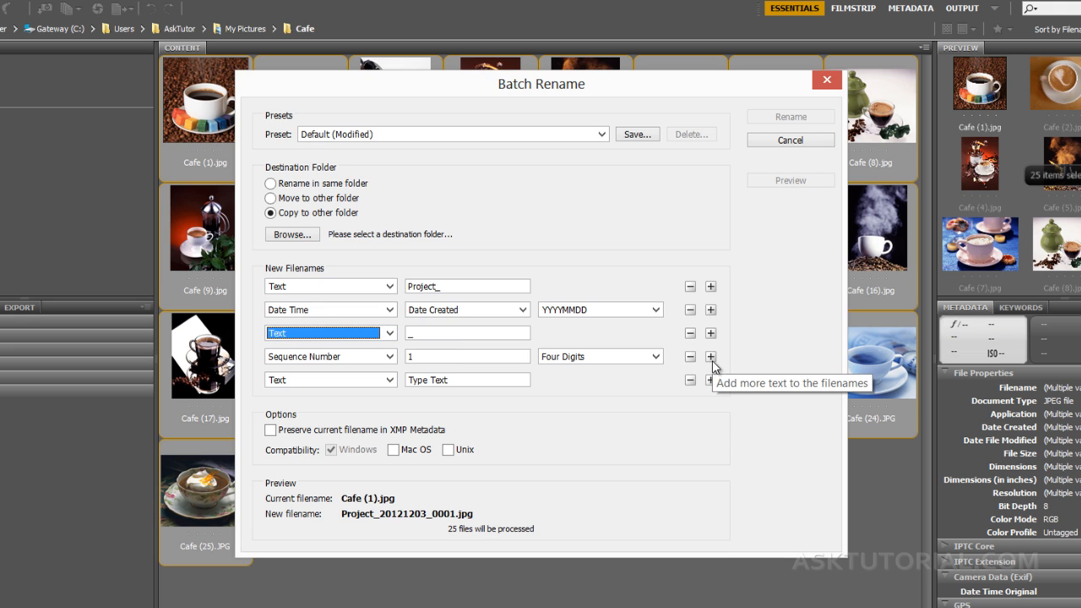
click(690, 380)
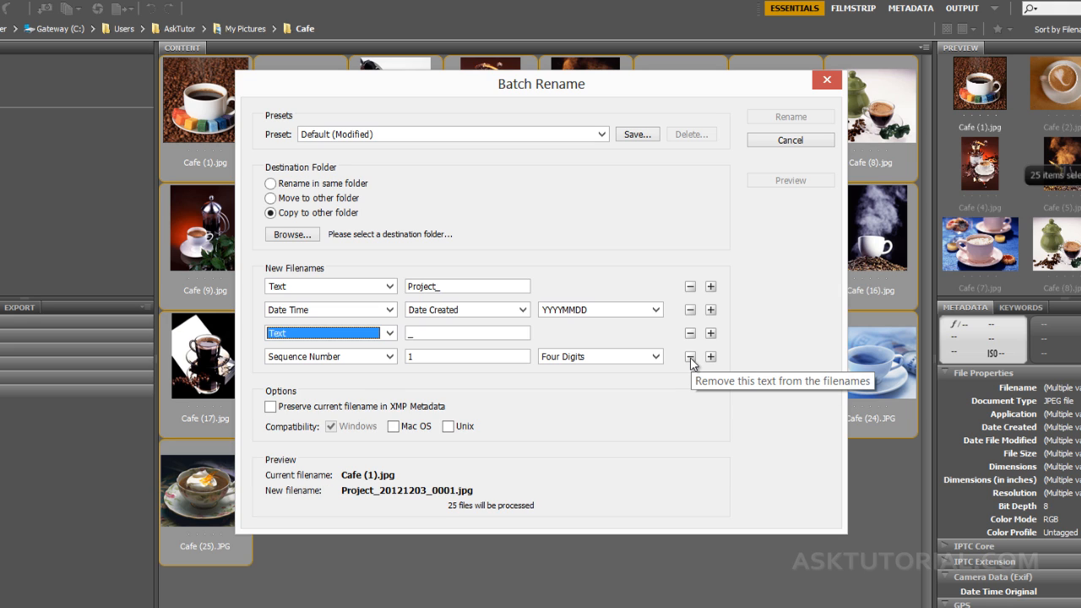
click(690, 357)
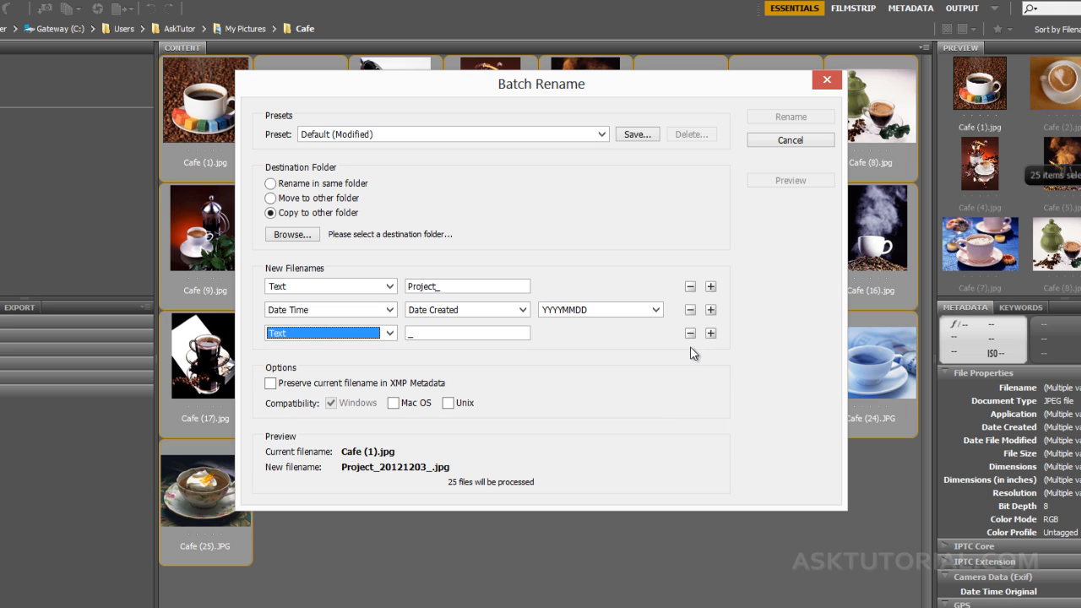
click(690, 333)
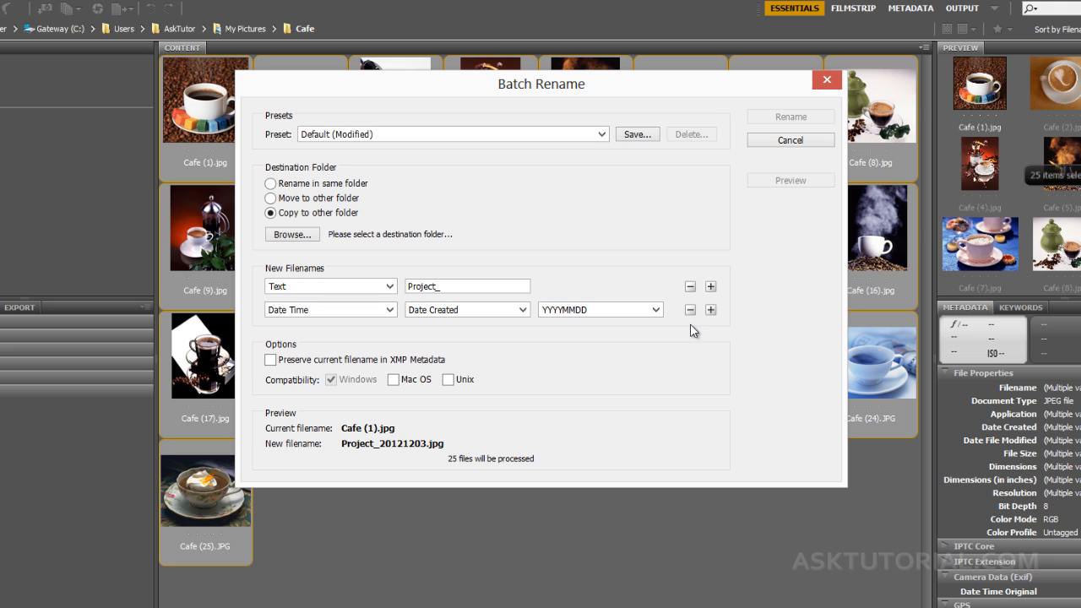
Change the new filenames' Date Time component to a sequence number
click(389, 311)
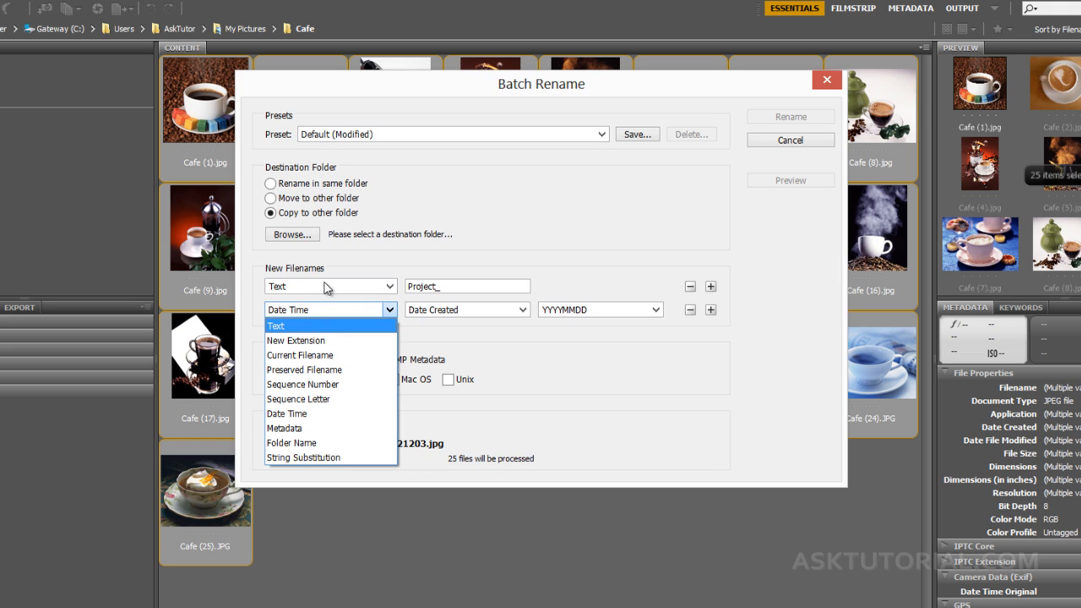
click(288, 387)
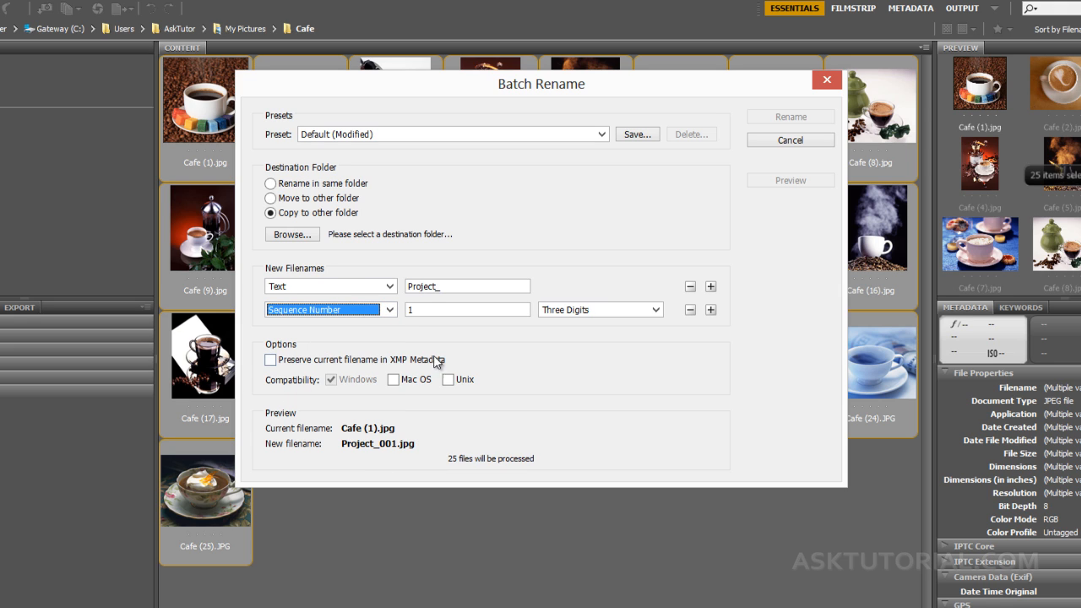
Set the sequence number in the new filenames to Two Digits, keeping the Project_ text before it
click(415, 313)
double_click(415, 312)
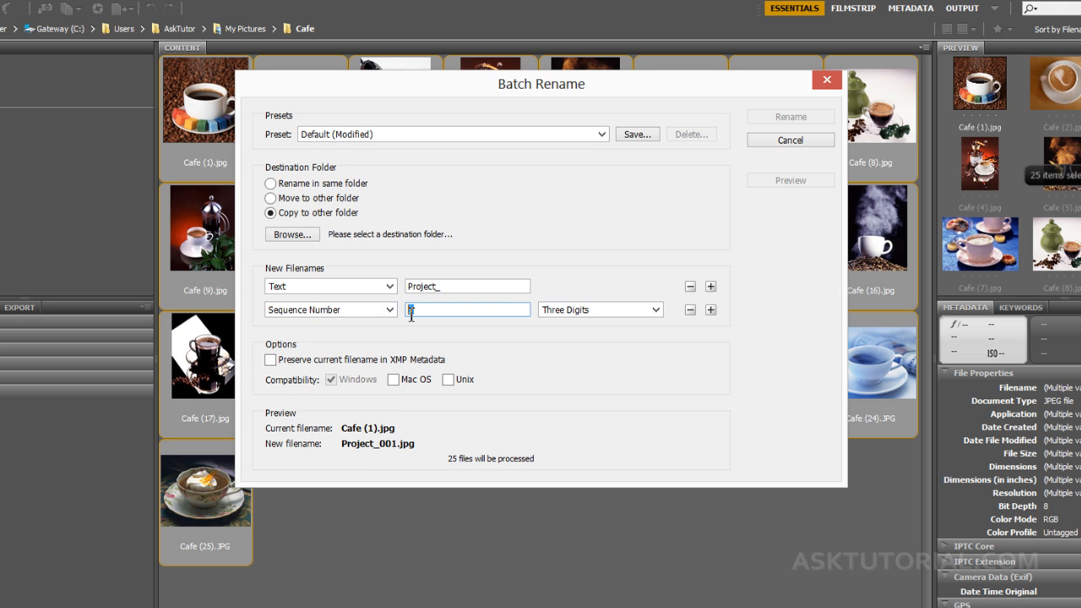
click(657, 311)
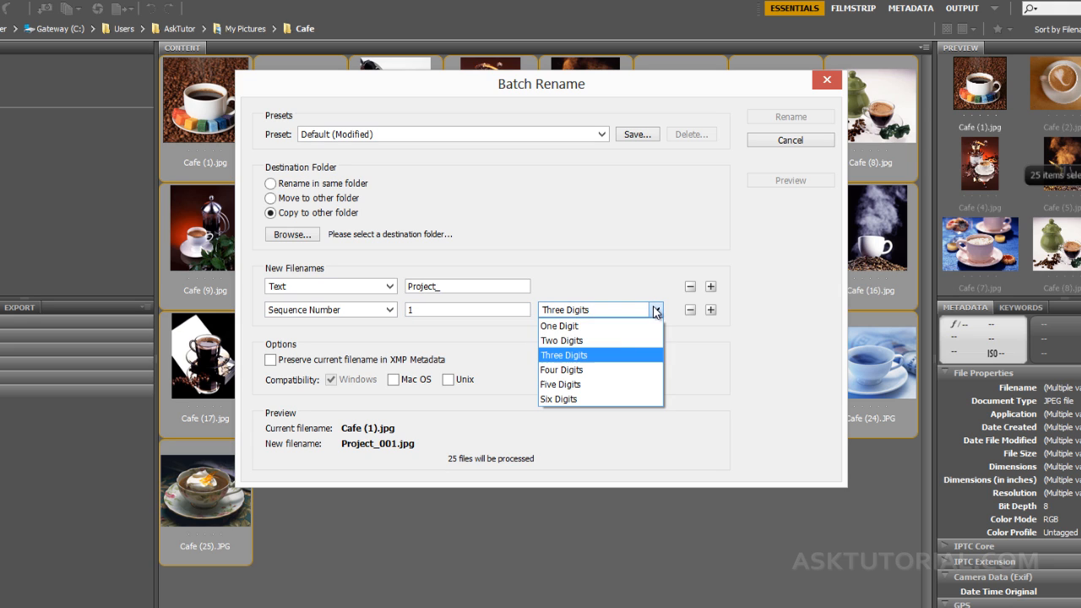
click(614, 341)
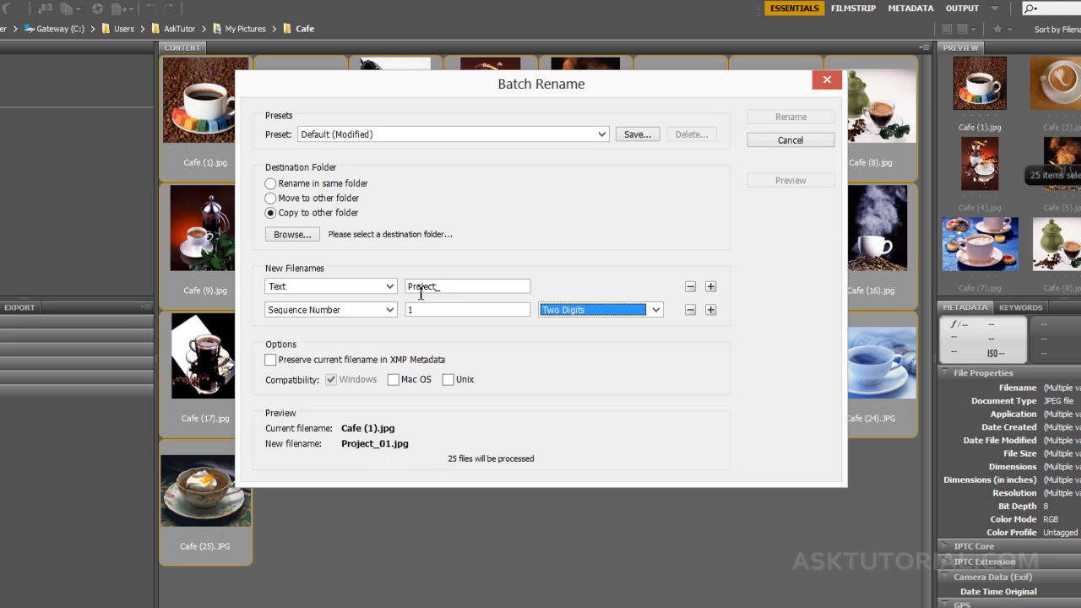
drag(442, 288, 400, 288)
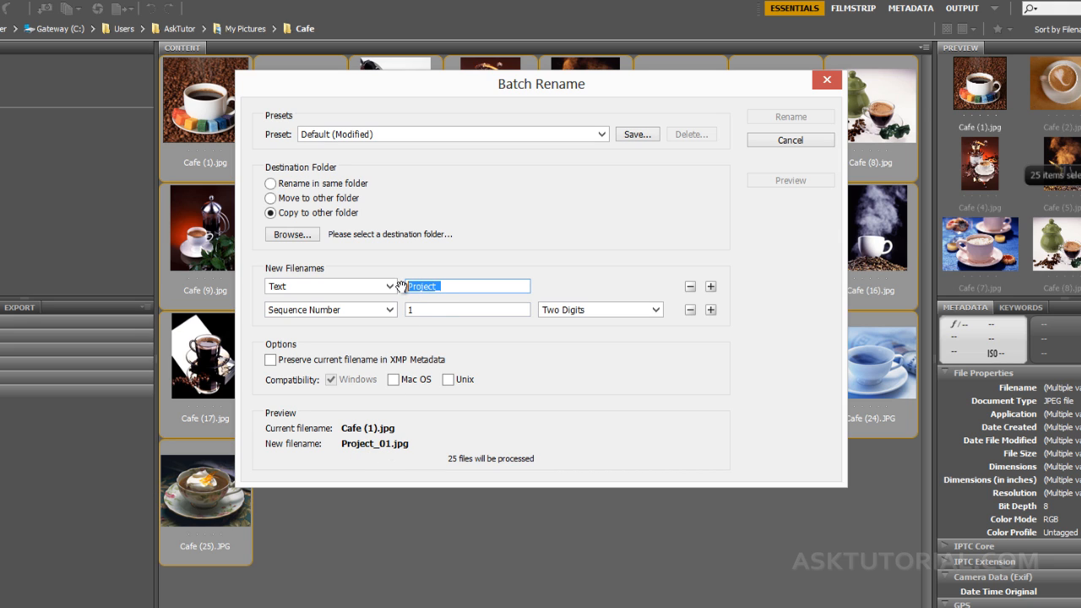
click(449, 287)
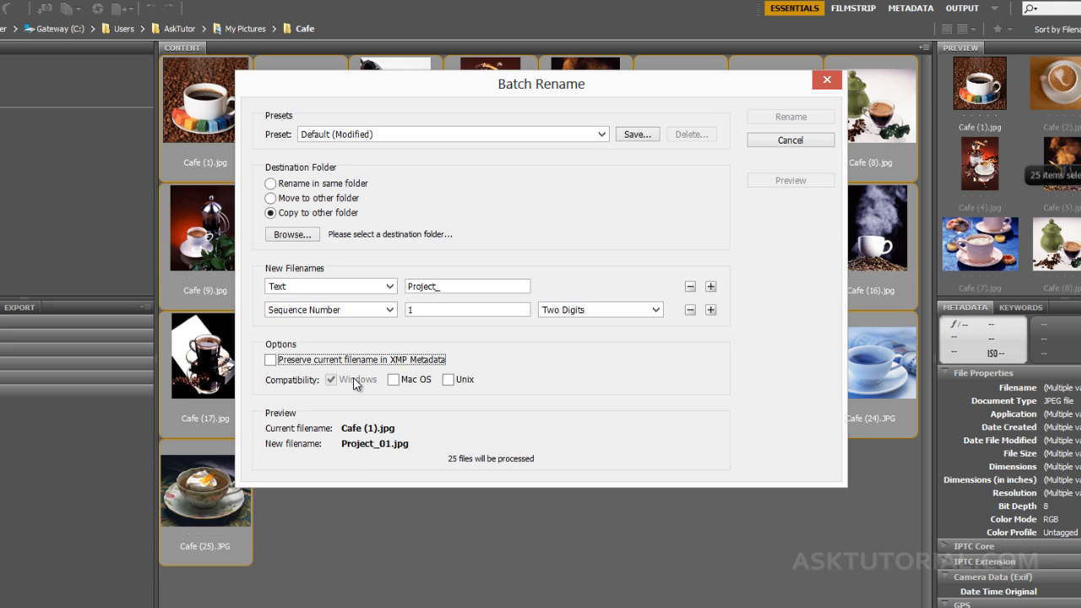
Set the destination to Rename in same folder and save the rename settings as a preset named Simple
click(314, 213)
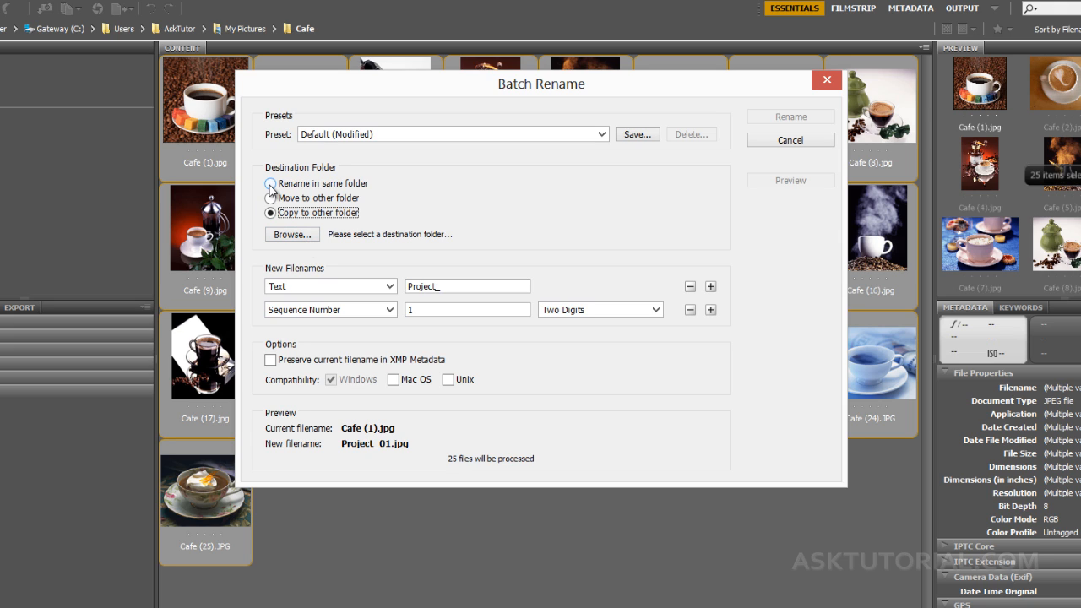
click(270, 185)
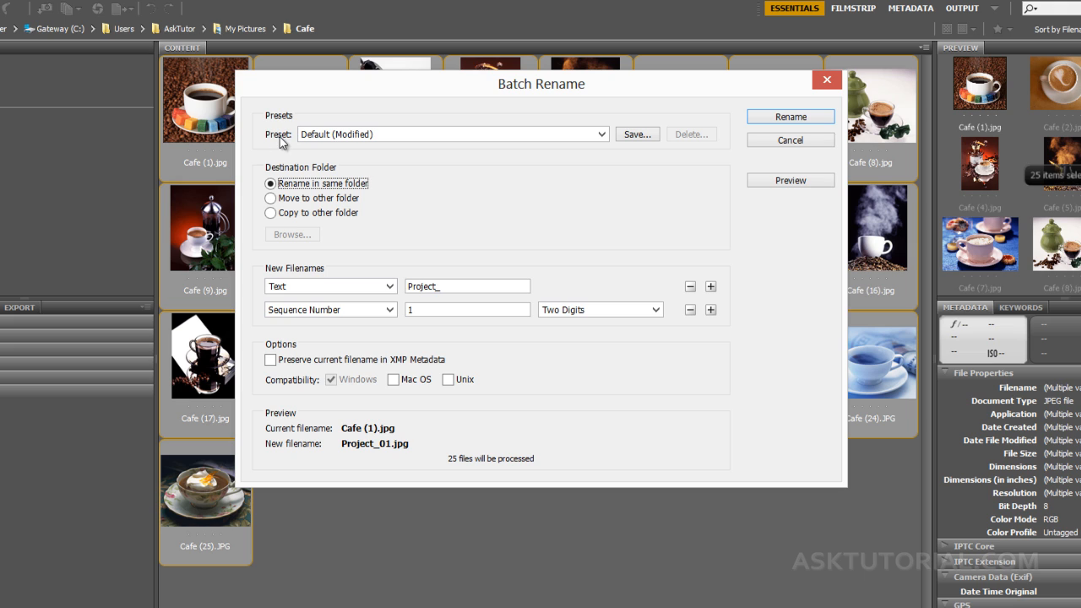
click(637, 135)
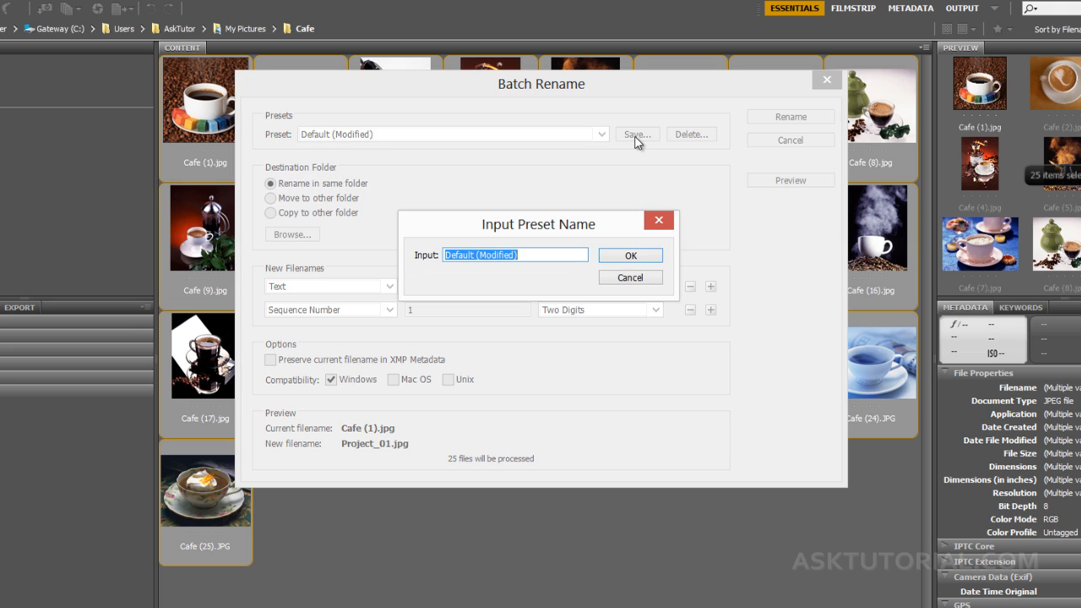
text(Simple)
click(627, 258)
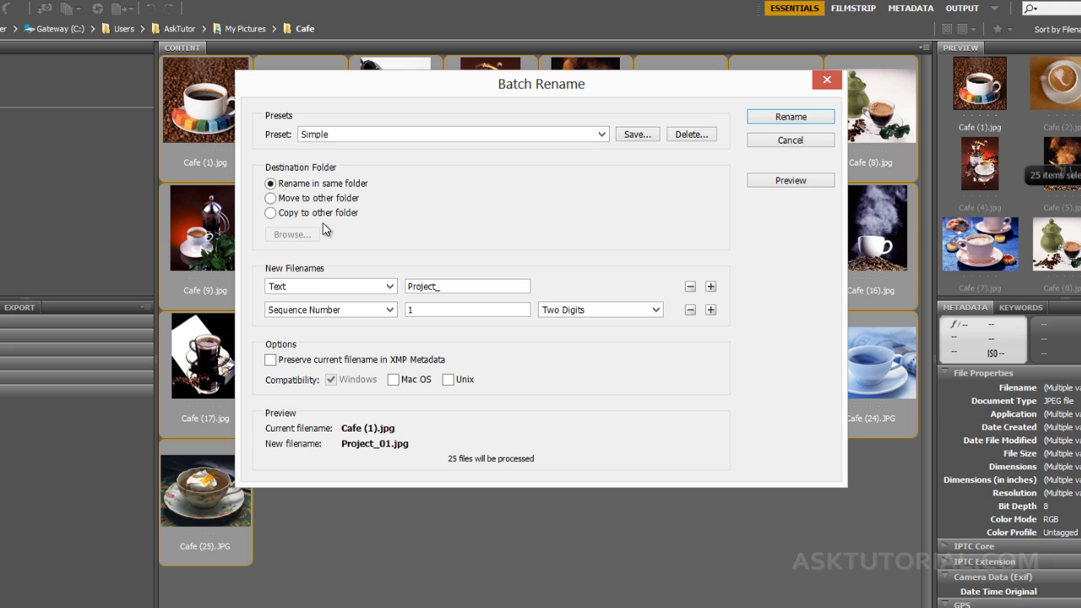
Compare the Simple preset with the Default preset, and cancel the batch rename with Simple selected
click(602, 133)
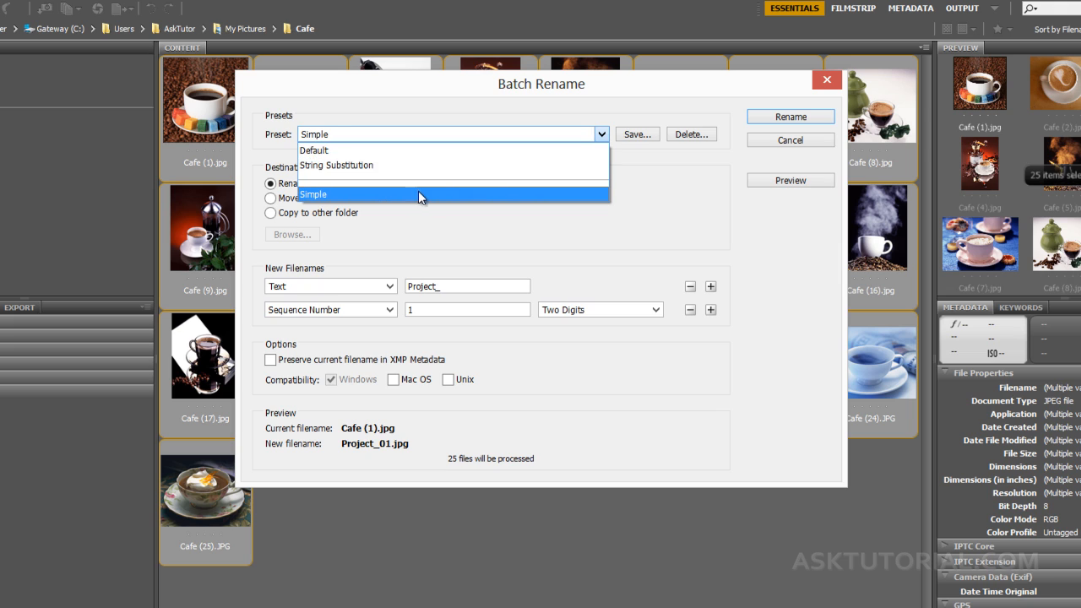
click(369, 218)
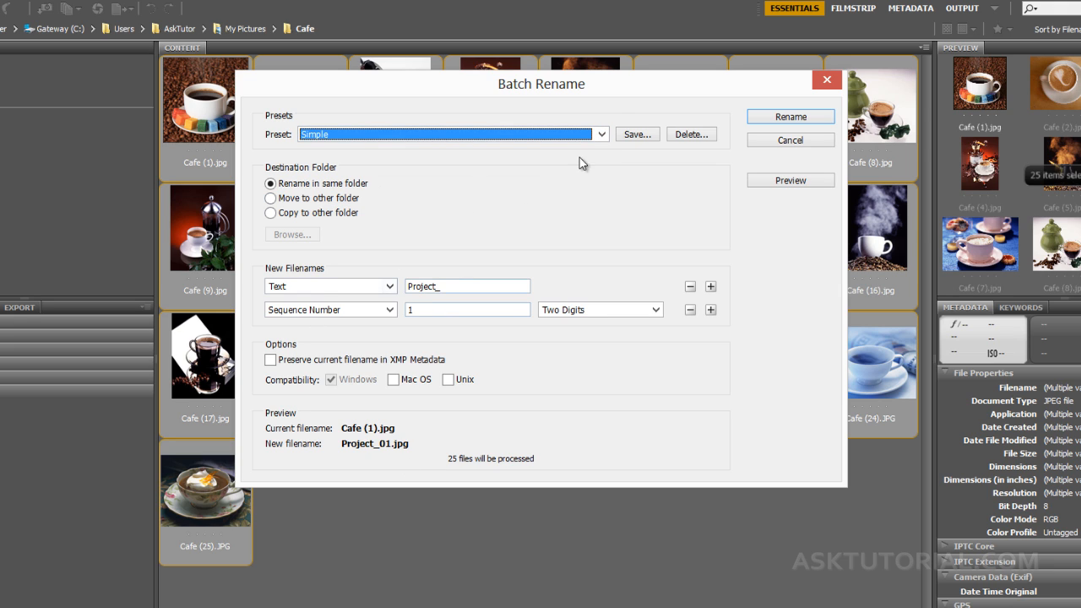
click(602, 135)
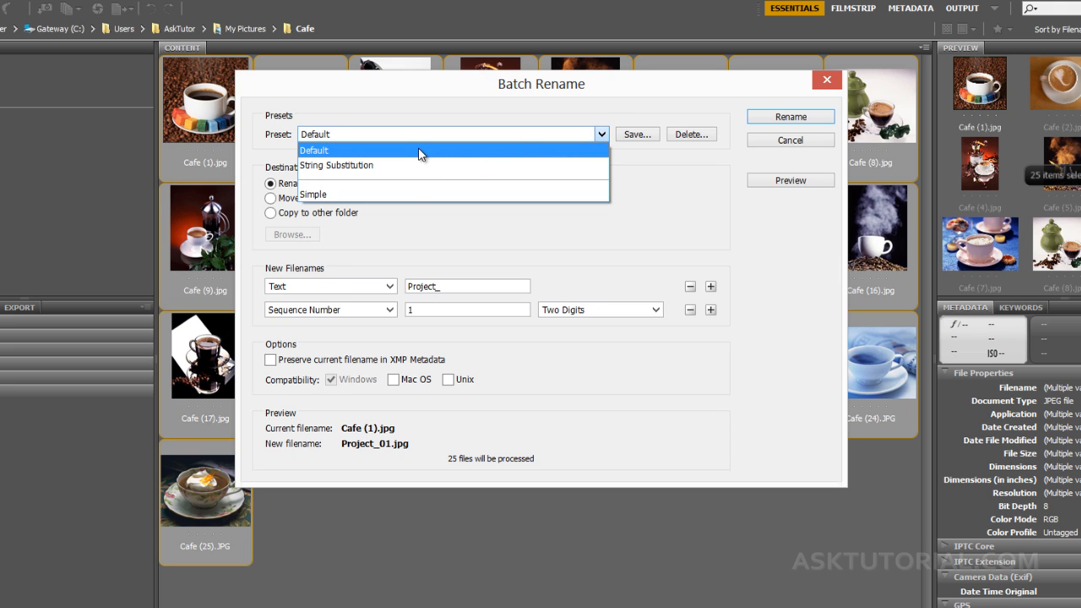
click(420, 152)
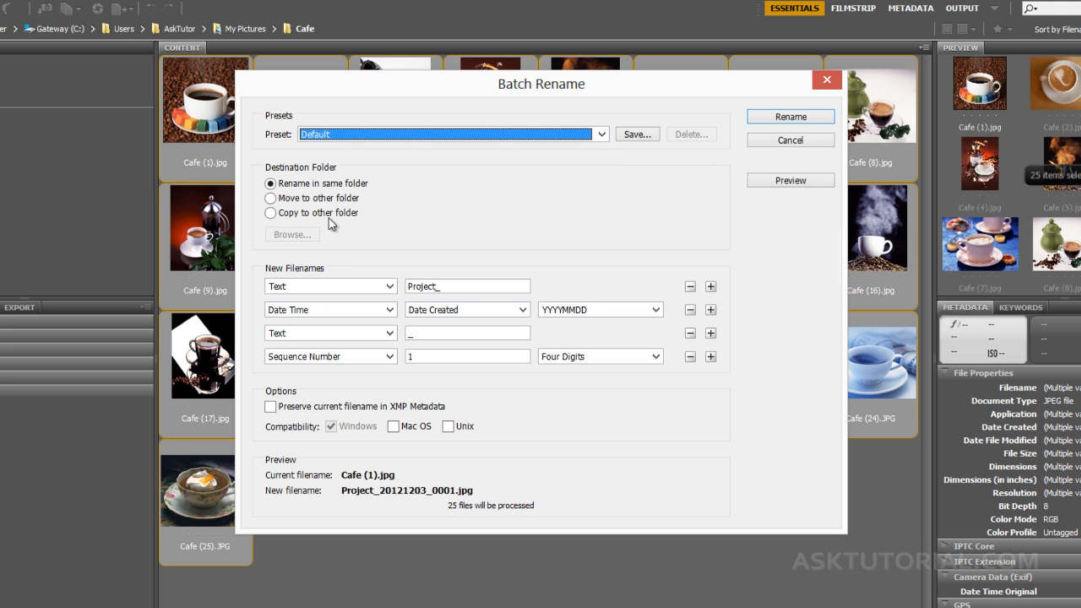
click(602, 133)
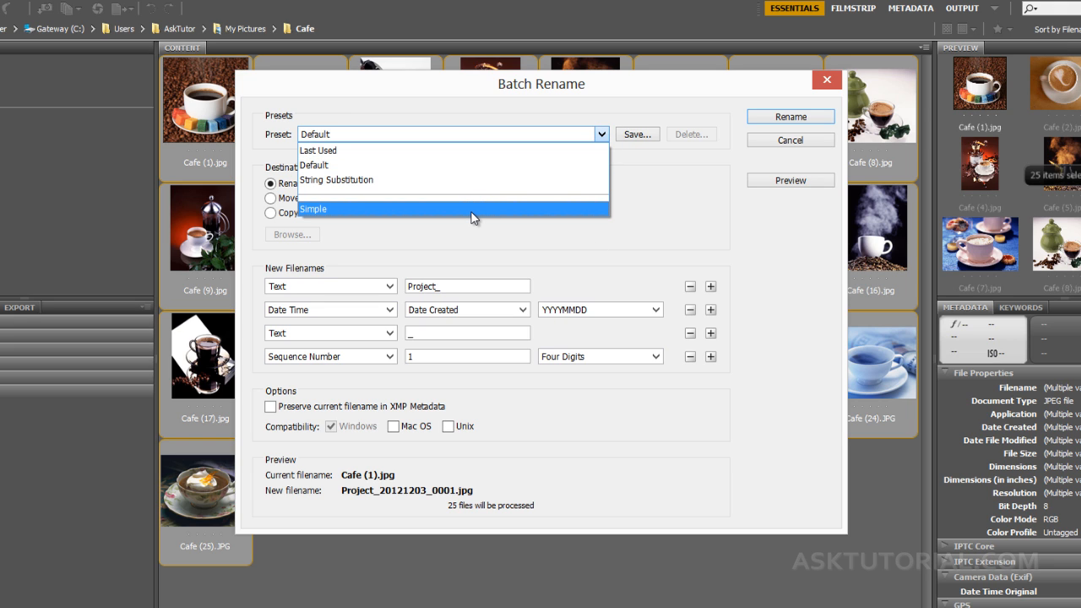
click(471, 209)
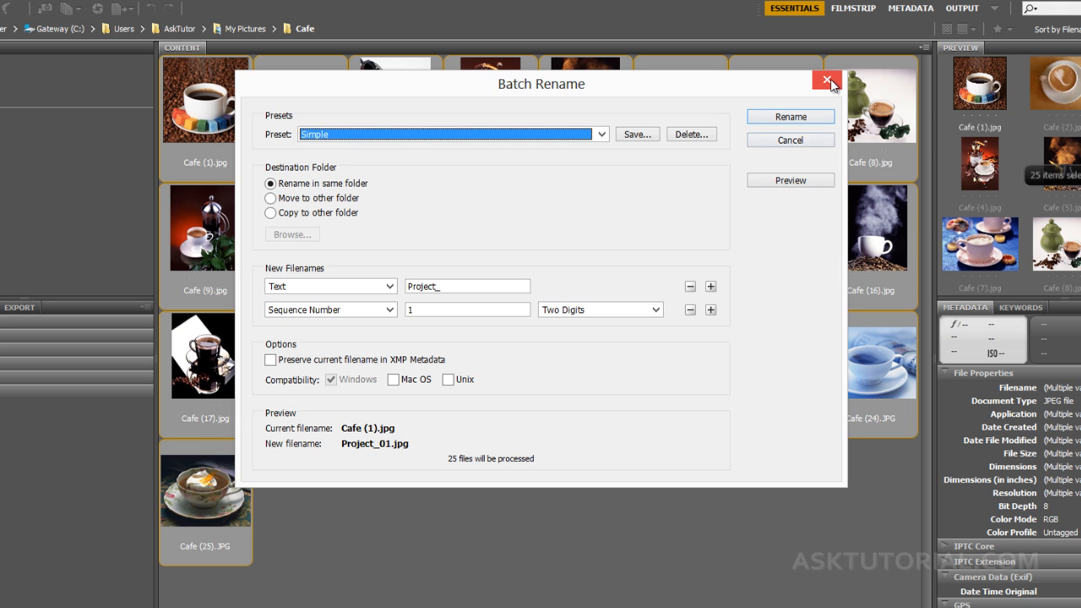
click(790, 141)
click(619, 502)
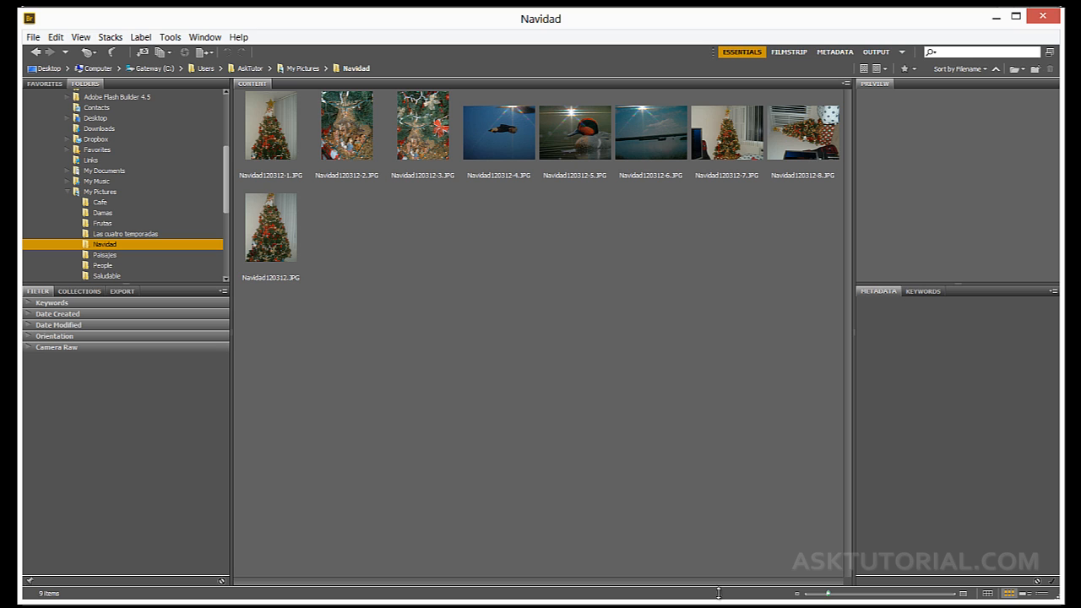
Select the photo Navidad120312.JPG and collapse its metadata sections from Camera Data (Exif) through Mobile SWF
click(273, 228)
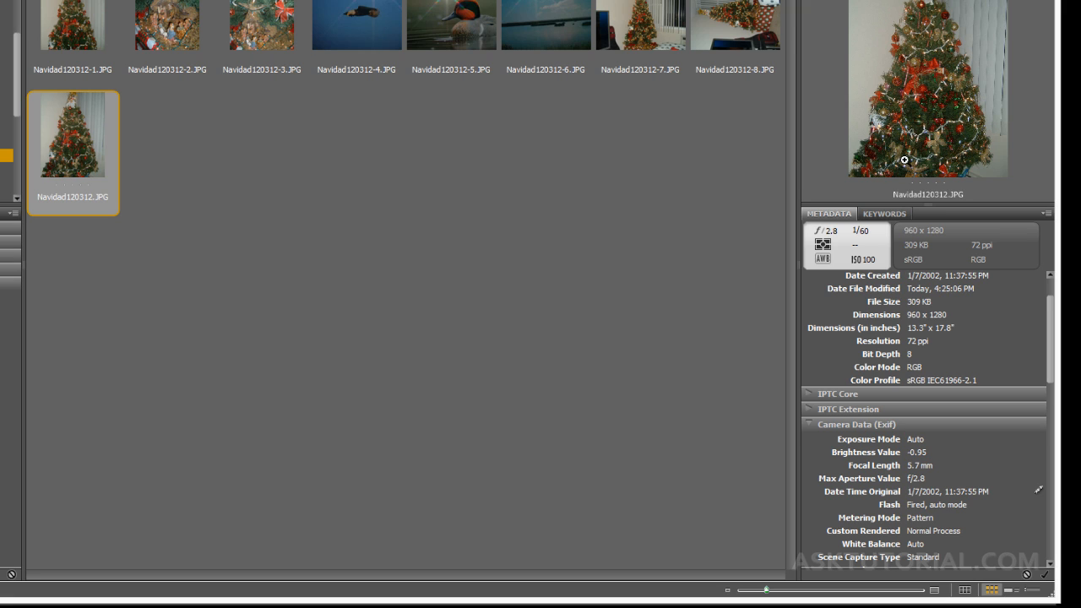
click(809, 421)
click(808, 435)
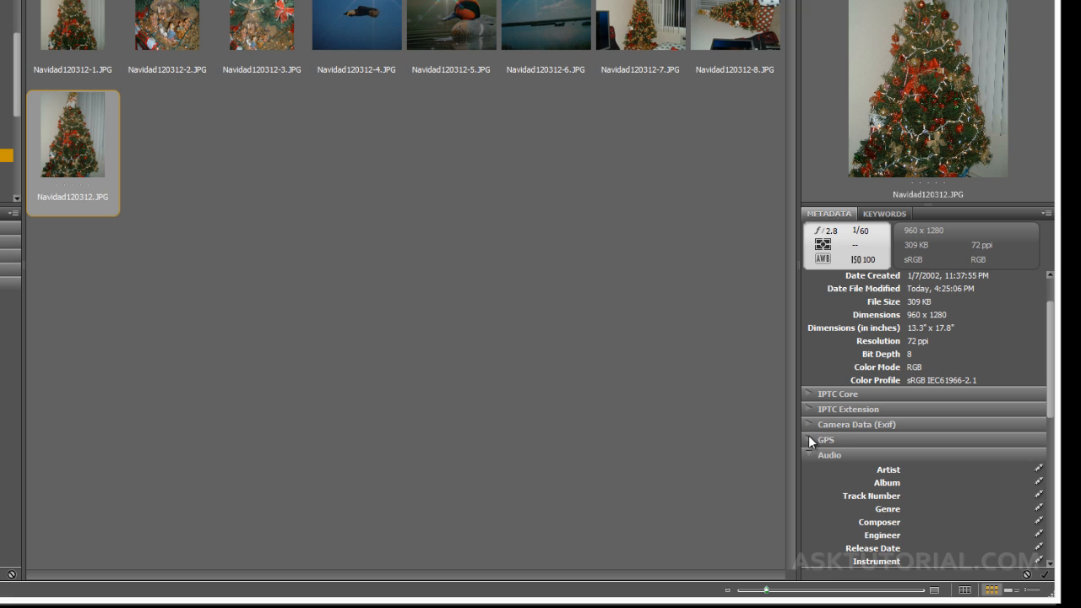
click(809, 452)
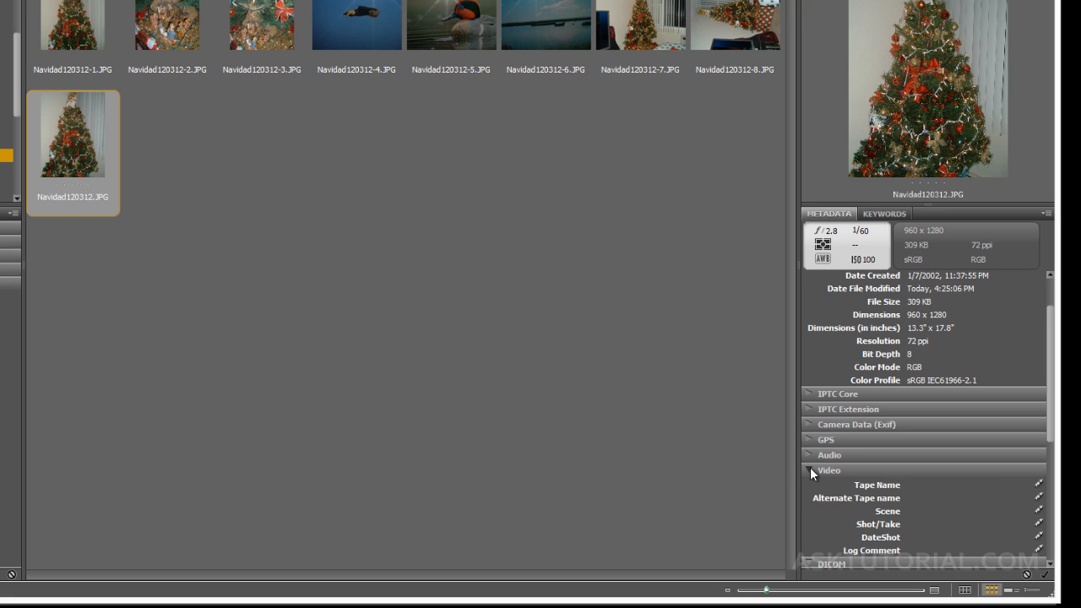
click(810, 469)
click(810, 481)
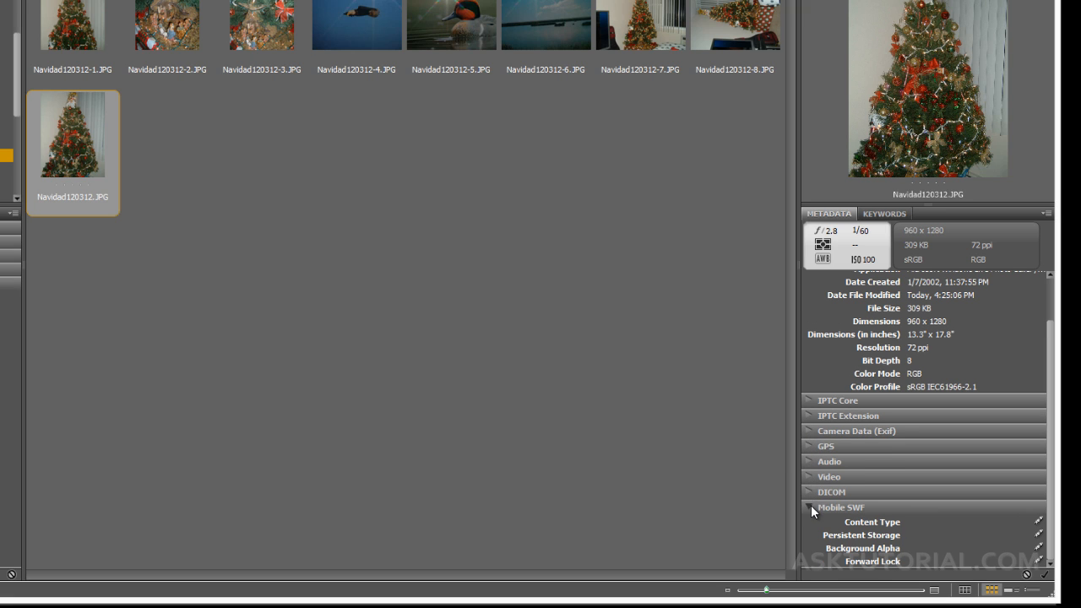
click(810, 505)
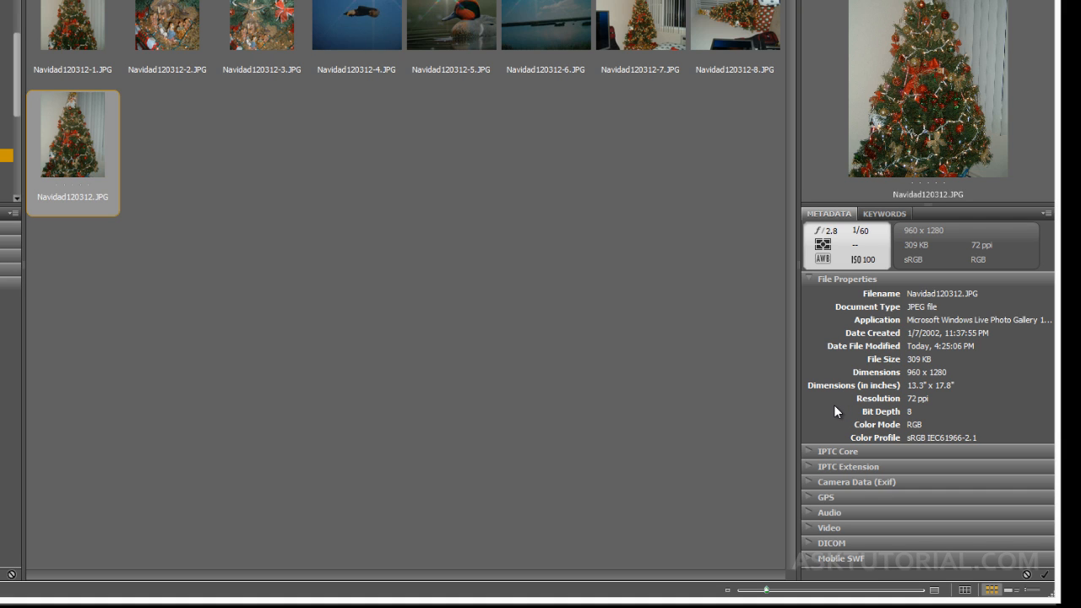
Expand the photo's IPTC Core metadata and try entering the creator's name and opening the other creator fields
click(808, 451)
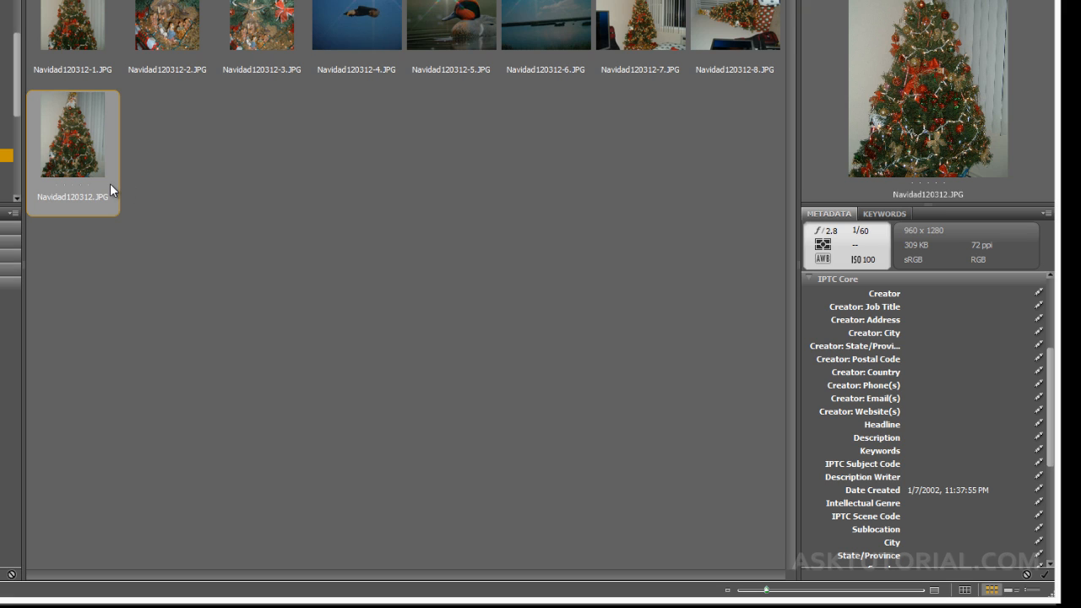
click(916, 293)
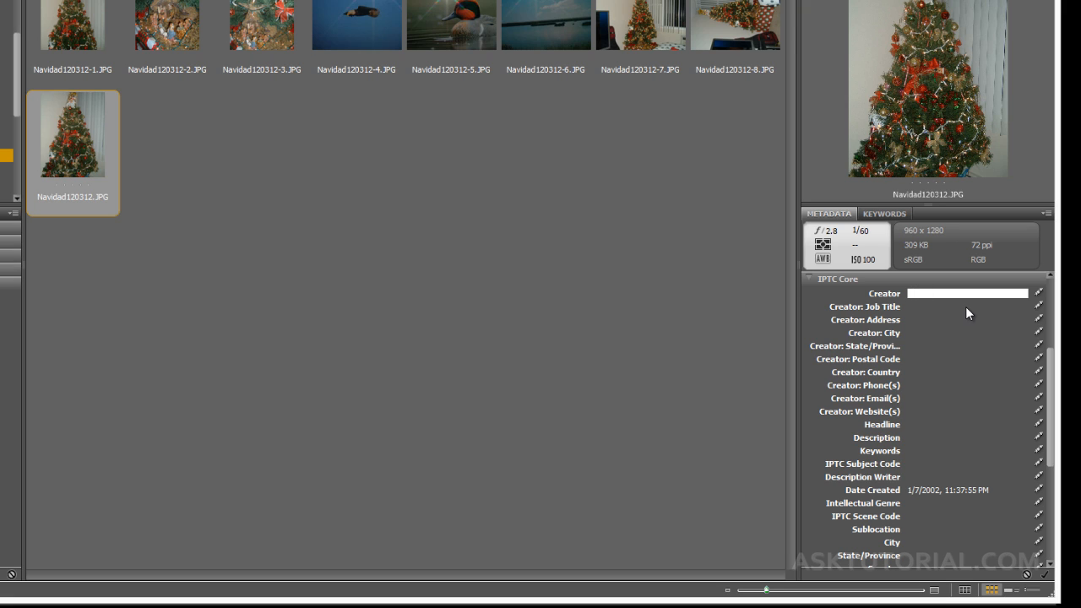
text(Omar)
click(907, 308)
click(910, 320)
click(917, 334)
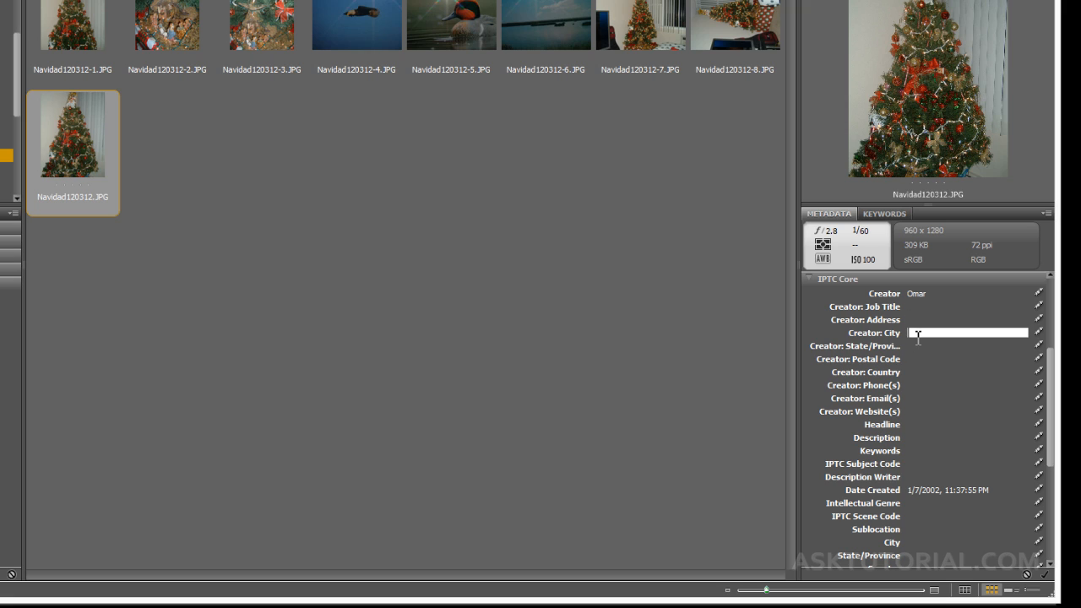
click(921, 349)
click(920, 361)
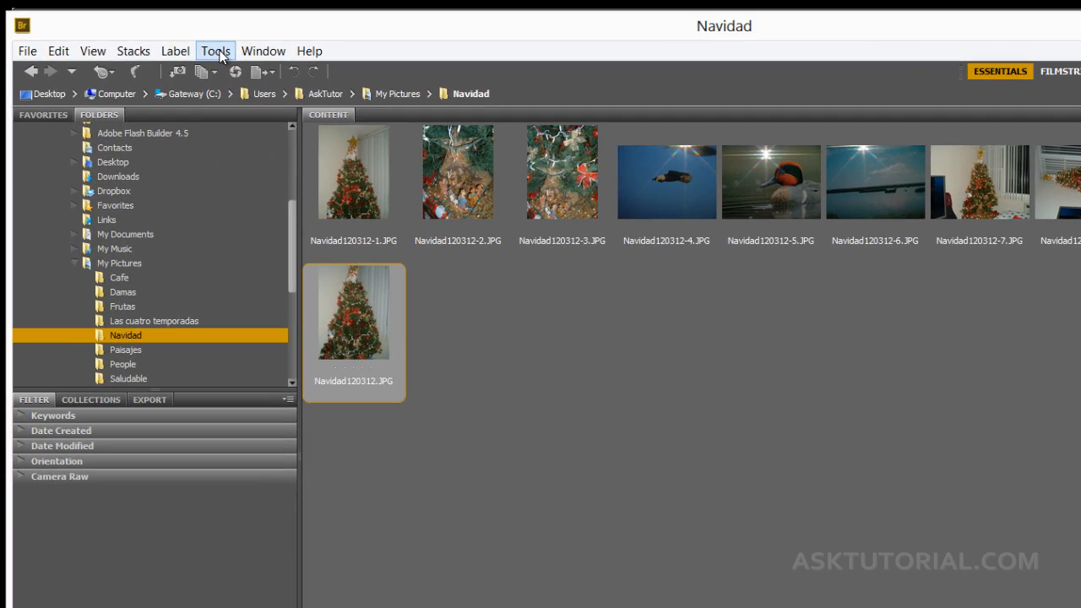
Start creating a metadata template without applying the pending metadata changes to Navidad120312.JPG
click(163, 37)
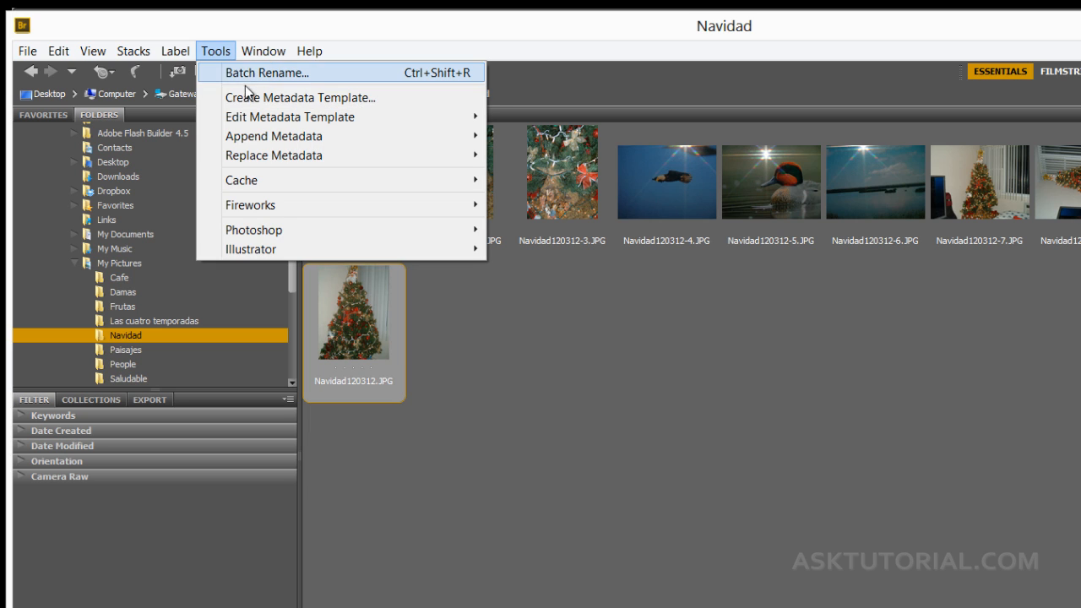
click(284, 103)
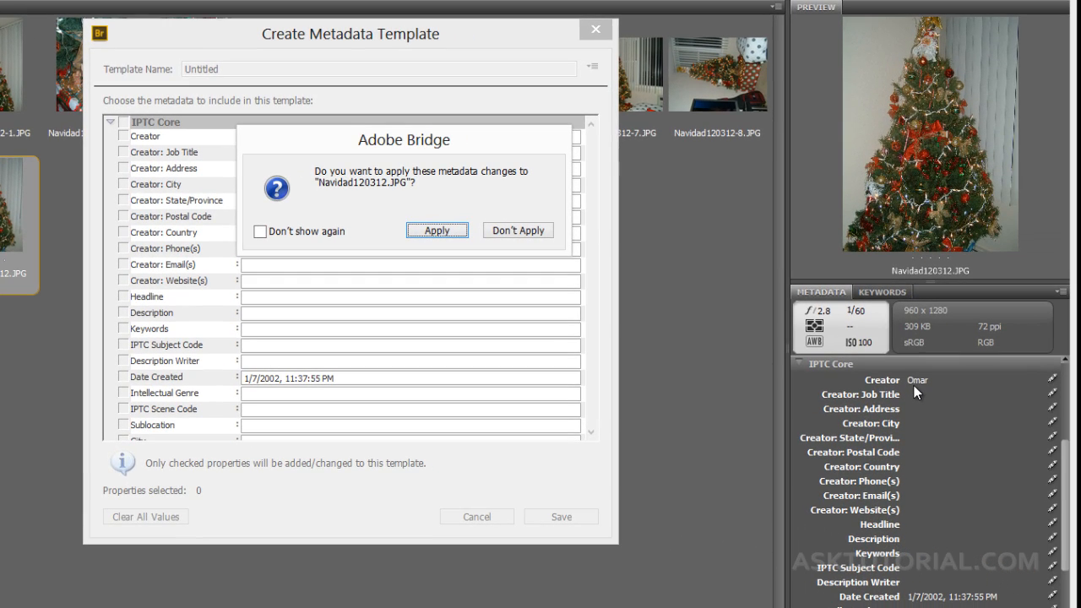
click(502, 230)
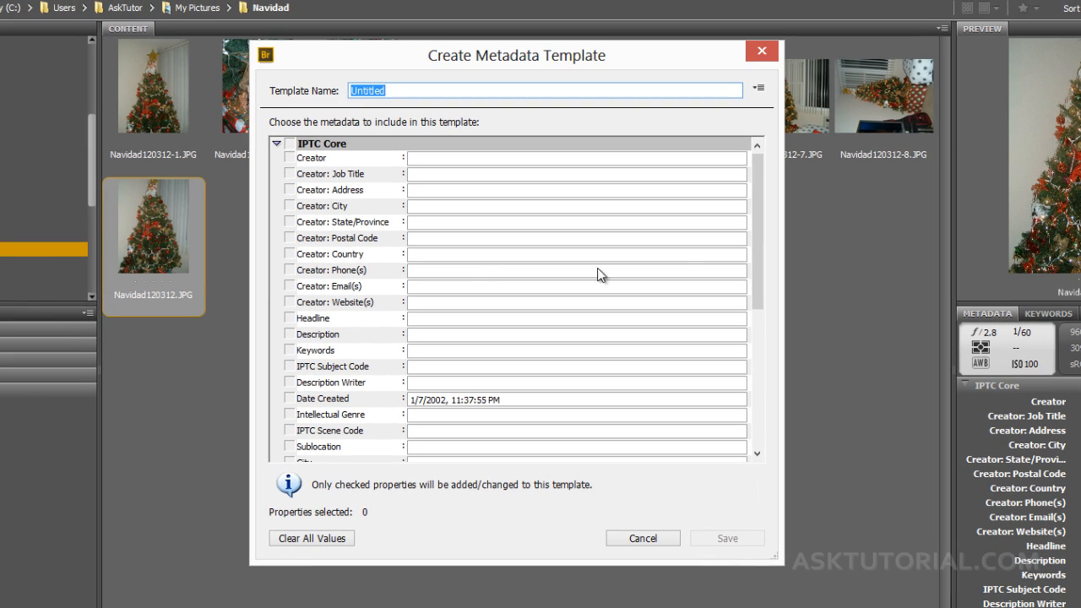
Include the creator's full name and the creator city Chicago in the template's IPTC Core metadata
drag(755, 196, 756, 150)
click(291, 158)
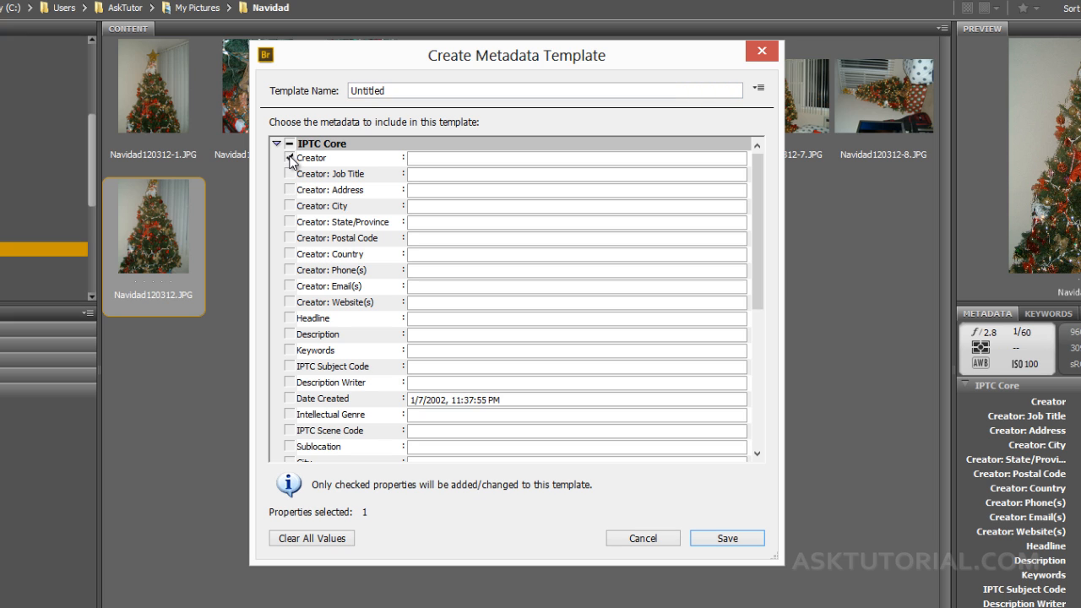
click(434, 158)
text(Omar Castaneda)
click(436, 207)
text(Chicago)
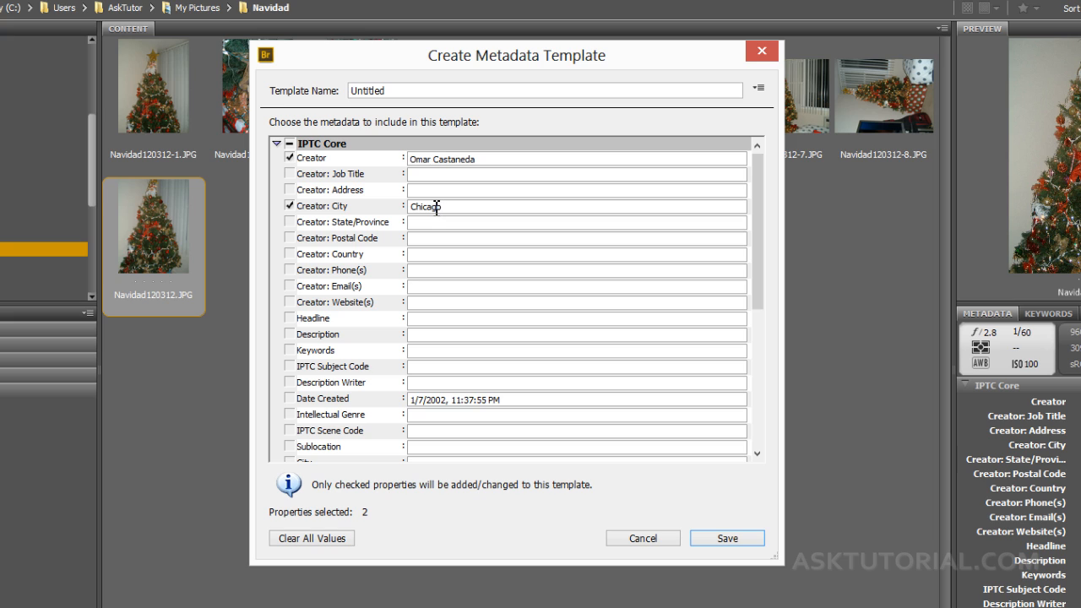
click(428, 254)
text(USA)
drag(760, 248, 762, 268)
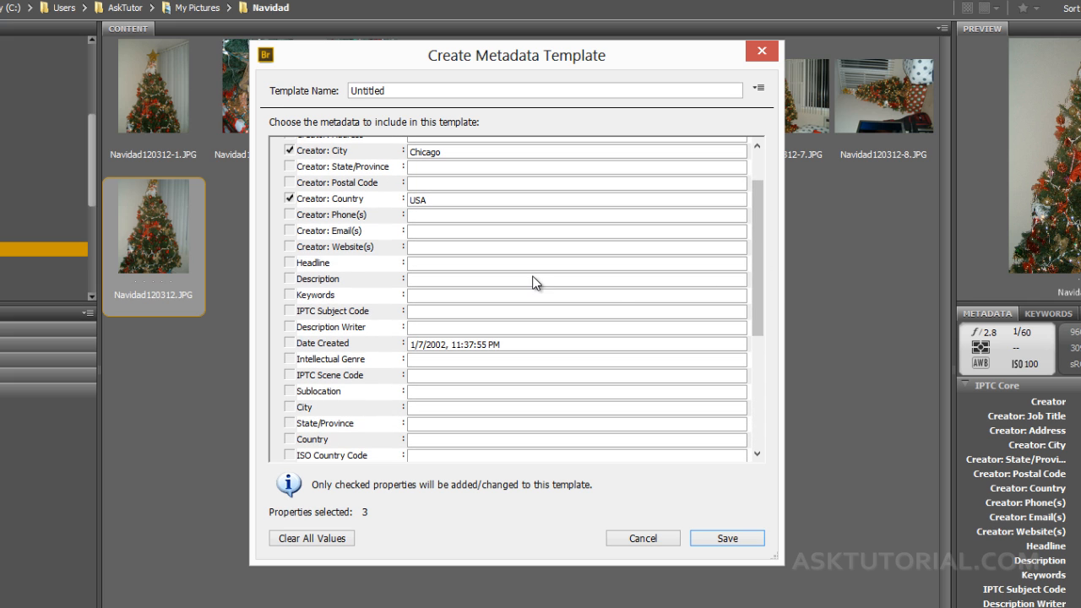
click(290, 246)
text(www.asktutorial.com)
Include a copyright notice in the template with the © symbol, the creator's full name and "All Rights Reserved."
drag(757, 255, 762, 332)
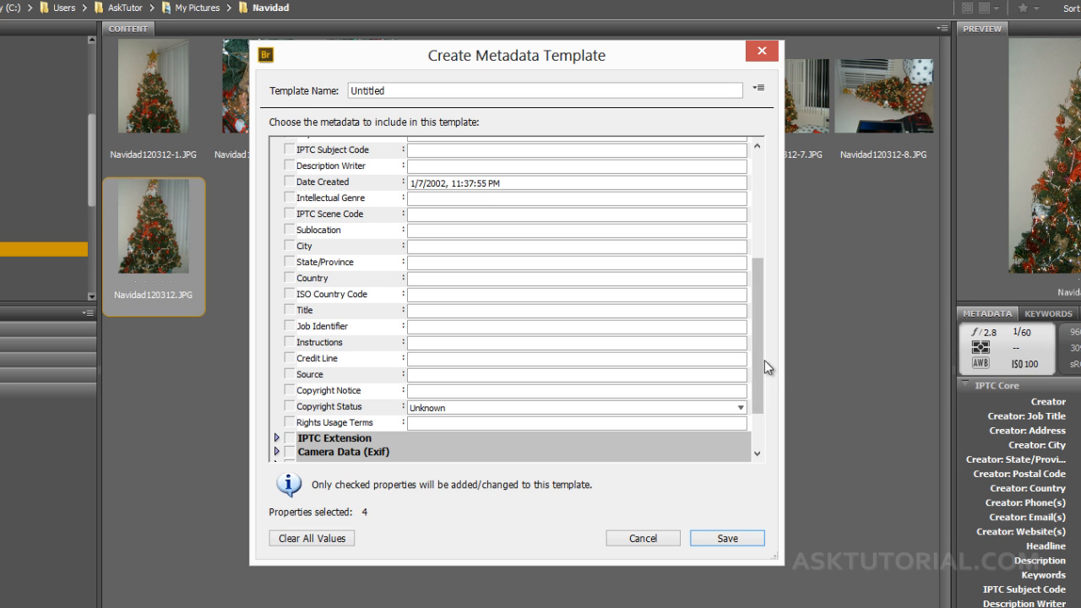
drag(763, 362, 751, 385)
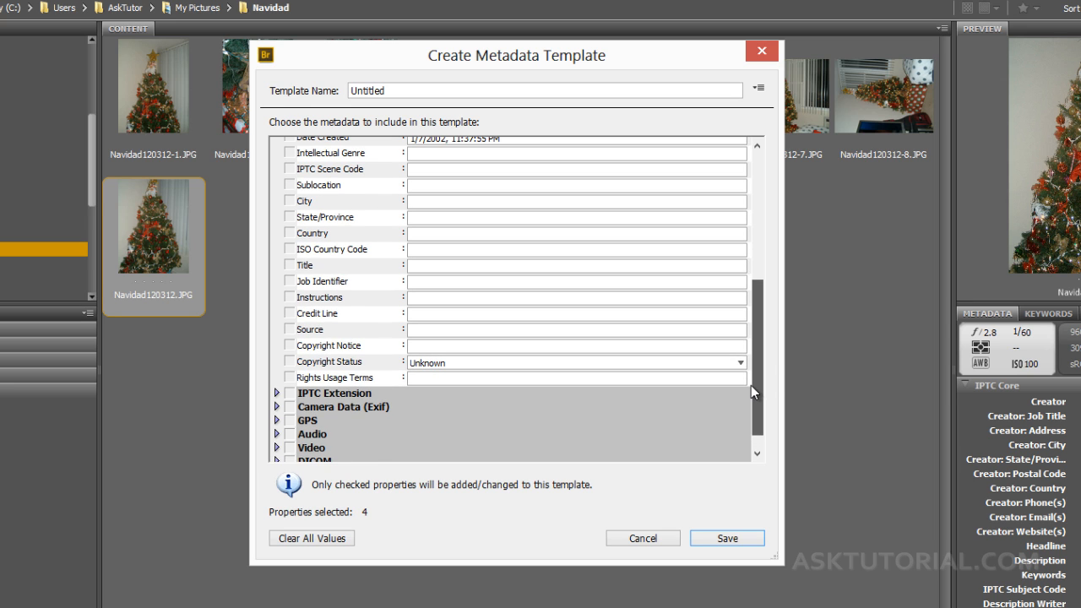
click(290, 346)
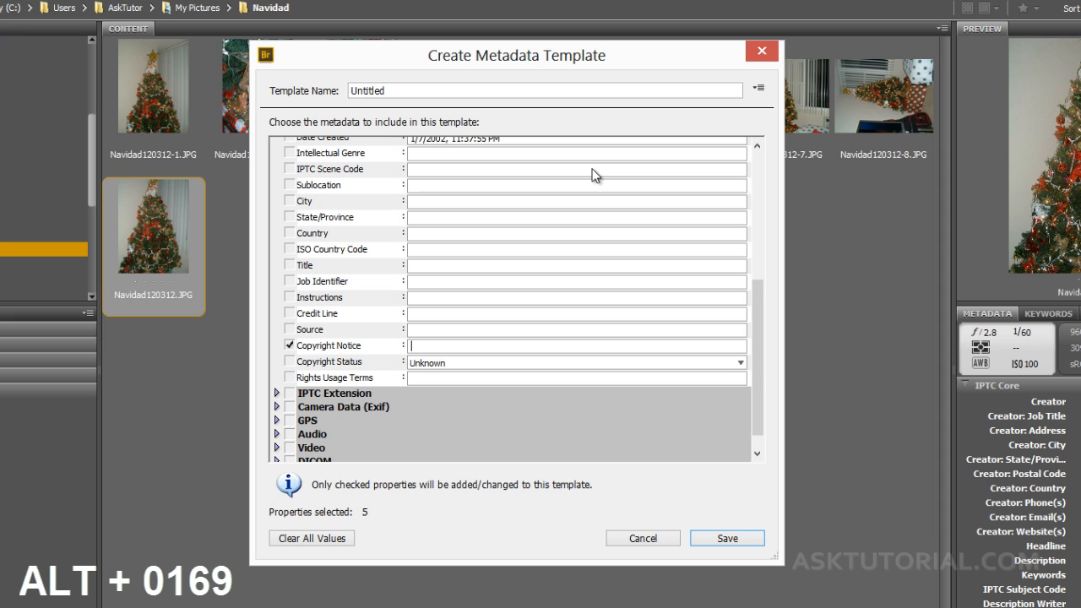
text(©)
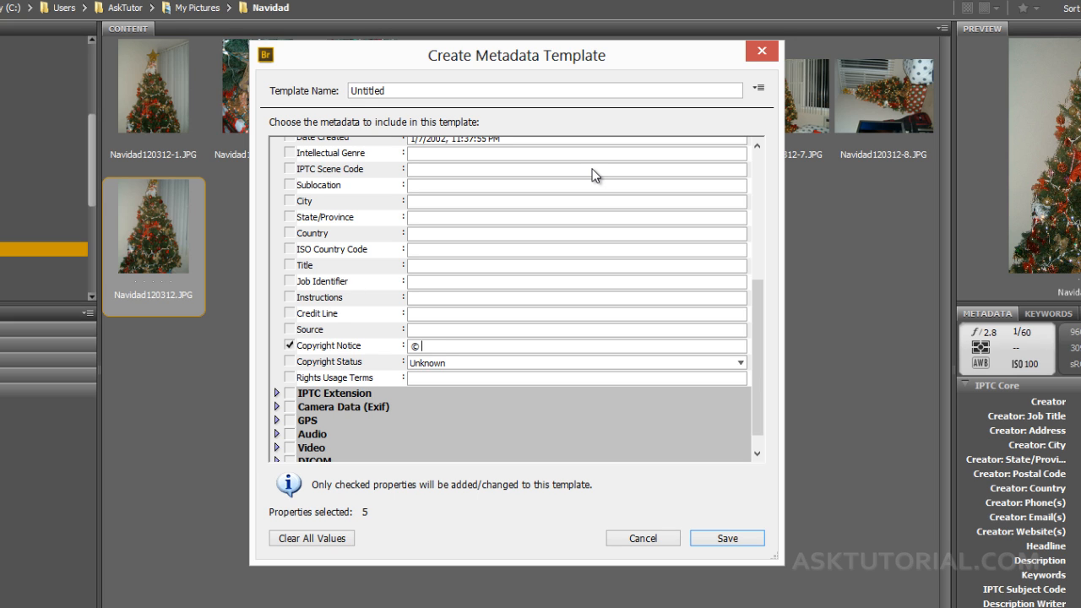
text(Omar Castaneda. All Rights Reserved.)
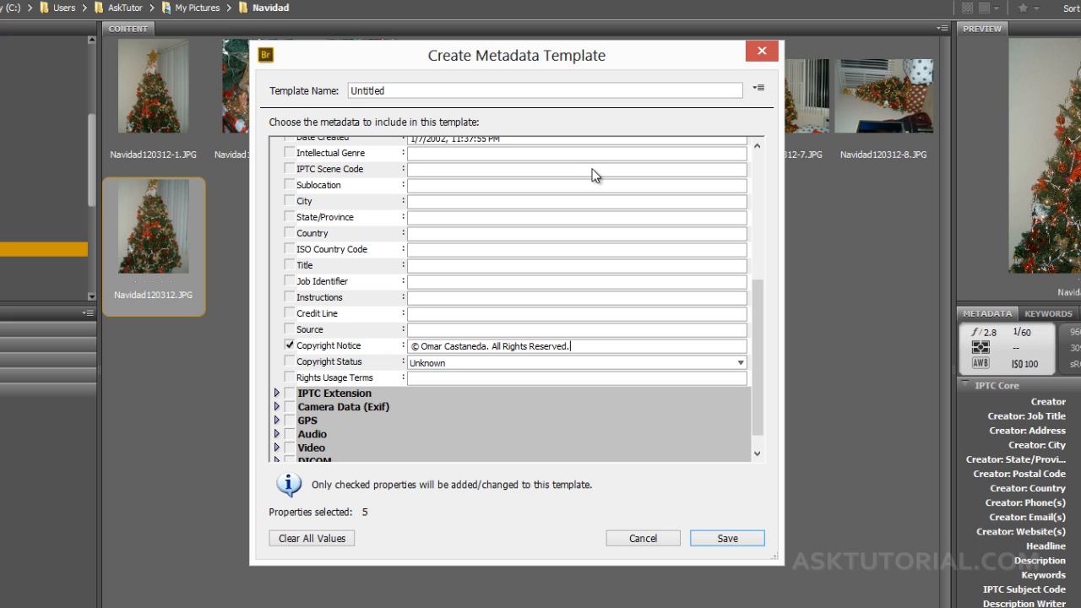
Name the metadata template "© Derechos de Autor" and save it
drag(759, 302, 757, 165)
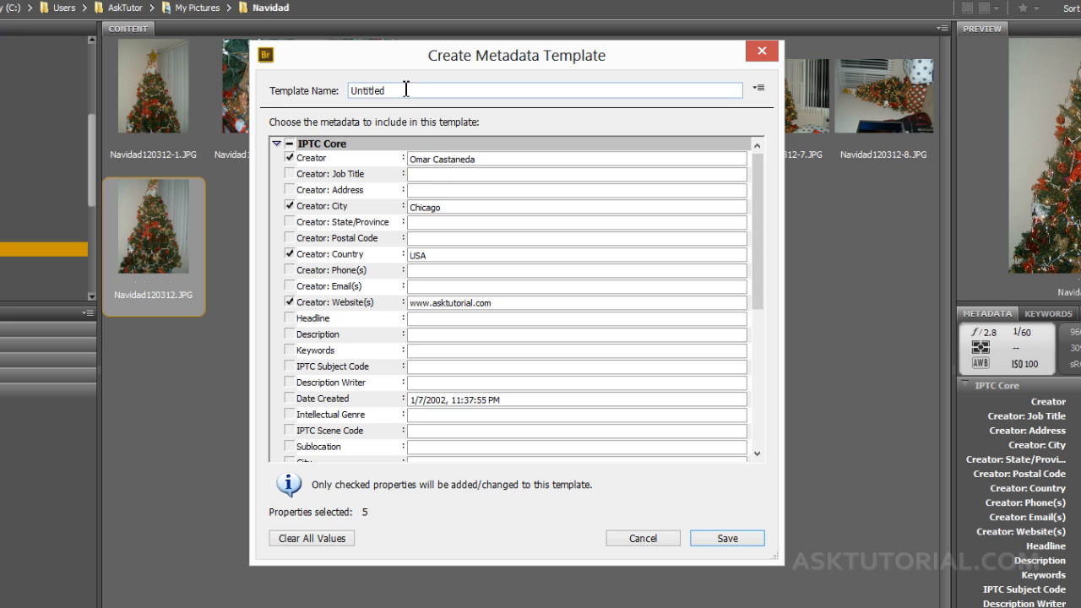
drag(398, 90, 343, 90)
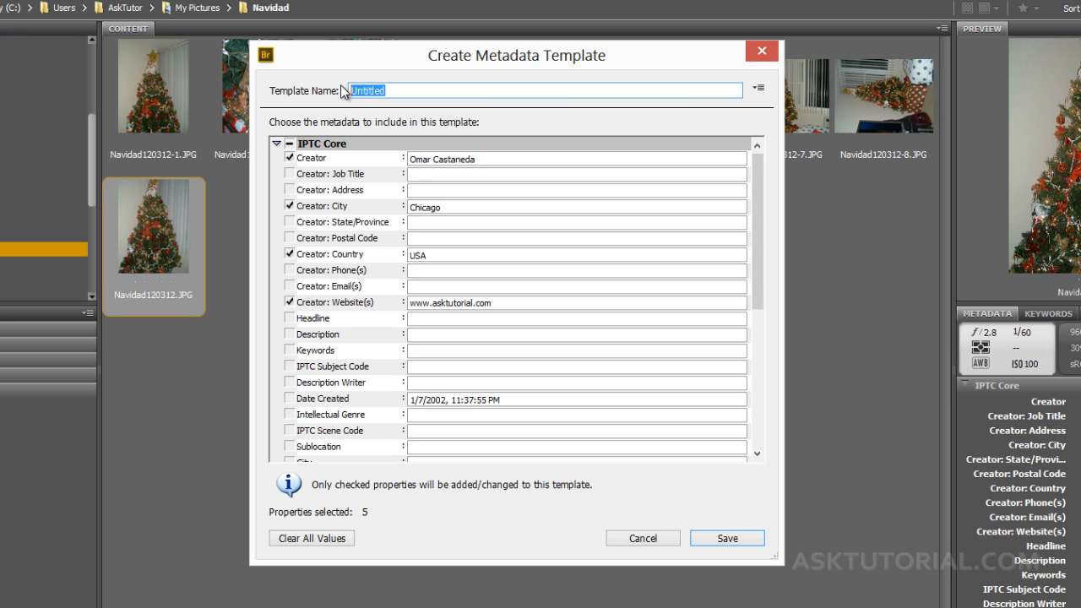
key(BackSpace)
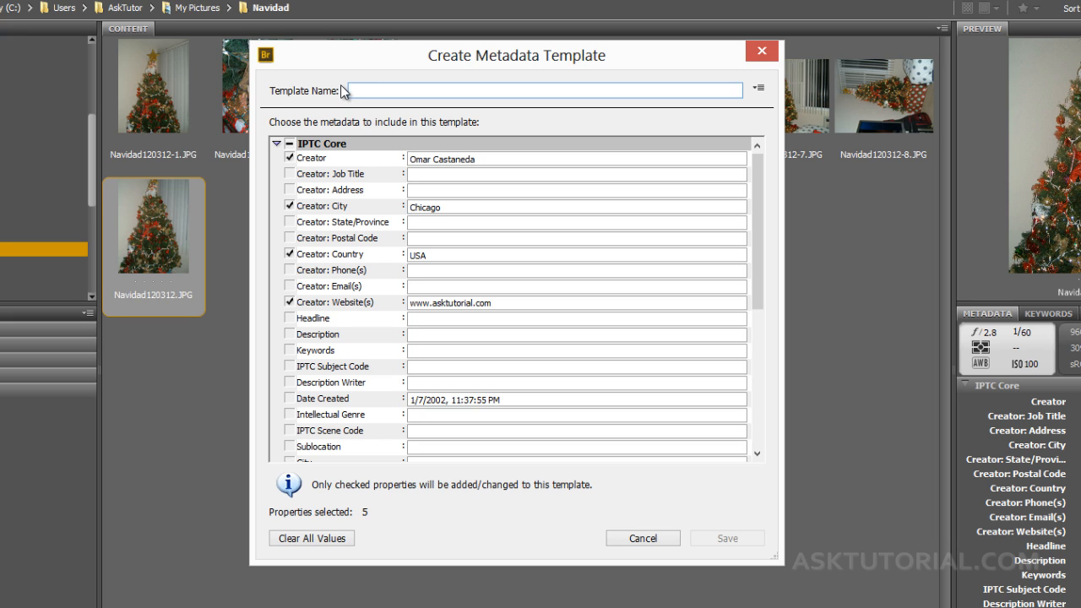
text(© Derechos de Autor)
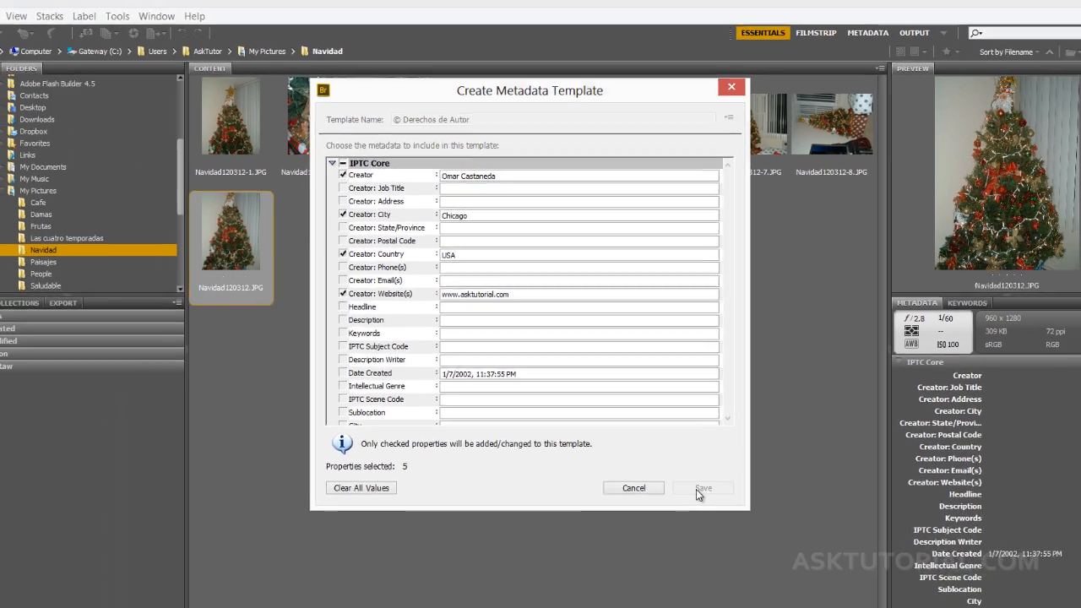
click(713, 524)
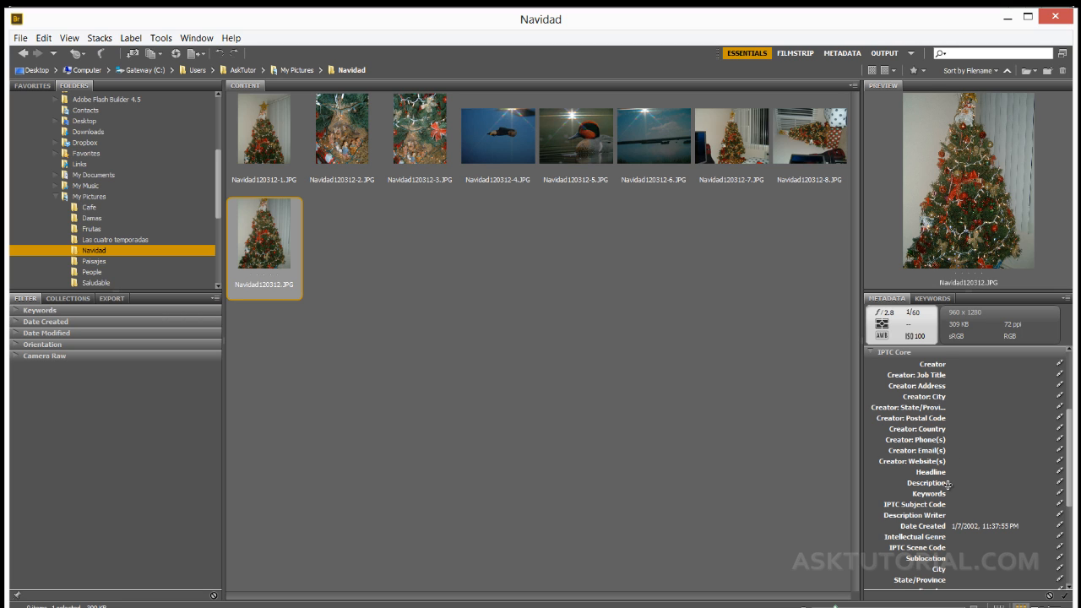
Append the © Derechos de Autor template's metadata to all photos in the Navidad folder
drag(263, 341, 836, 153)
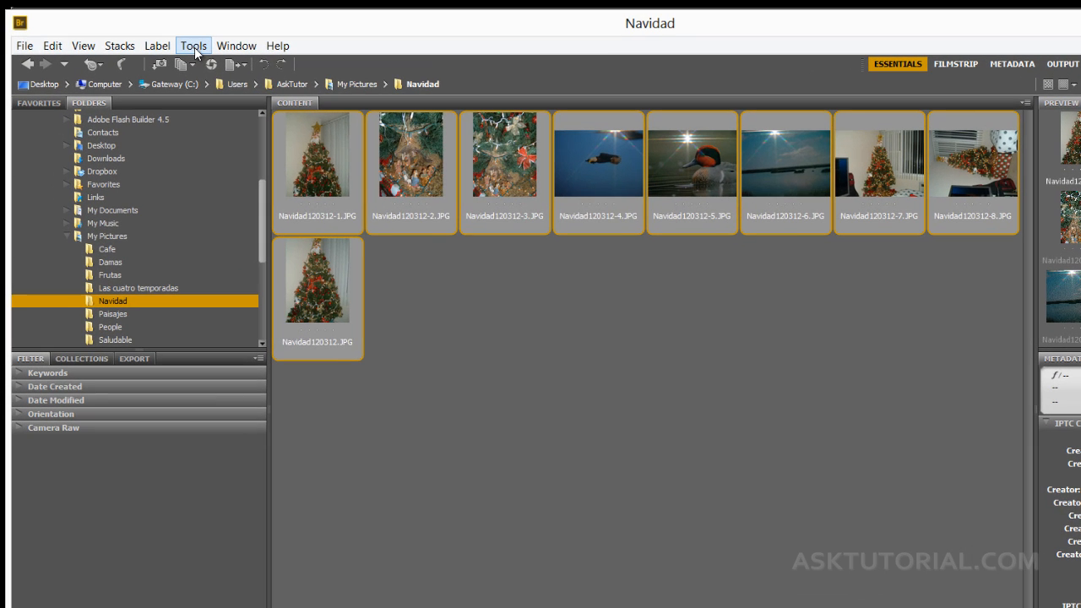
click(184, 44)
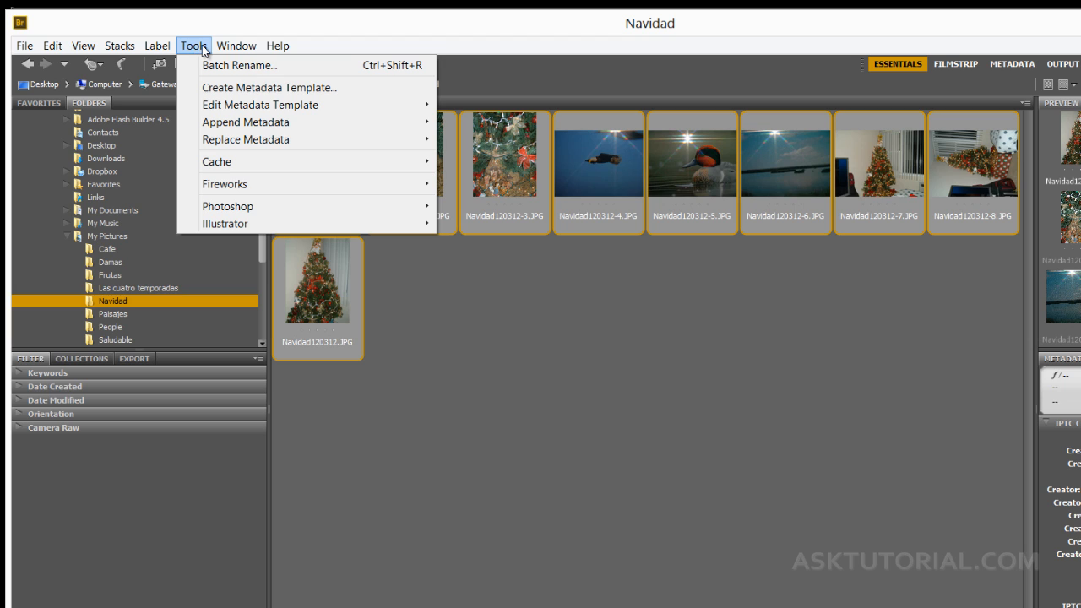
mouse_move(224, 123)
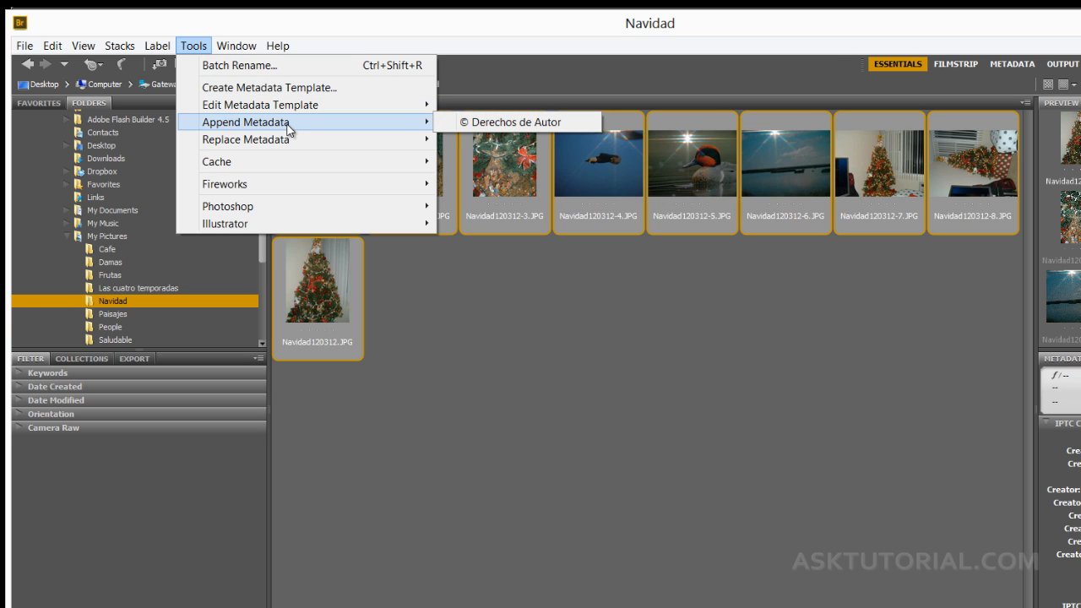
mouse_move(419, 133)
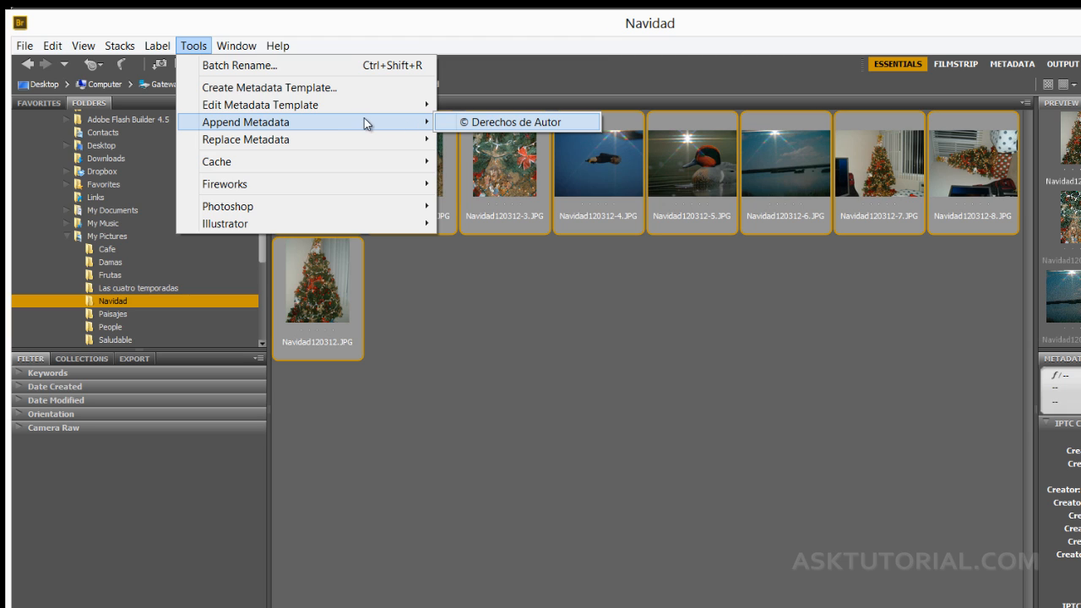
mouse_move(288, 144)
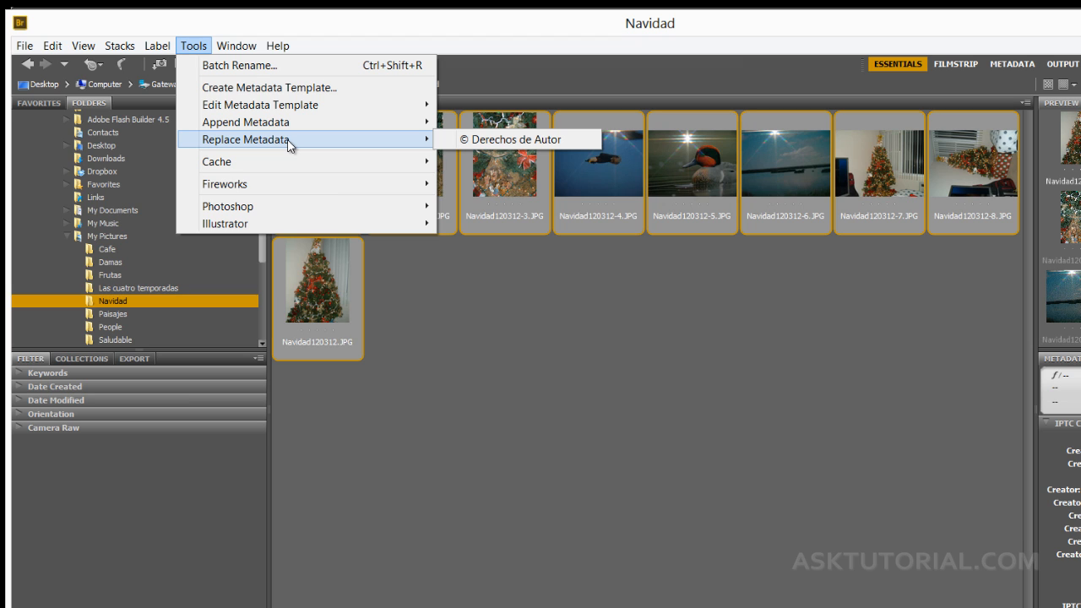
key(Escape)
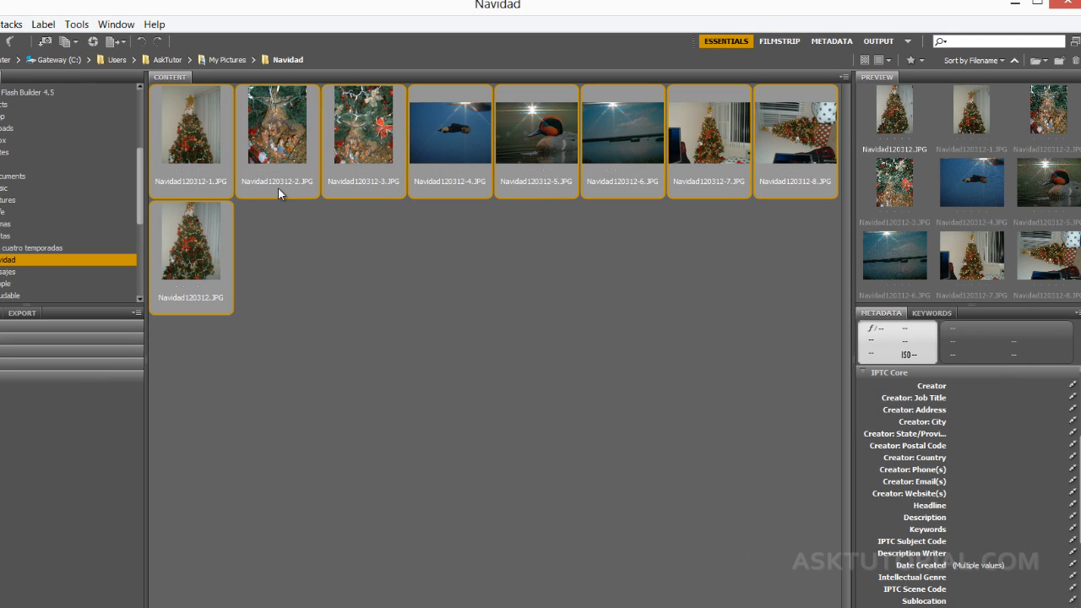
click(77, 25)
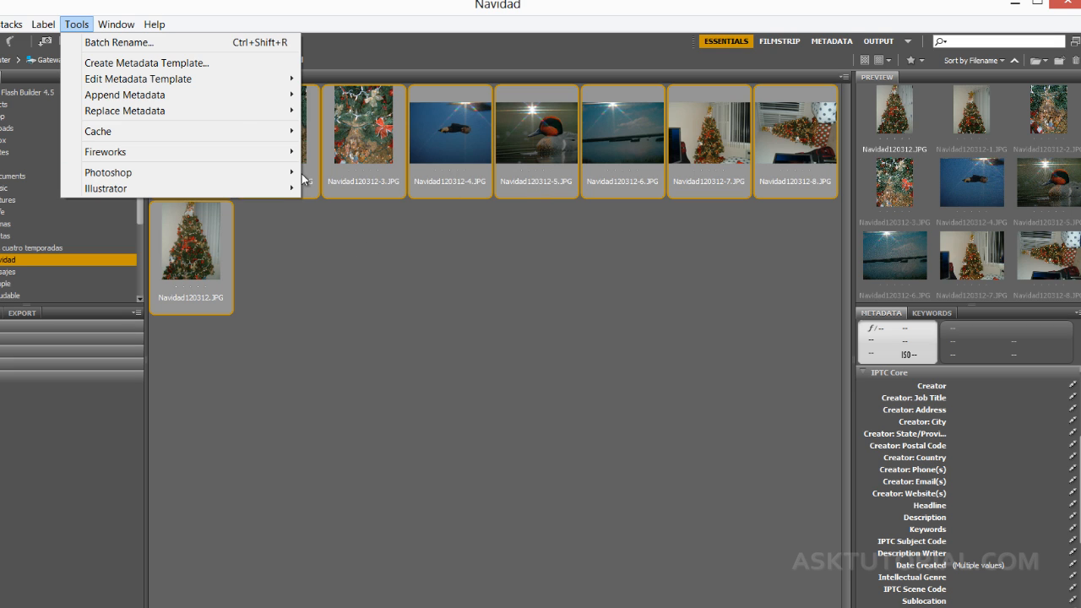
mouse_move(177, 100)
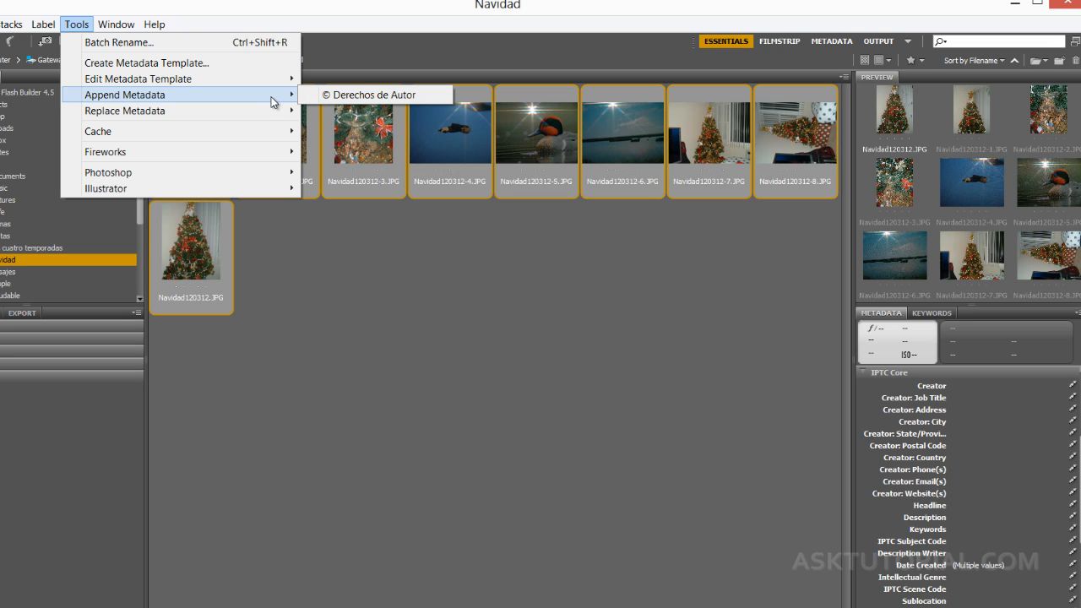
mouse_move(293, 115)
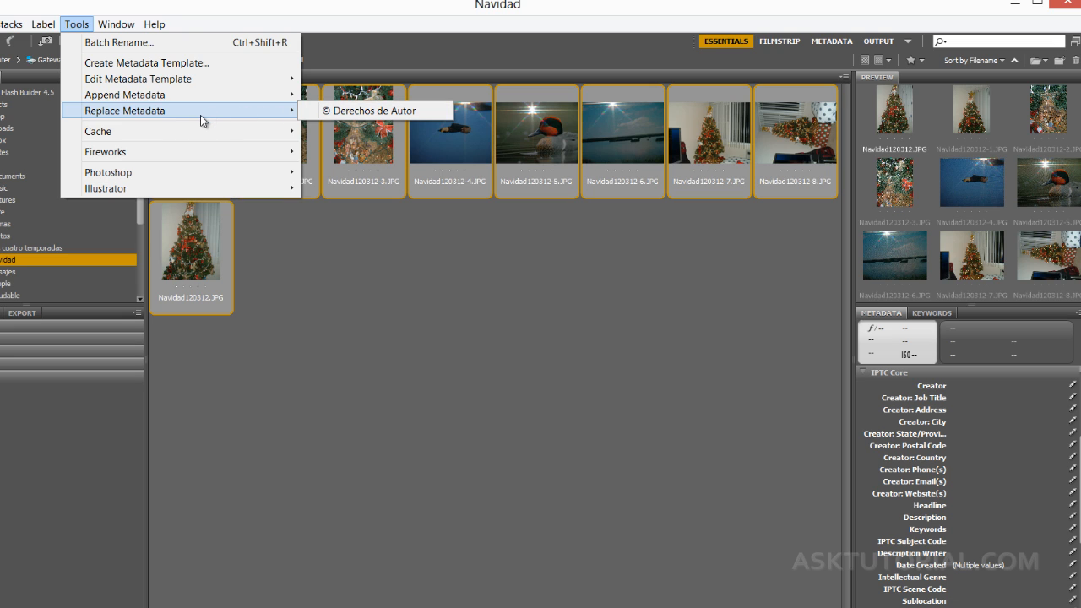
mouse_move(222, 99)
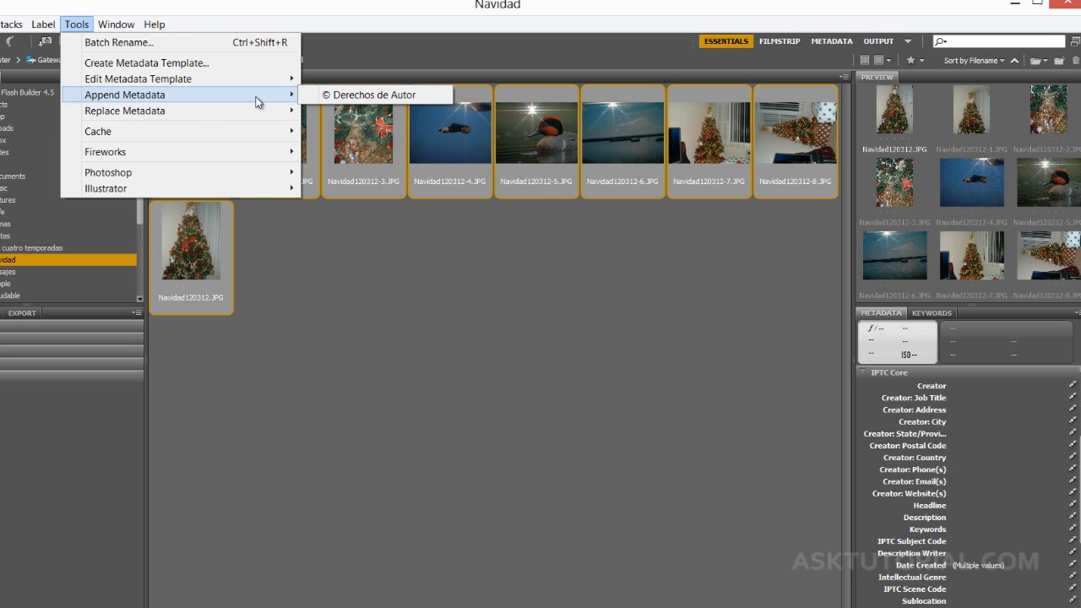
click(336, 95)
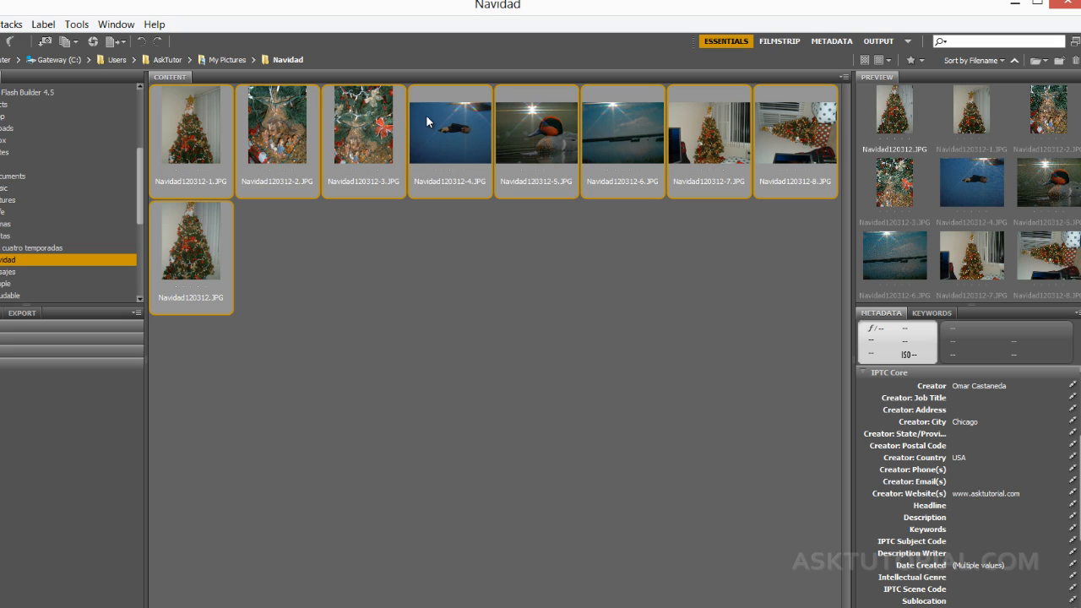
Add the creator's postal code to the © Derechos de Autor template and save it over the existing template
click(428, 268)
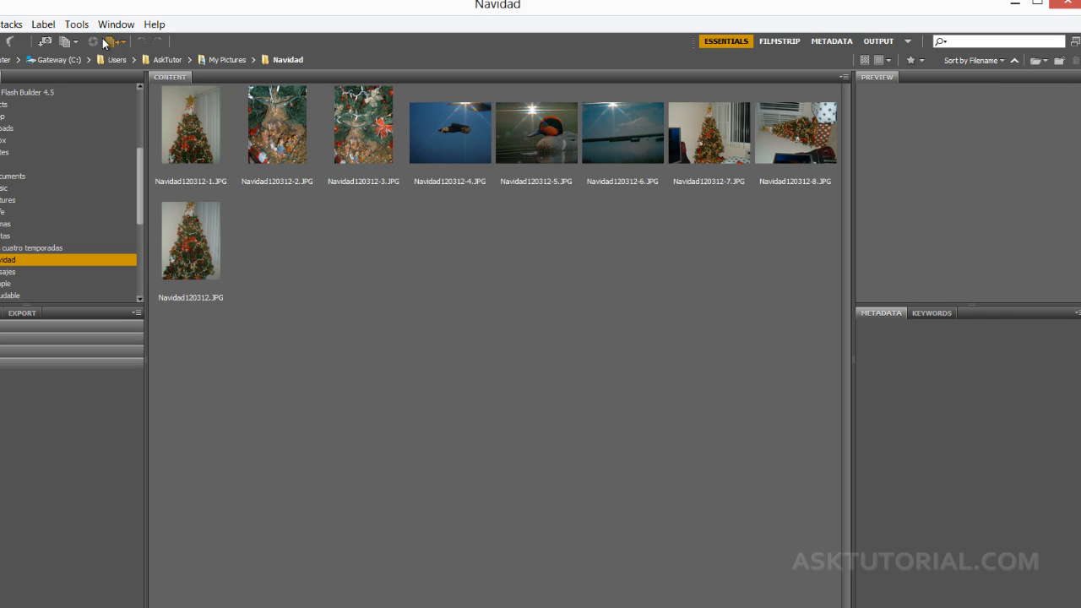
click(77, 25)
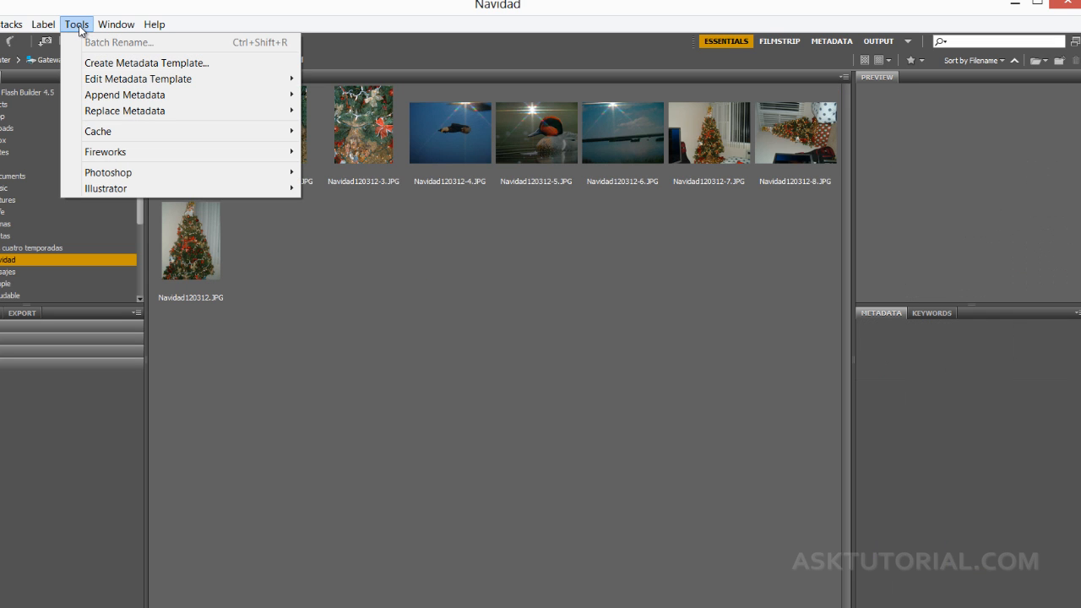
mouse_move(103, 84)
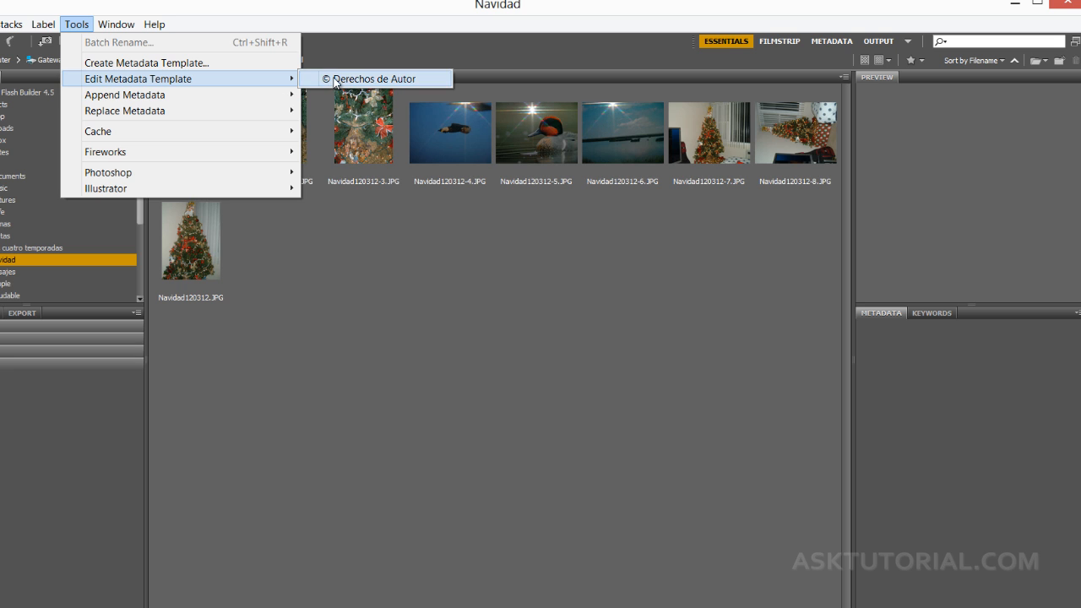
click(372, 79)
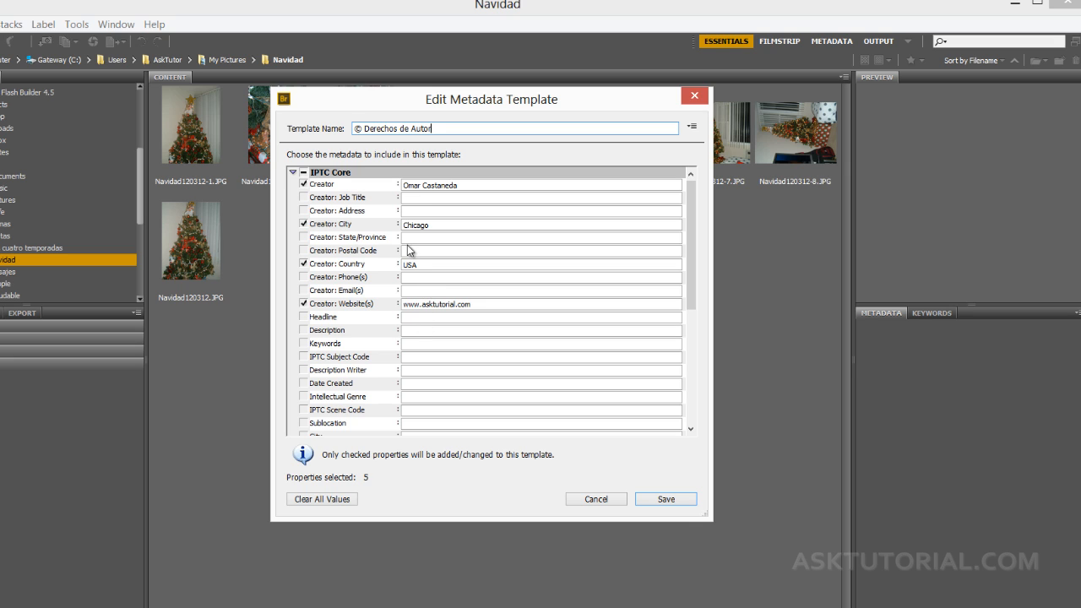
click(411, 254)
text(60647)
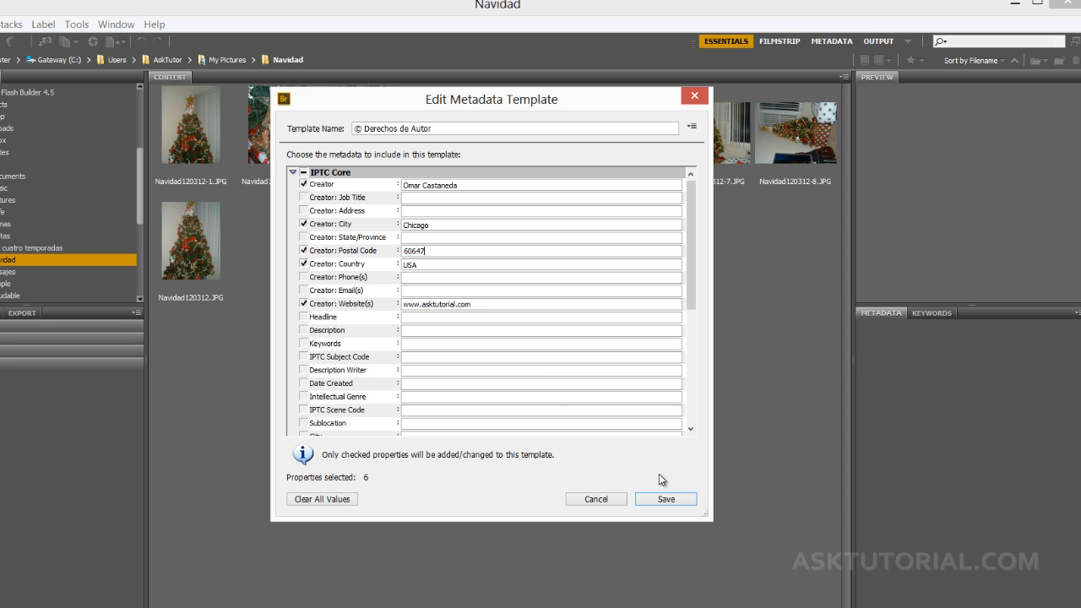
click(666, 499)
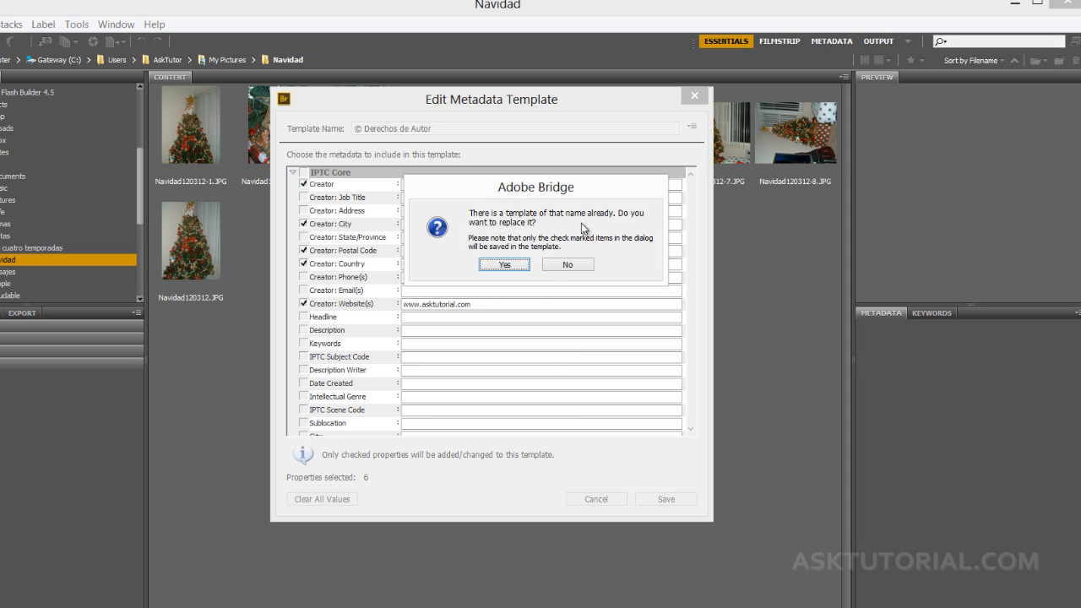
click(510, 266)
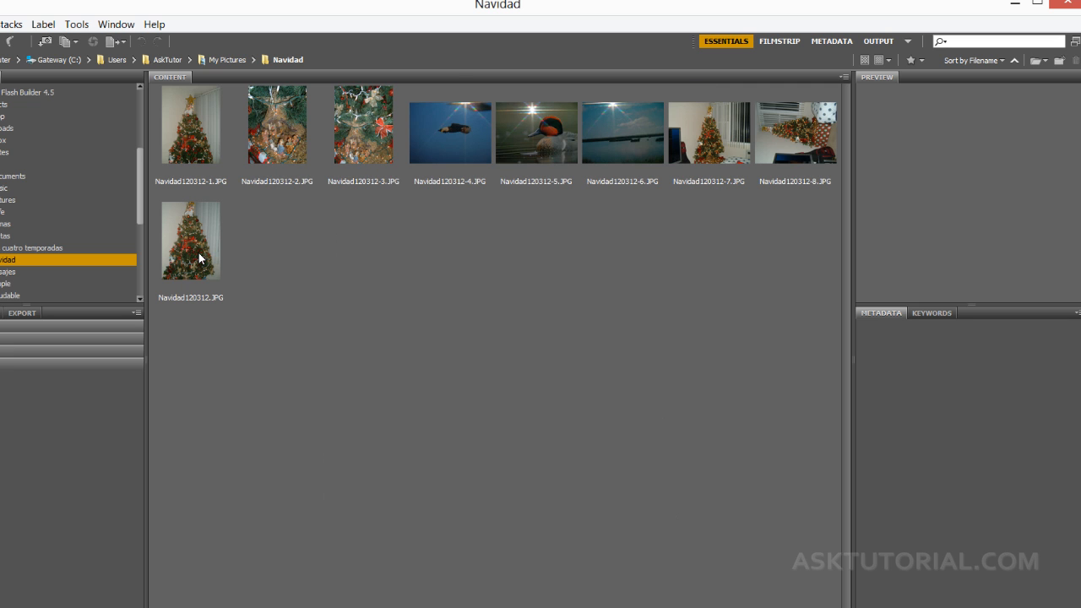
Select all the Navidad photos again and append the edited © Derechos de Autor template to them
click(201, 257)
drag(199, 346, 800, 130)
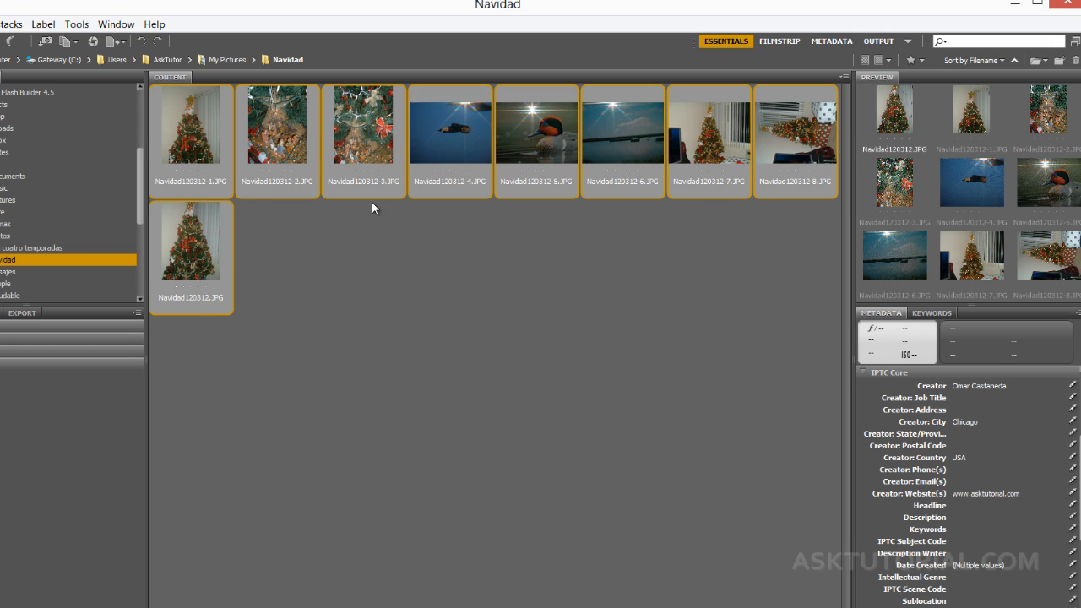
click(85, 28)
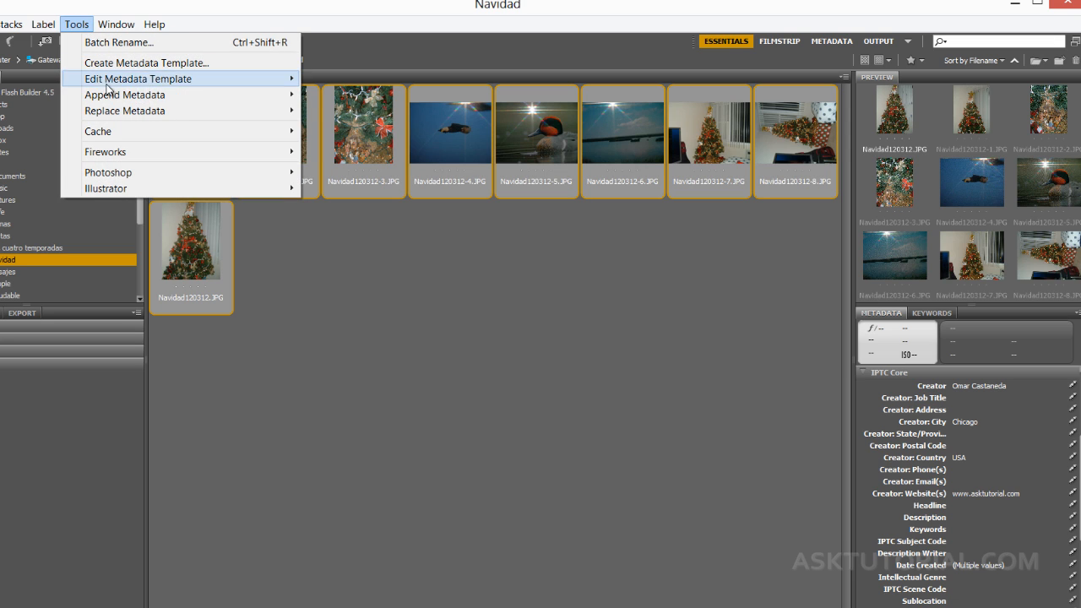
mouse_move(110, 98)
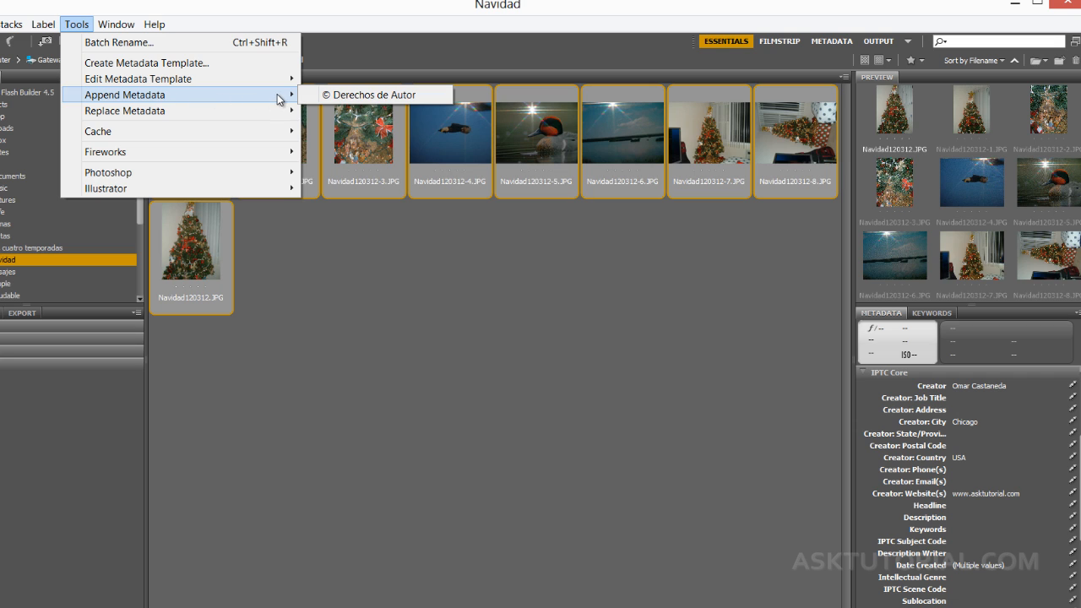
click(339, 94)
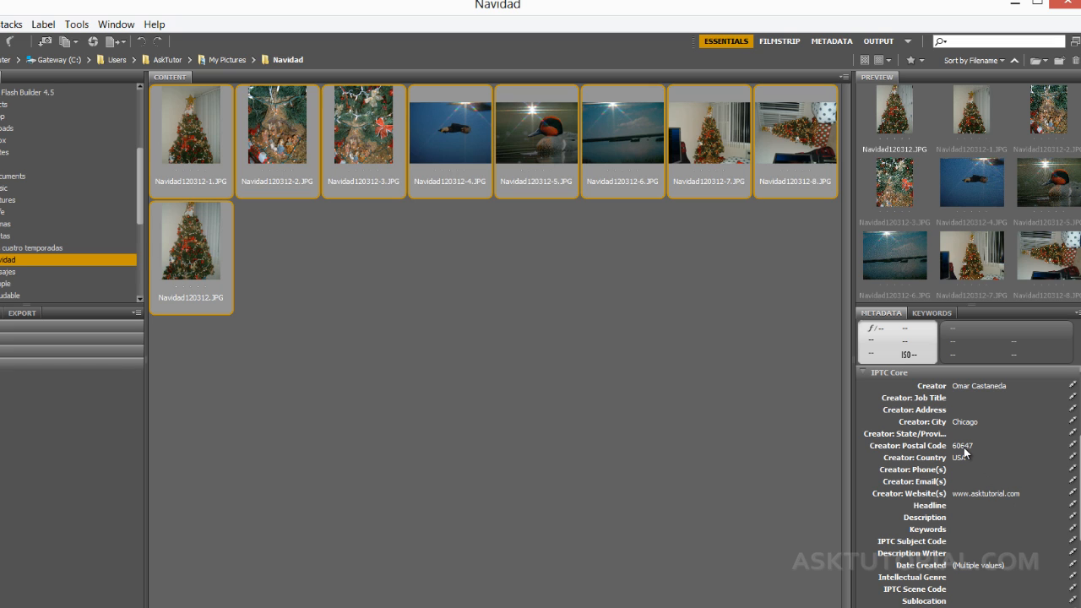
Select only Navidad120312.JPG to examine its IPTC Core metadata
click(77, 25)
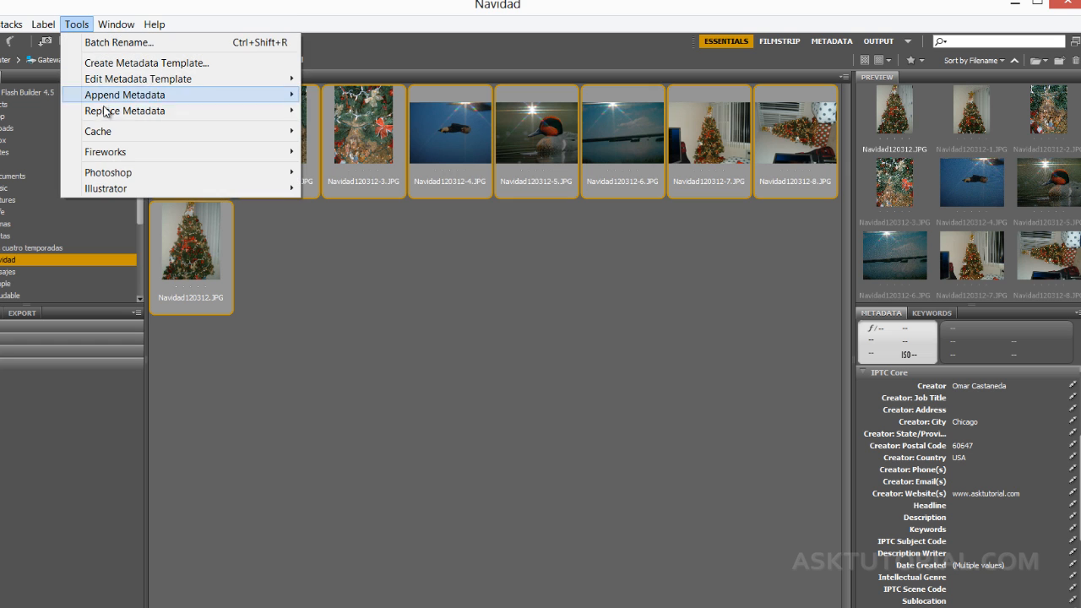
click(722, 487)
click(216, 263)
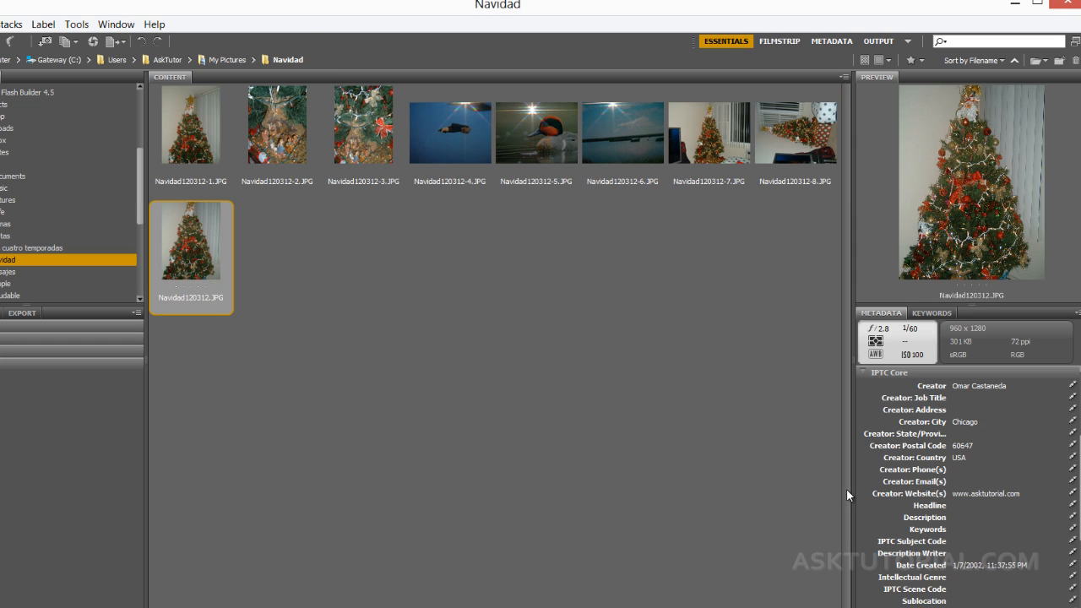
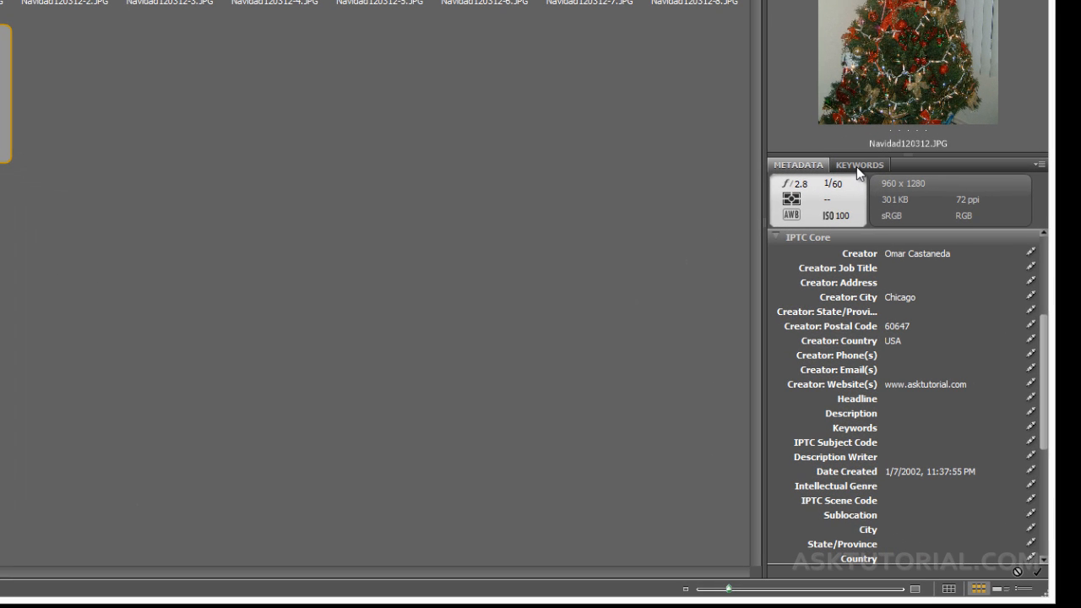
Bring up the keywords list and delete the Events keyword set from it
click(856, 166)
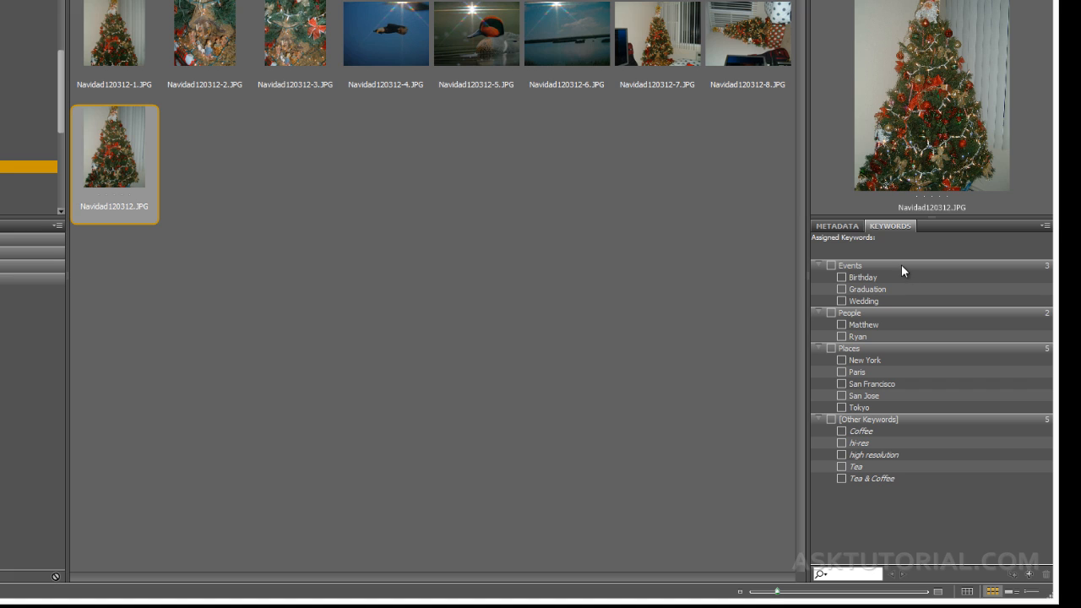
click(818, 265)
click(818, 265)
click(819, 265)
click(818, 265)
click(875, 265)
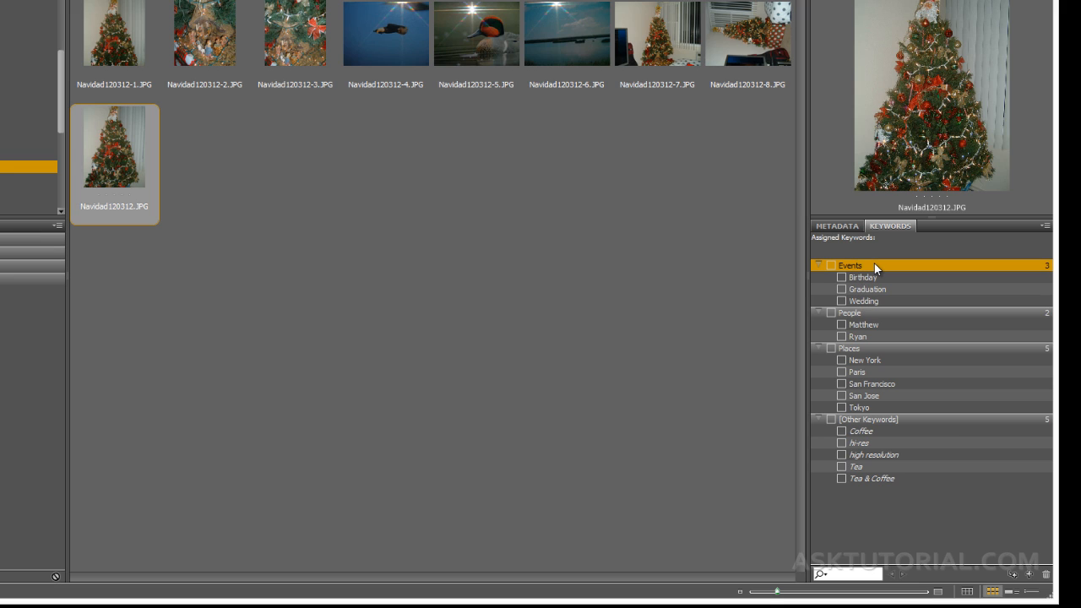
right_click(874, 268)
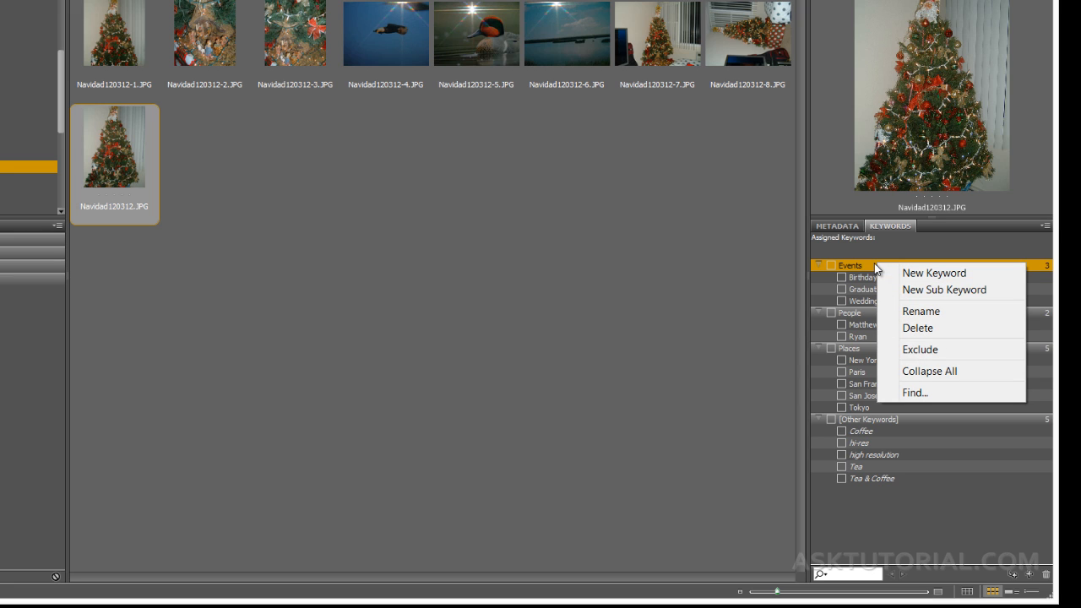
click(918, 329)
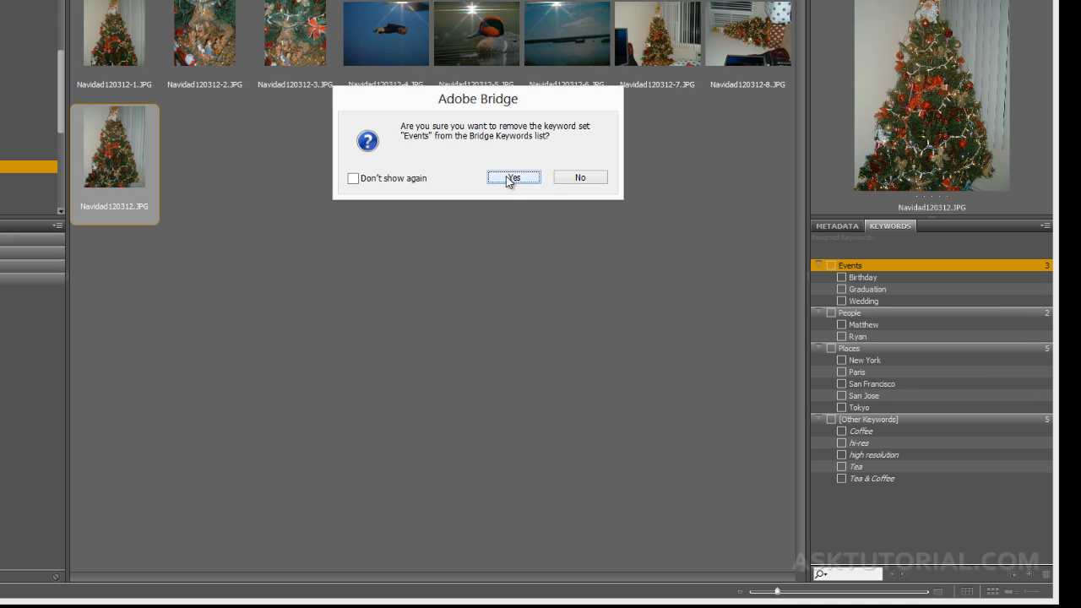
click(506, 176)
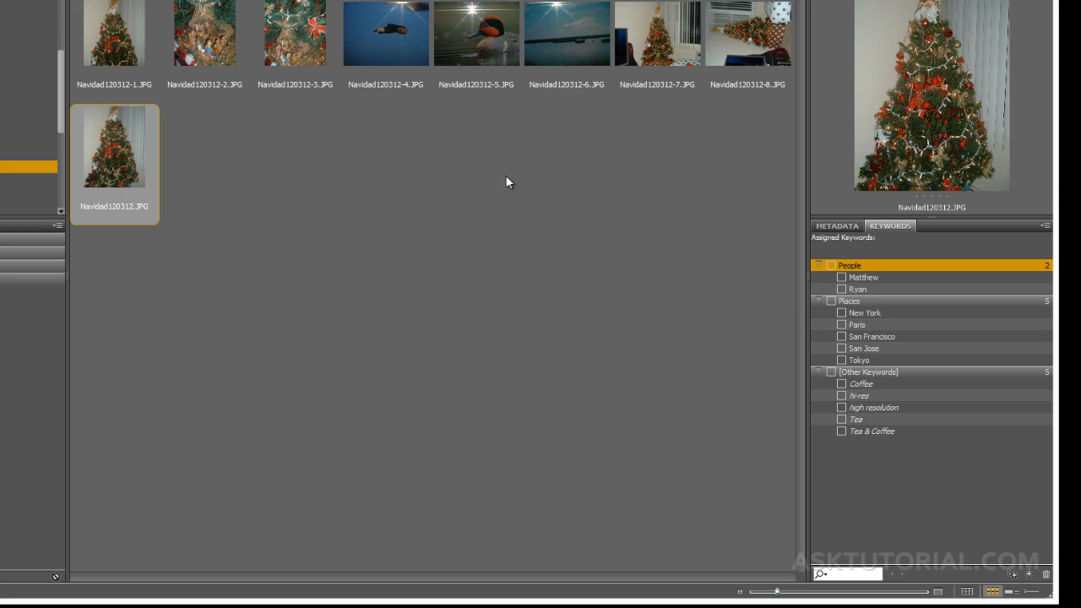
Delete the People, Places and [Other Keywords] sets as well, suppressing further deletion confirmations while removing Places
right_click(897, 266)
click(956, 329)
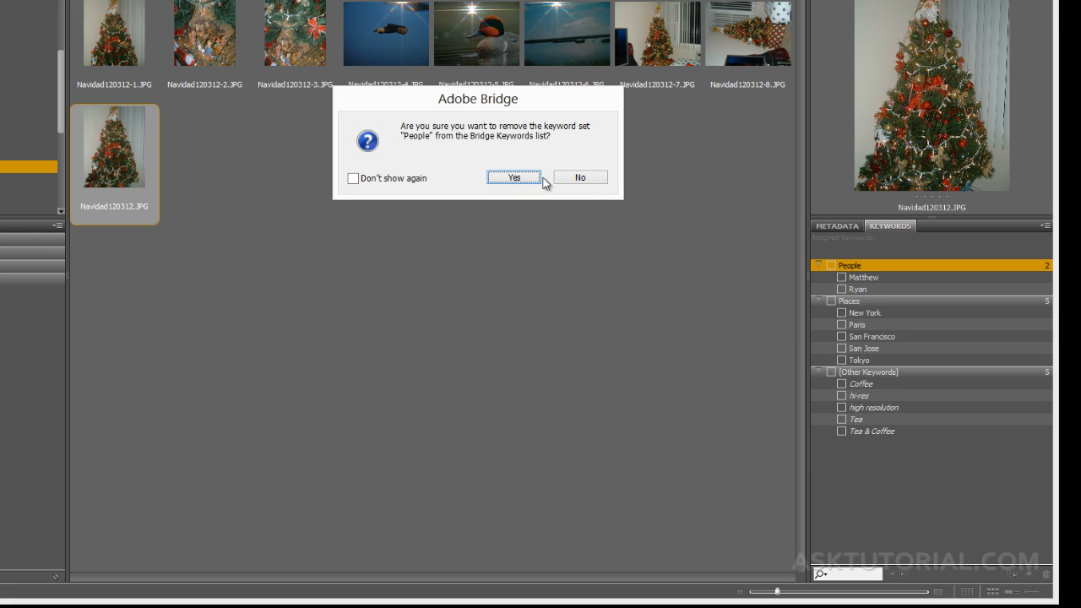
click(533, 177)
right_click(885, 263)
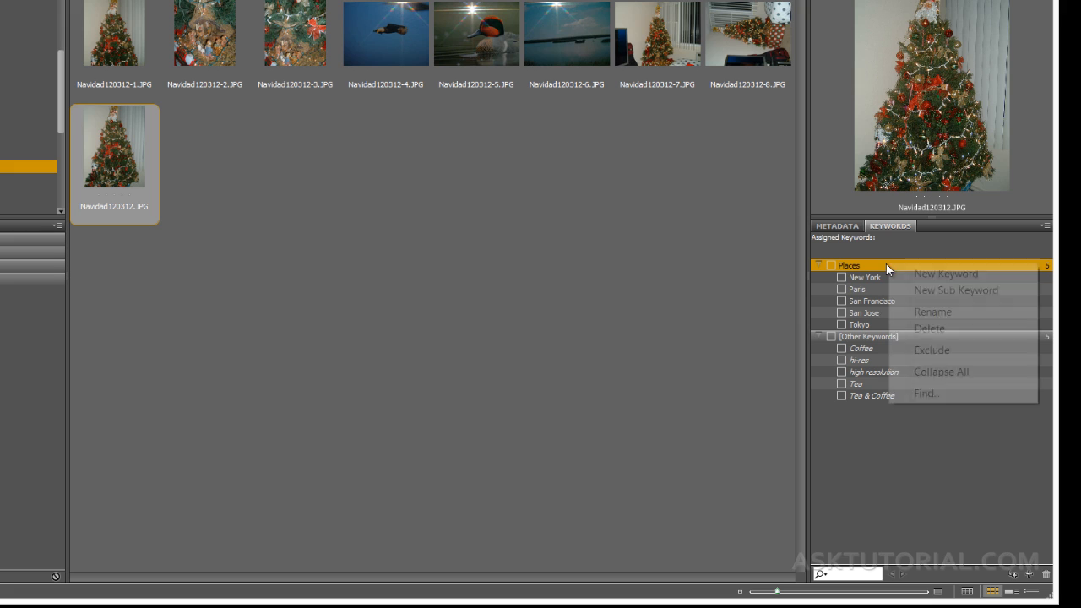
click(938, 329)
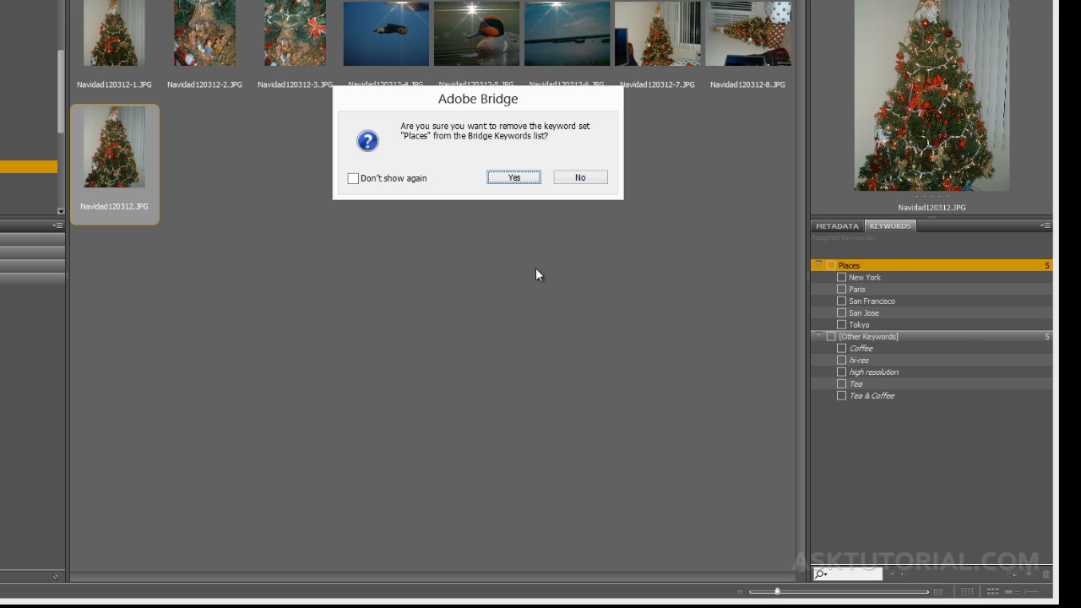
click(363, 181)
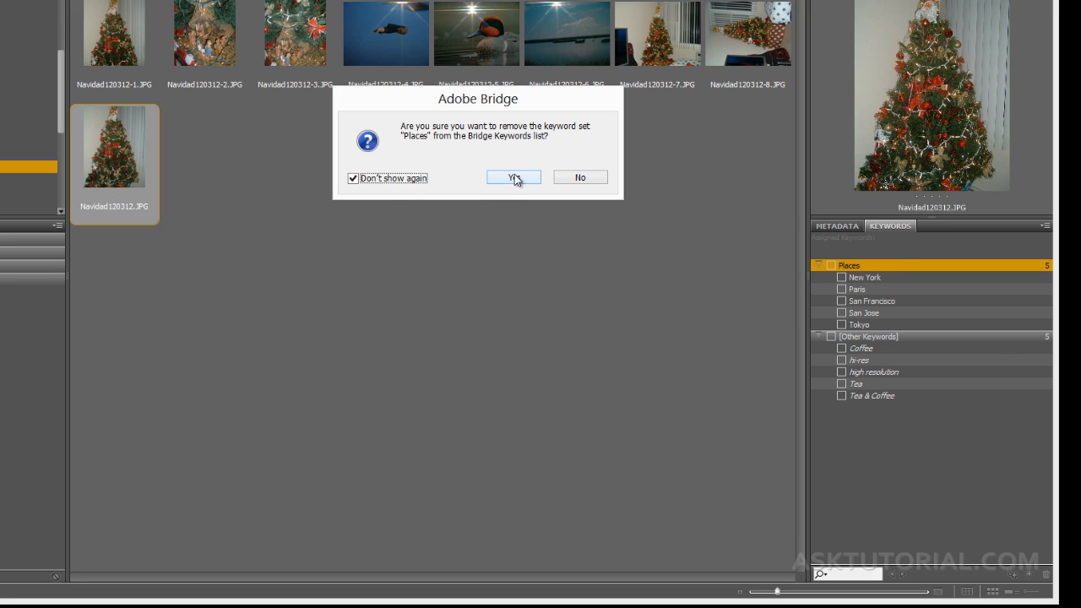
click(514, 178)
right_click(874, 265)
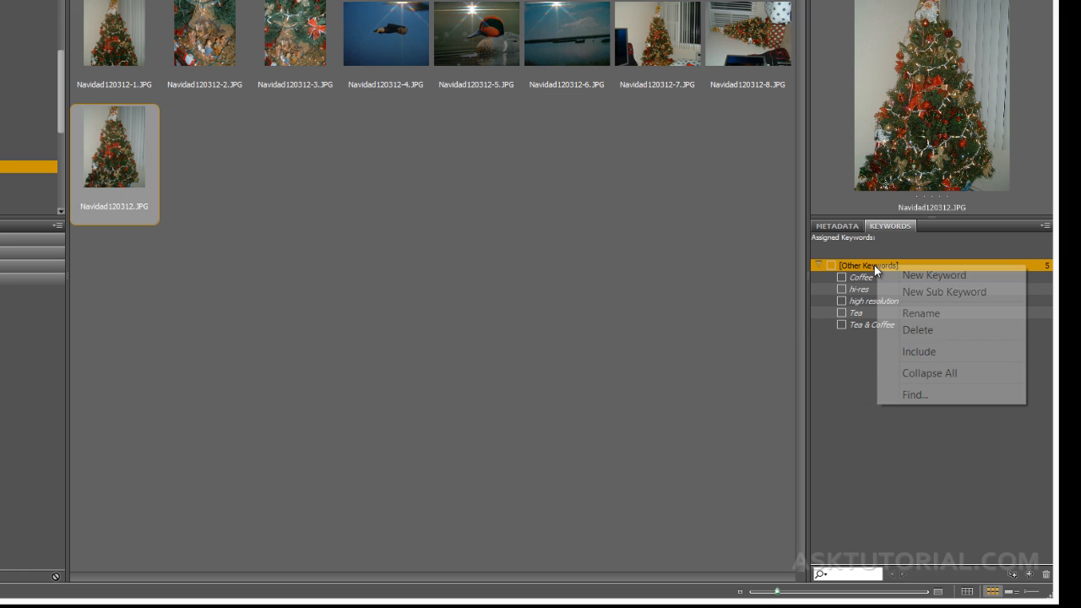
click(918, 331)
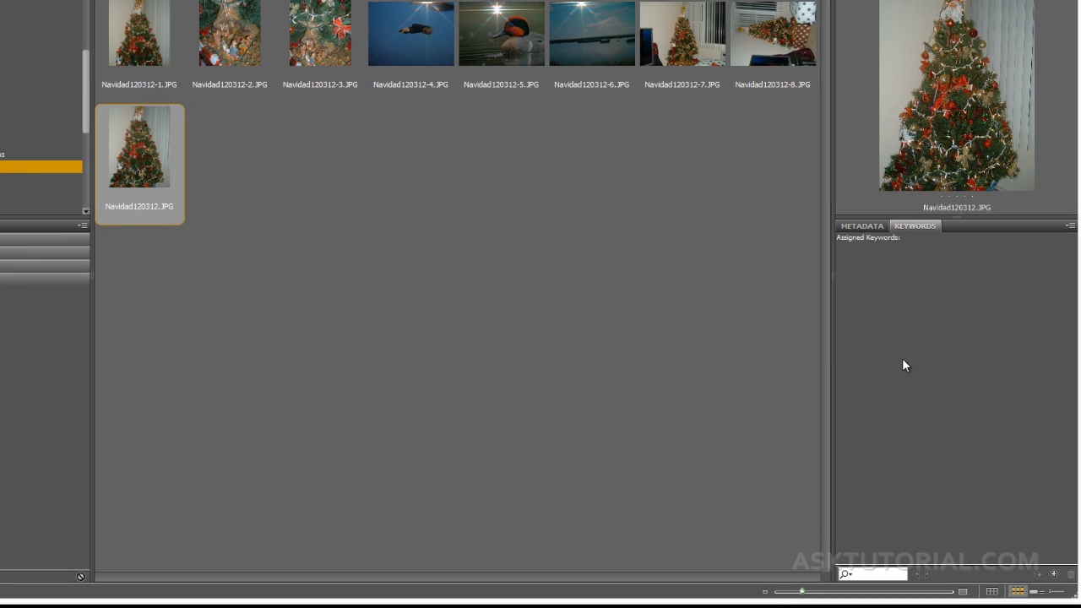
Create a keyword named Navidad and assign it to all the photos in the Navidad folder
click(1055, 575)
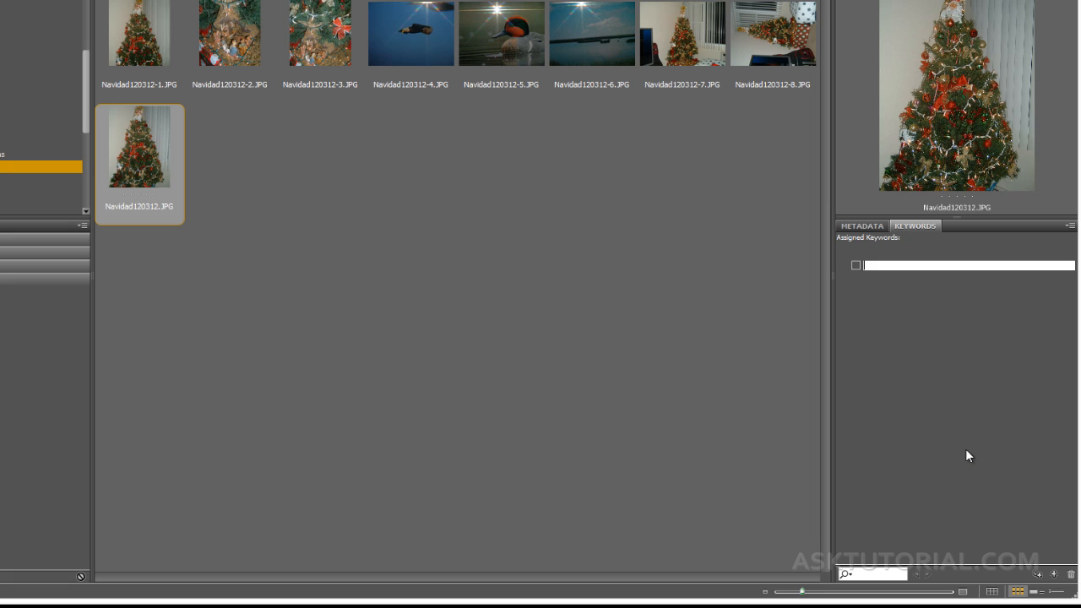
text(Navidad)
key(Return)
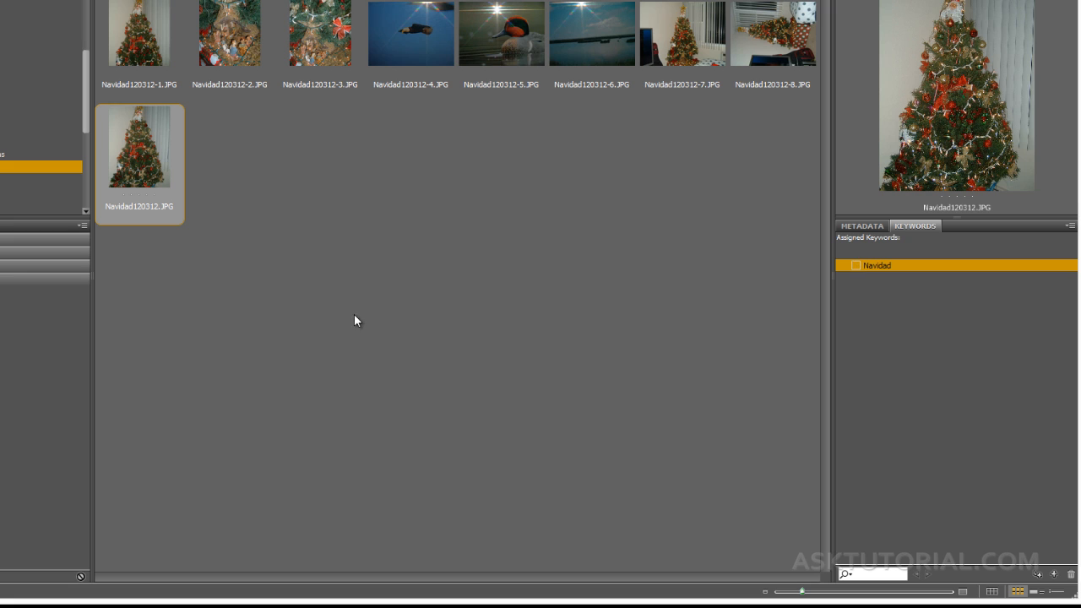
drag(138, 277, 777, 34)
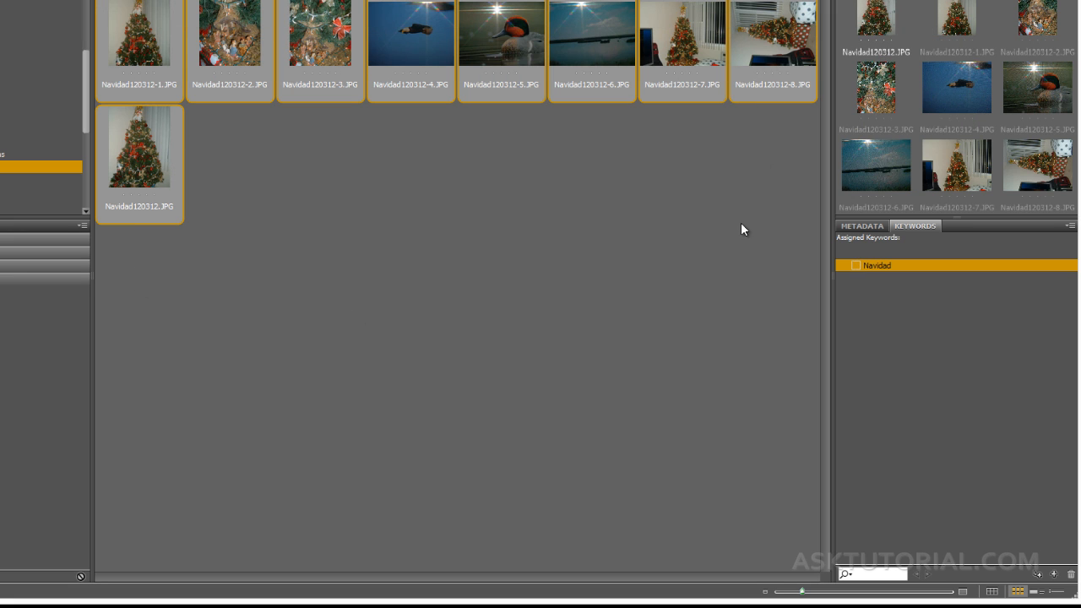
click(856, 265)
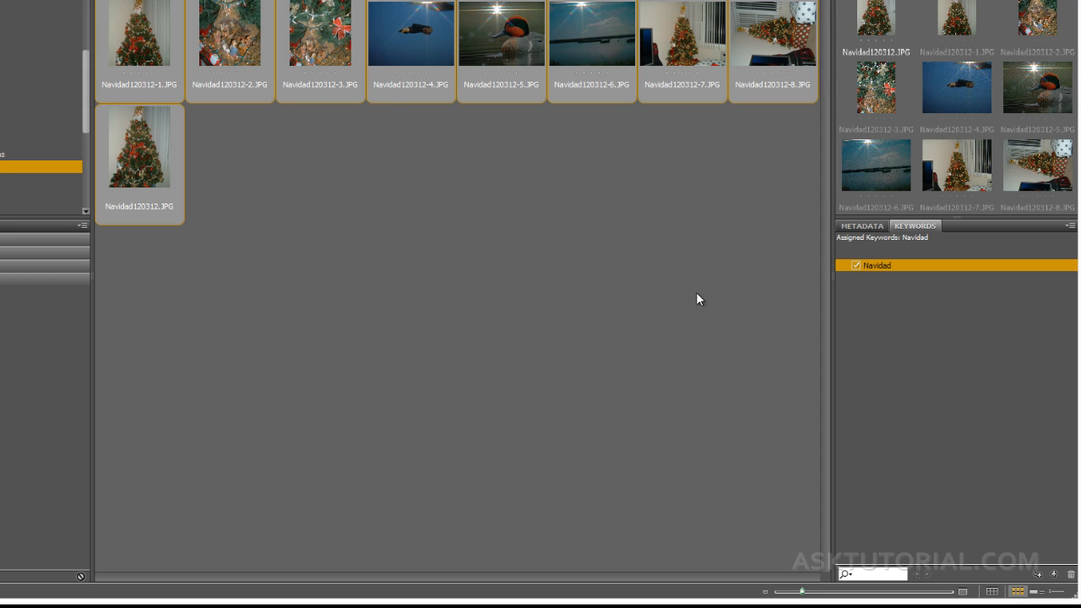
Examine the assigned keywords of individual photos in the Navidad folder, one photo at a time
click(573, 300)
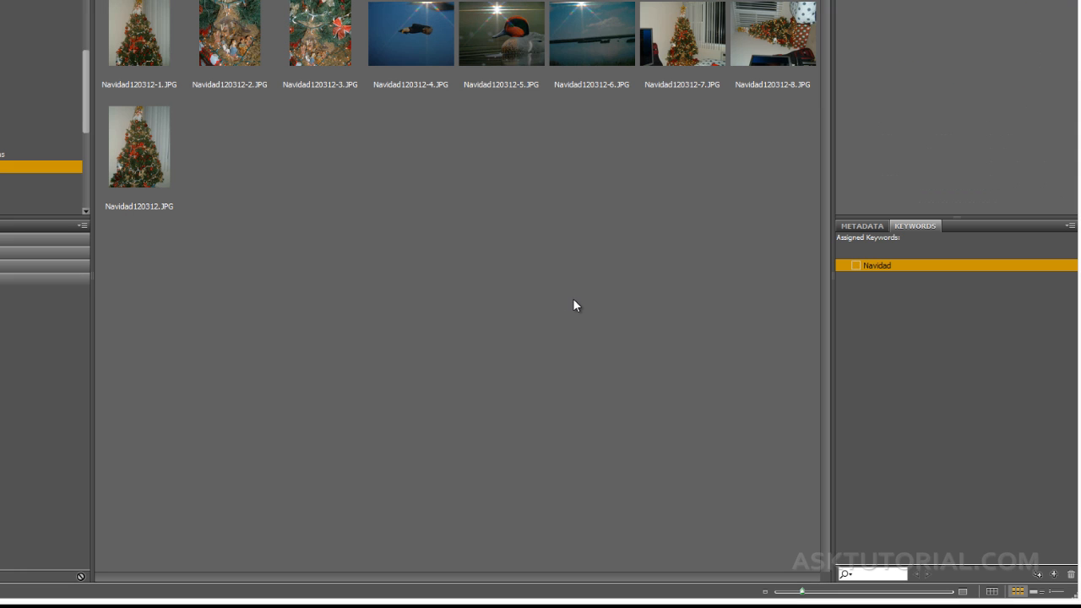
click(147, 150)
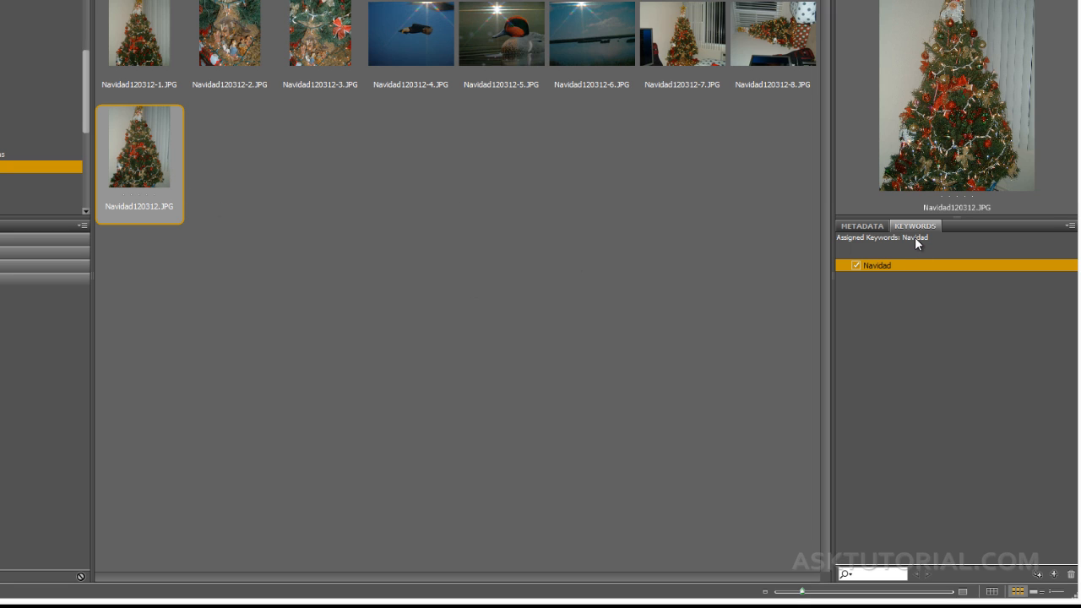
click(669, 69)
click(764, 61)
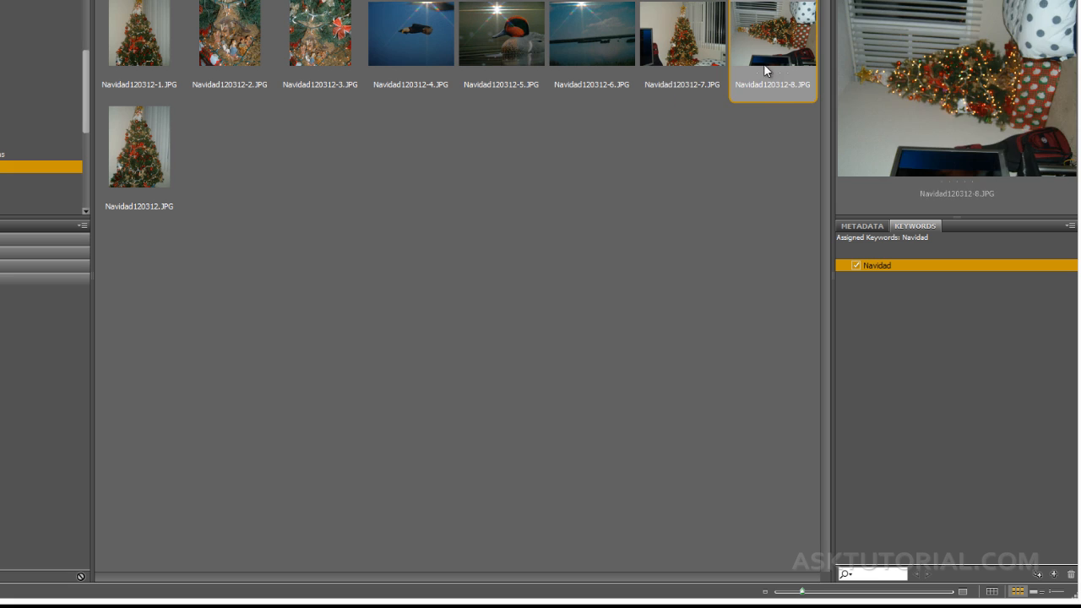
click(506, 51)
click(417, 47)
click(229, 42)
click(320, 42)
click(249, 42)
click(155, 43)
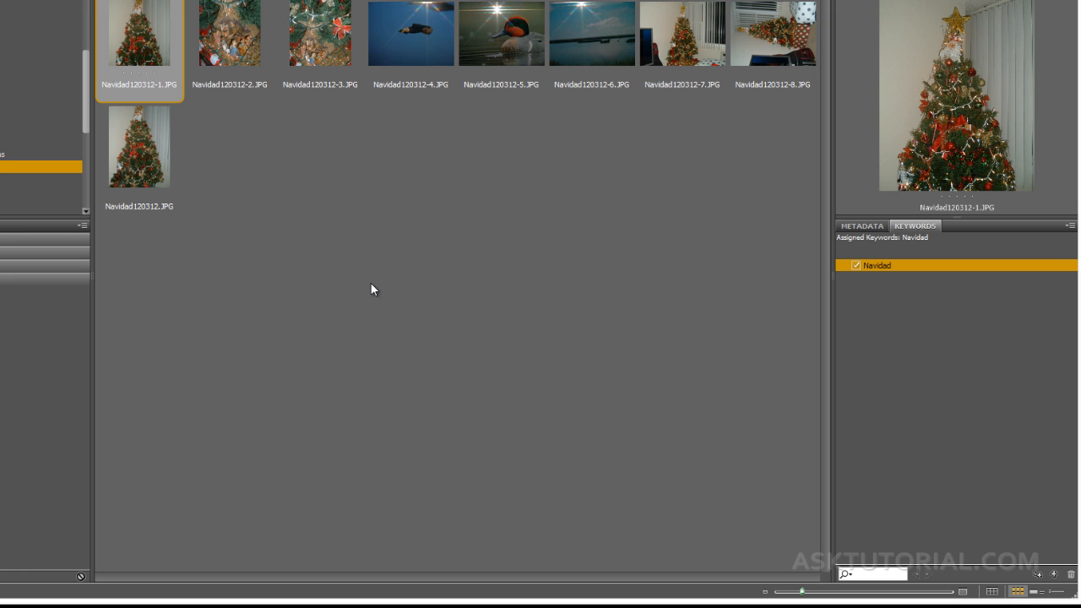
click(850, 309)
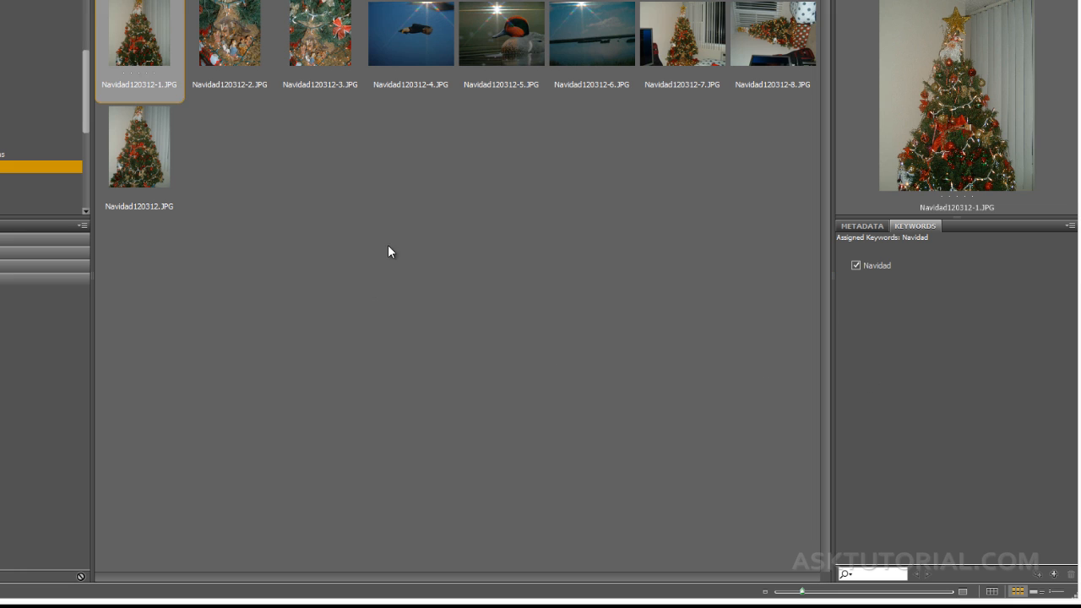
click(158, 221)
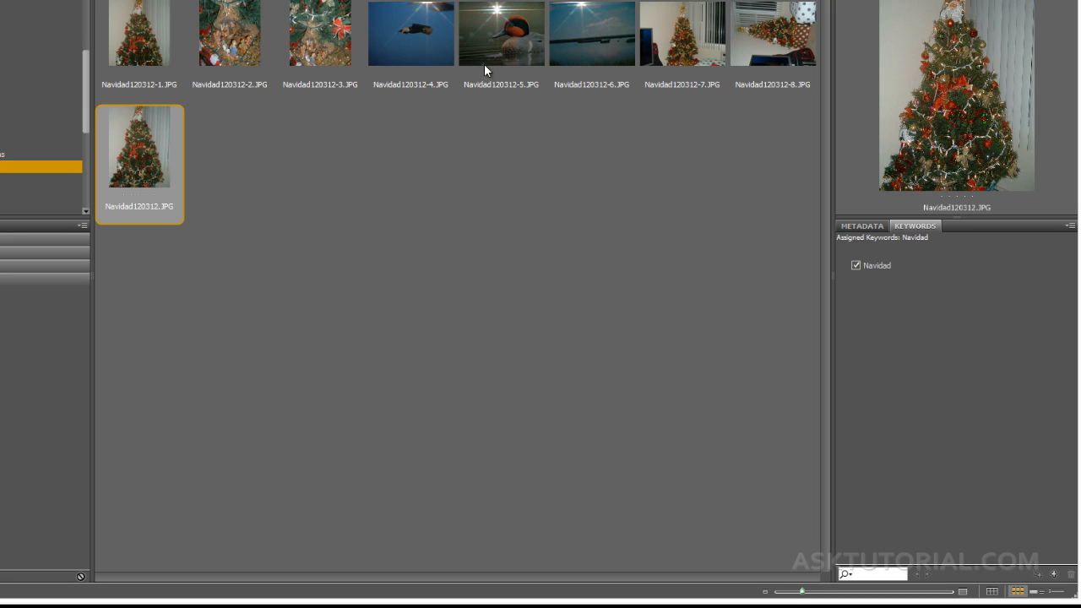
click(137, 22)
With no photos selected, create a sub keyword named Pino under the Navidad keyword
click(574, 151)
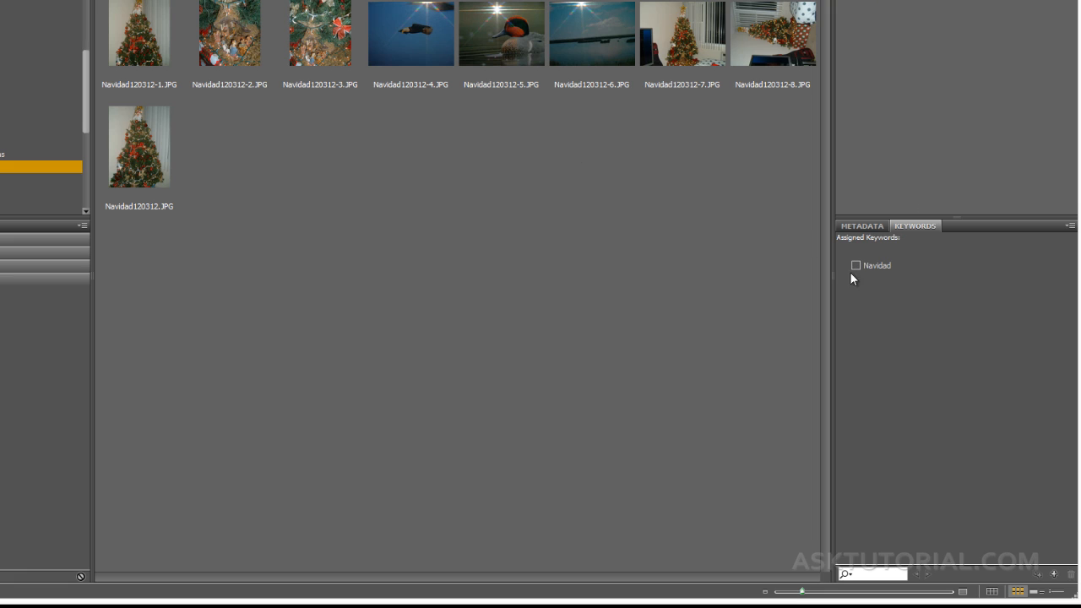
click(876, 266)
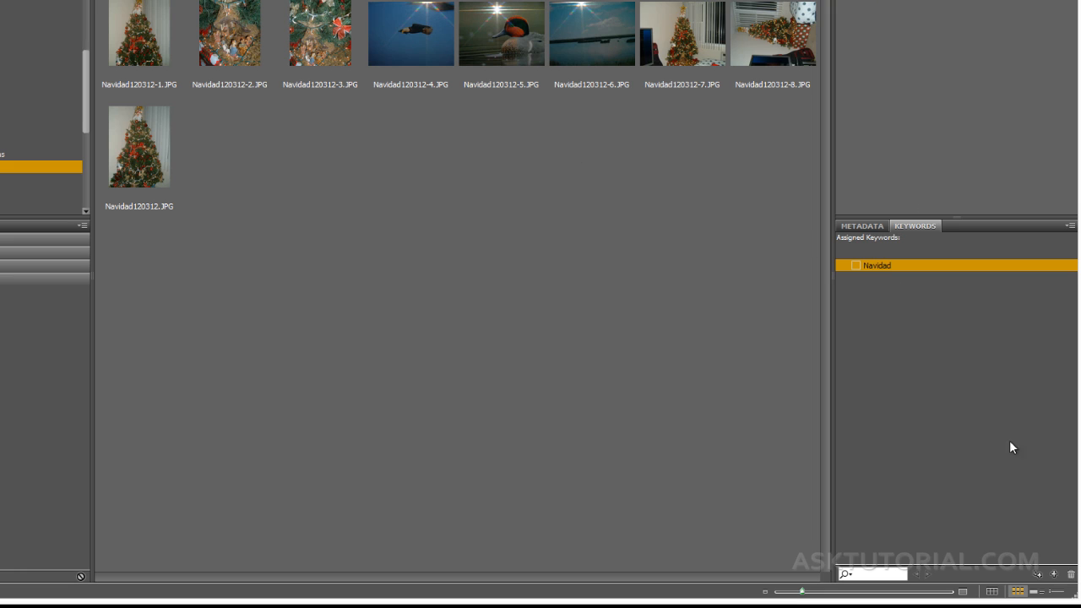
click(1037, 574)
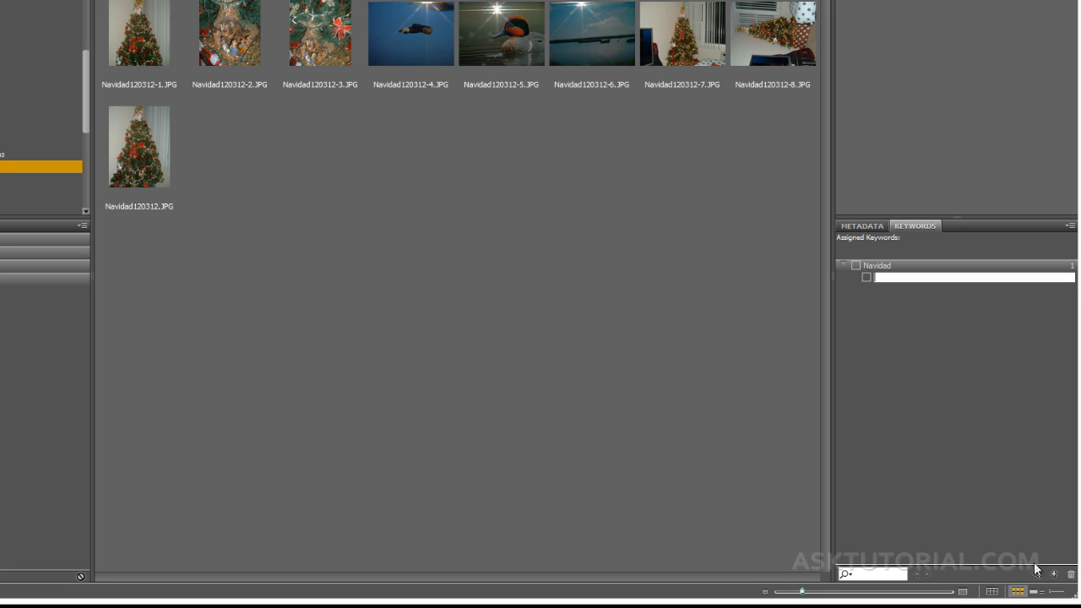
text(Pino)
key(Return)
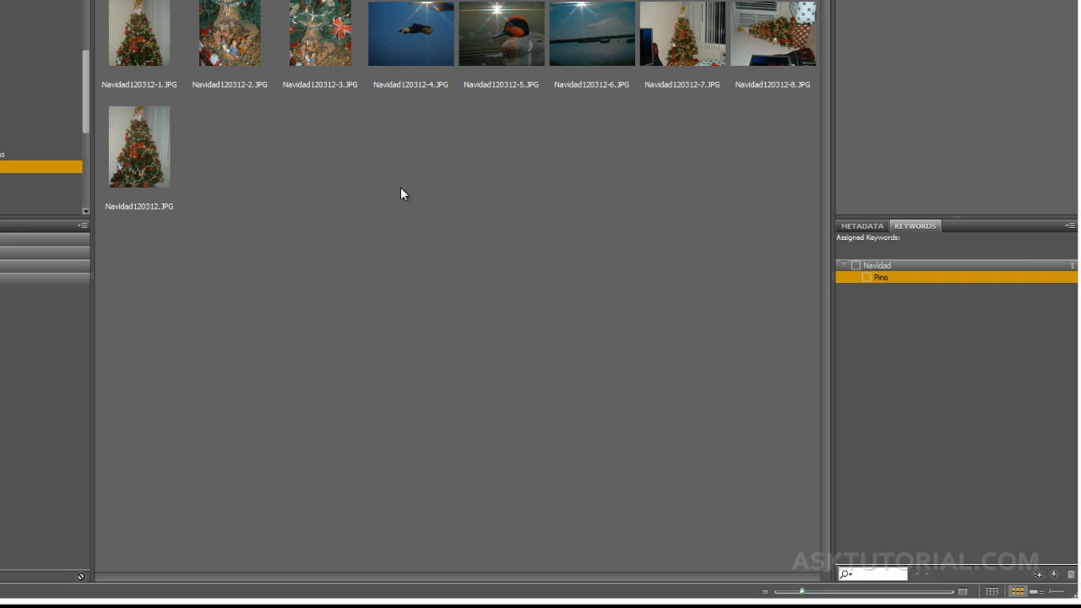
Assign the Pino sub keyword to Navidad120312.JPG, Navidad120312-1.JPG, Navidad120312-7.JPG and Navidad120312-8.JPG, then check the keywords of Navidad120312.JPG
click(137, 159)
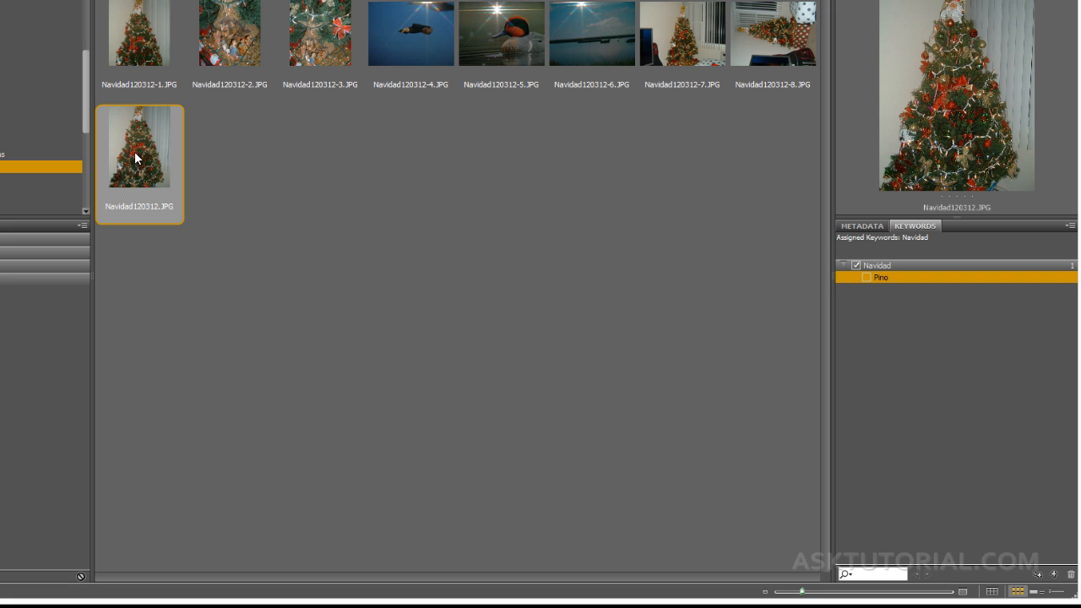
ctrl+click(133, 44)
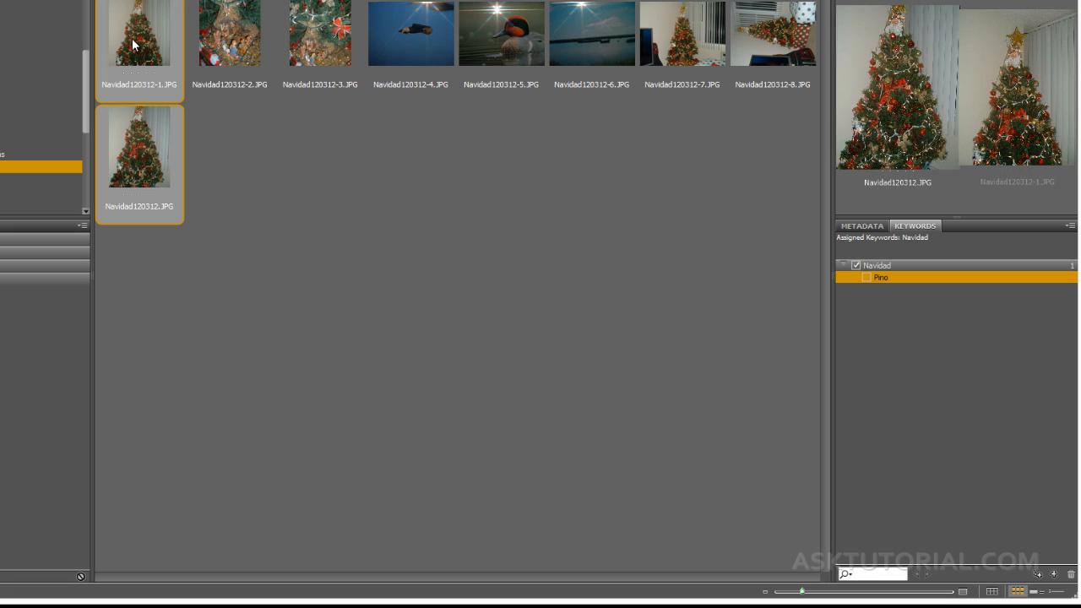
ctrl+click(695, 58)
ctrl+click(760, 53)
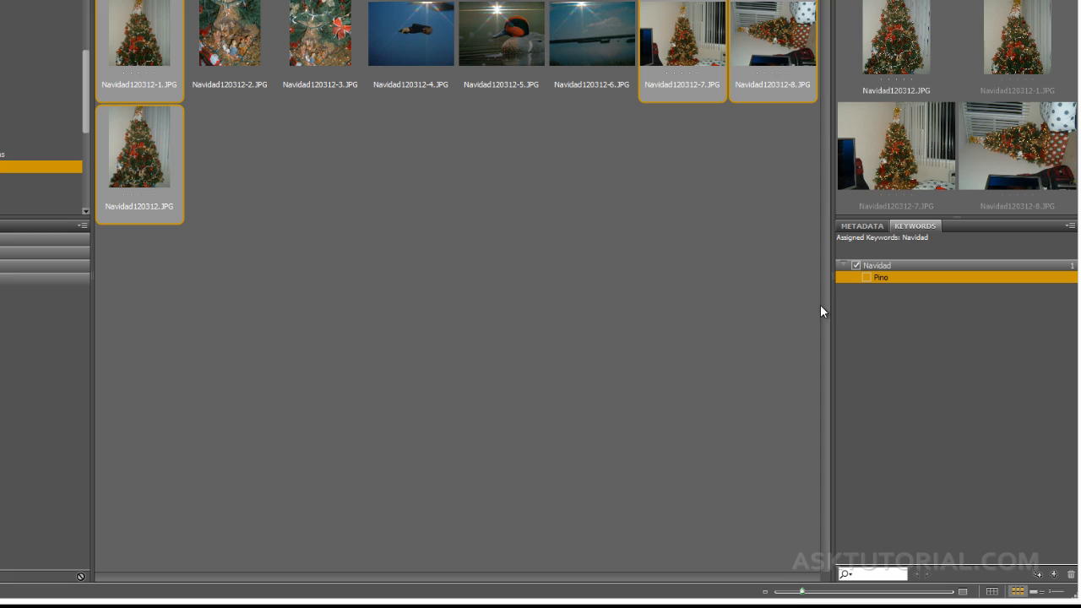
click(866, 278)
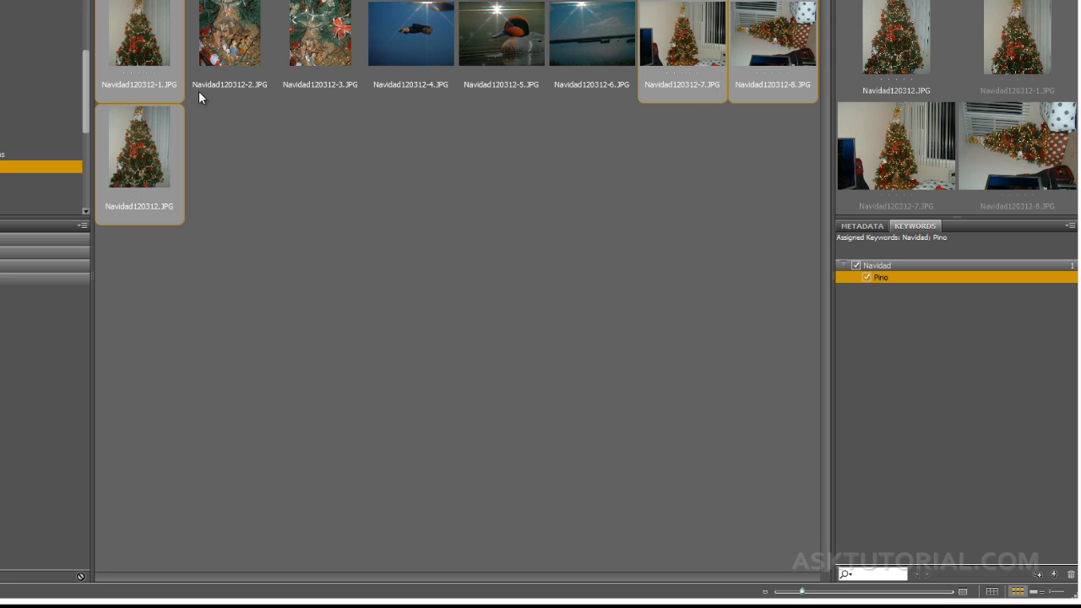
click(462, 290)
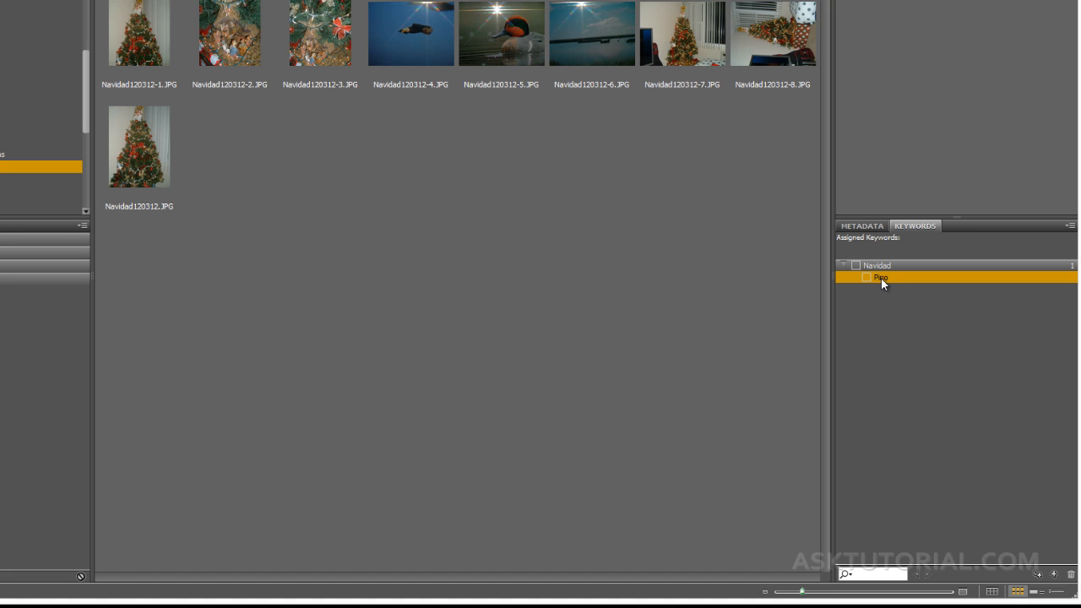
click(138, 163)
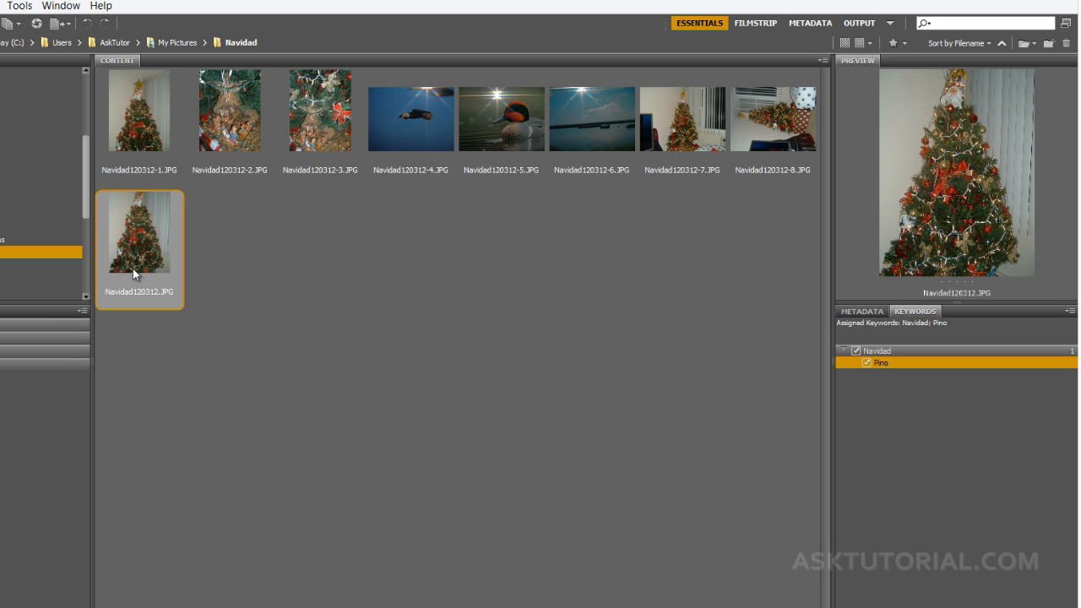
Select the duck photo Navidad120312-5.JPG and create a sub keyword named Ave under the Navidad keyword
click(504, 133)
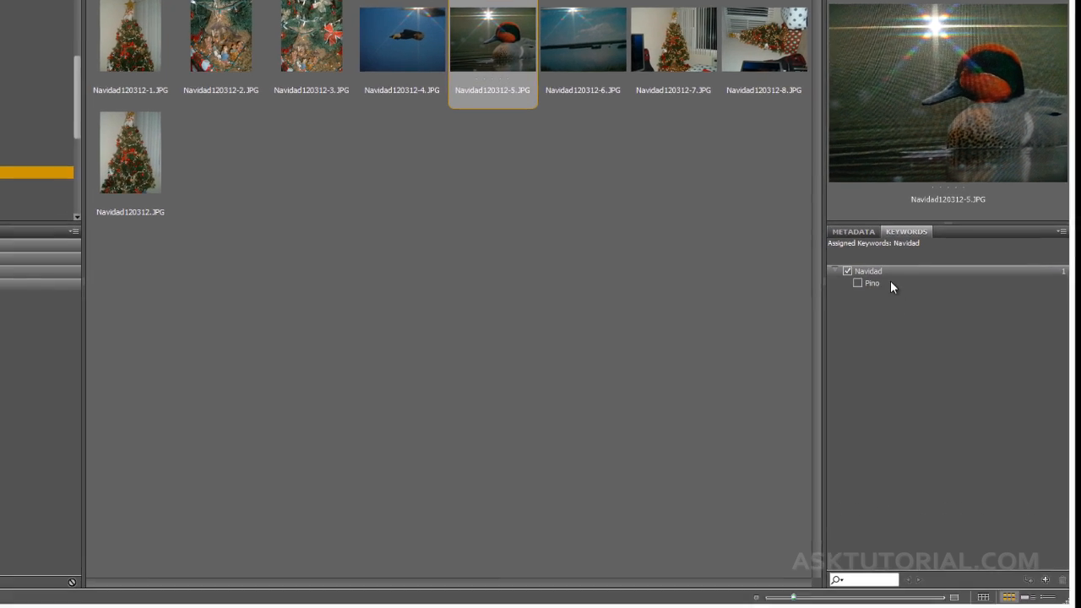
click(870, 349)
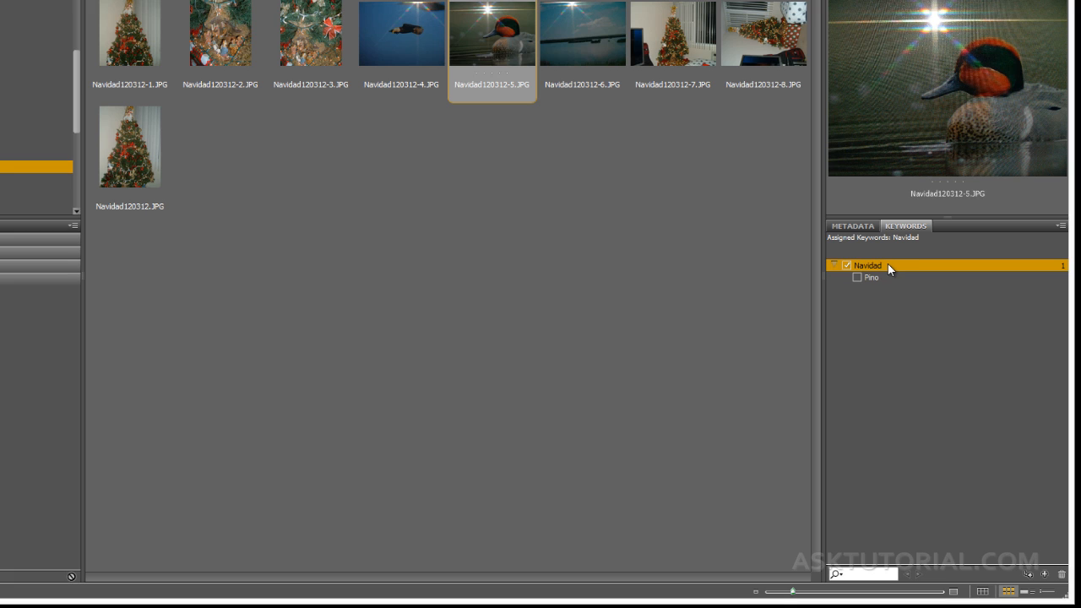
click(1029, 576)
text(Ave)
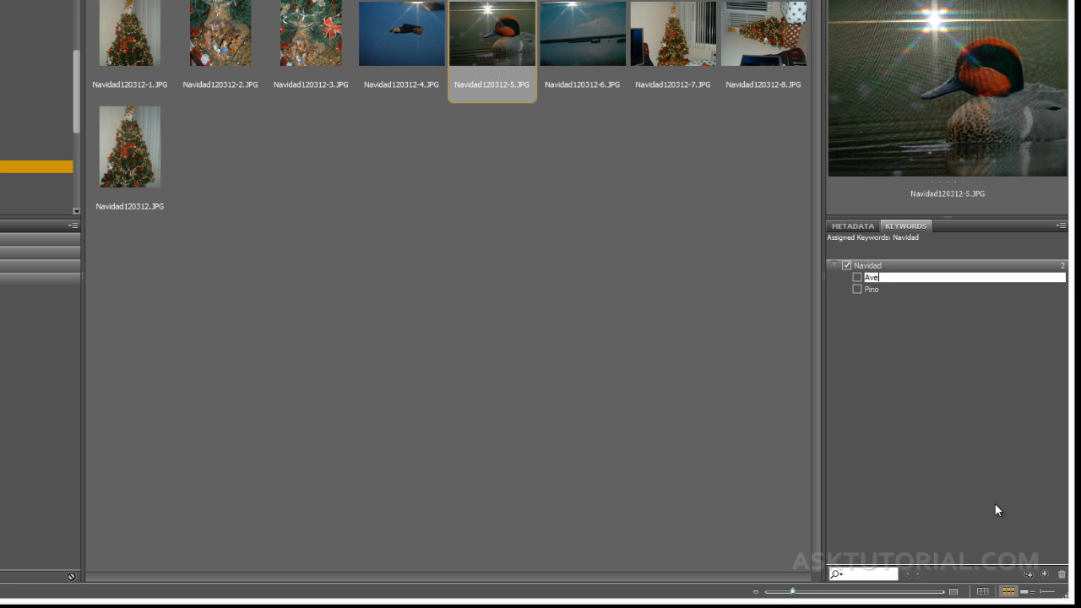
key(Return)
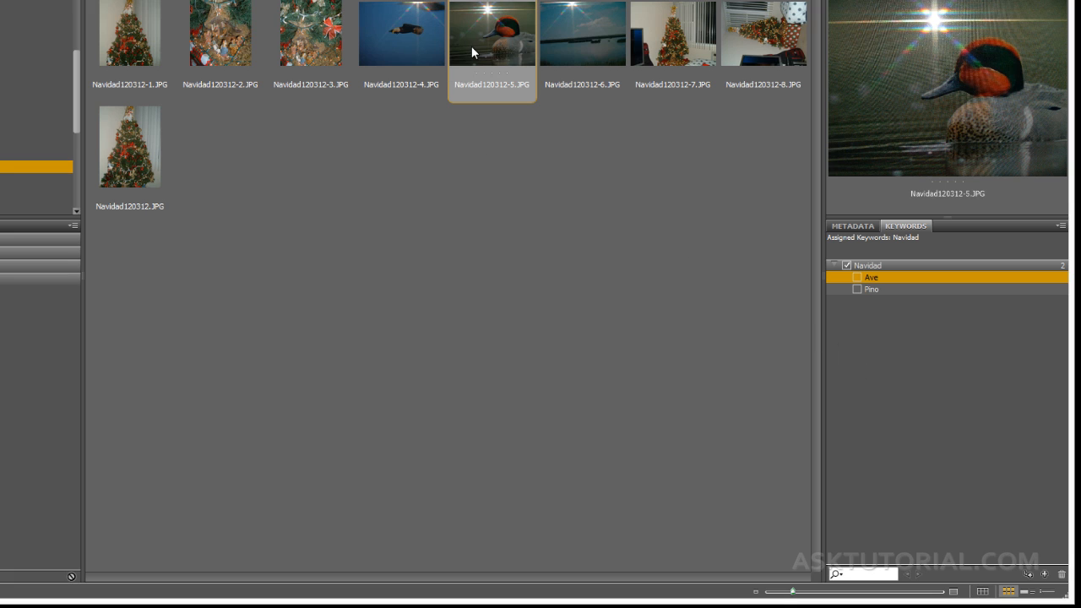
Assign the Ave sub keyword to the duck photo Navidad120312-5.JPG, then check the keywords of Navidad120312.JPG
click(857, 278)
click(125, 159)
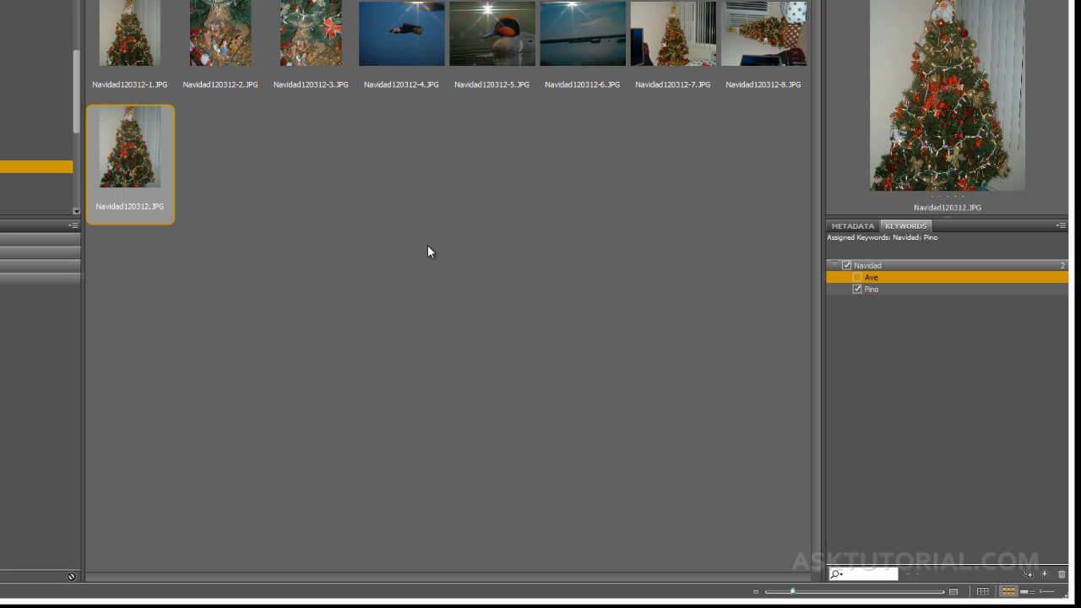
click(581, 296)
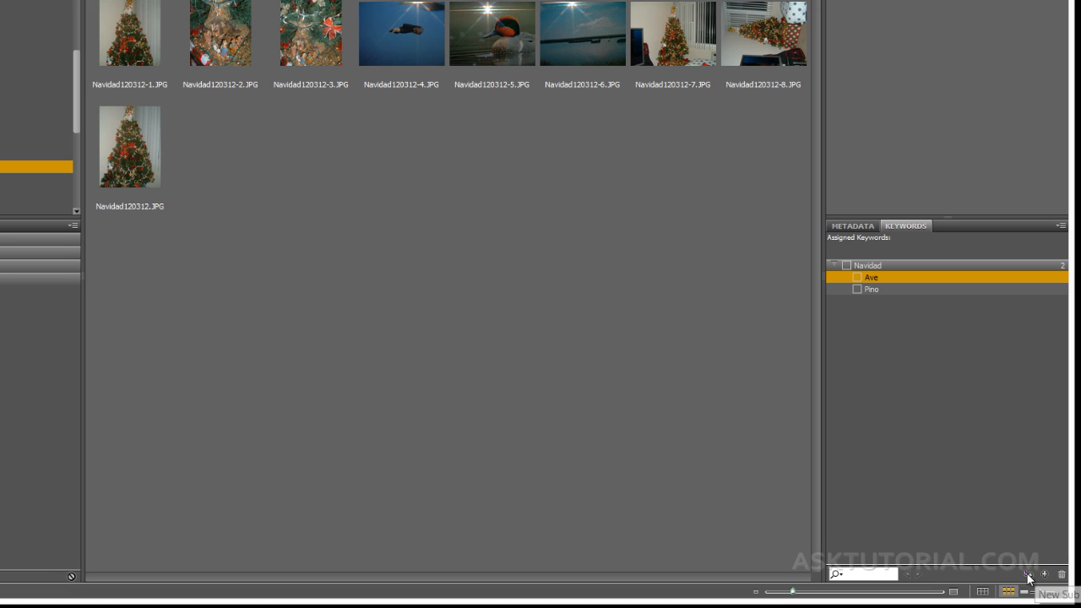
click(936, 288)
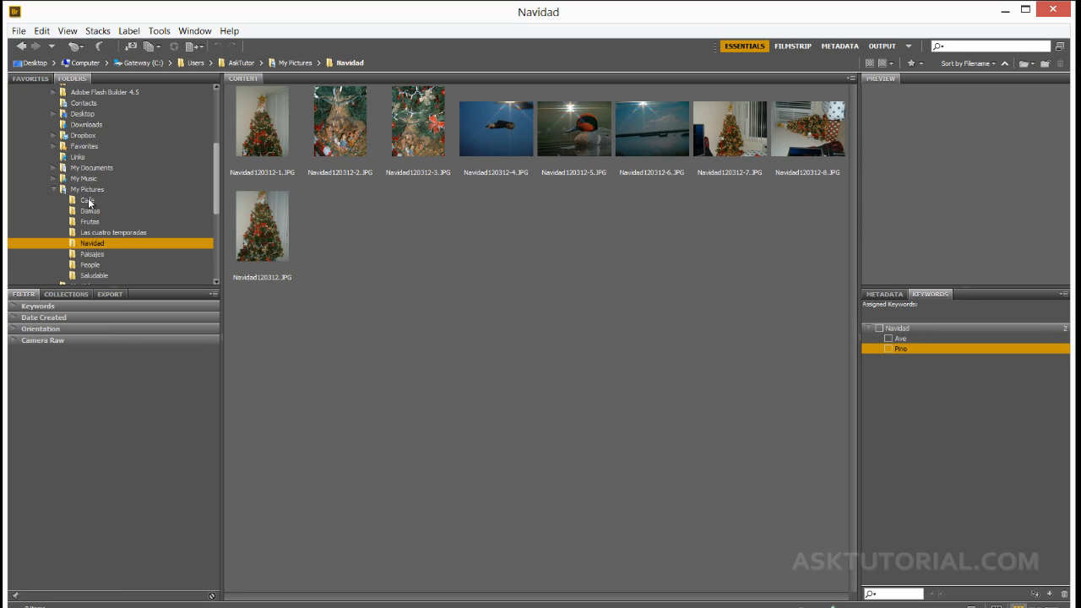
Open the Cafe folder and, with no keyword selected, create a top-level keyword named Cafe
click(88, 201)
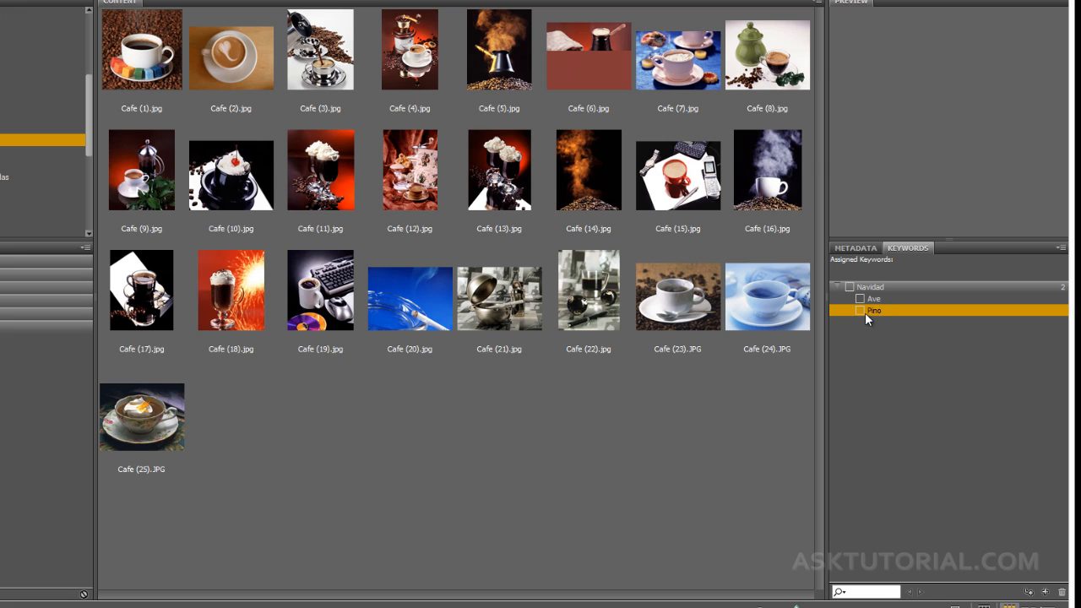
click(896, 383)
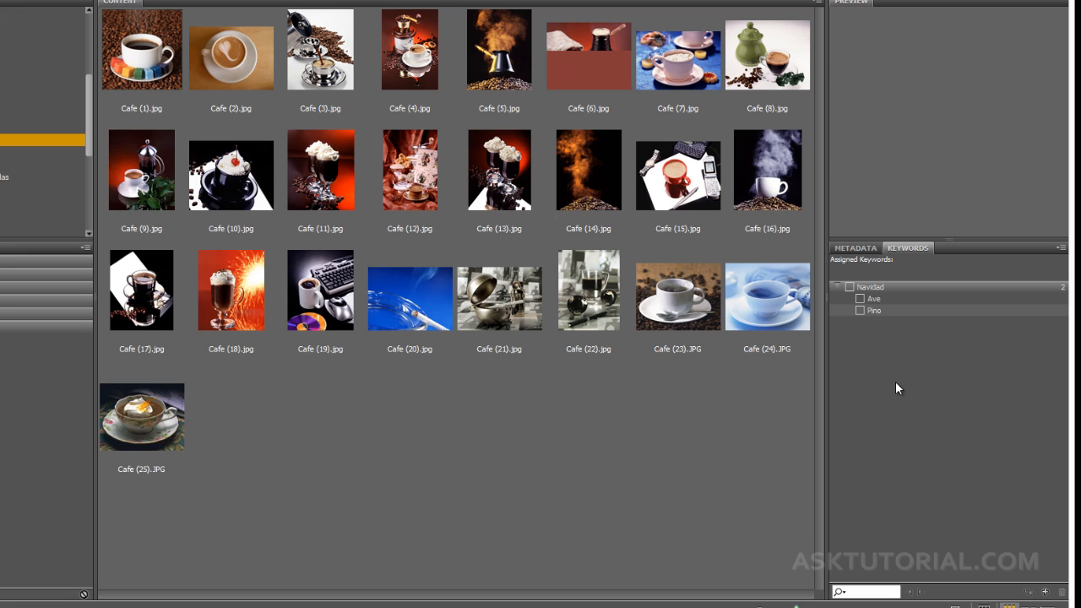
click(1045, 592)
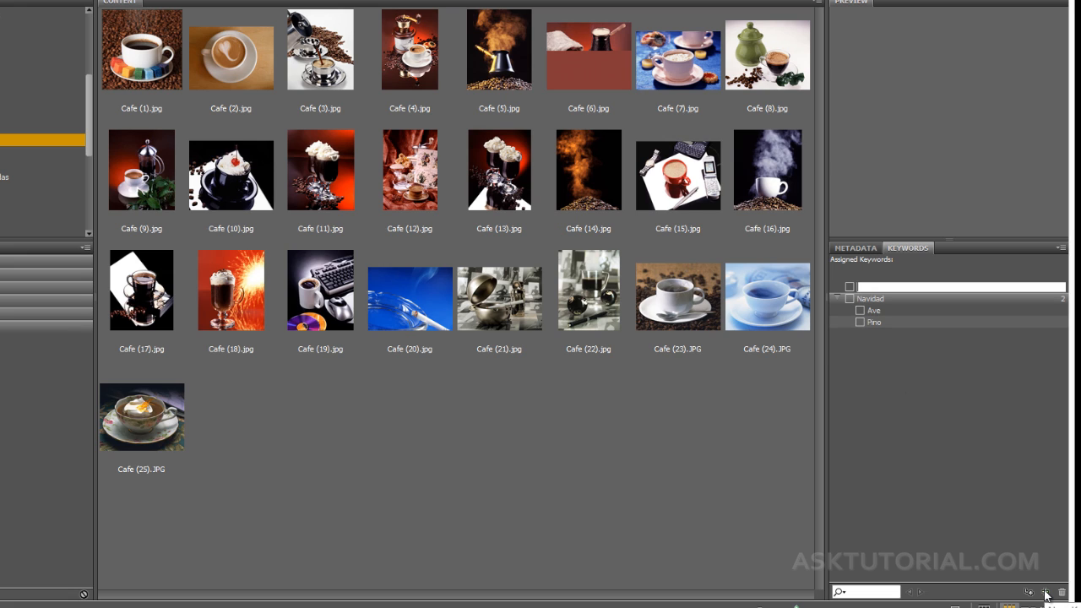
text(Cafe)
key(Return)
Assign the Cafe keyword to all photos in the Cafe folder, then deselect them
drag(139, 514, 786, 82)
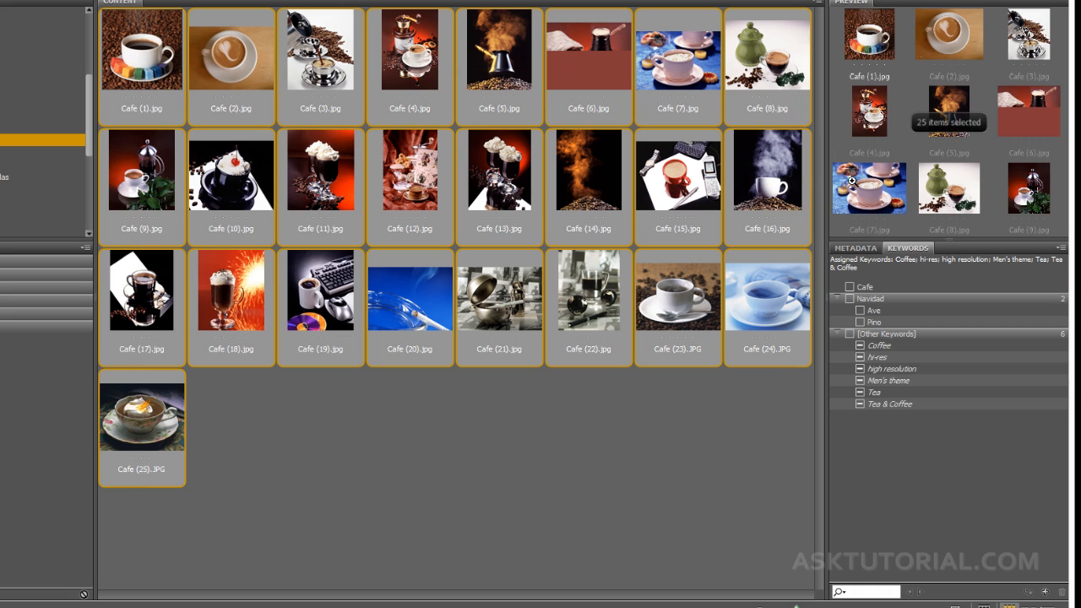
click(849, 287)
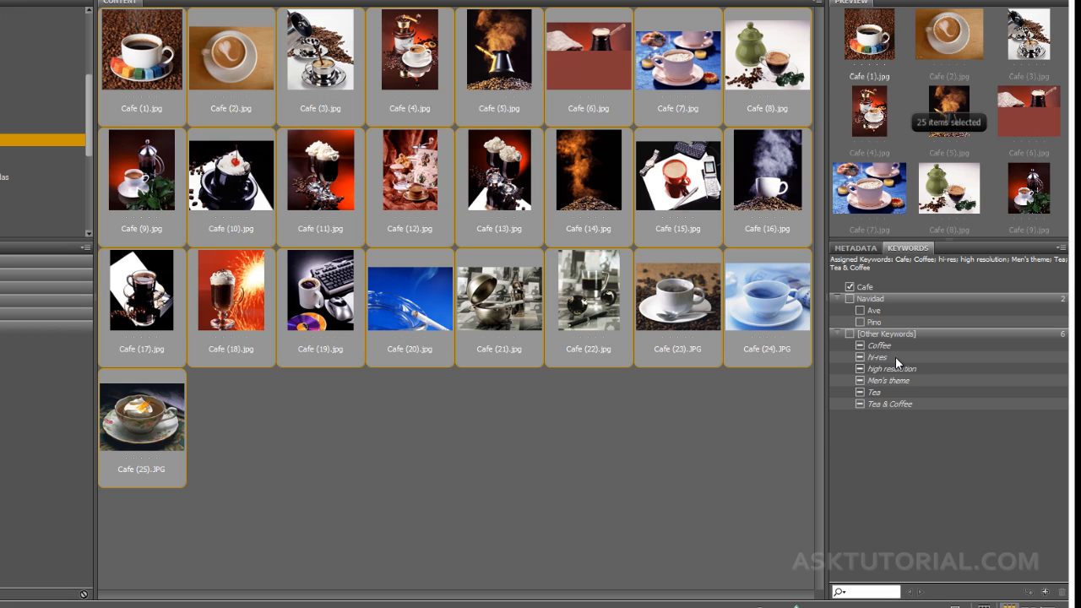
click(749, 400)
Delete the [Other Keywords] group from the keyword list
click(902, 405)
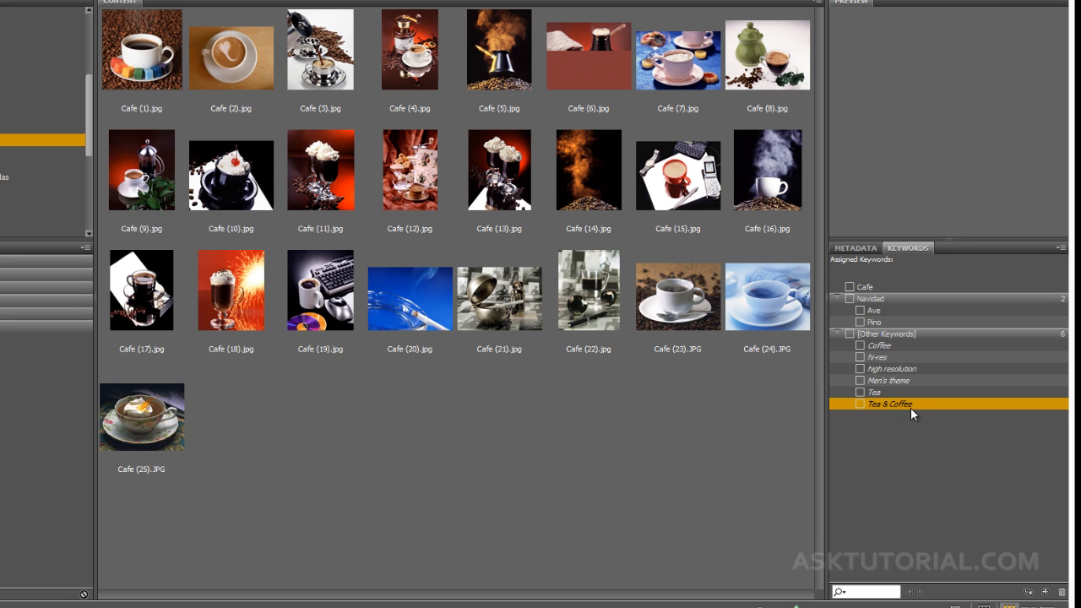
click(908, 334)
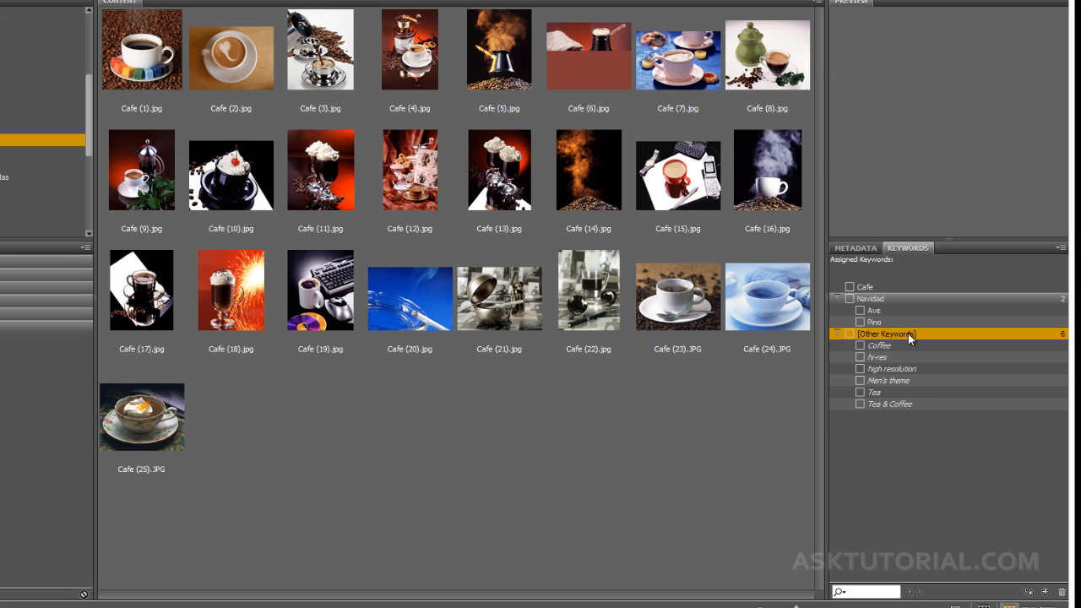
click(1061, 592)
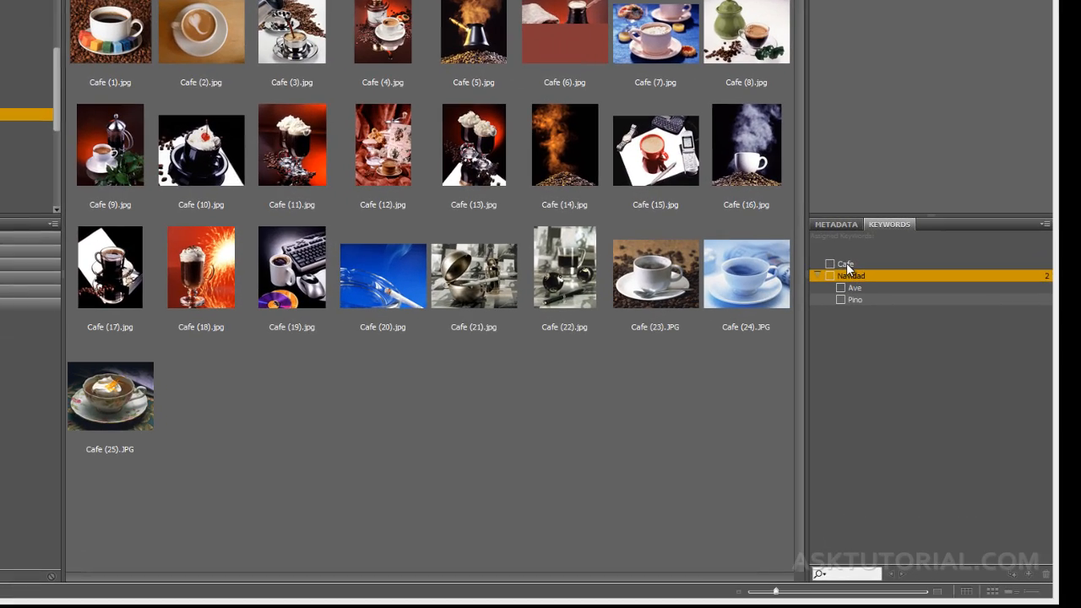
Create a sub keyword named Tazas de cafe under the Cafe keyword
click(880, 314)
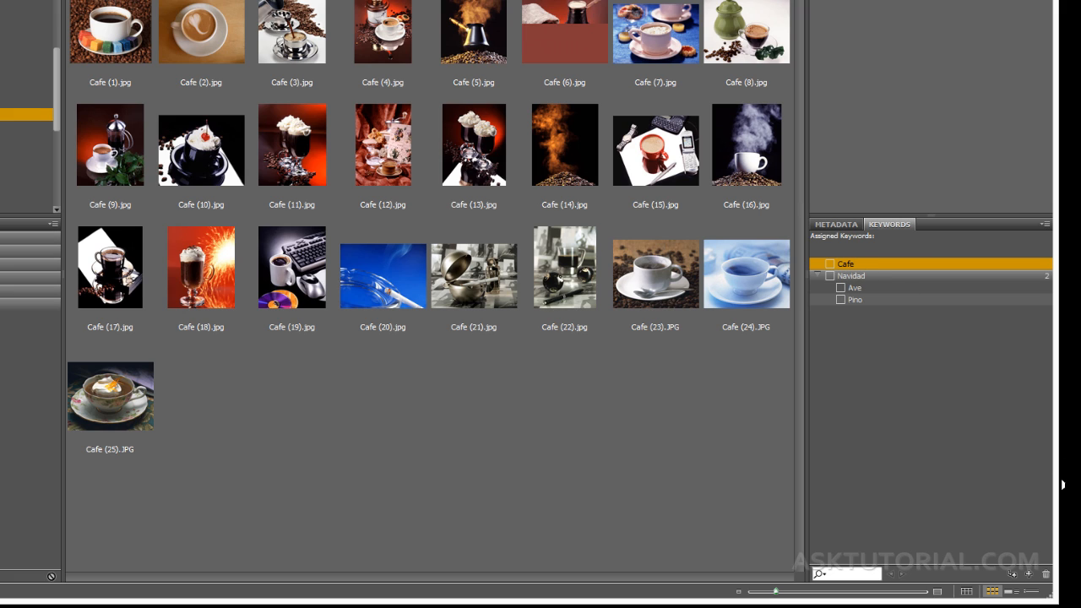
click(1013, 574)
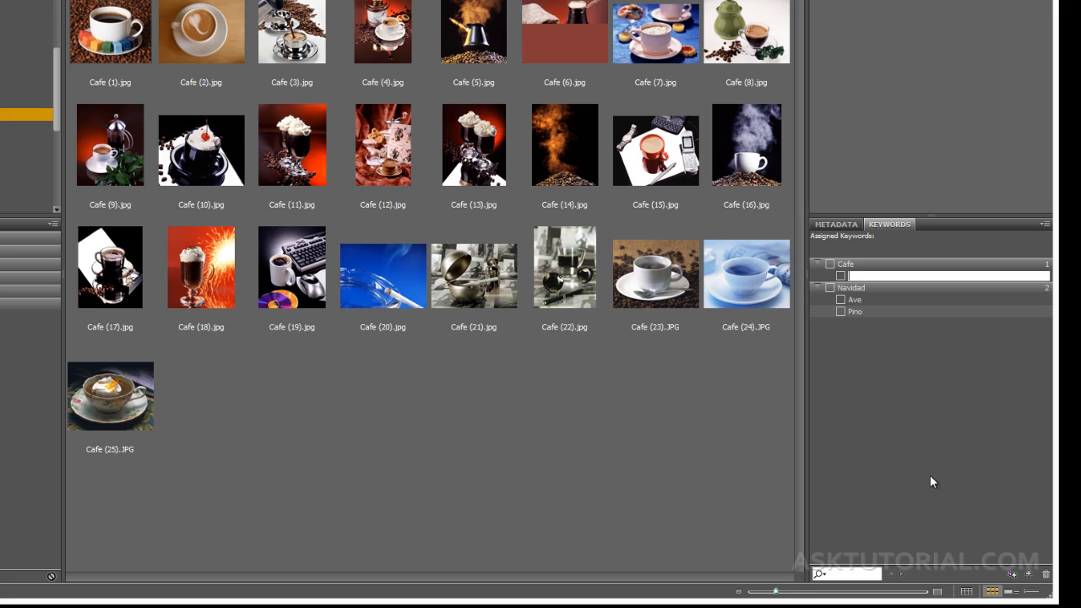
text(Tazas de cafe)
key(Return)
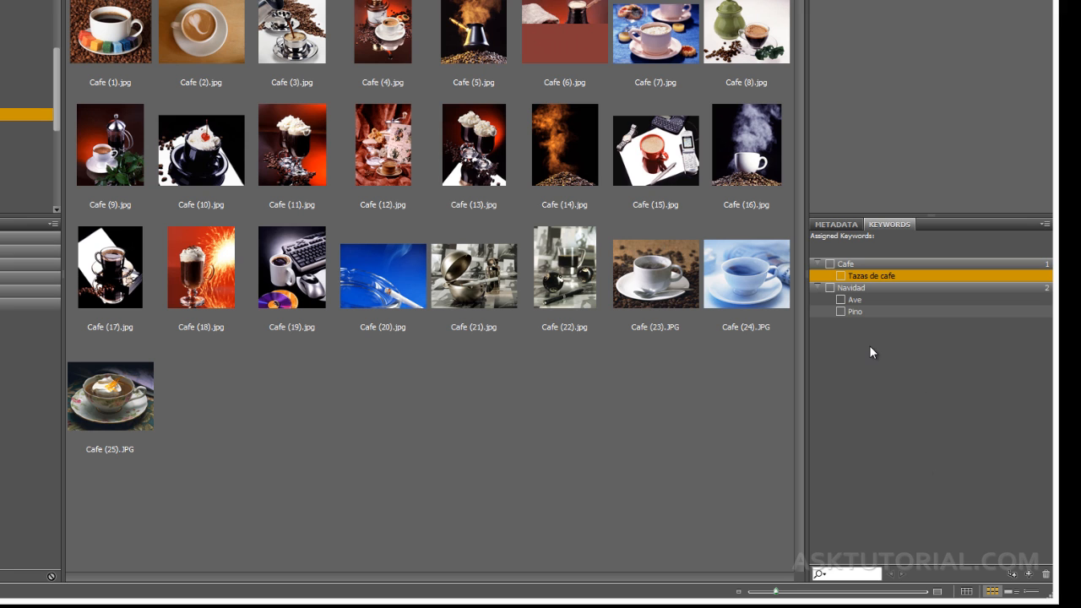
Assign the Tazas de cafe sub keyword to the Cafe photos numbered 1 to 3, 7 to 10, 15, 17, 19 and 23 to 25
click(115, 37)
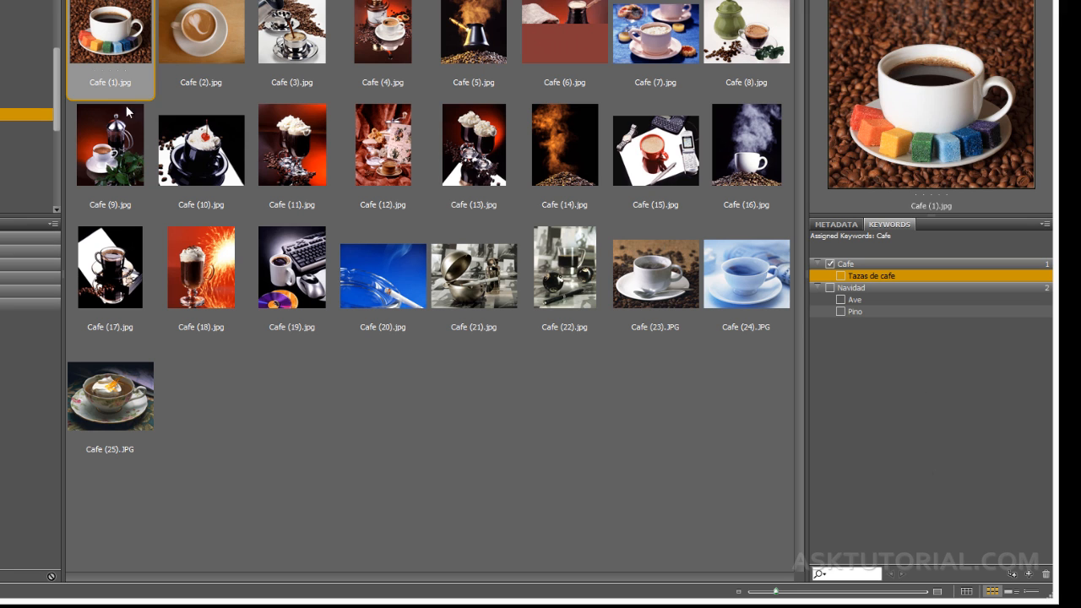
ctrl+click(116, 152)
ctrl+click(198, 148)
ctrl+click(118, 258)
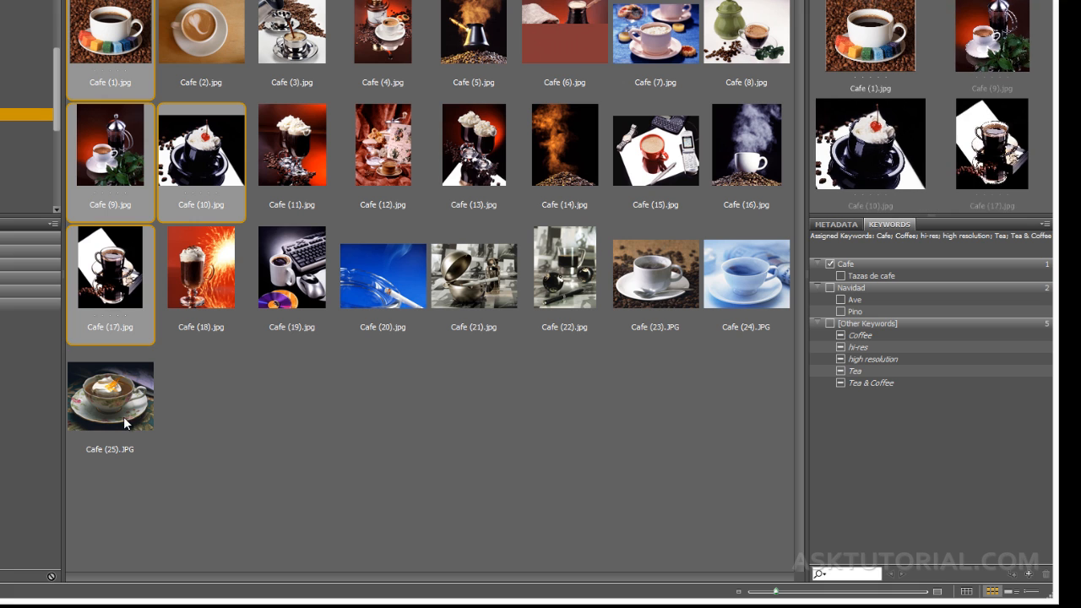
ctrl+click(124, 424)
ctrl+click(289, 75)
ctrl+click(225, 42)
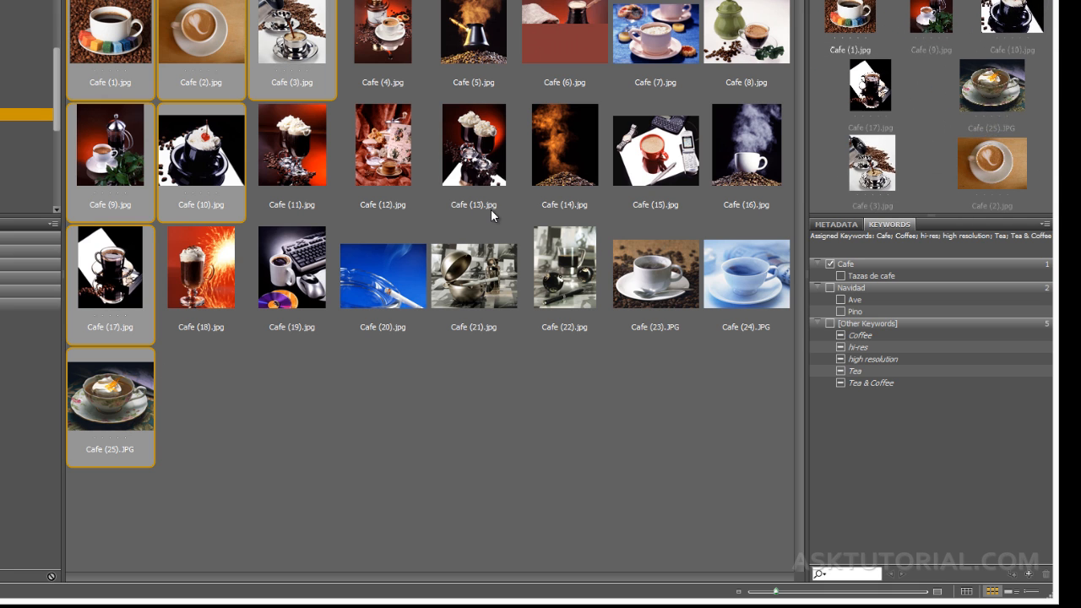
ctrl+click(650, 270)
ctrl+click(744, 270)
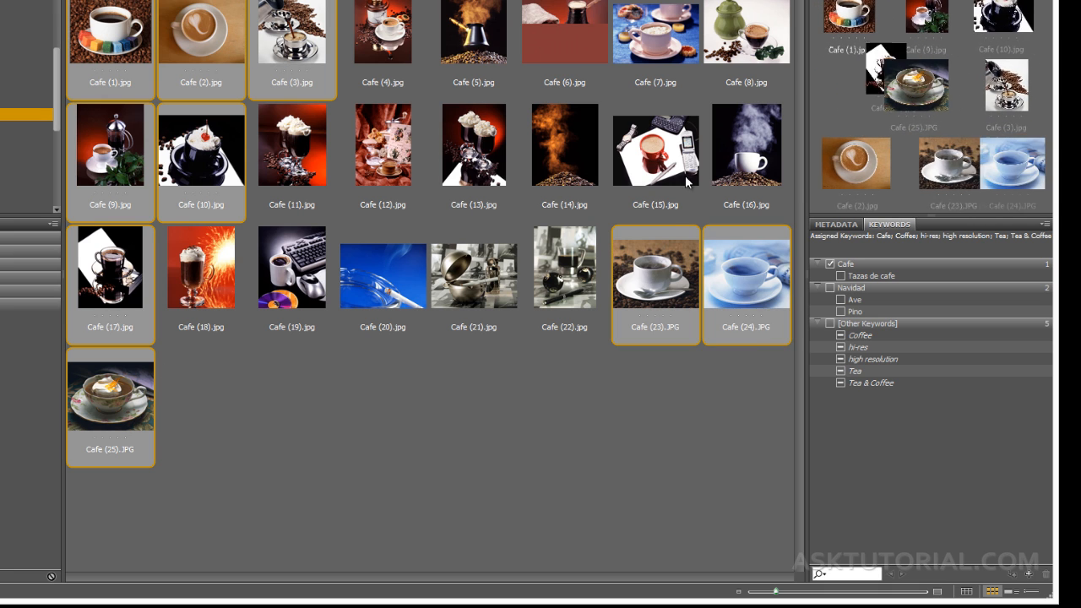
ctrl+click(691, 187)
ctrl+click(673, 38)
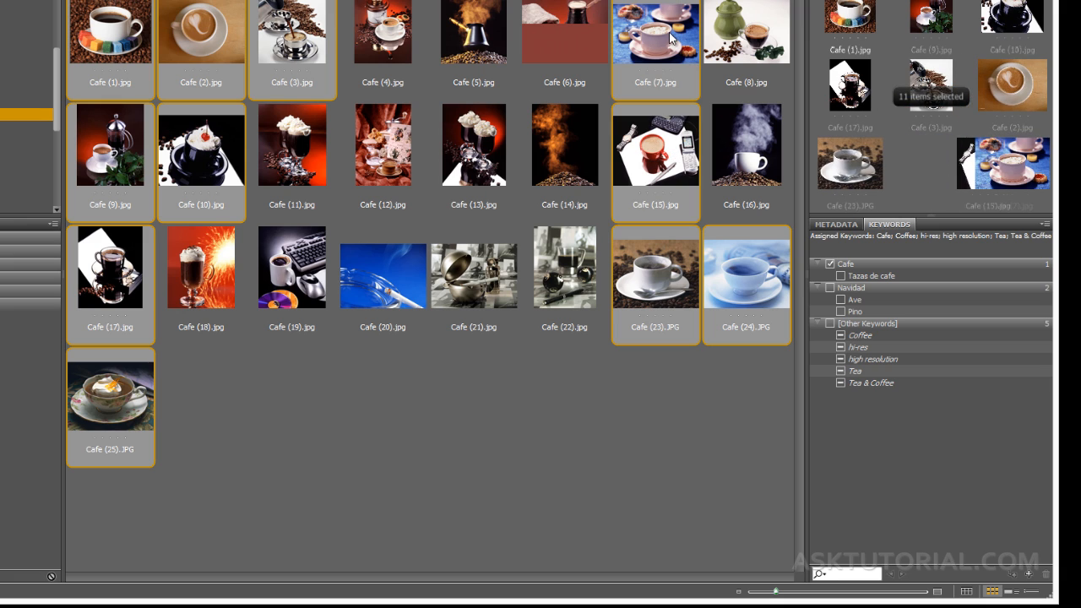
ctrl+click(758, 28)
ctrl+click(291, 295)
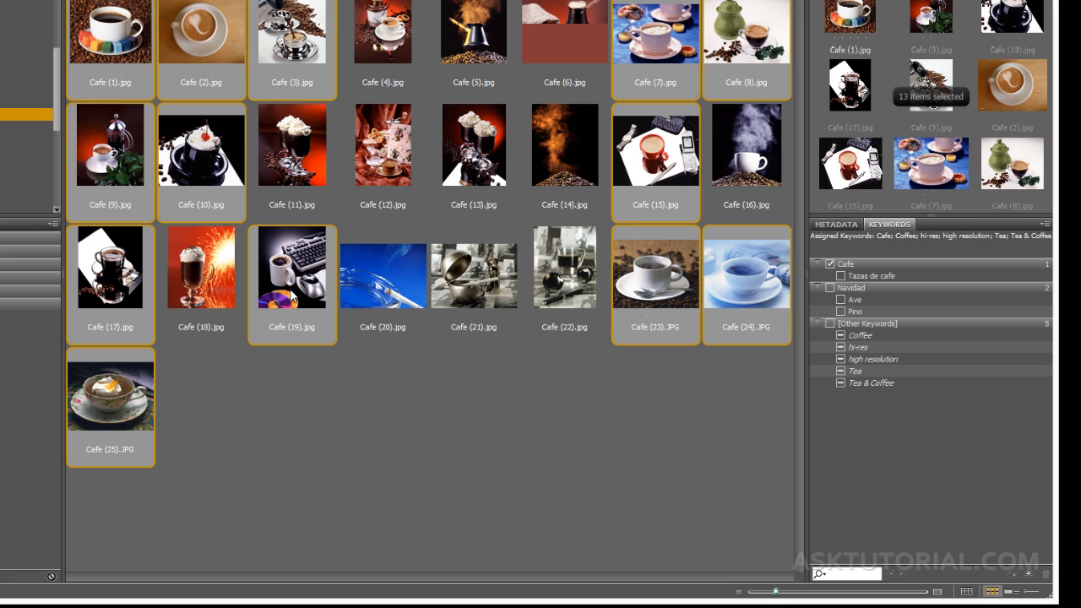
click(840, 276)
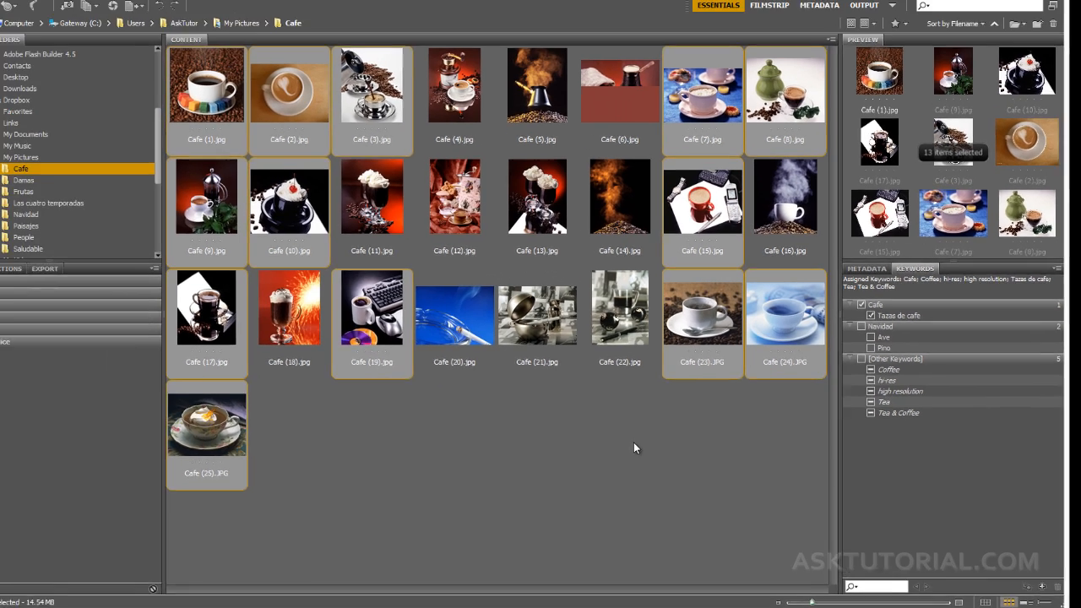
Check which keywords are assigned to the photo Cafe (25).JPG, then deselect it
click(580, 414)
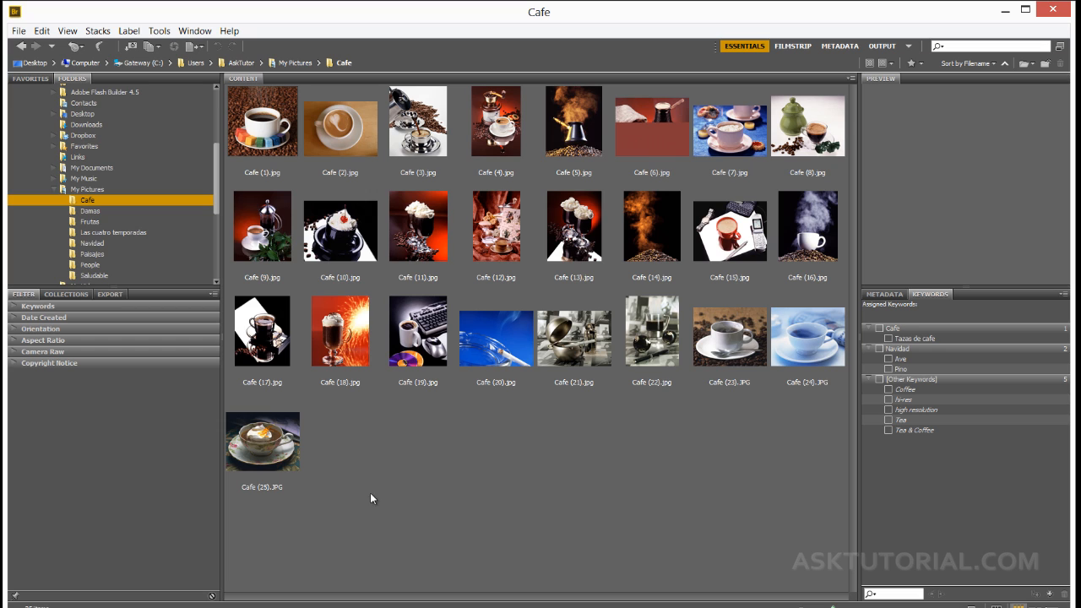
click(276, 435)
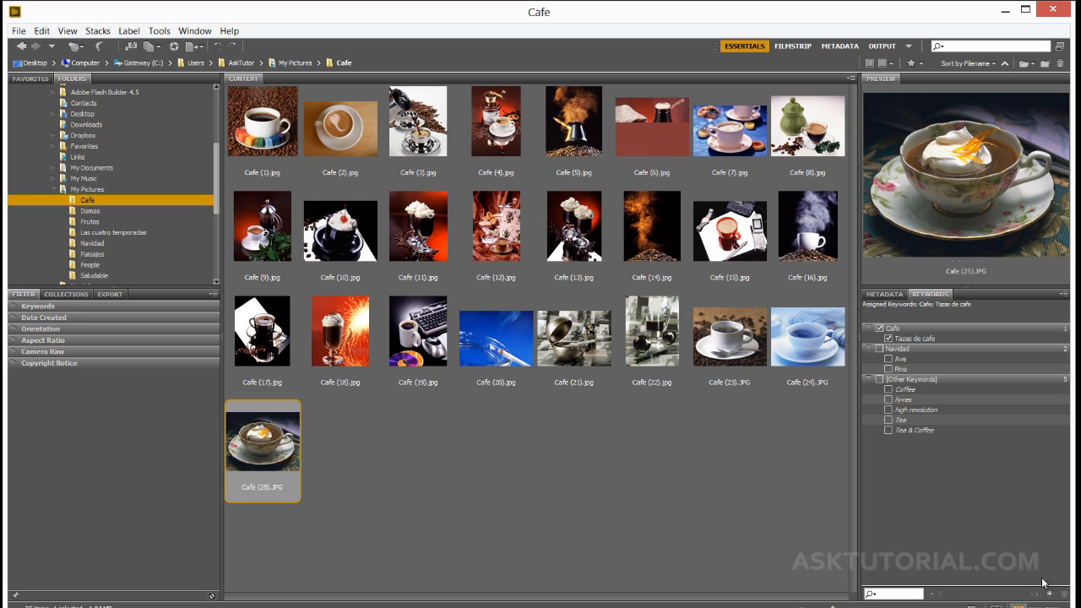
click(713, 522)
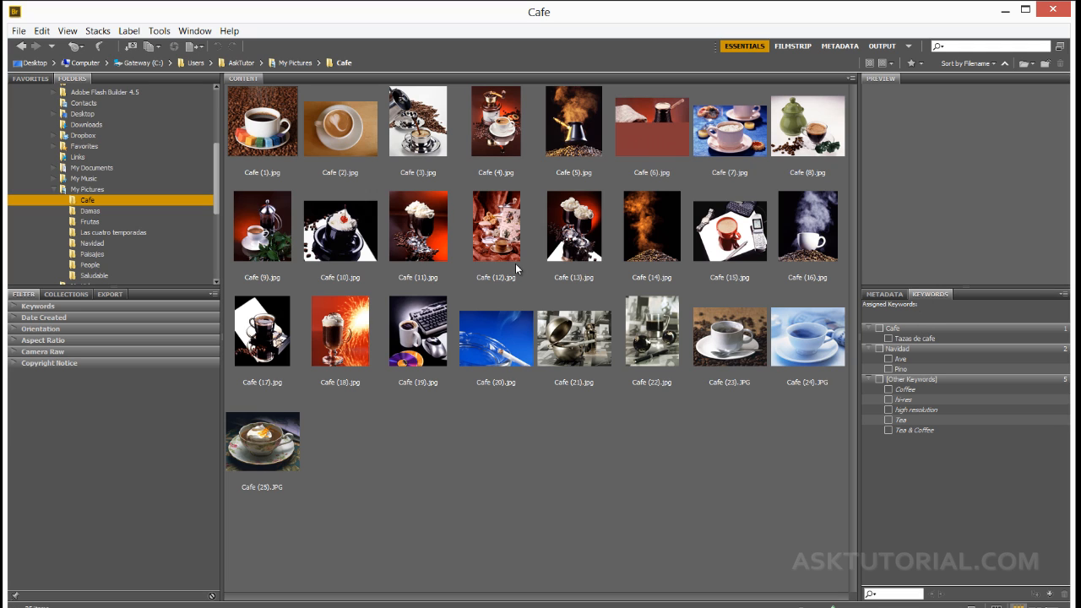
Open the Frutas folder and create a top-level keyword named Frutas
click(88, 223)
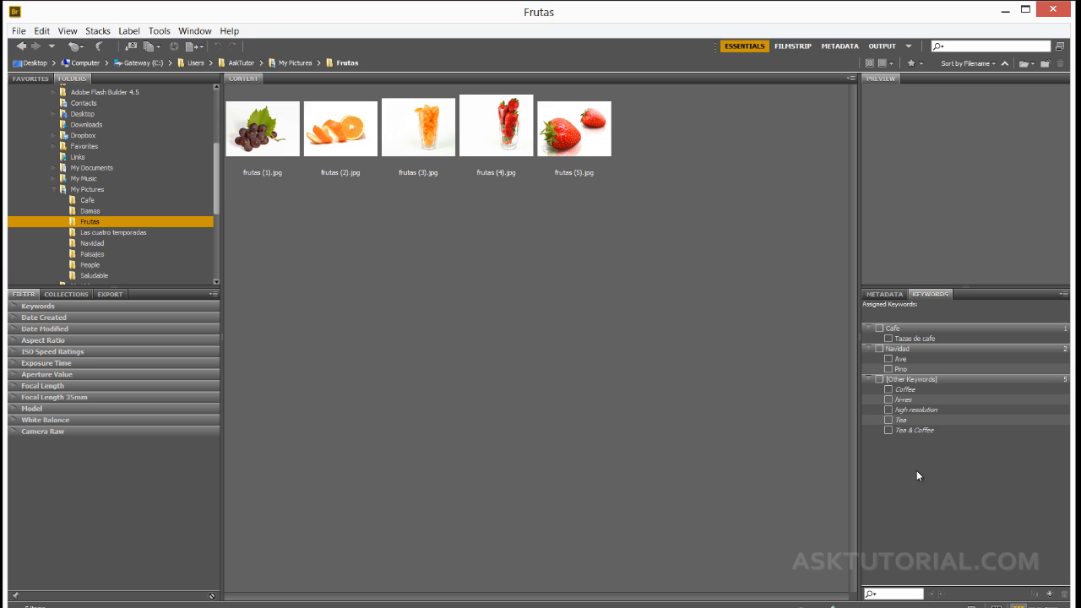
click(1049, 593)
text(Frutas)
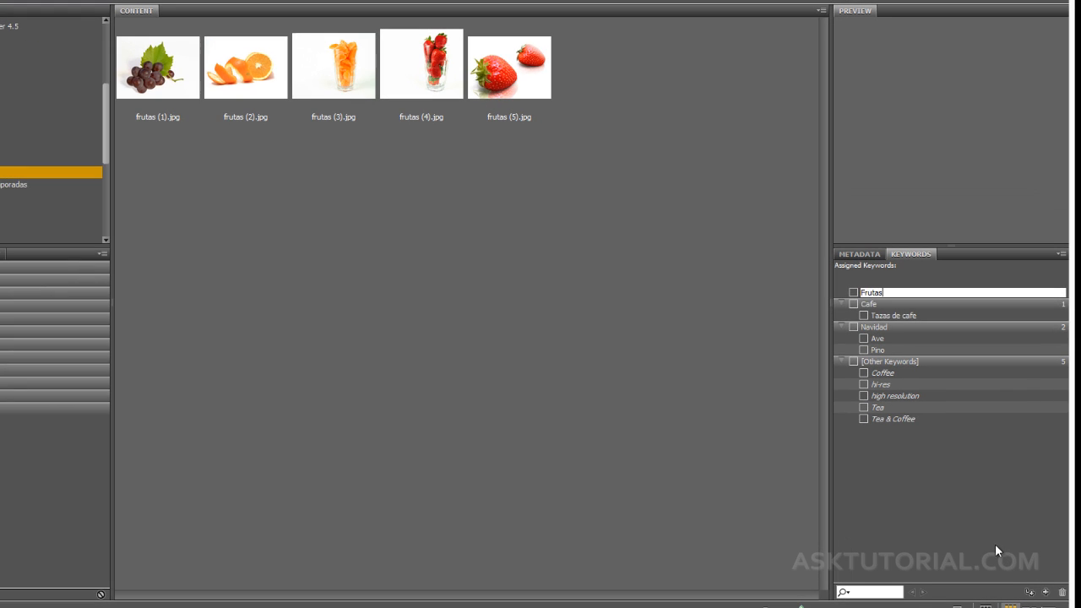
key(Return)
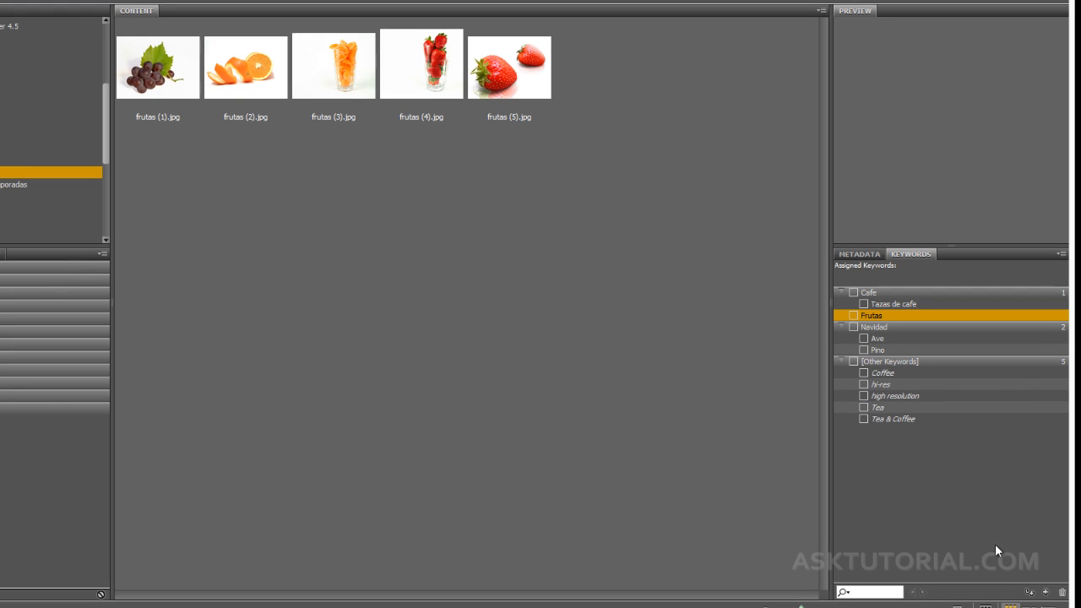
Assign the Frutas keyword to all photos in the Frutas folder, then check the keywords of frutas (5).jpg
drag(176, 164, 528, 35)
click(853, 316)
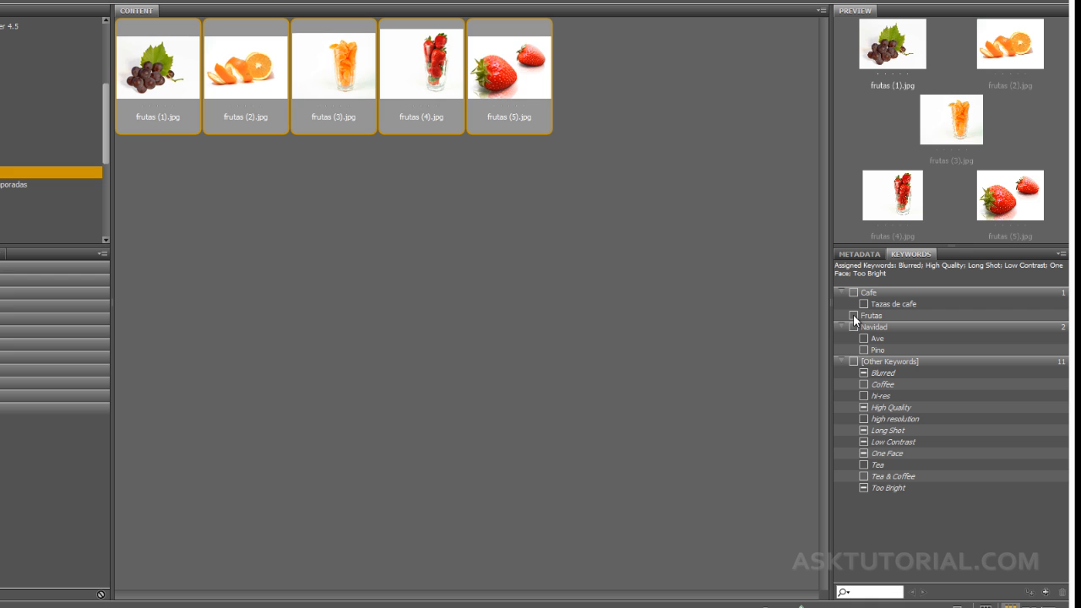
click(607, 370)
click(518, 97)
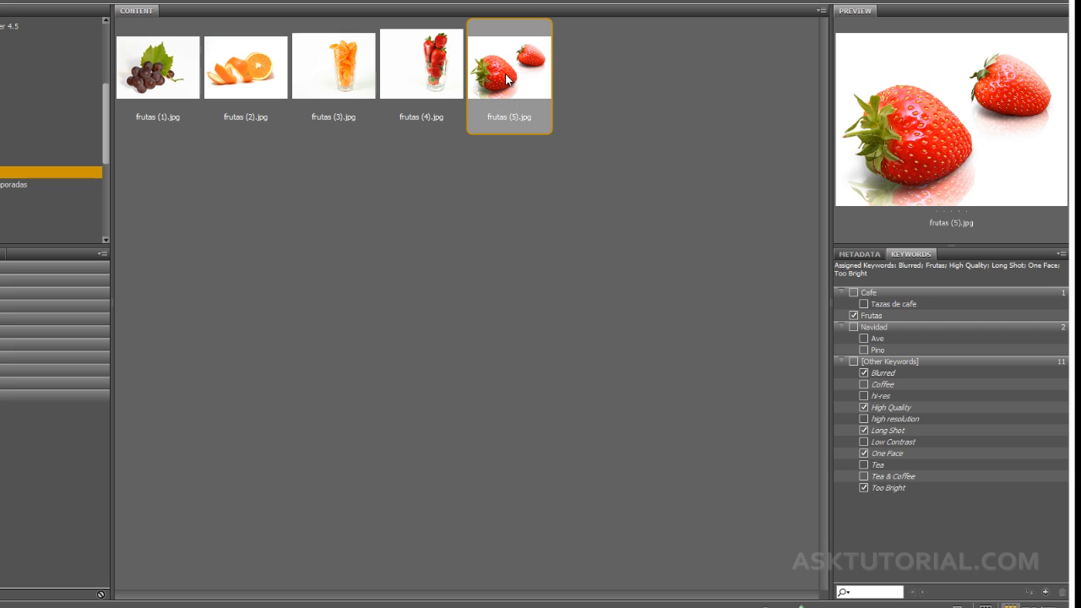
click(434, 227)
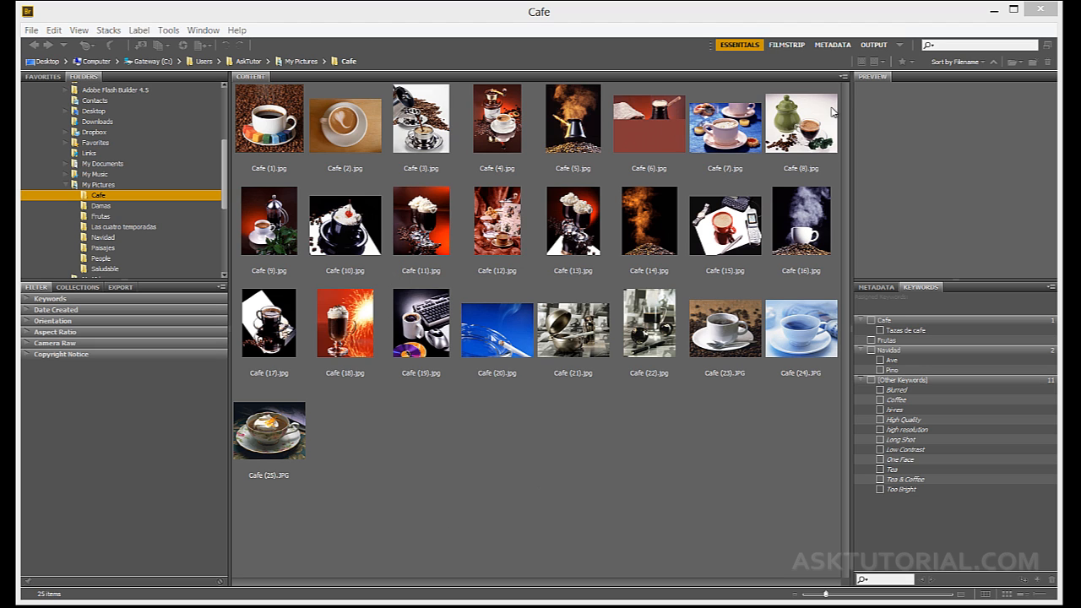
With the Cafe folder displayed, look over the list of available workspaces without changing the current one
click(938, 24)
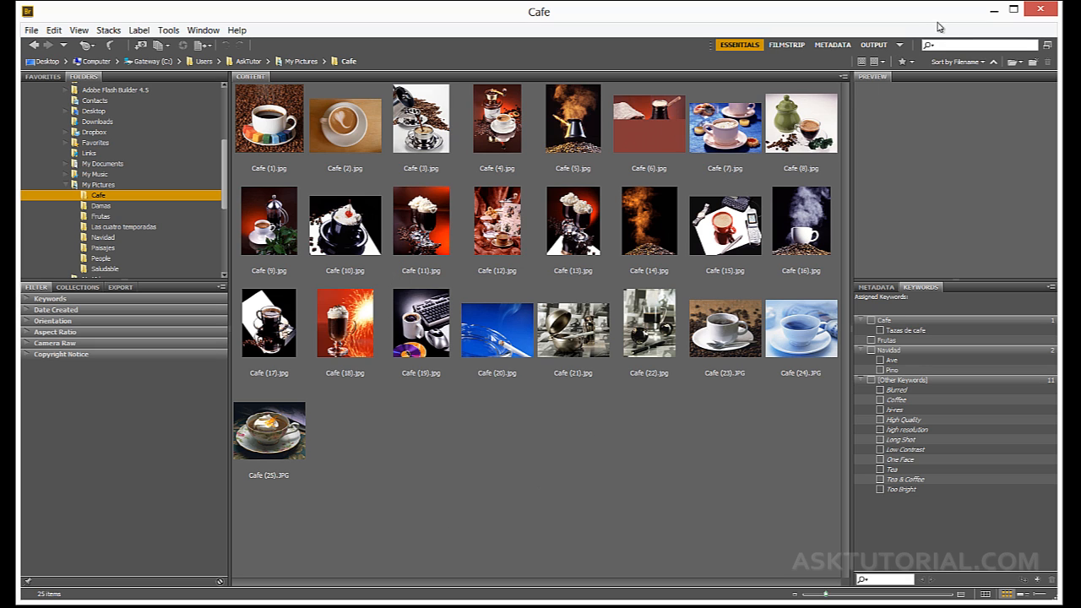
click(899, 45)
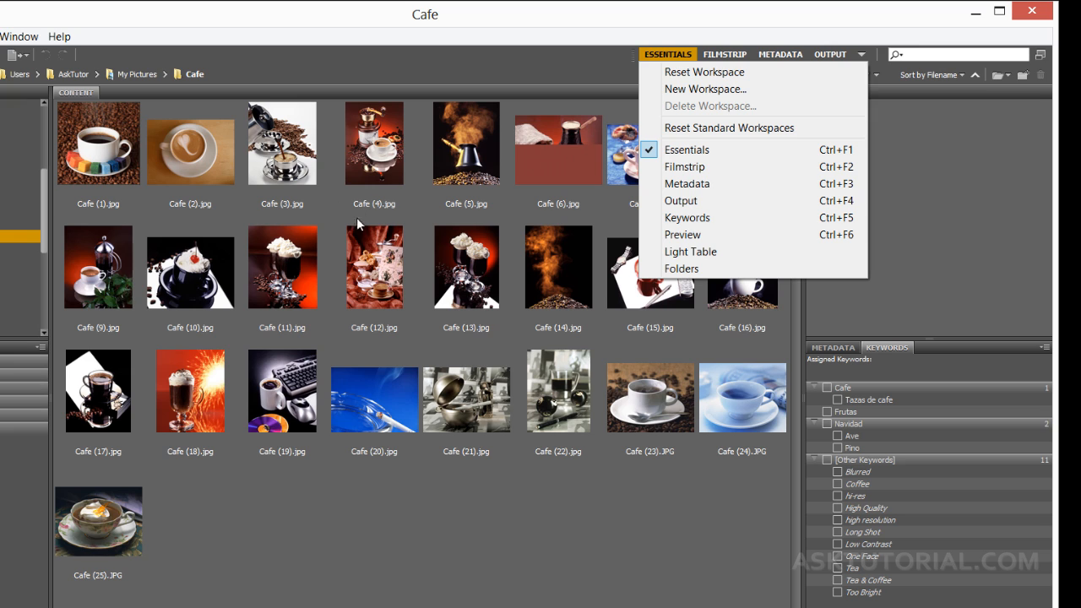
click(435, 523)
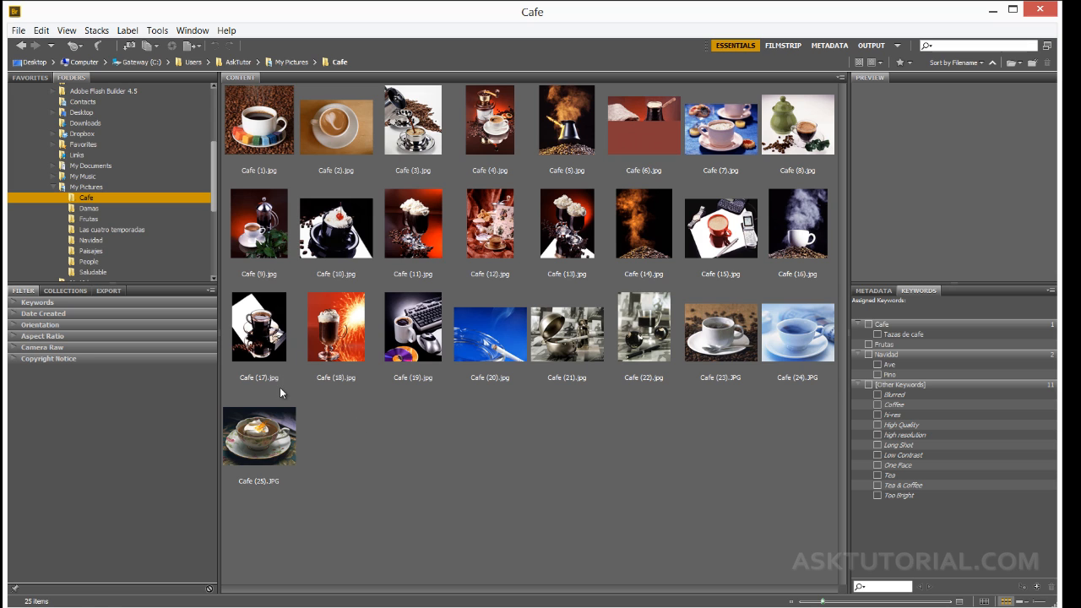
Preview the photo Cafe (25).JPG in full screen and zoom in on the whipped cream
click(267, 437)
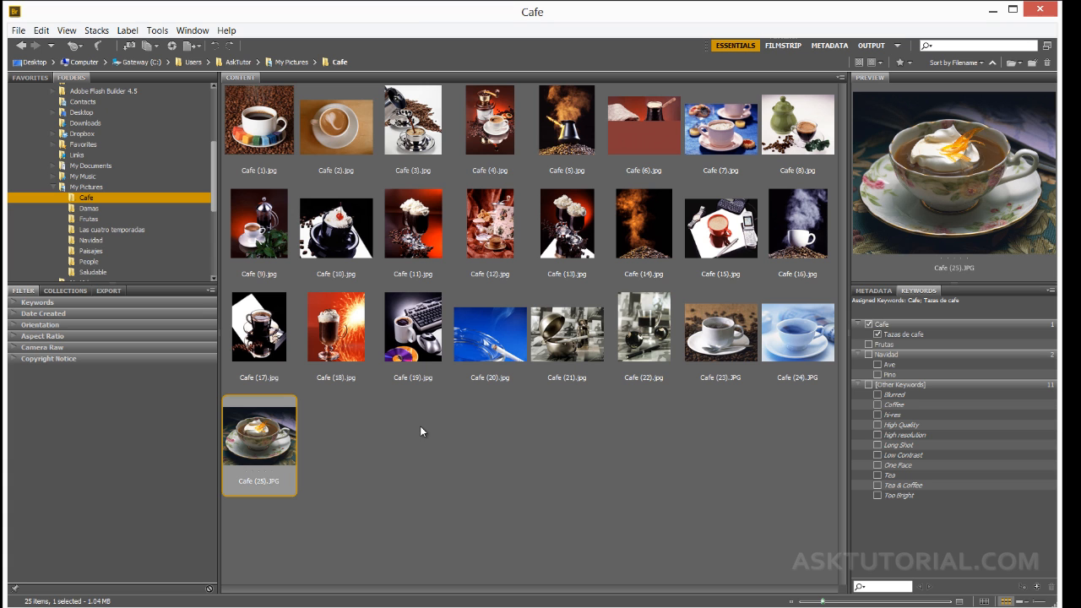
key(space)
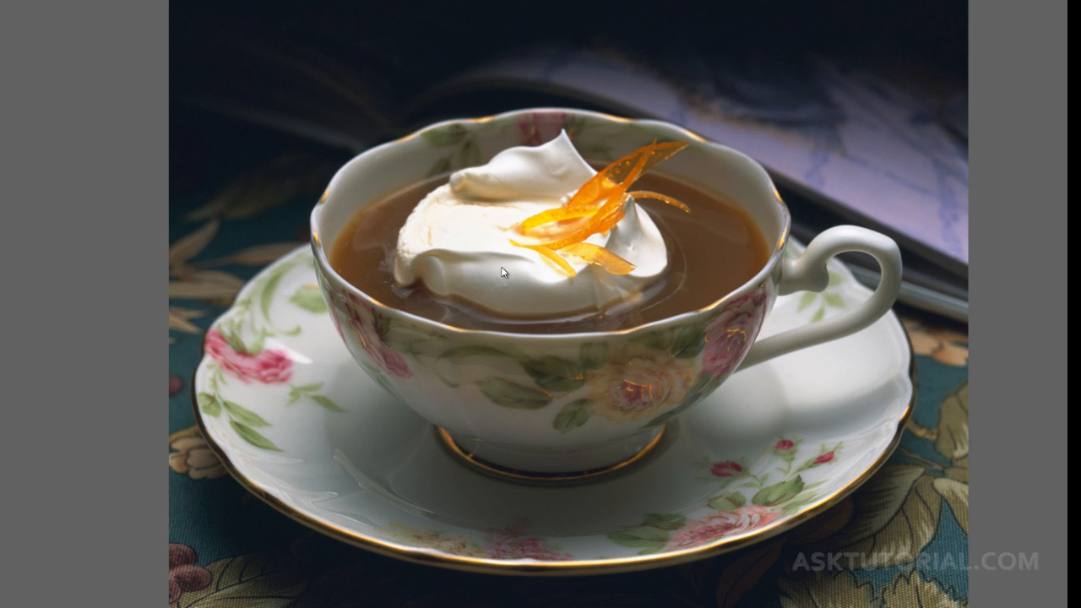
scroll(502, 272, up, 3)
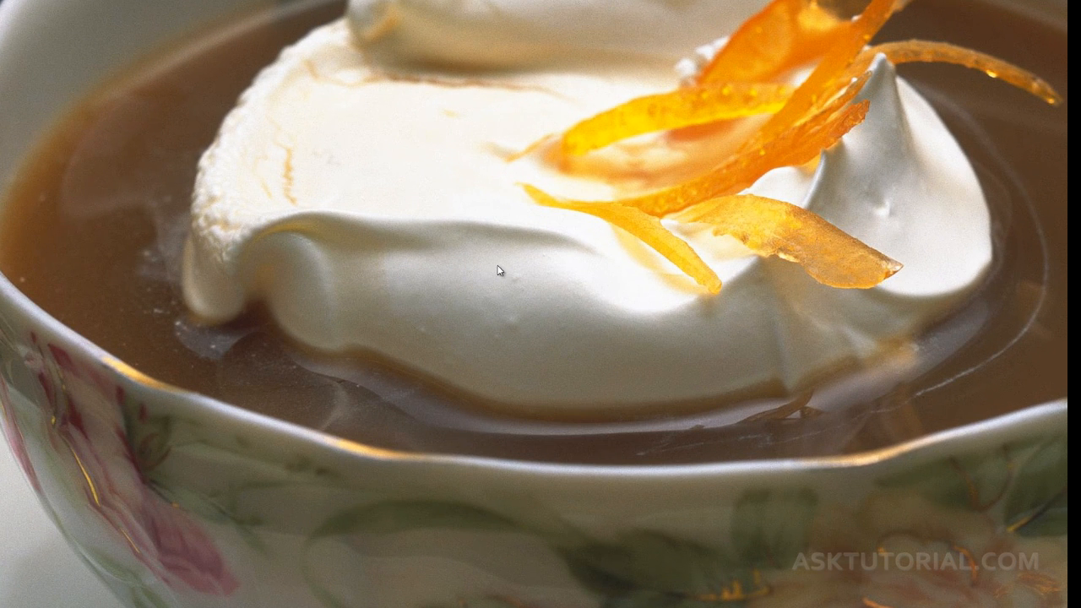